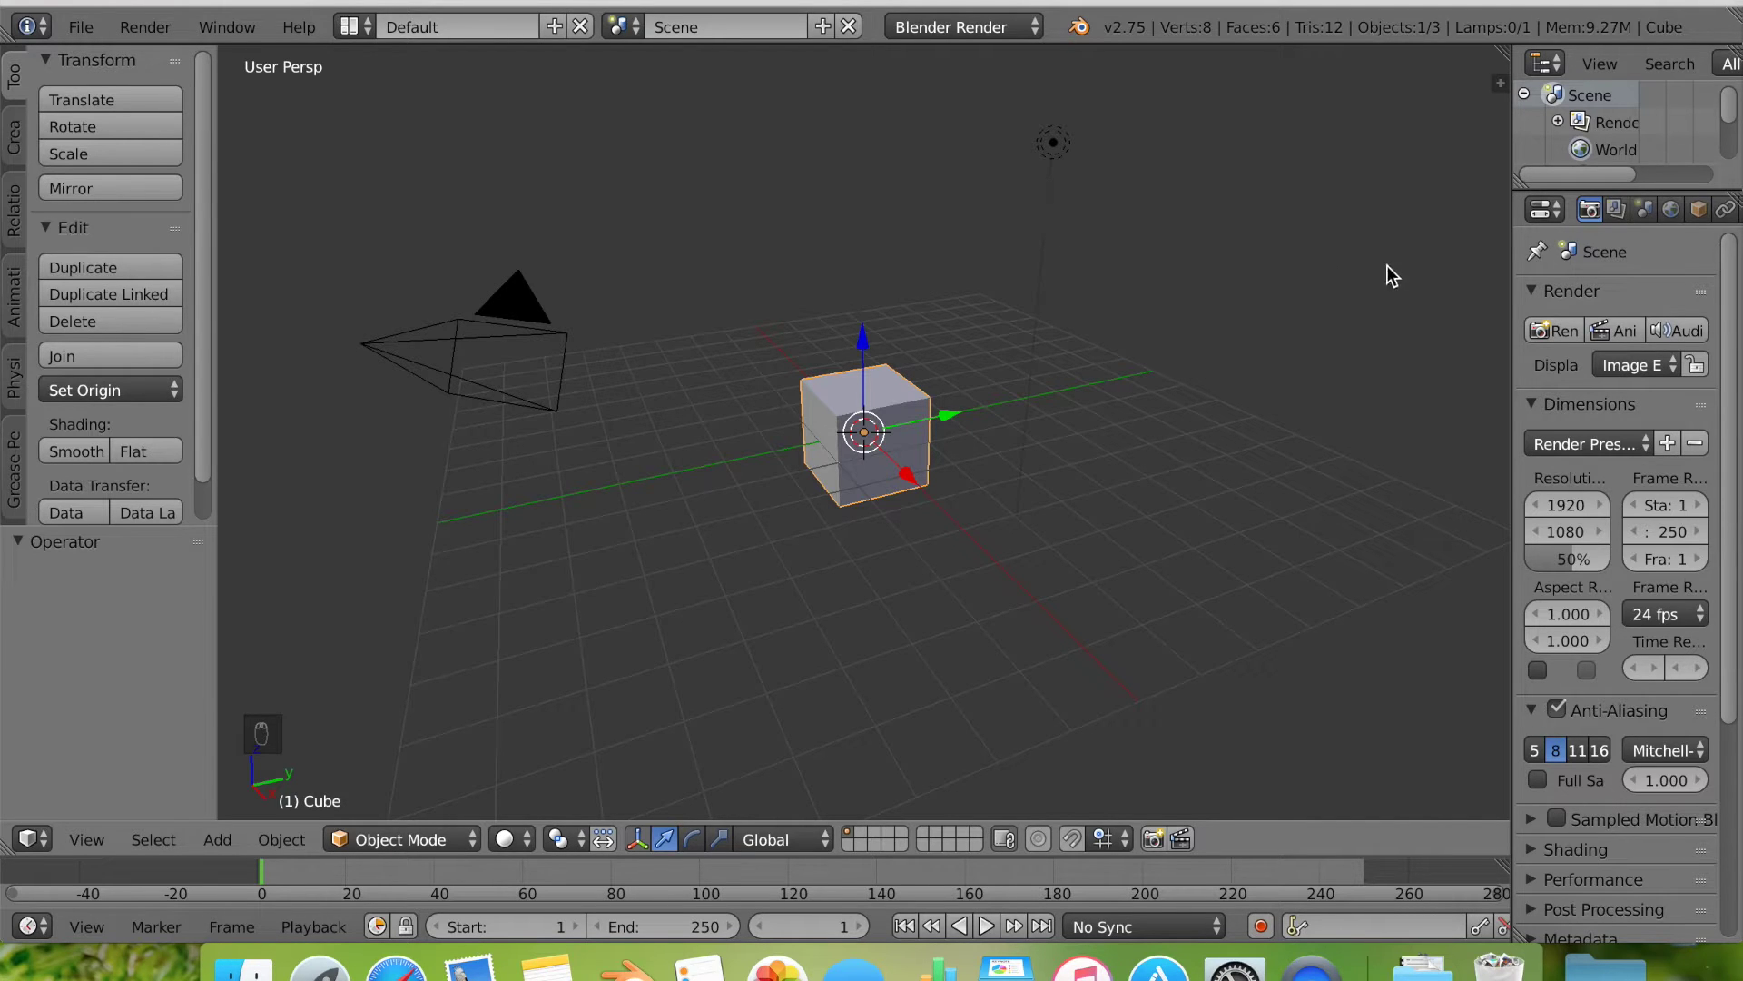
Delete every default object from the scene, including the cube, camera and lamp.
{"action": "key", "text": "a"}
{"action": "key", "text": "a"}
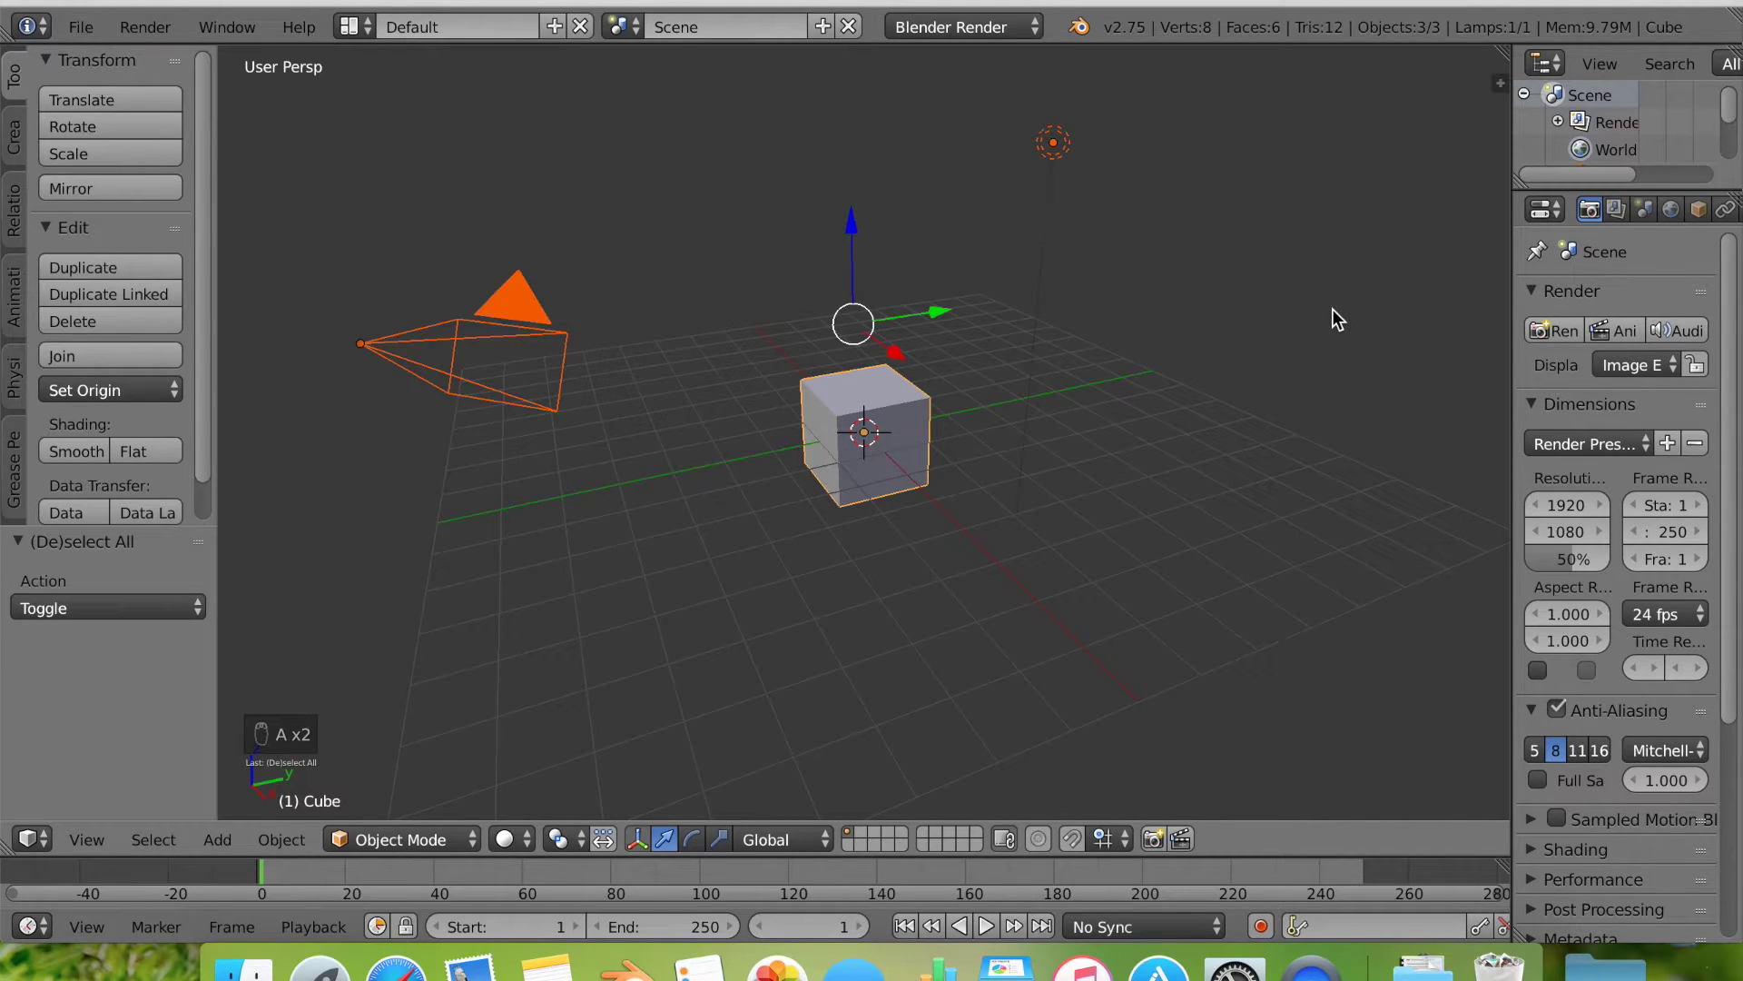
{"action": "key", "text": "x"}
{"action": "left_click", "coordinate": [1332, 310]}
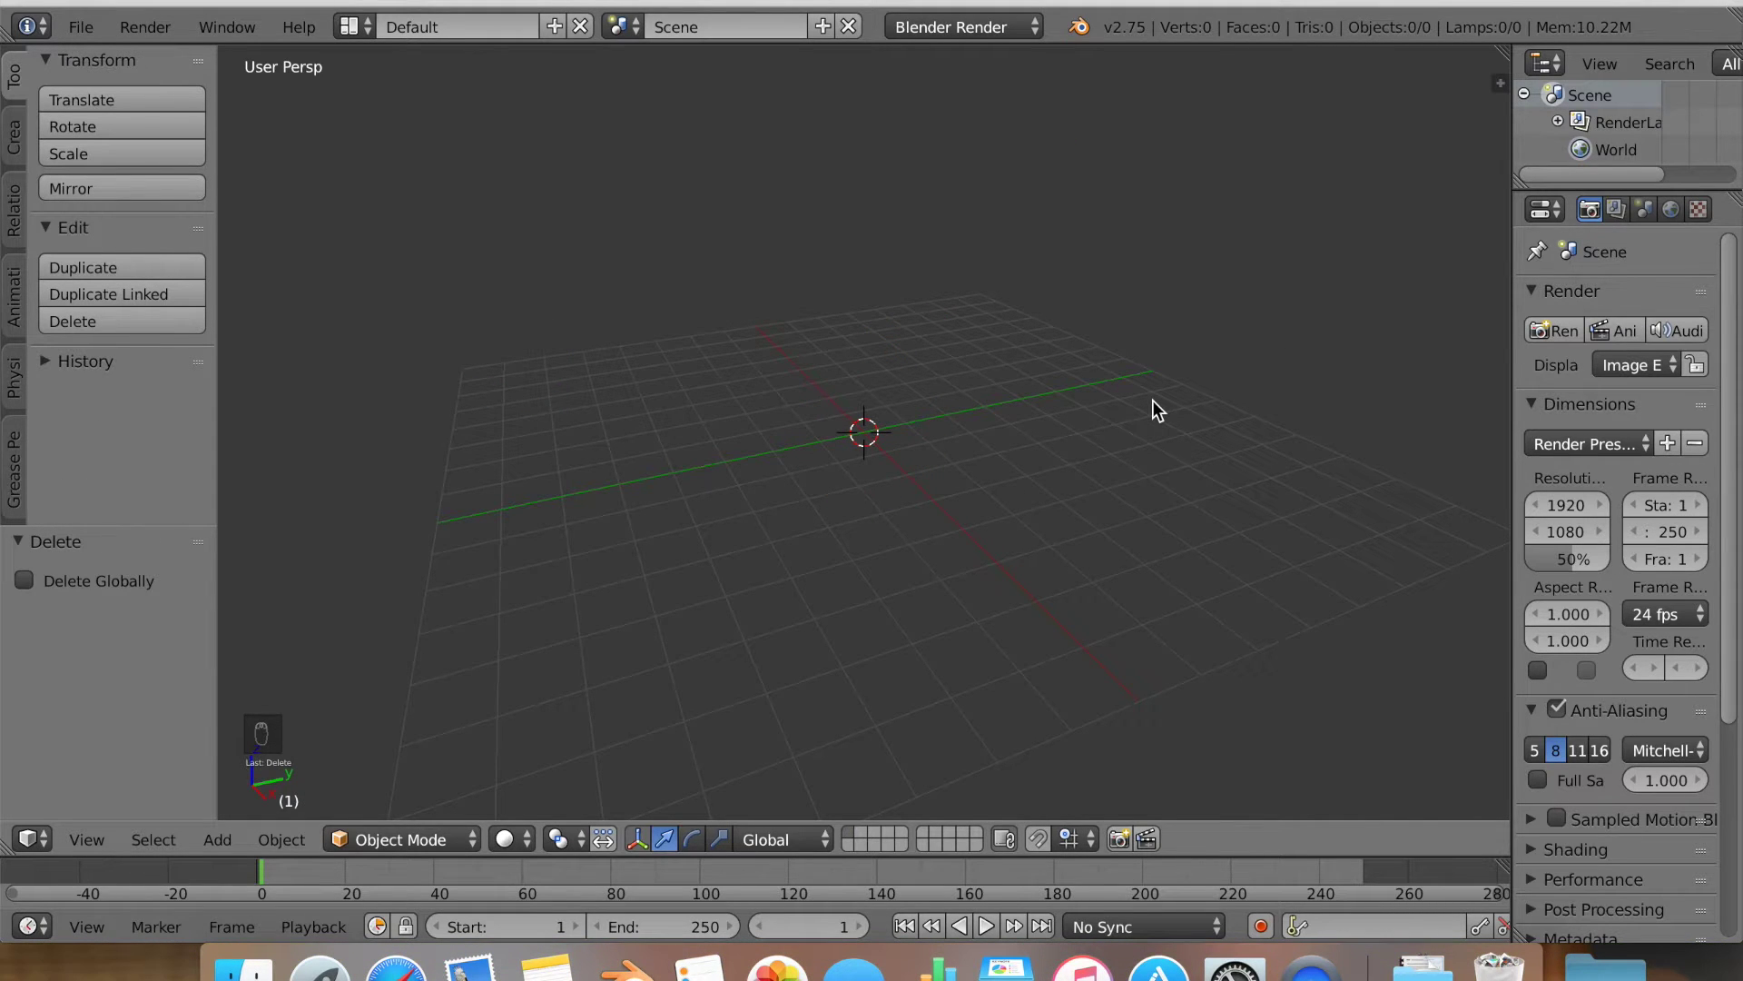
Add a plane mesh at the scene's centre and scale it by 8 to form the floor.
{"action": "key", "text": "shift+a"}
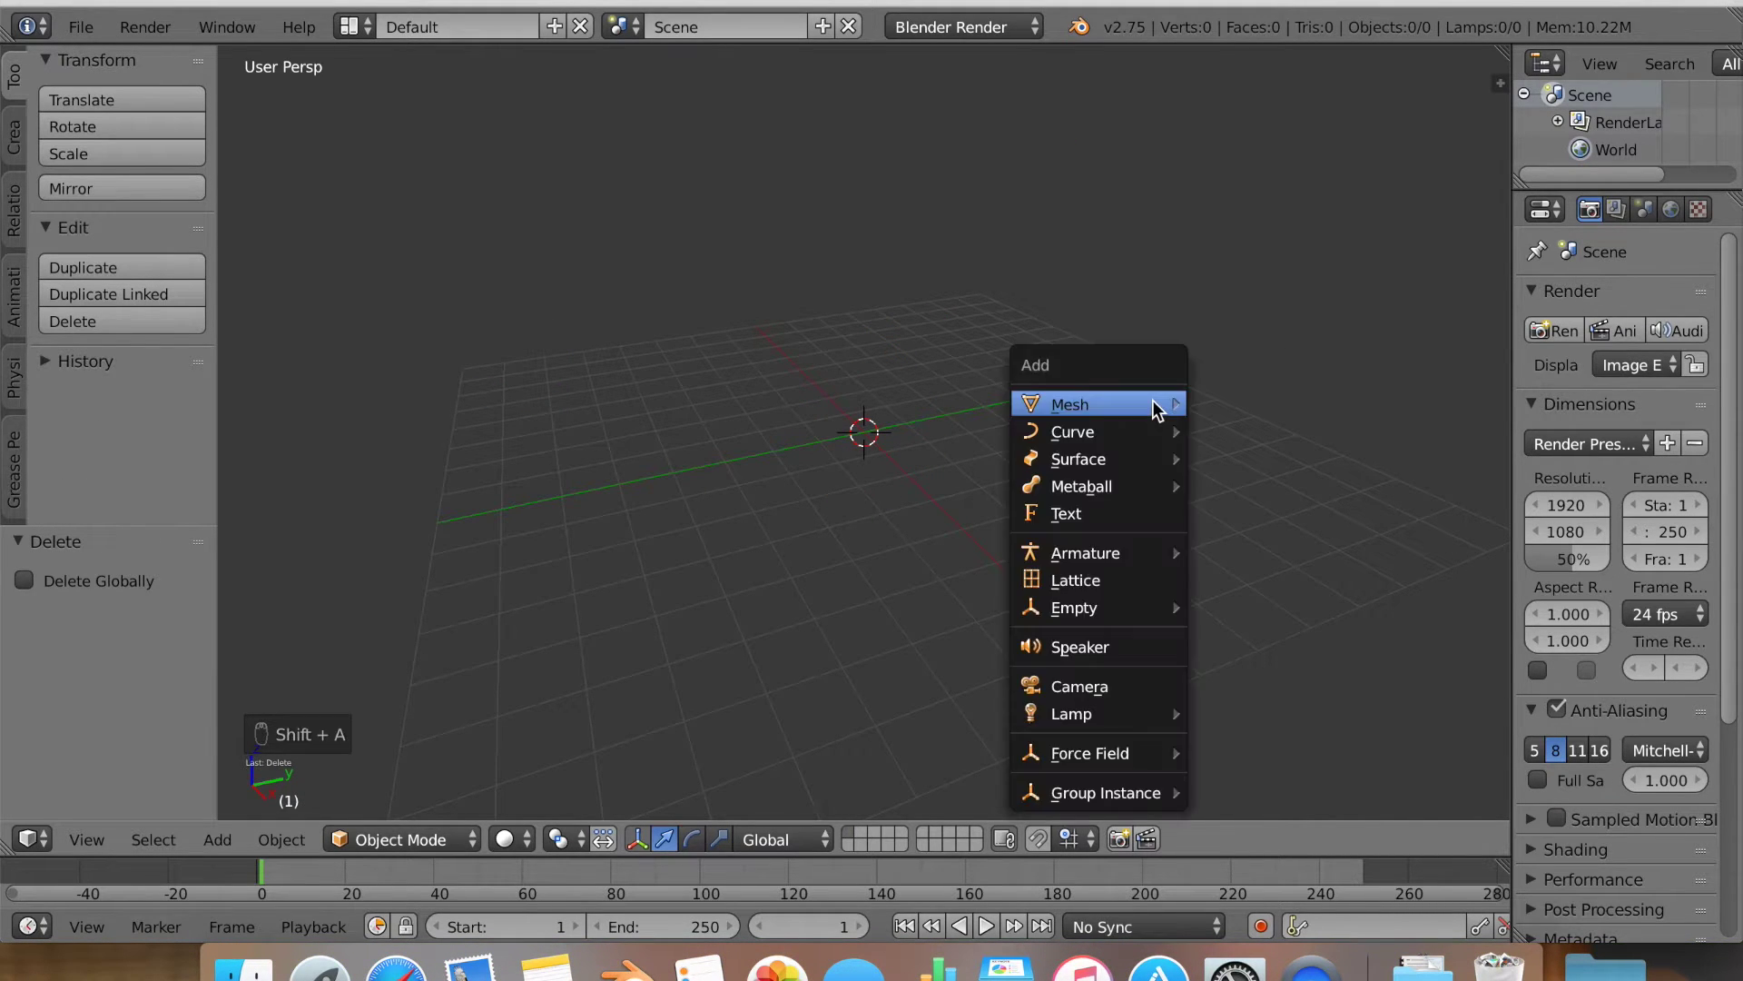
{"action": "mouse_move", "coordinate": [1152, 399]}
{"action": "left_click", "coordinate": [1223, 403]}
{"action": "type", "text": "s"}
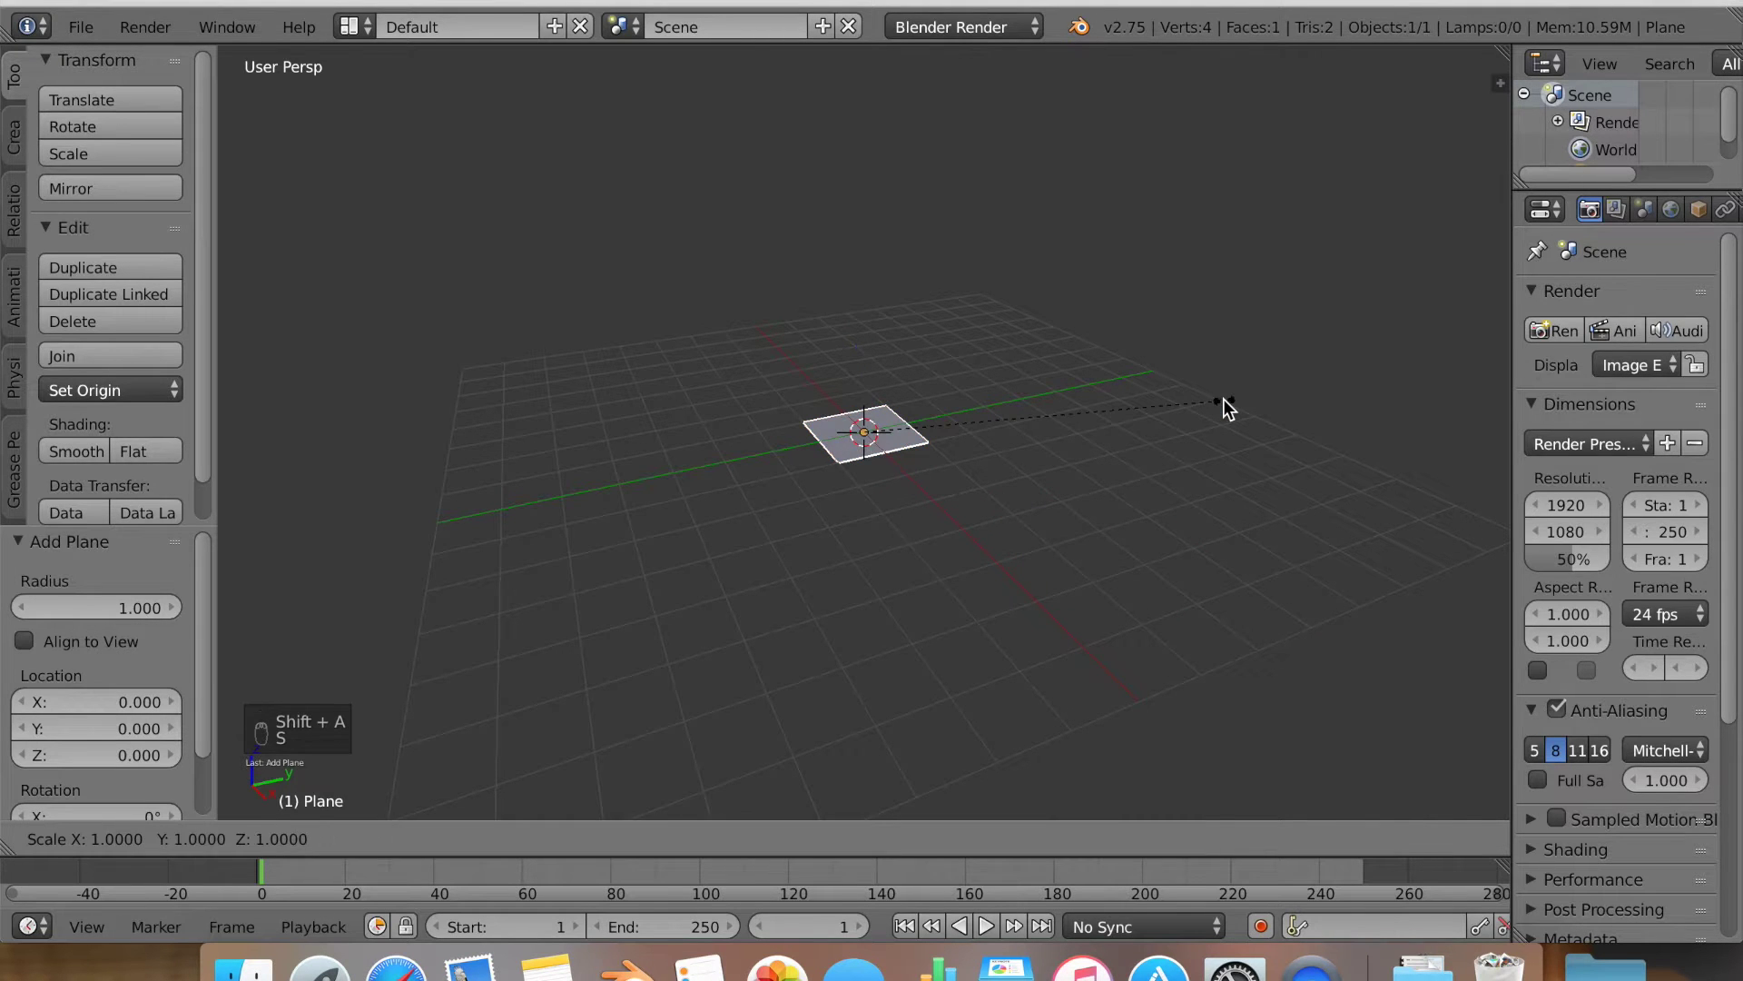
{"action": "type", "text": "8"}
{"action": "key", "text": "Return"}
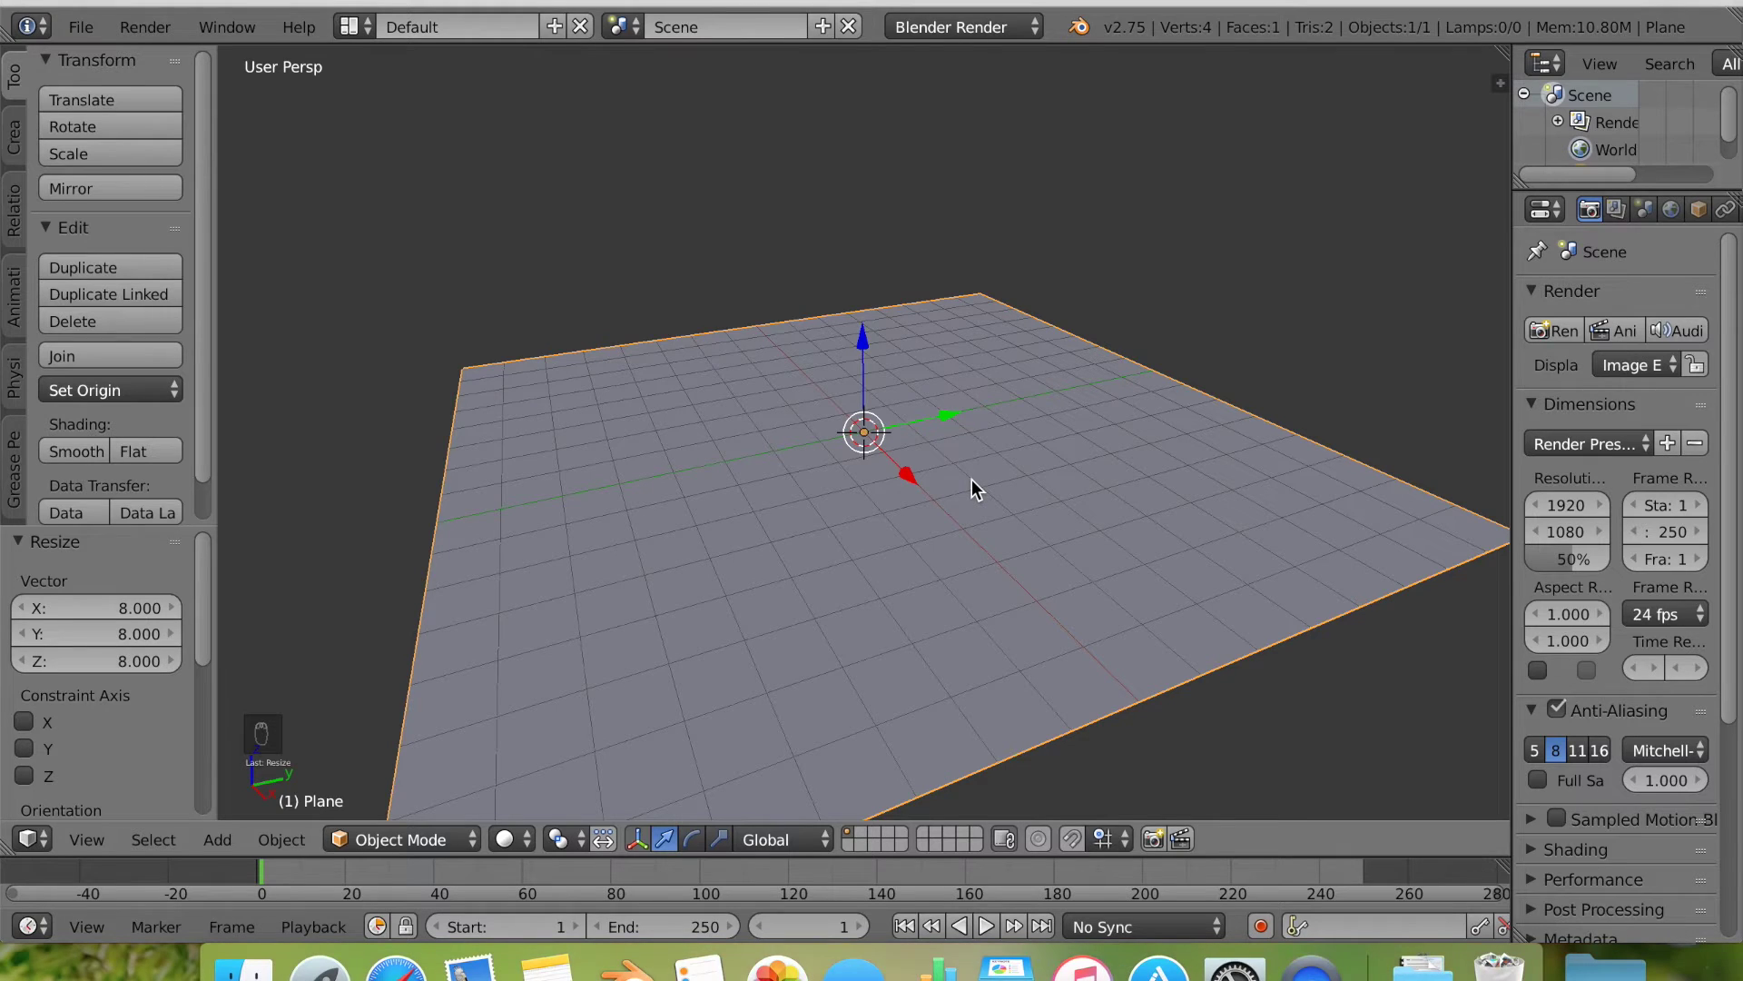
Duplicate the floor plane, rotate the copy 90° about X and move it about 7.5 along Y to the floor's edge as a wall.
{"action": "key", "text": "shift+d"}
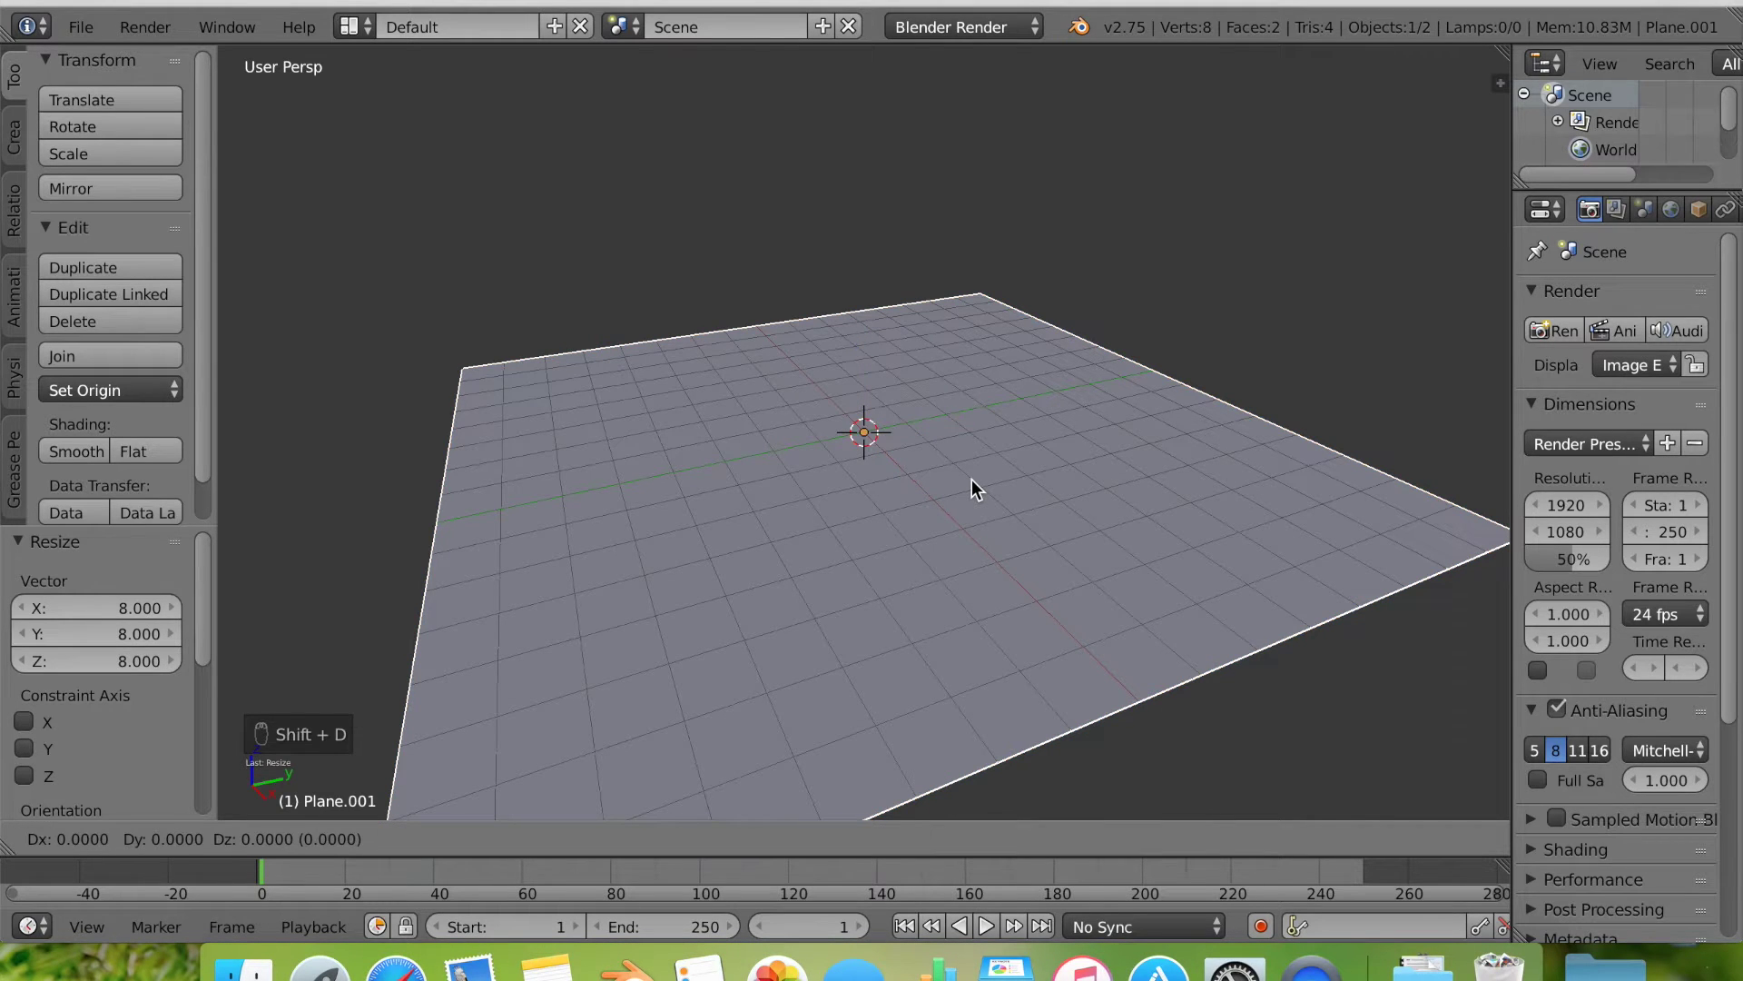
{"action": "type", "text": "rx90"}
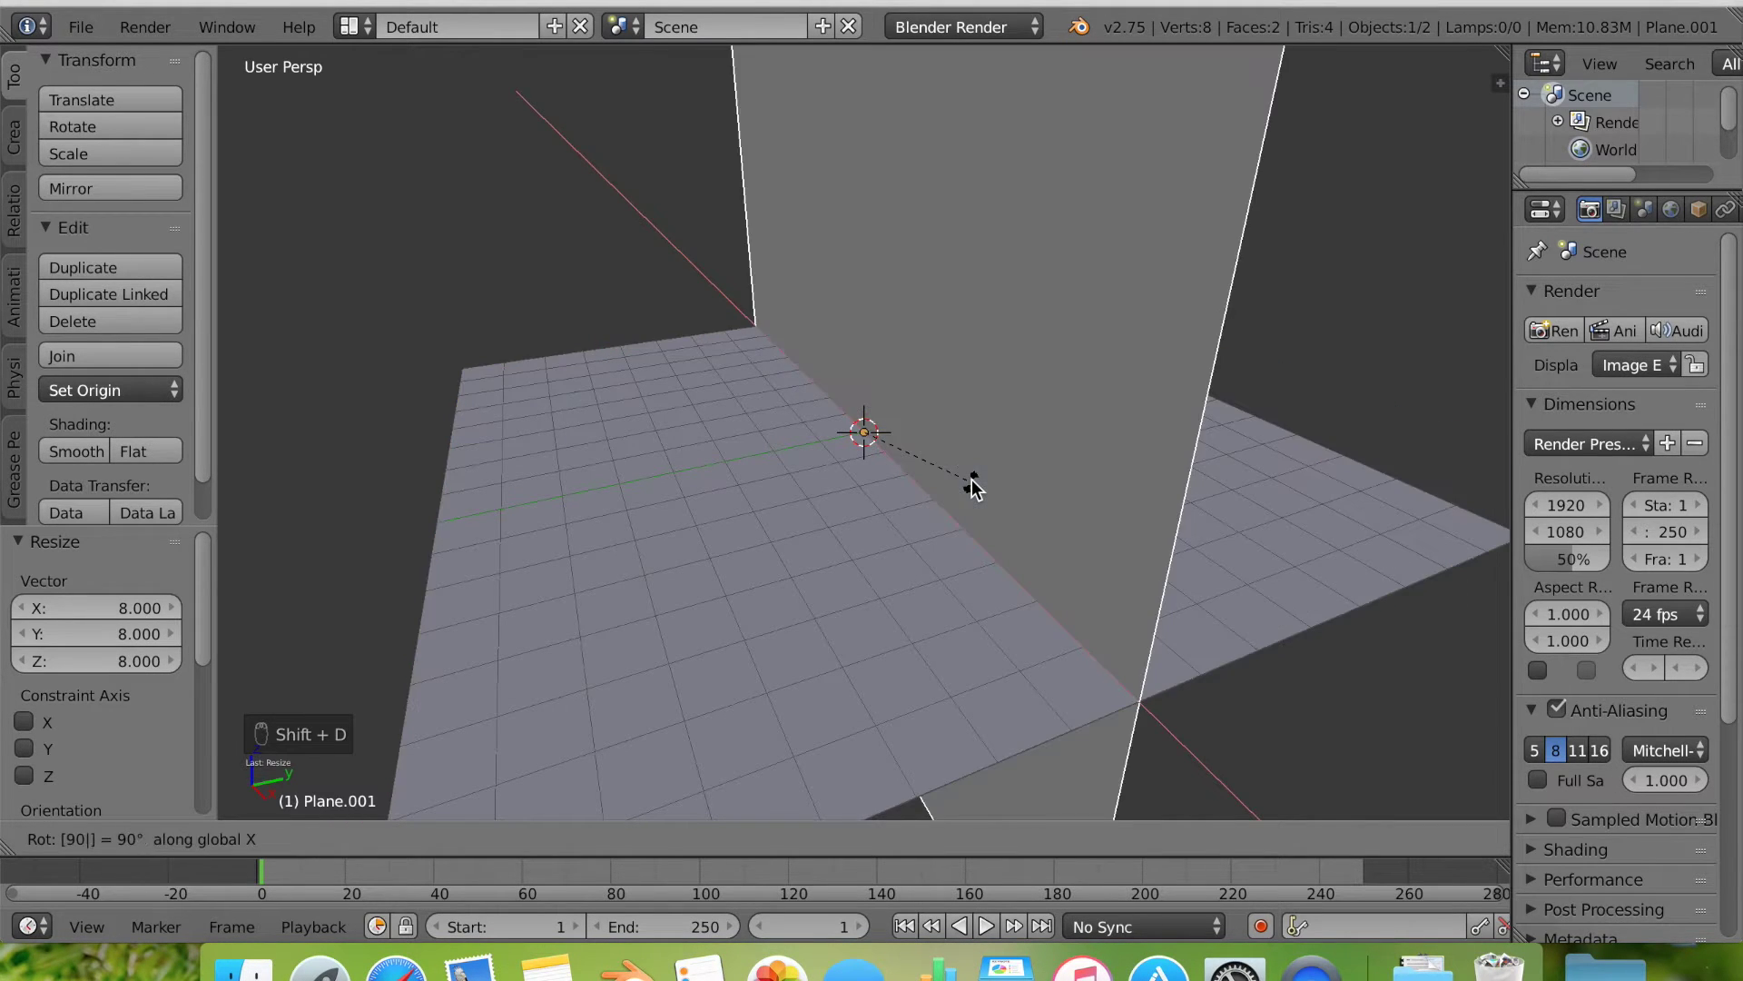
{"action": "left_click", "coordinate": [972, 480]}
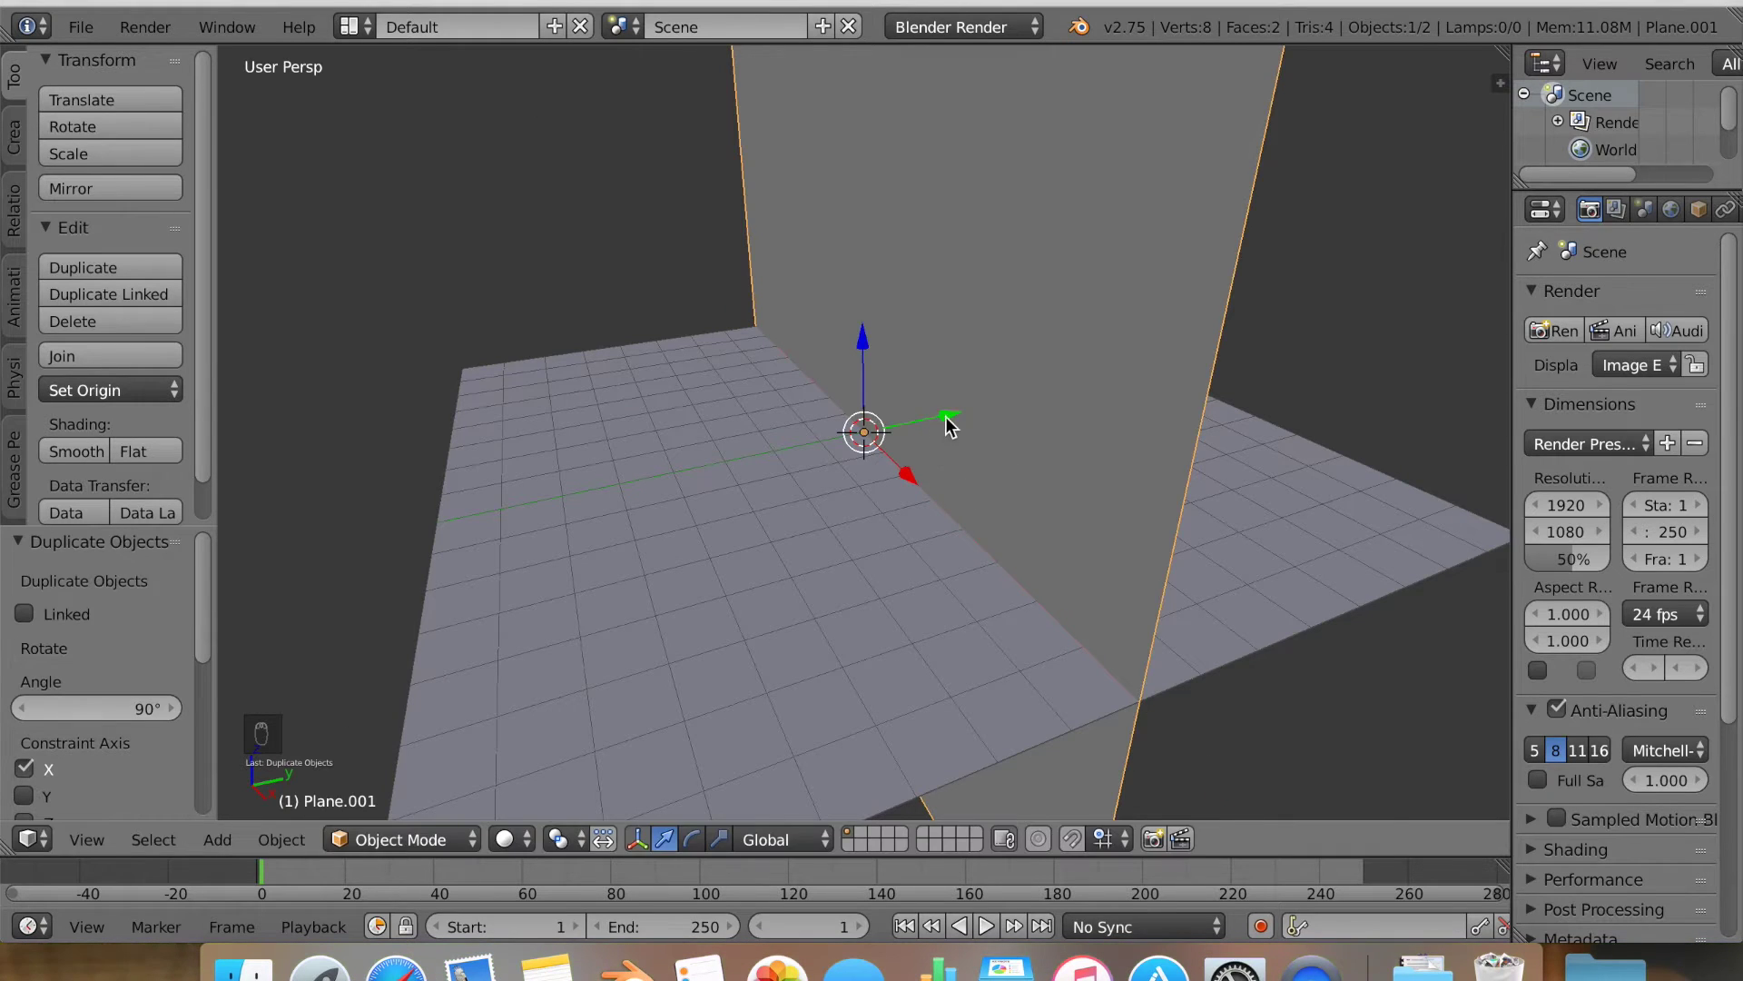
{"action": "left_click_drag", "start_coordinate": [946, 427], "coordinate": [1219, 362]}
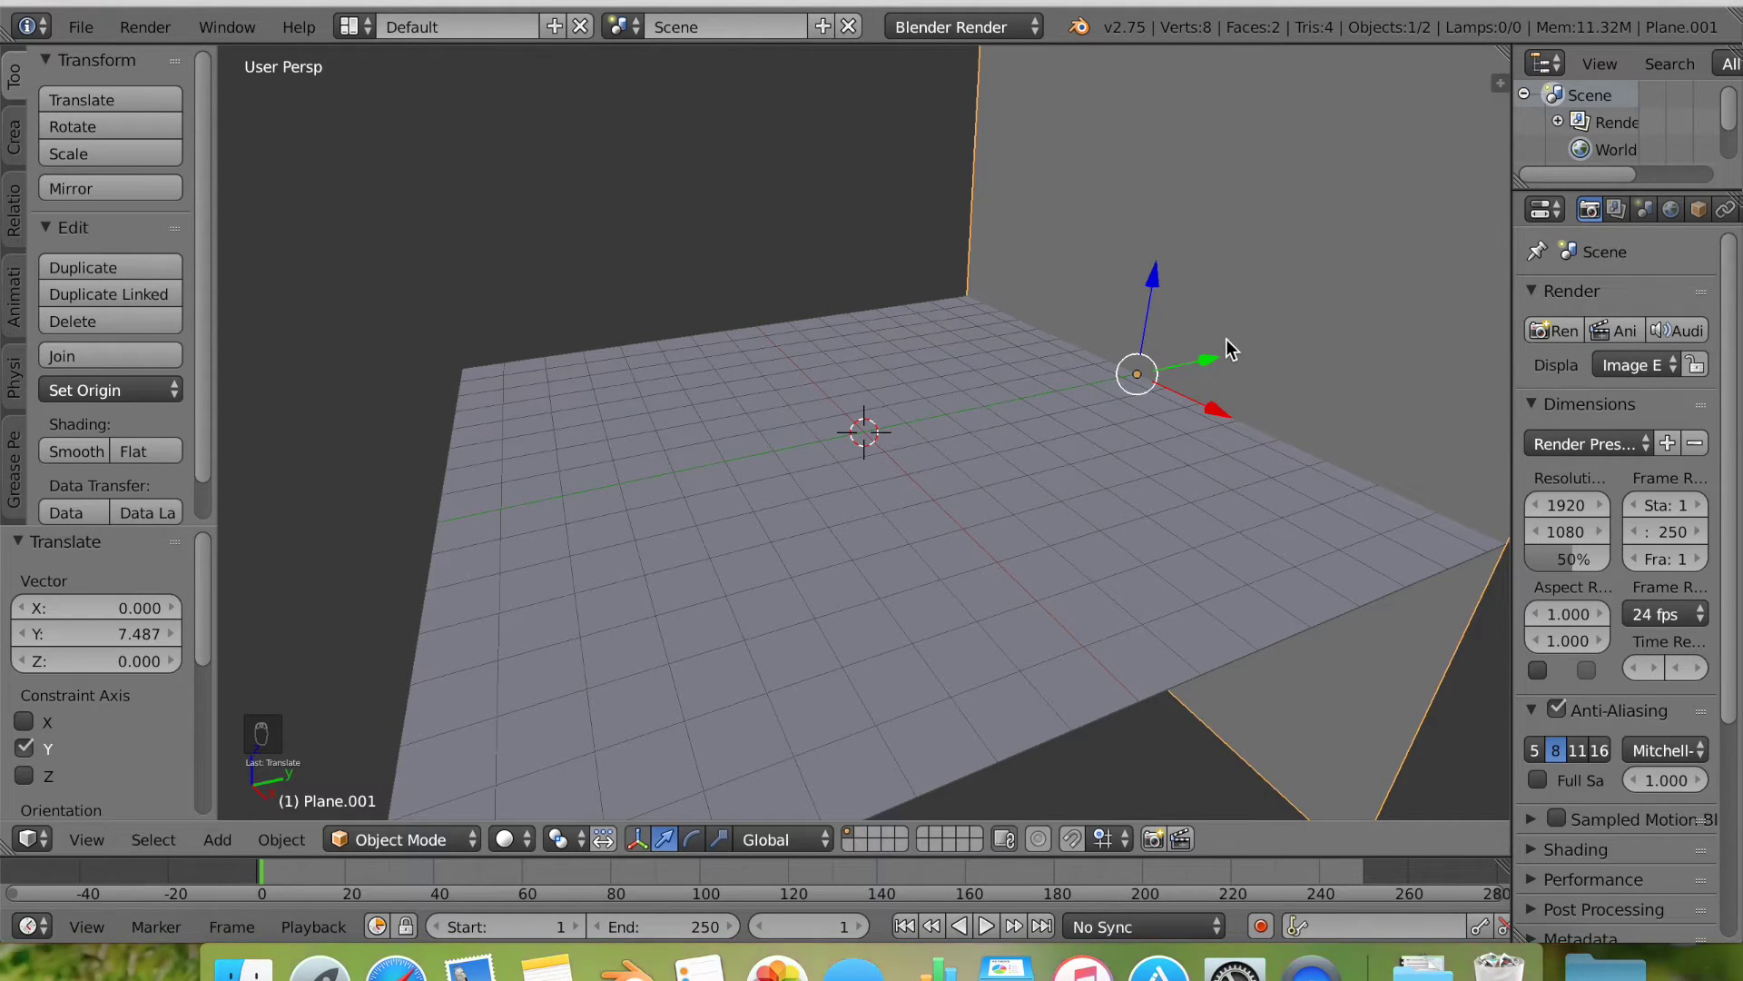
Duplicate the wall, rotate the copy 90° about Z and move it along X and Y to the floor's adjacent back edge.
{"action": "key", "text": "shift+d"}
{"action": "key", "text": "r"}
{"action": "key", "text": "z"}
{"action": "key", "text": "9"}
{"action": "key", "text": "0"}
{"action": "key", "text": "Return"}
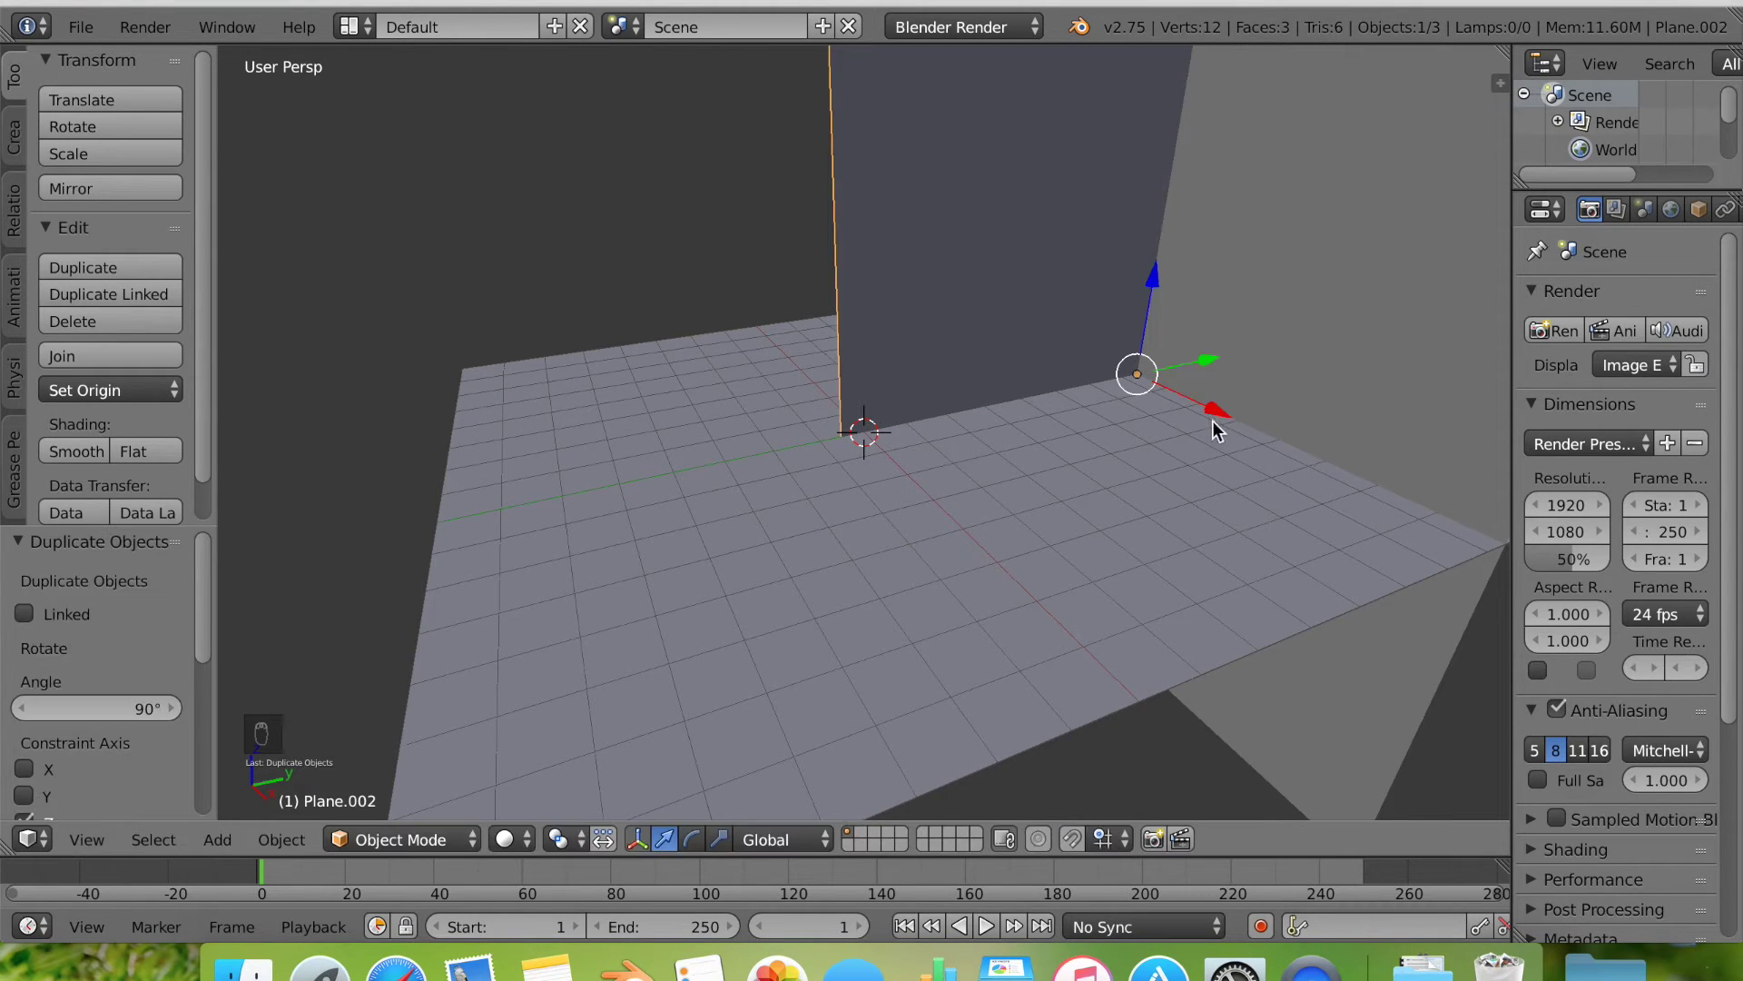
{"action": "left_click_drag", "start_coordinate": [1215, 410], "coordinate": [804, 278]}
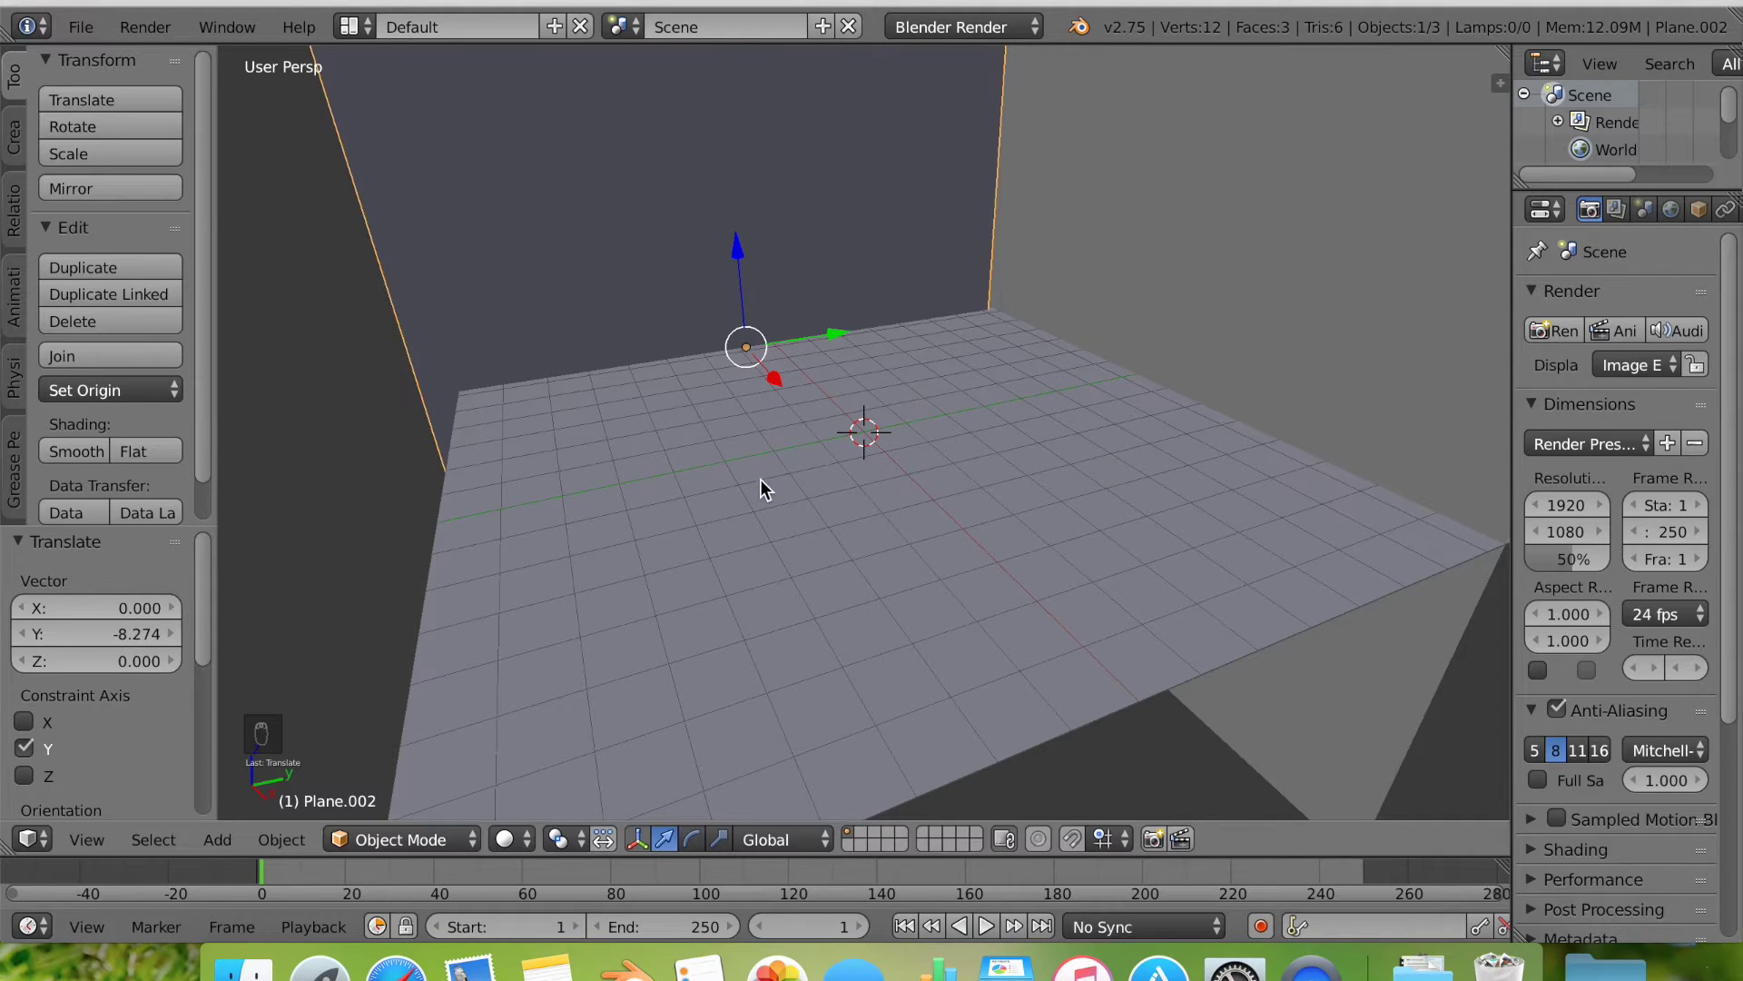
{"action": "middle_click_drag", "start_coordinate": [760, 478], "coordinate": [776, 481]}
{"action": "left_click_drag", "start_coordinate": [782, 339], "coordinate": [811, 325]}
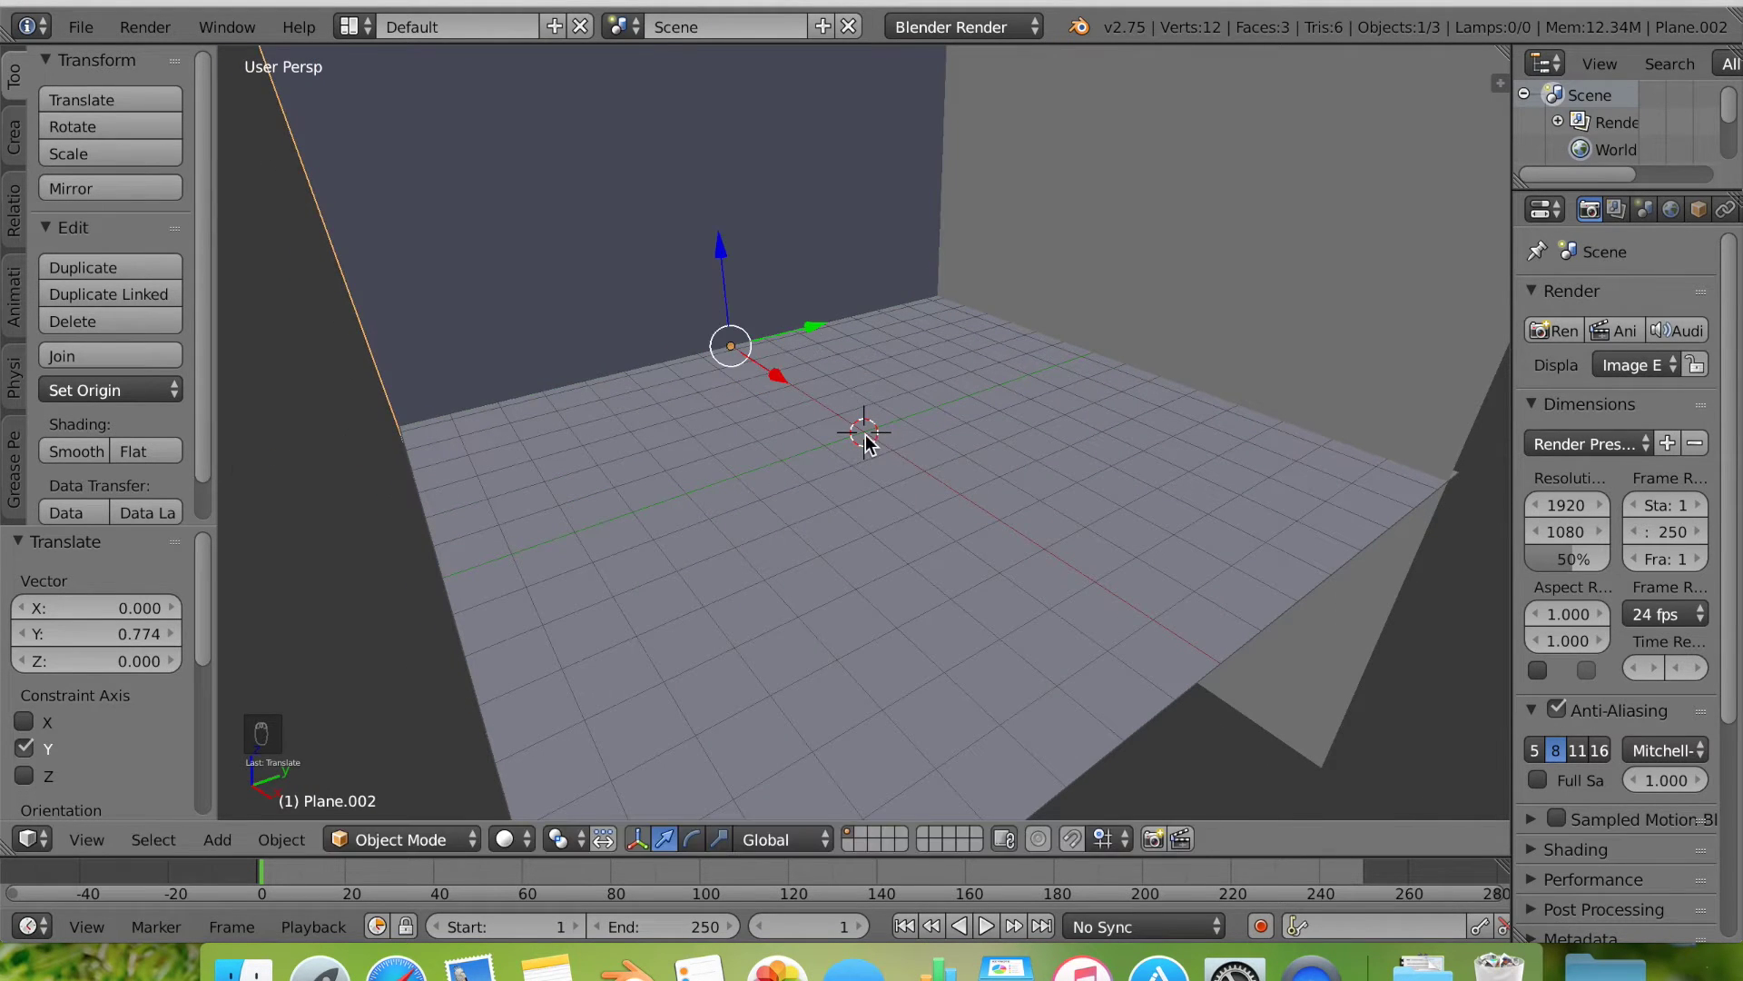
Add a cube mesh at the centre of the floor and raise it along Z to rest on the floor.
{"action": "key", "text": "shift+a"}
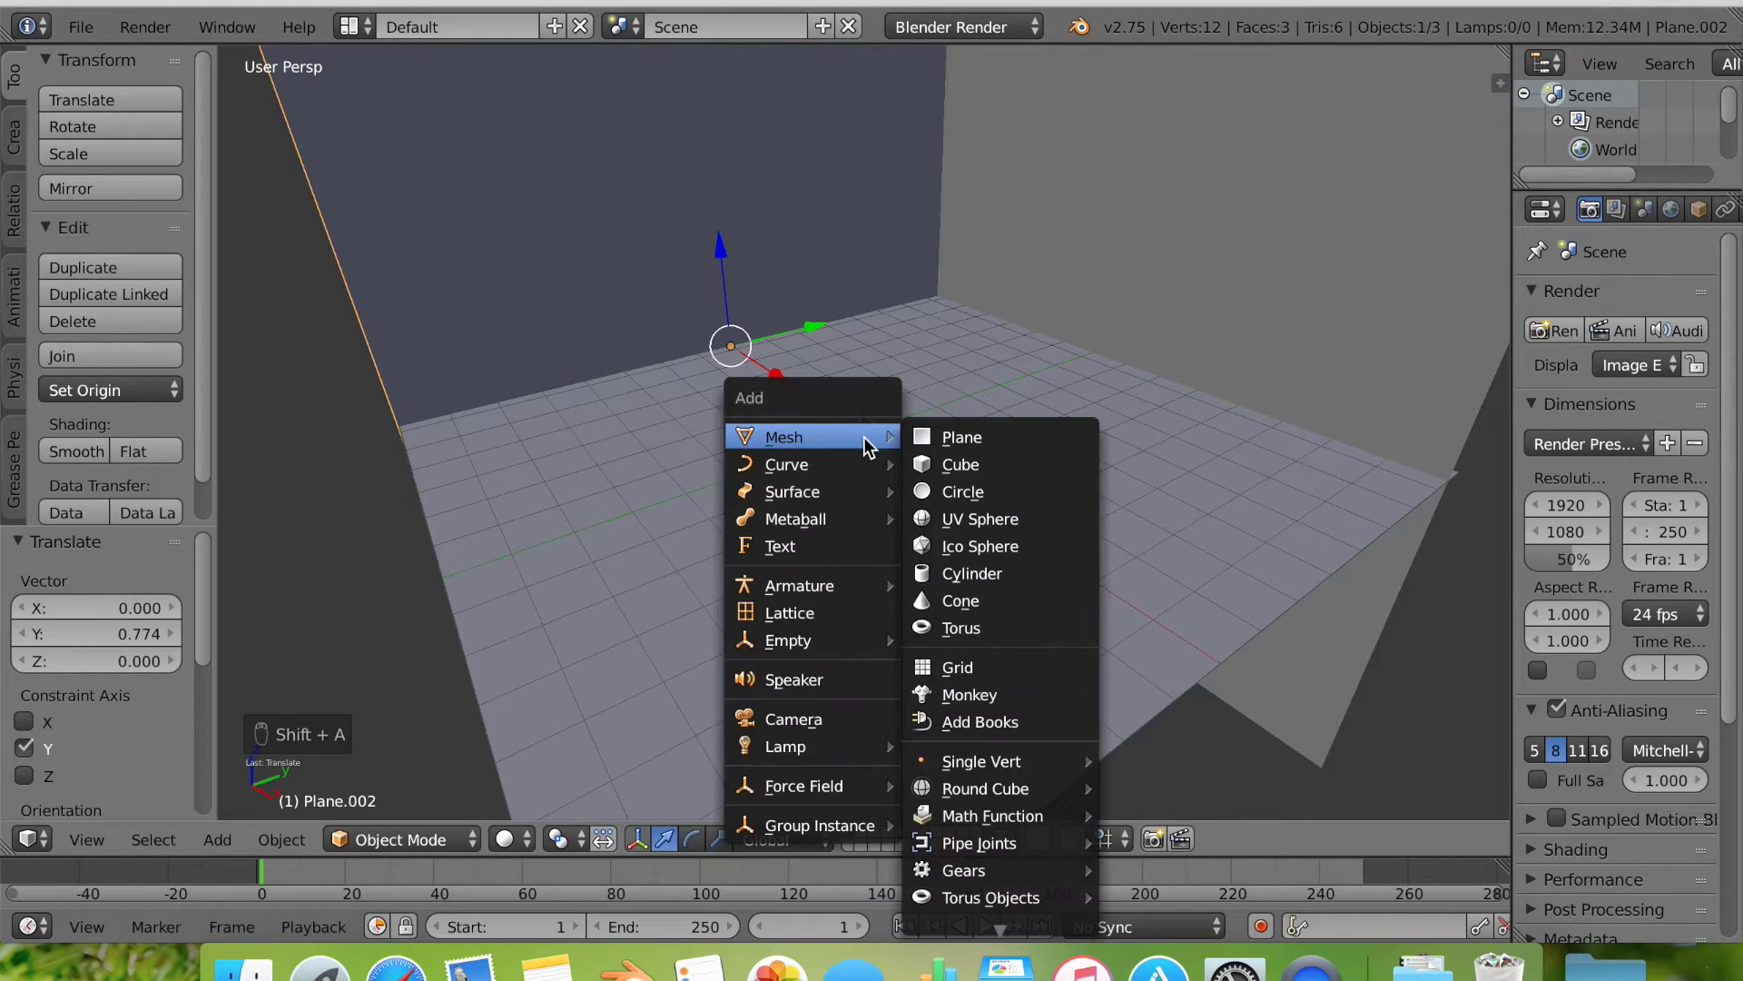
{"action": "left_click", "coordinate": [961, 460]}
{"action": "mouse_move", "coordinate": [864, 339]}
{"action": "left_mouse_down"}
{"action": "mouse_move", "coordinate": [868, 290]}
{"action": "mouse_move", "coordinate": [863, 309]}
{"action": "left_mouse_up"}
{"action": "key", "text": "Tab"}
{"action": "key", "text": "Tab"}
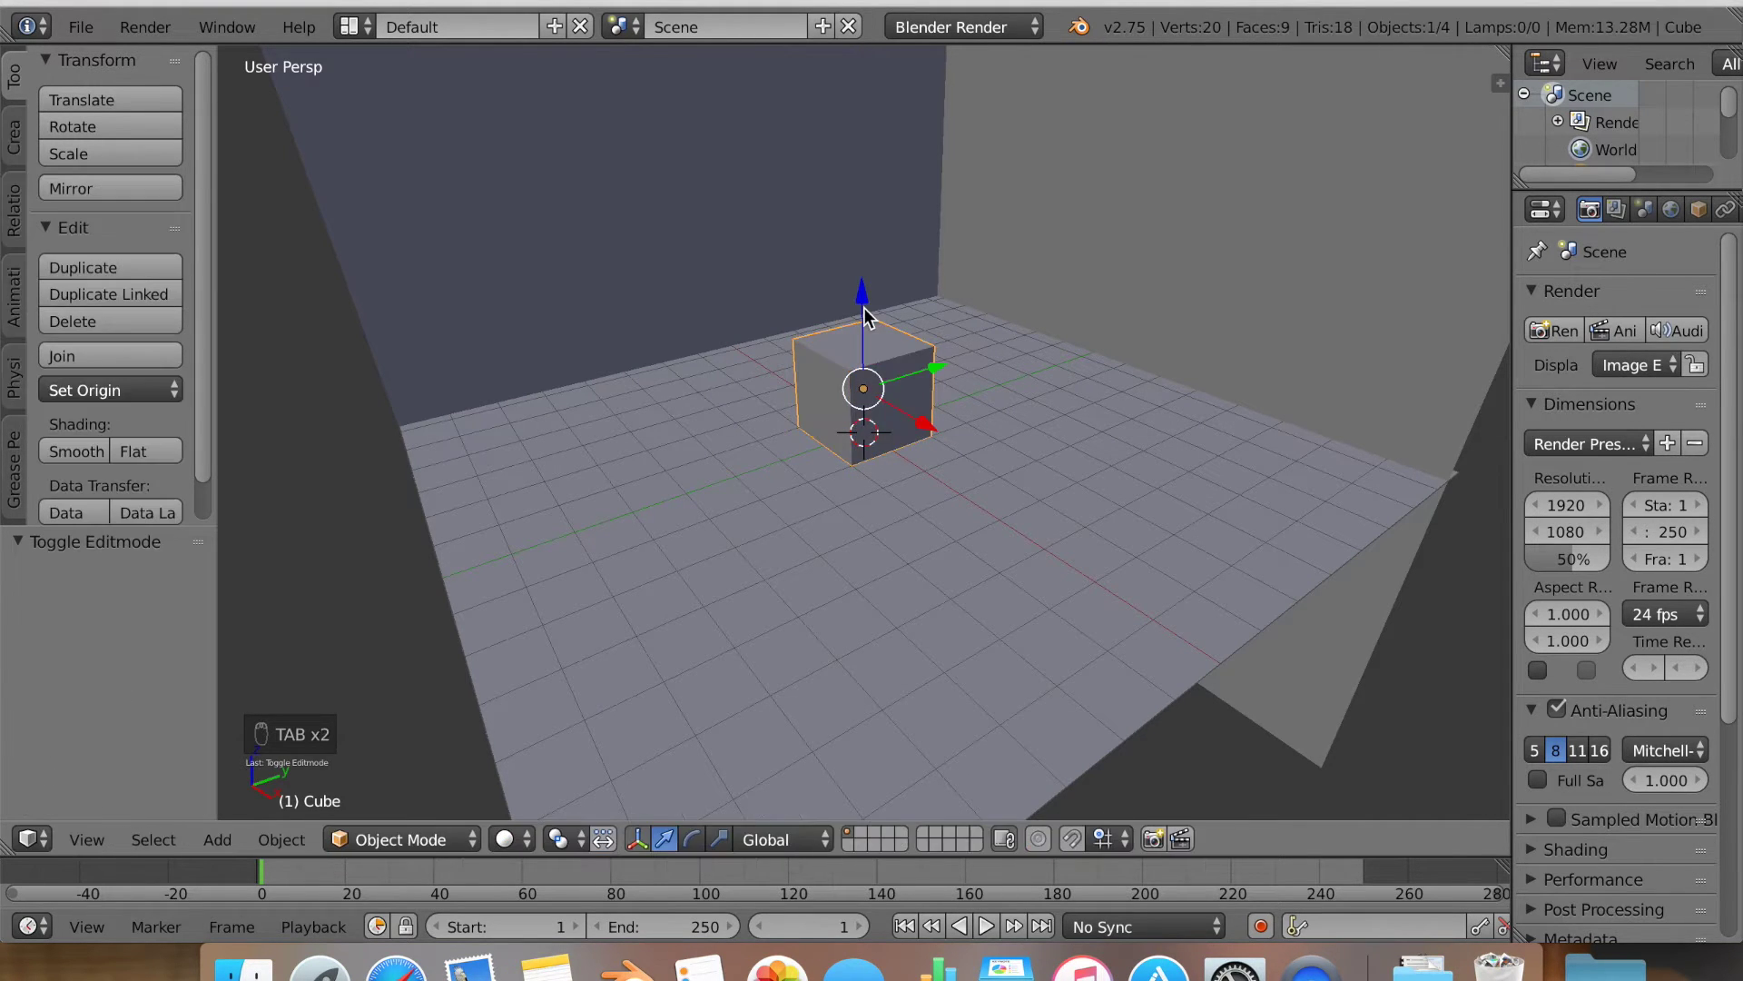
Isolate the cube in local view for mesh editing and move its positive X face outward about 0.98 along X.
{"action": "key", "text": "Tab"}
{"action": "key", "text": "KP_Divide"}
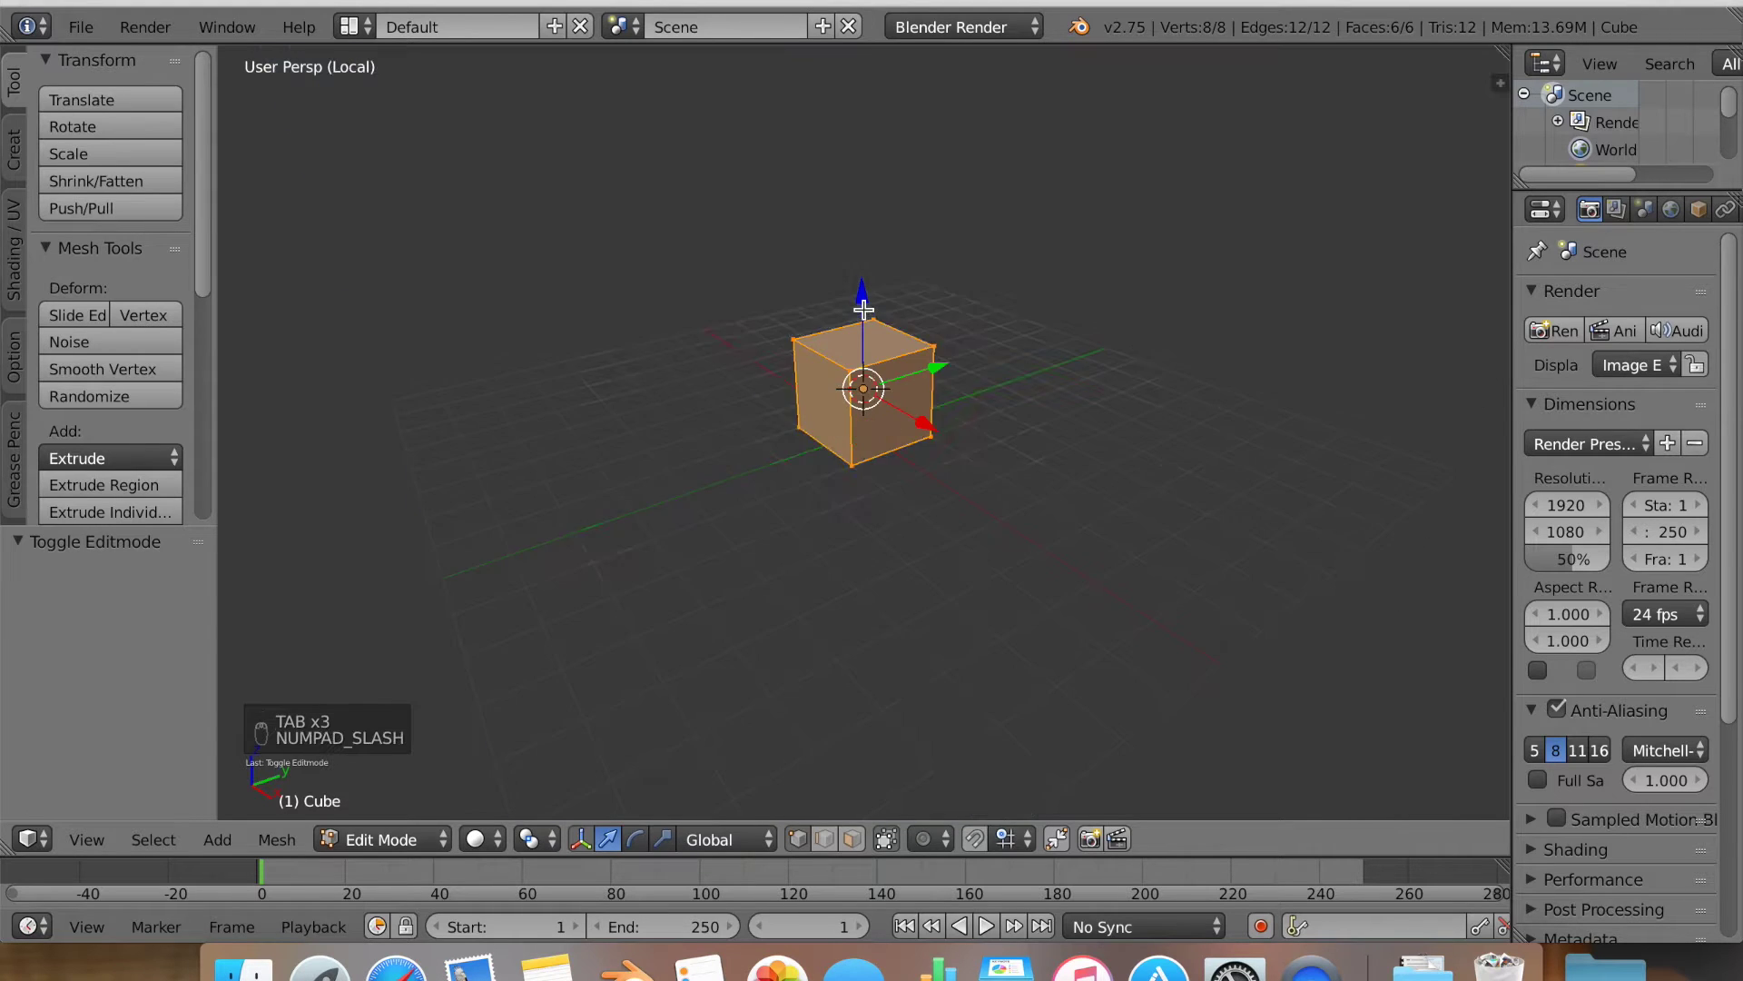
{"action": "scroll", "coordinate": [884, 556], "scroll_direction": "down", "scroll_amount": 5}
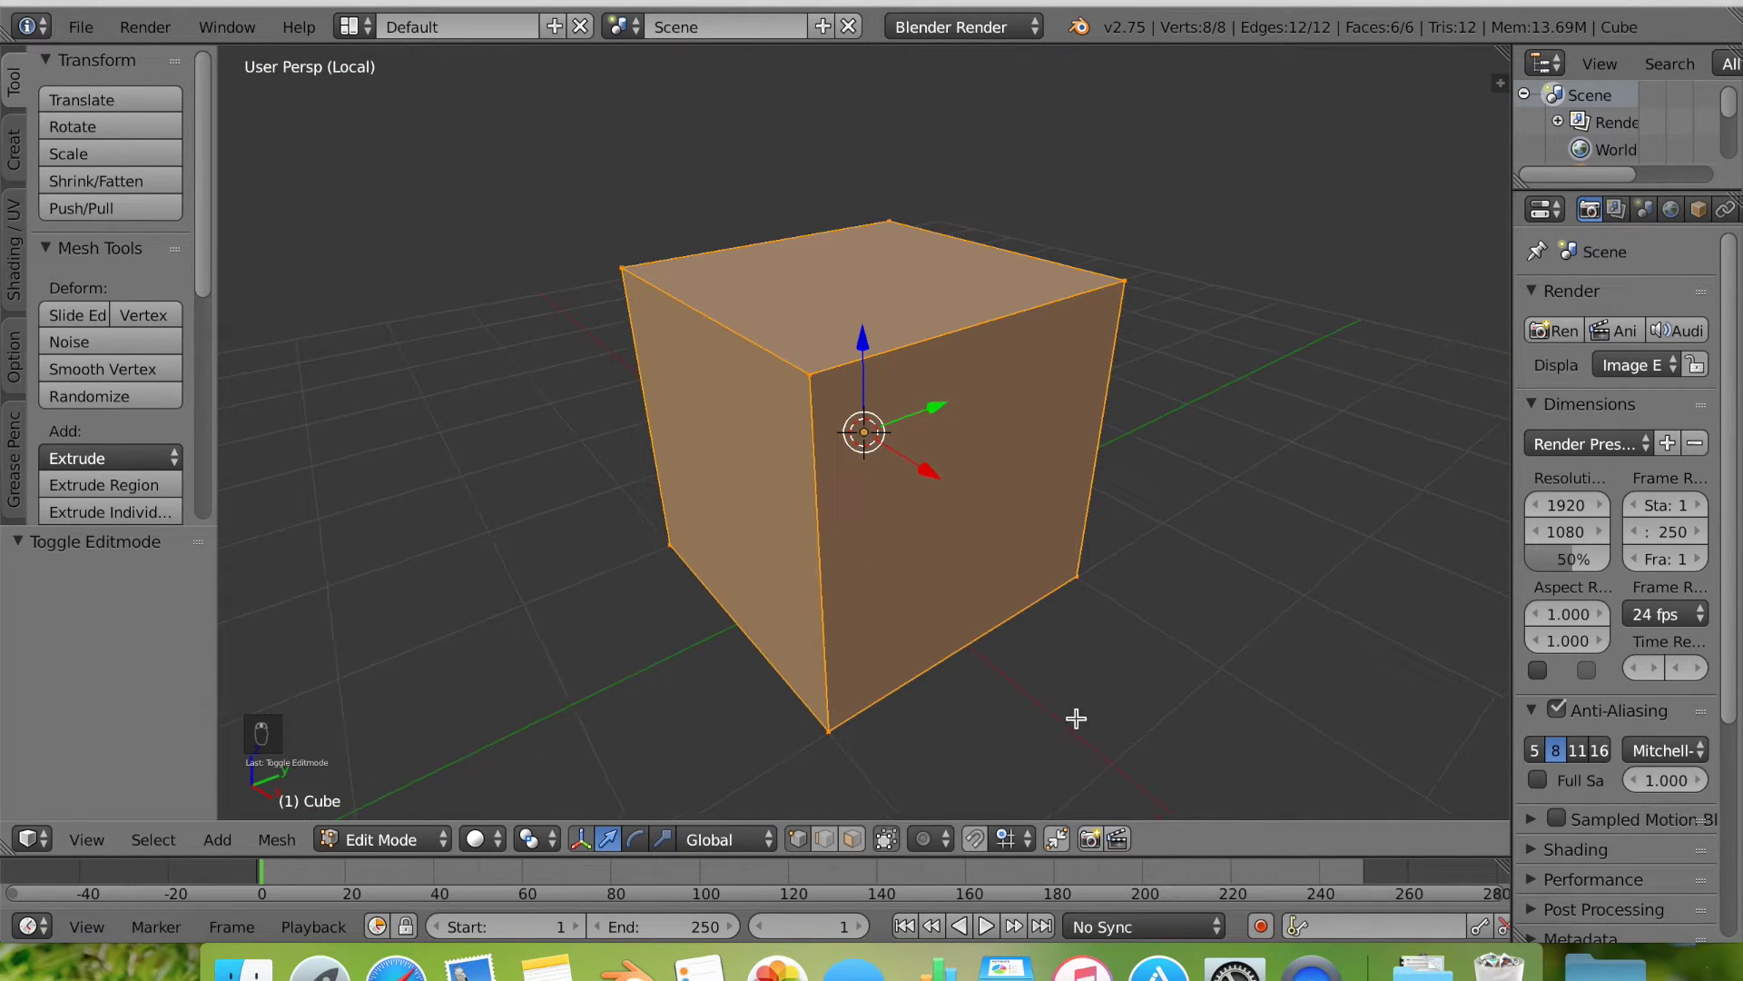
{"action": "left_click", "coordinate": [850, 839]}
{"action": "right_click", "coordinate": [989, 505]}
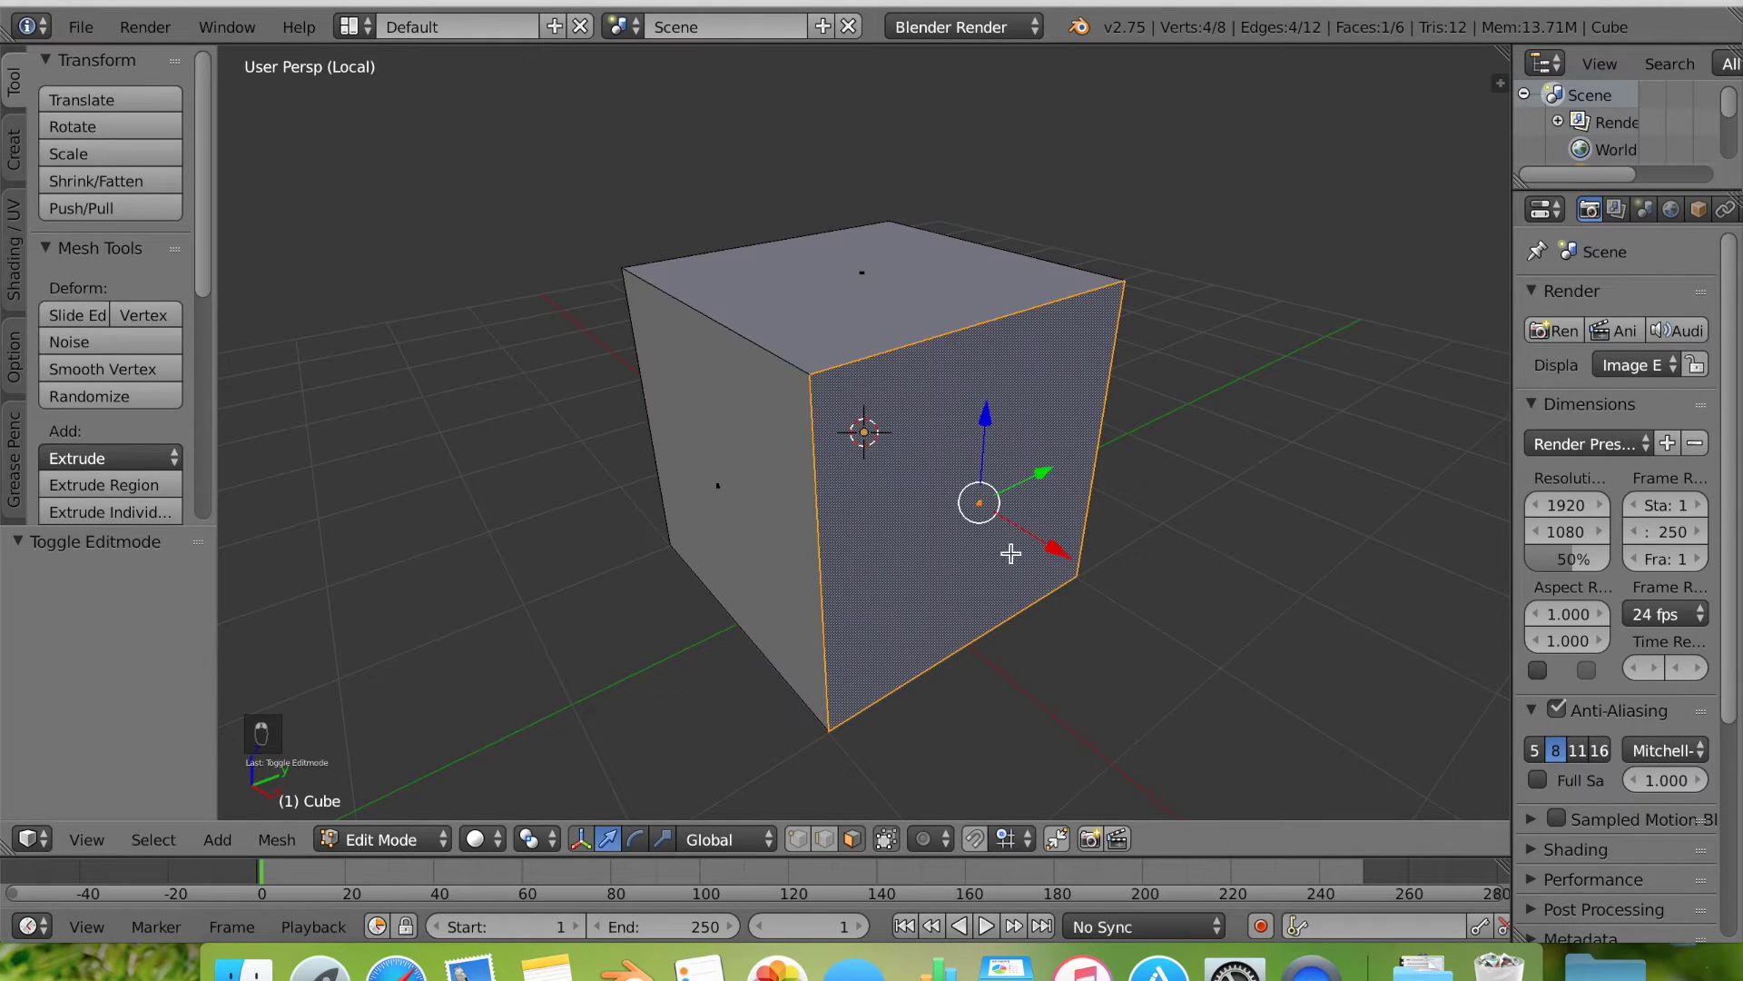
{"action": "scroll", "coordinate": [992, 621], "scroll_direction": "down", "scroll_amount": 2}
{"action": "left_click_drag", "start_coordinate": [1024, 537], "coordinate": [1099, 600]}
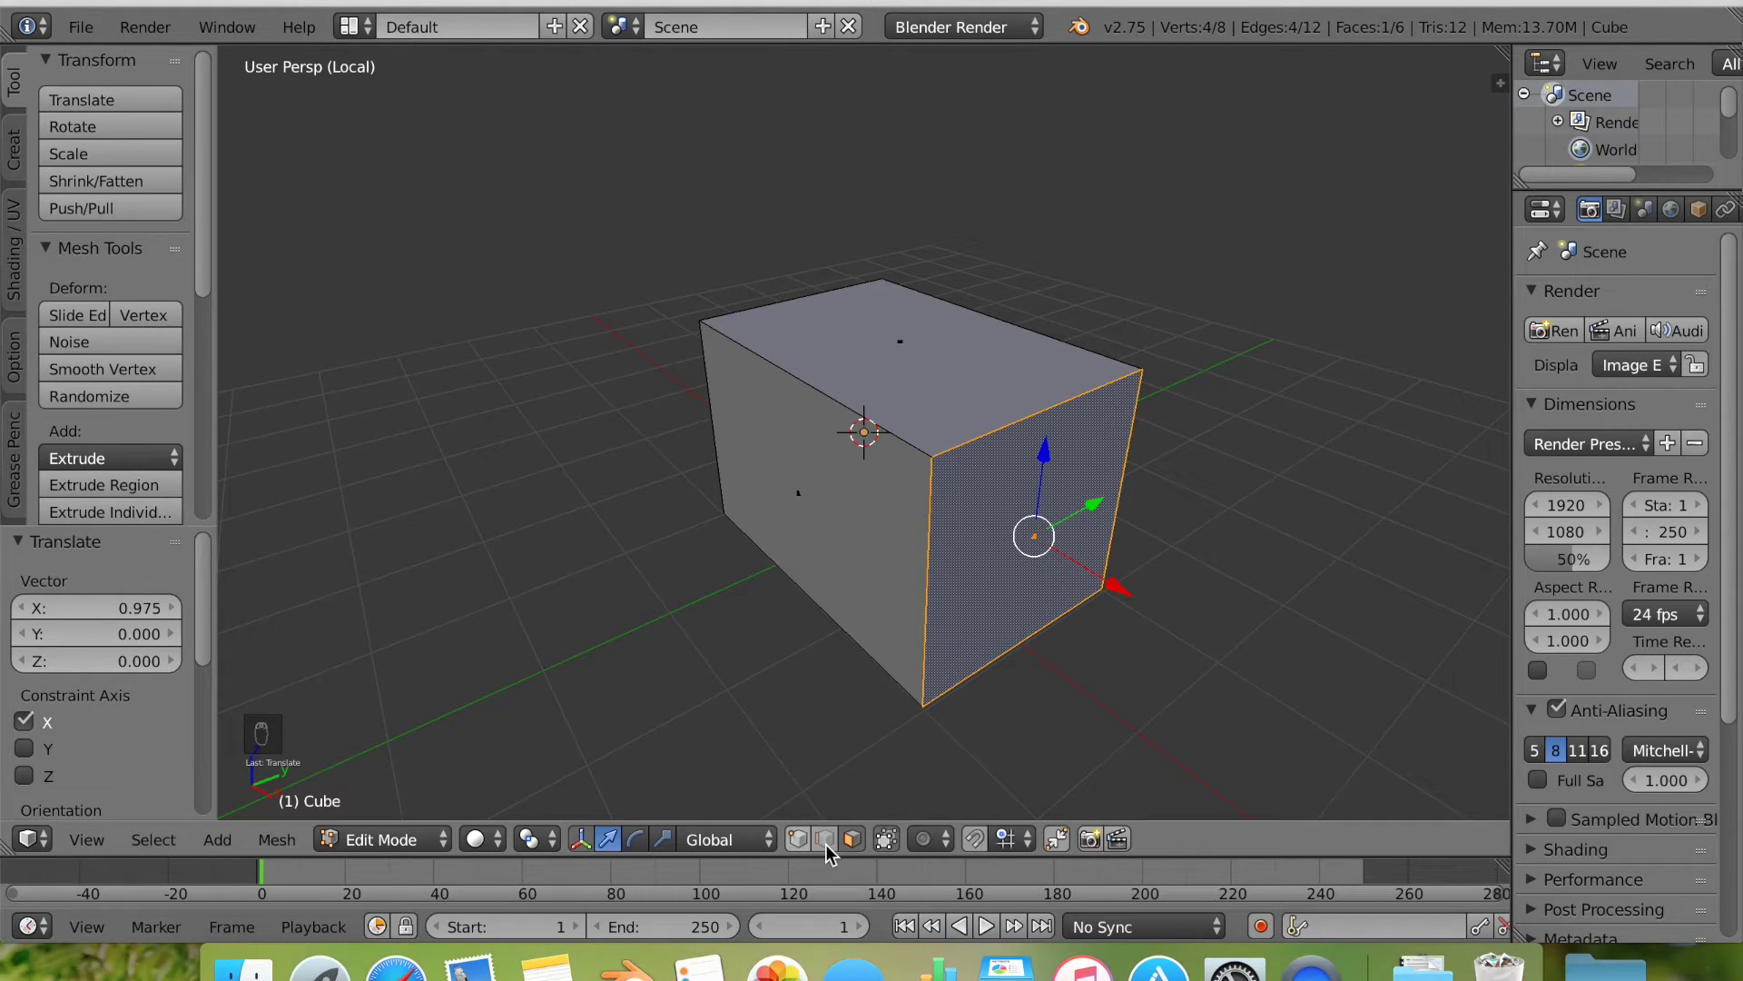
Move the cube's negative Y face outward about 0.97 along Y and raise its top face about 1.15 along Z.
{"action": "right_click", "coordinate": [840, 535]}
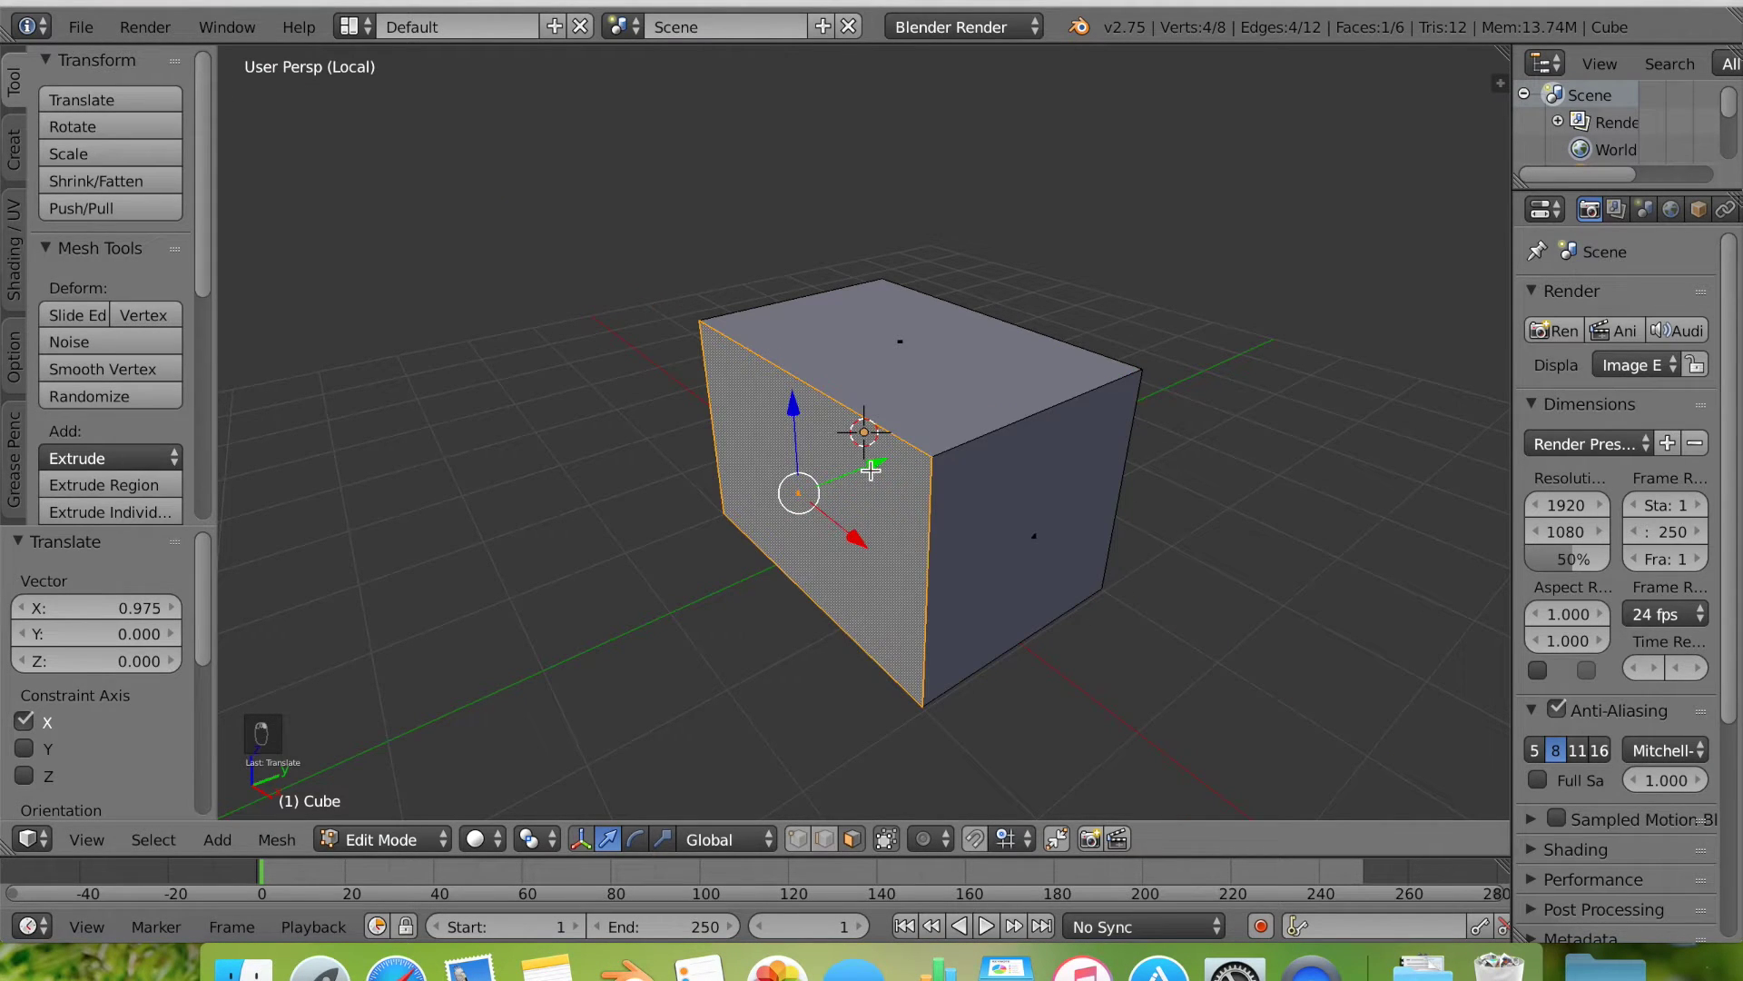
{"action": "left_click_drag", "start_coordinate": [870, 469], "coordinate": [761, 534]}
{"action": "right_click", "coordinate": [832, 411]}
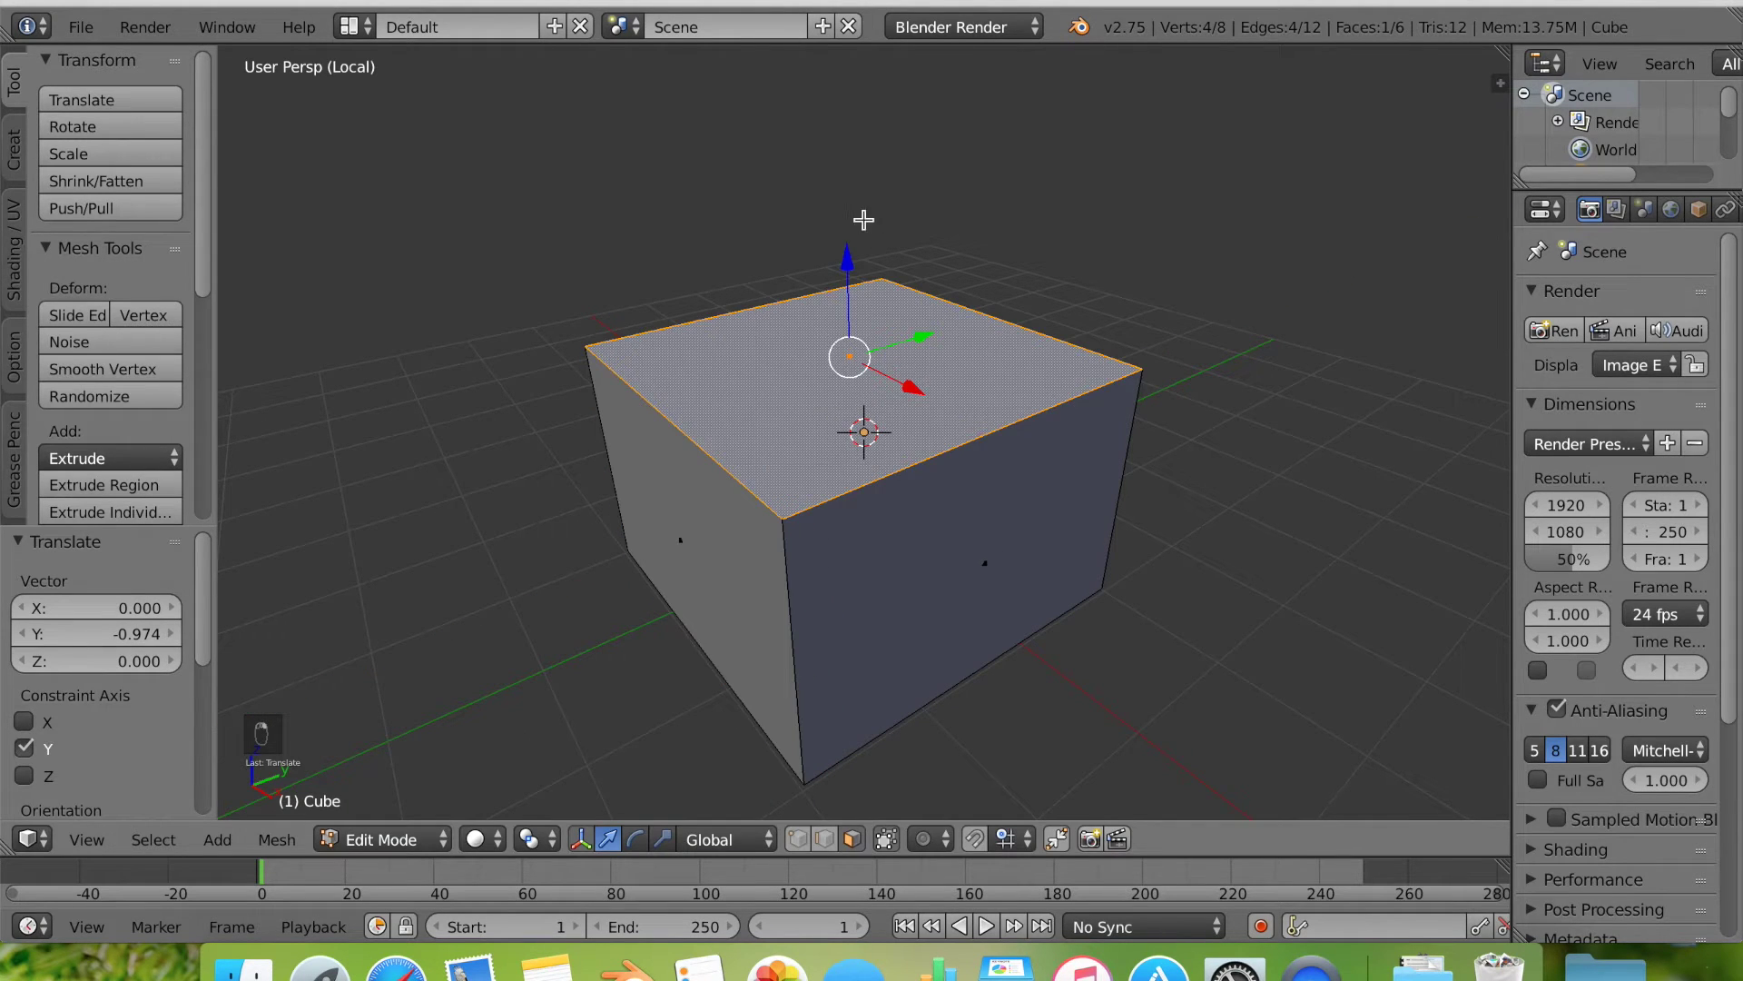
{"action": "left_click_drag", "start_coordinate": [847, 266], "coordinate": [763, 177]}
Extrude the top face's back edge upward about 0.82 along Z.
{"action": "middle_click_drag", "start_coordinate": [649, 433], "coordinate": [685, 495]}
{"action": "scroll", "coordinate": [685, 495], "scroll_direction": "down", "scroll_amount": 4}
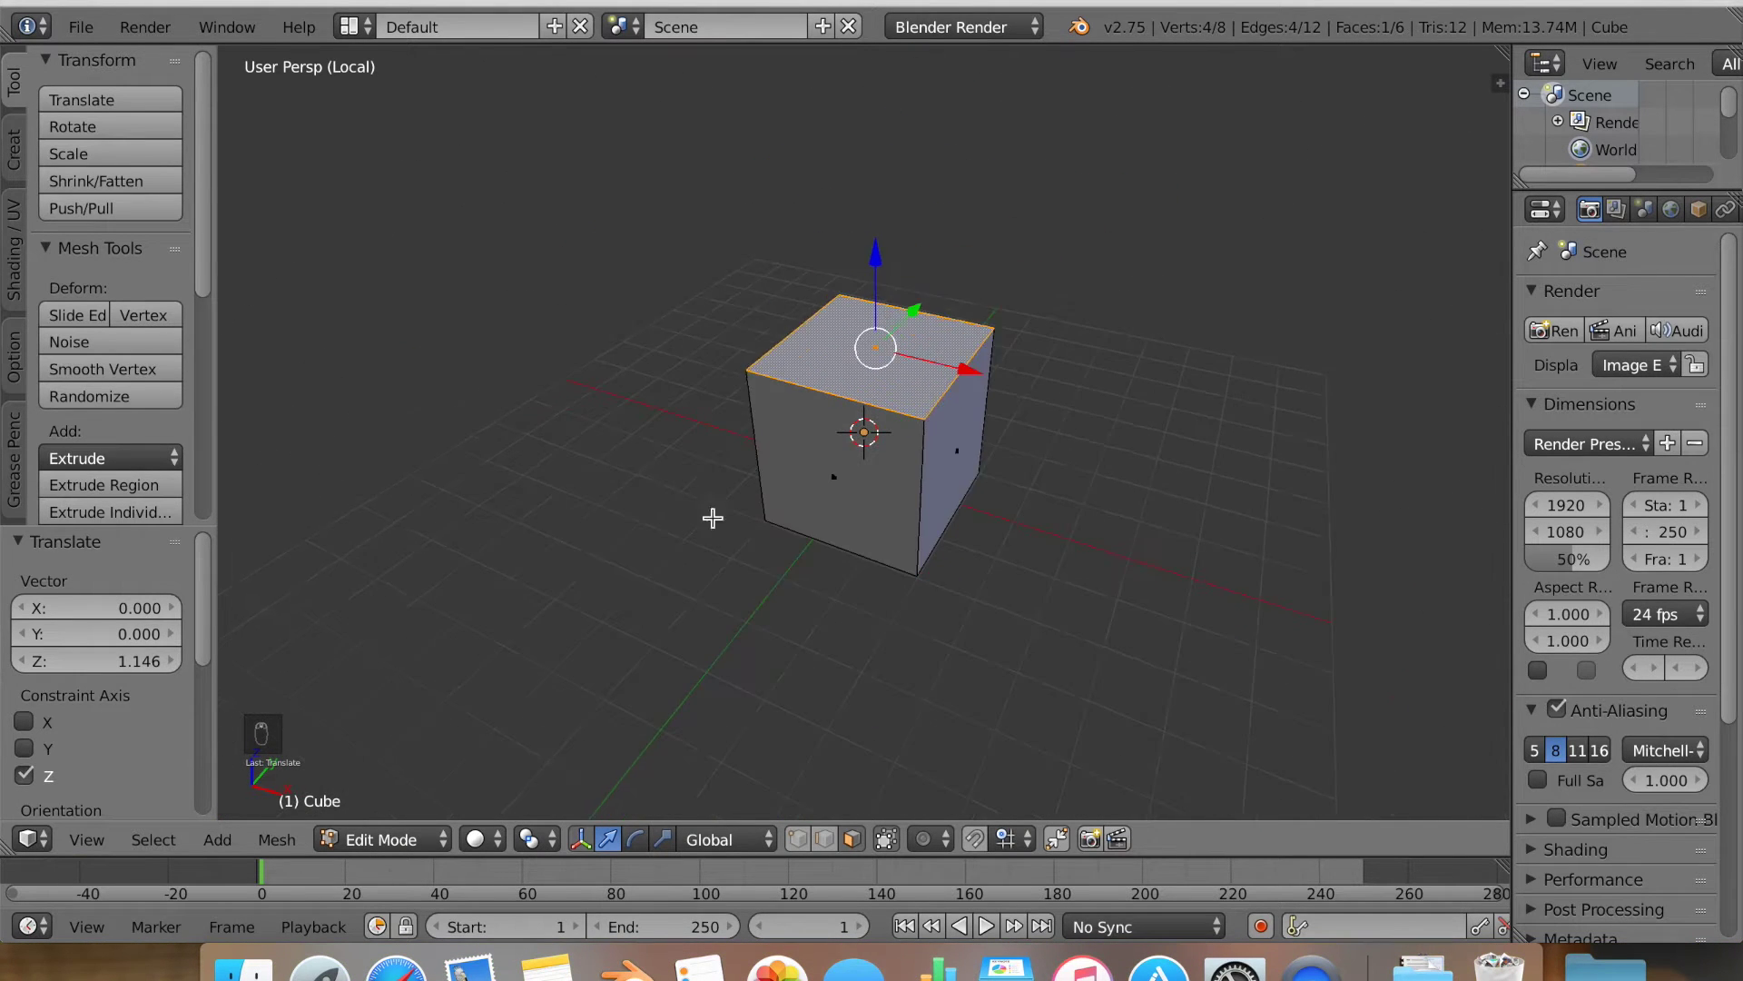
{"action": "right_click", "coordinate": [933, 335]}
{"action": "key", "text": "e"}
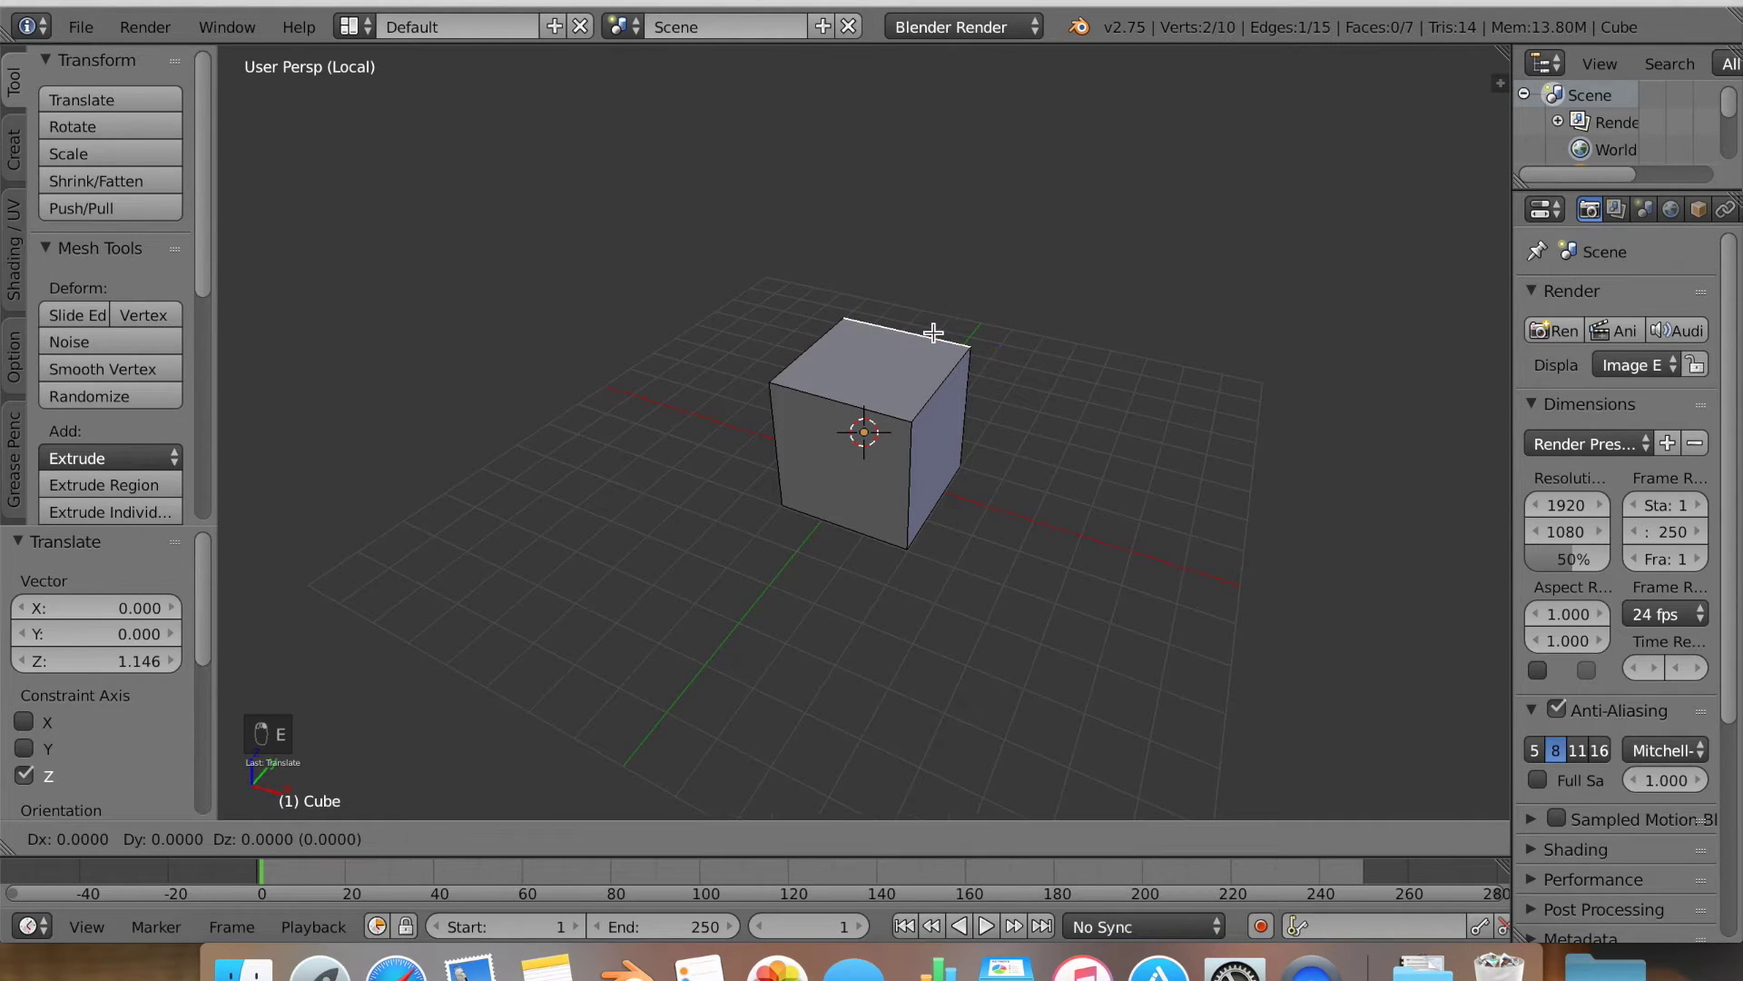
{"action": "key", "text": "z"}
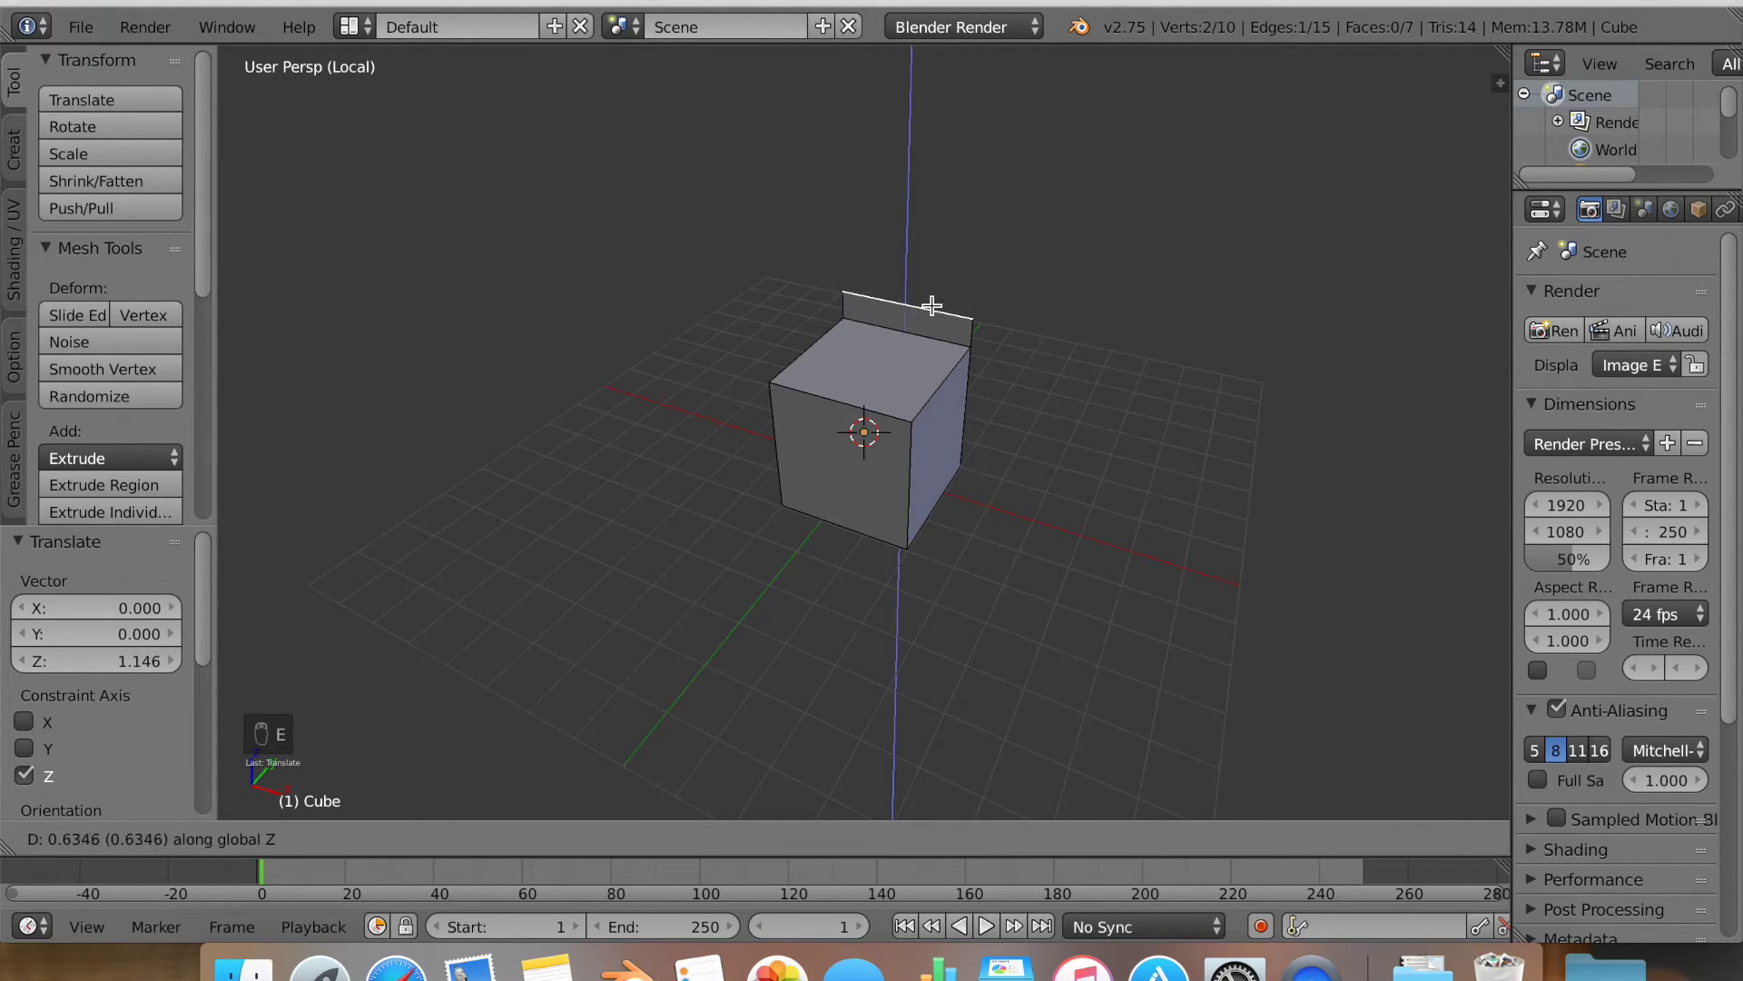
{"action": "left_click", "coordinate": [934, 300]}
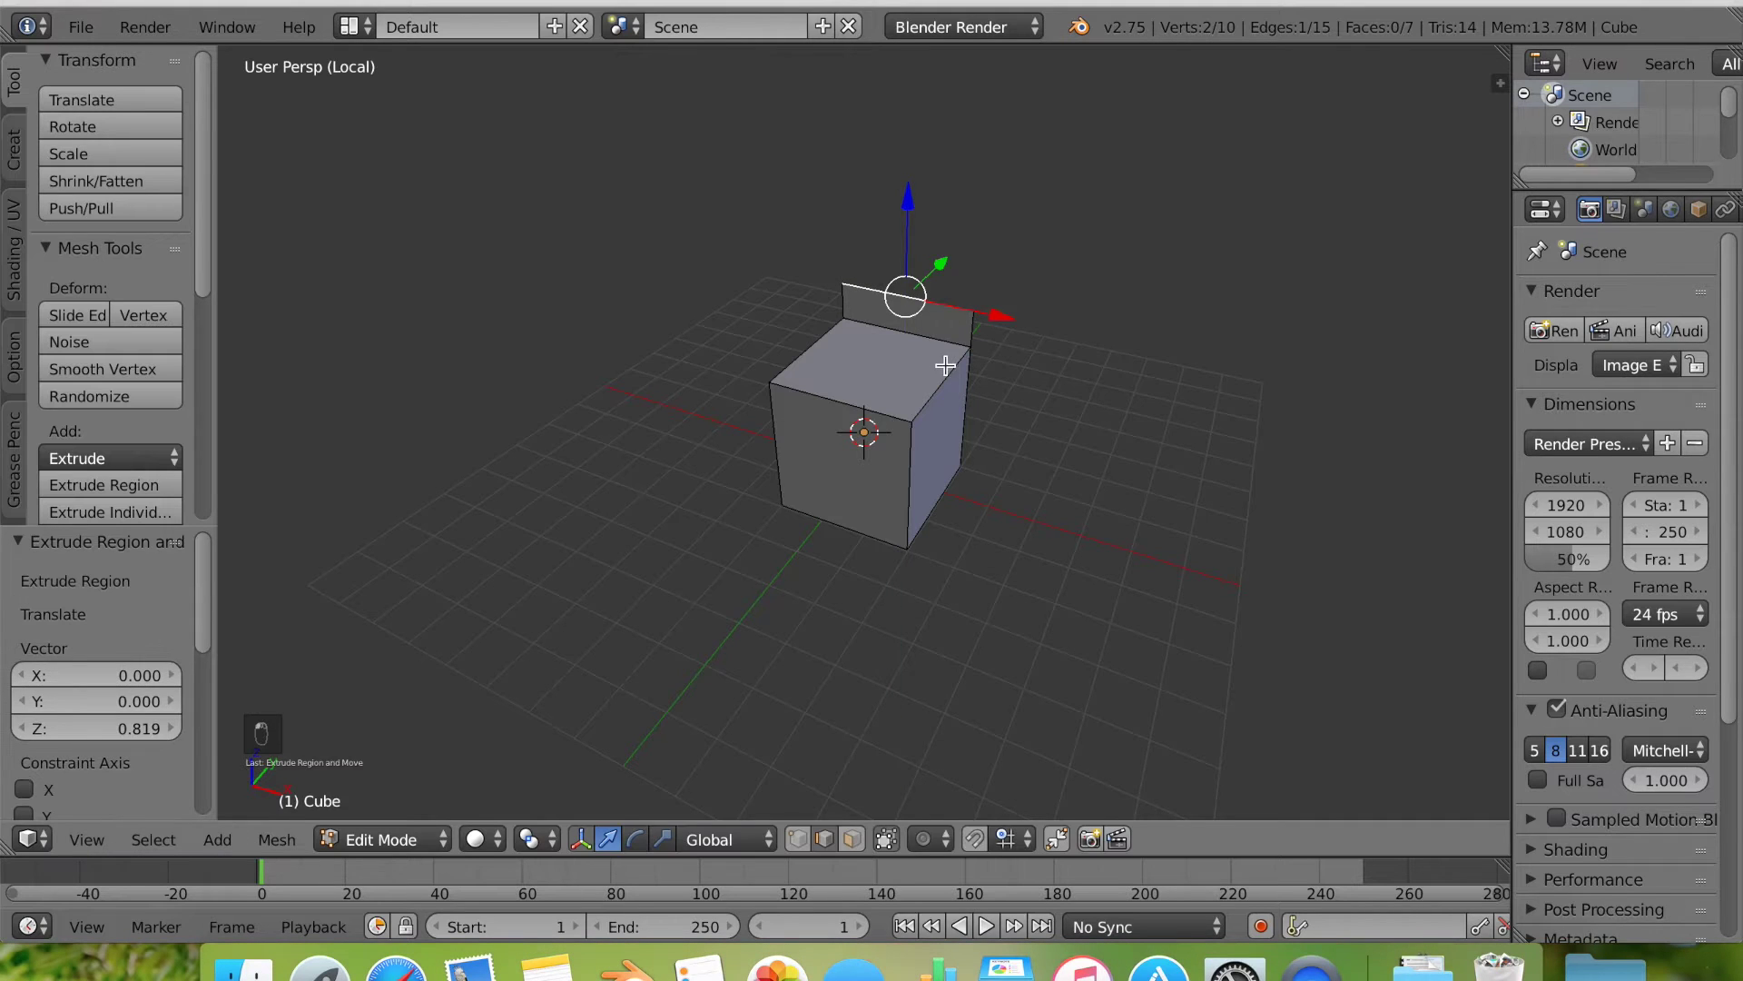
Add two vertical loop cuts across the cube's front face, slid about 0.72 and 0.67 toward its opposite side edges.
{"action": "middle_click_drag", "start_coordinate": [944, 361], "coordinate": [982, 312]}
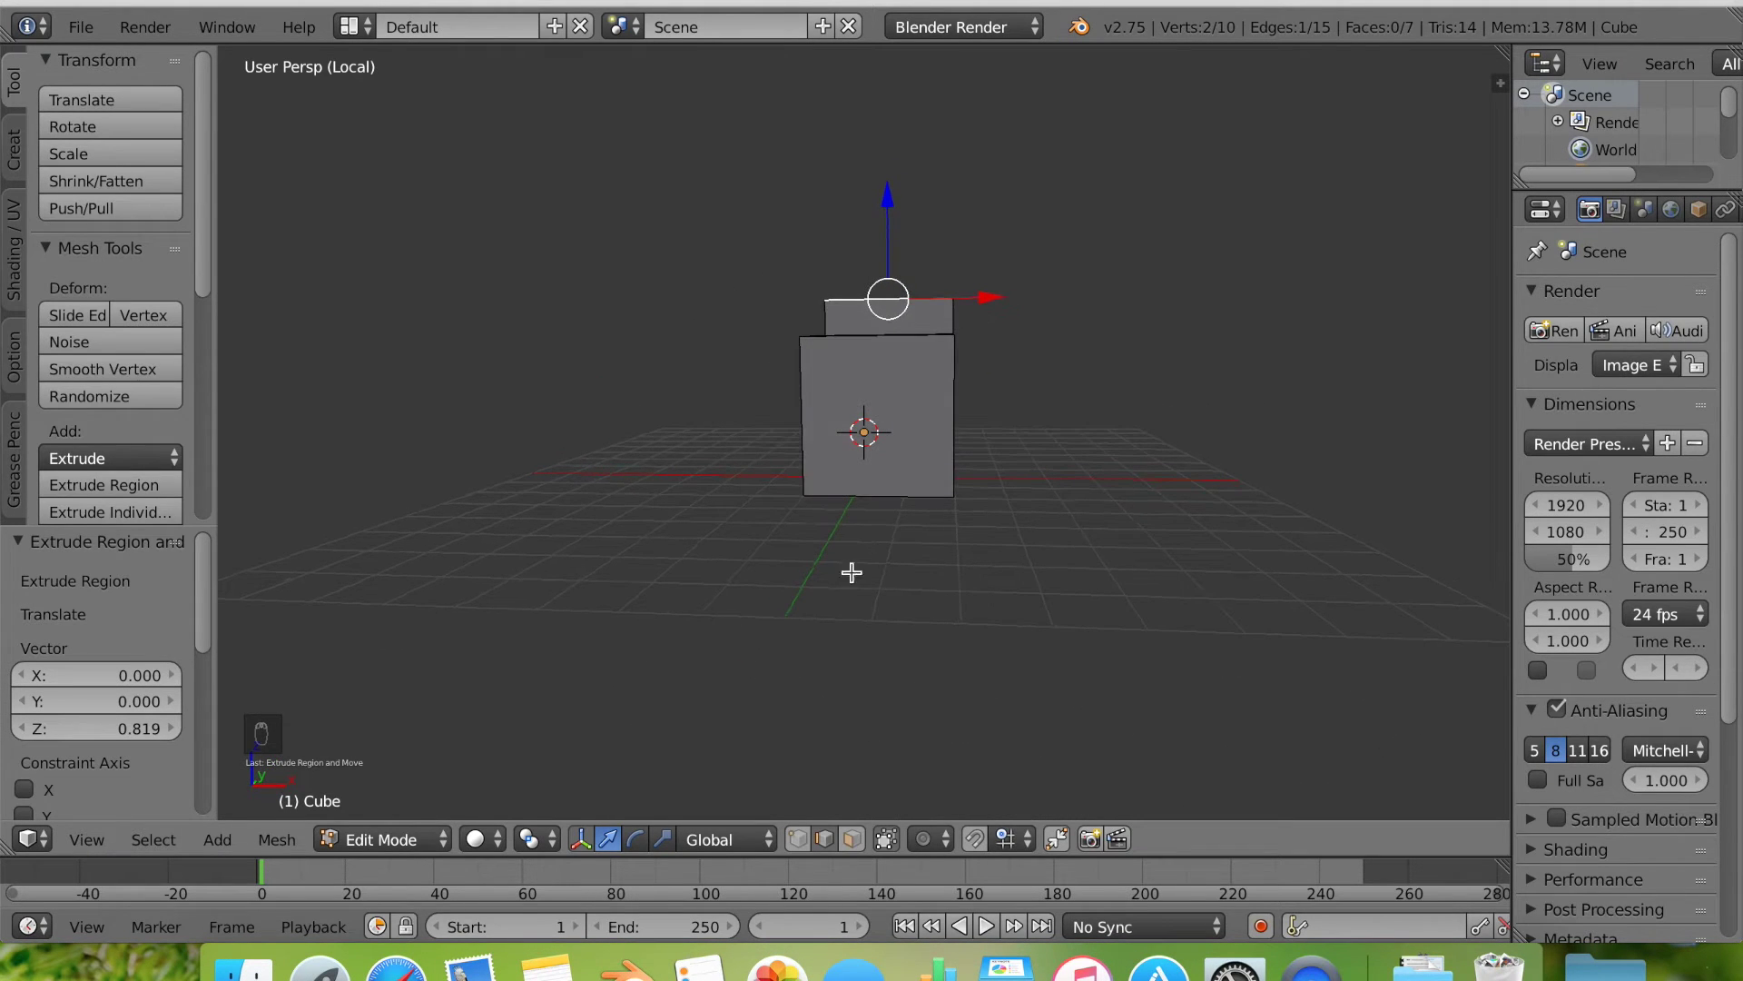
{"action": "left_click", "coordinate": [852, 839]}
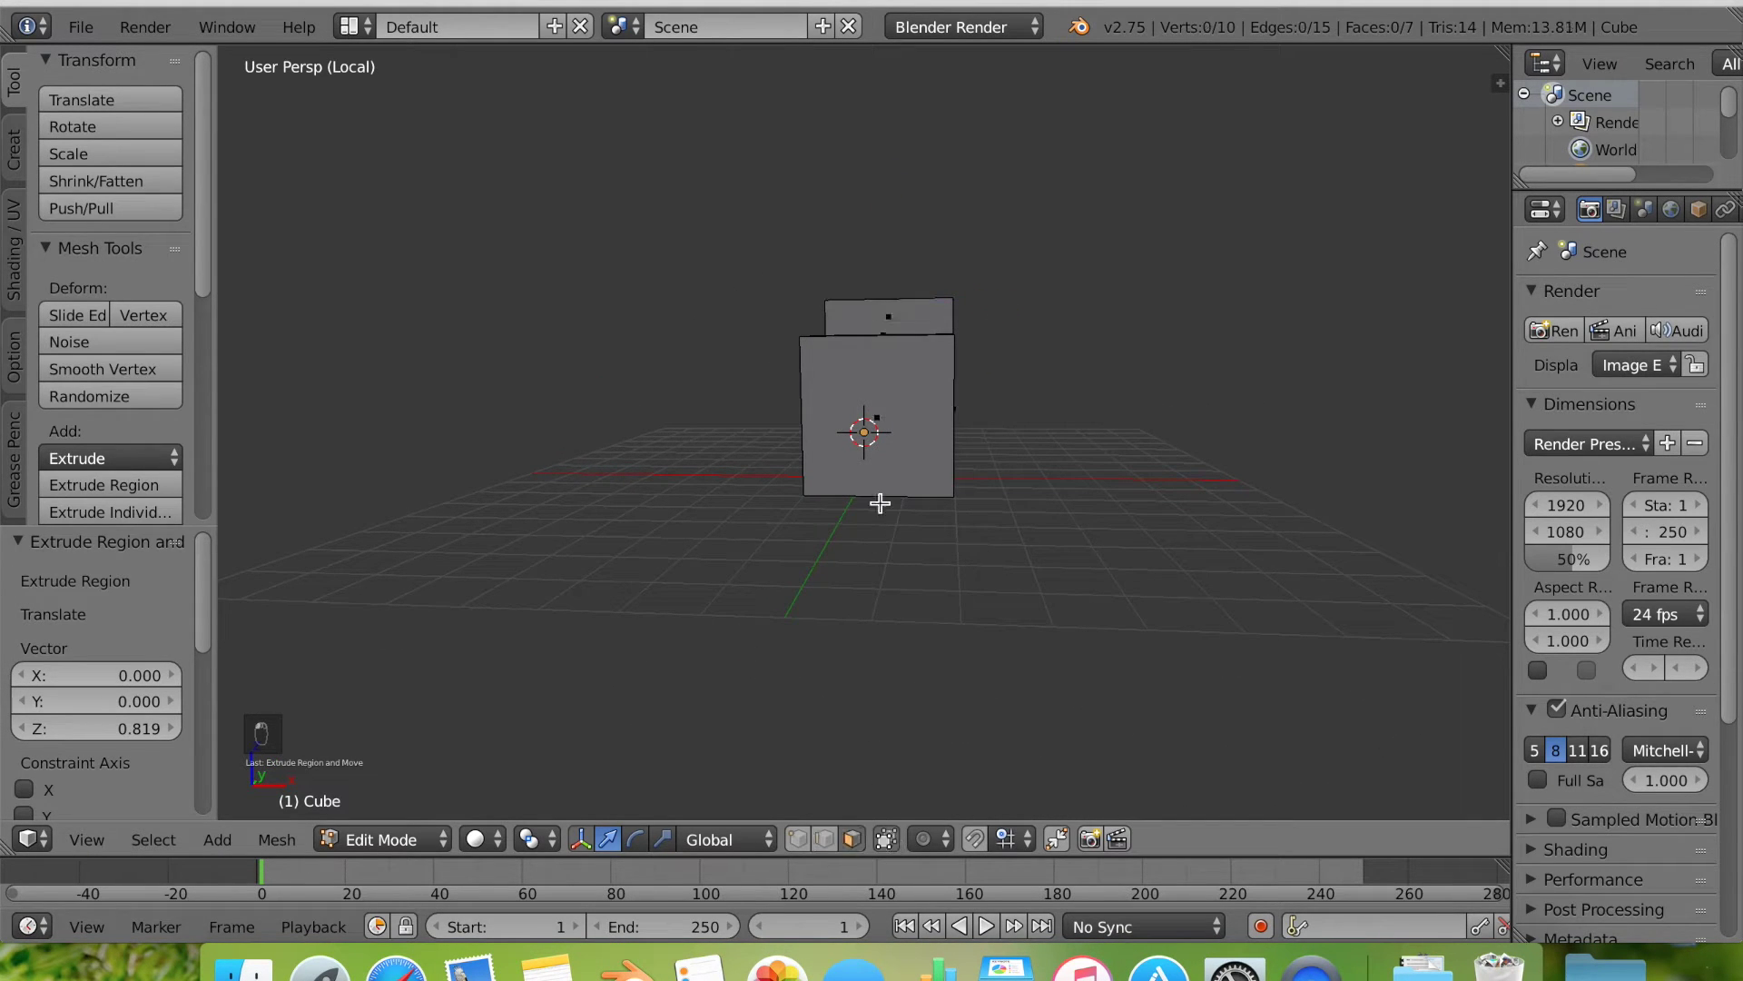
{"action": "right_click", "coordinate": [885, 421]}
{"action": "scroll", "coordinate": [893, 498], "scroll_direction": "up", "scroll_amount": 2}
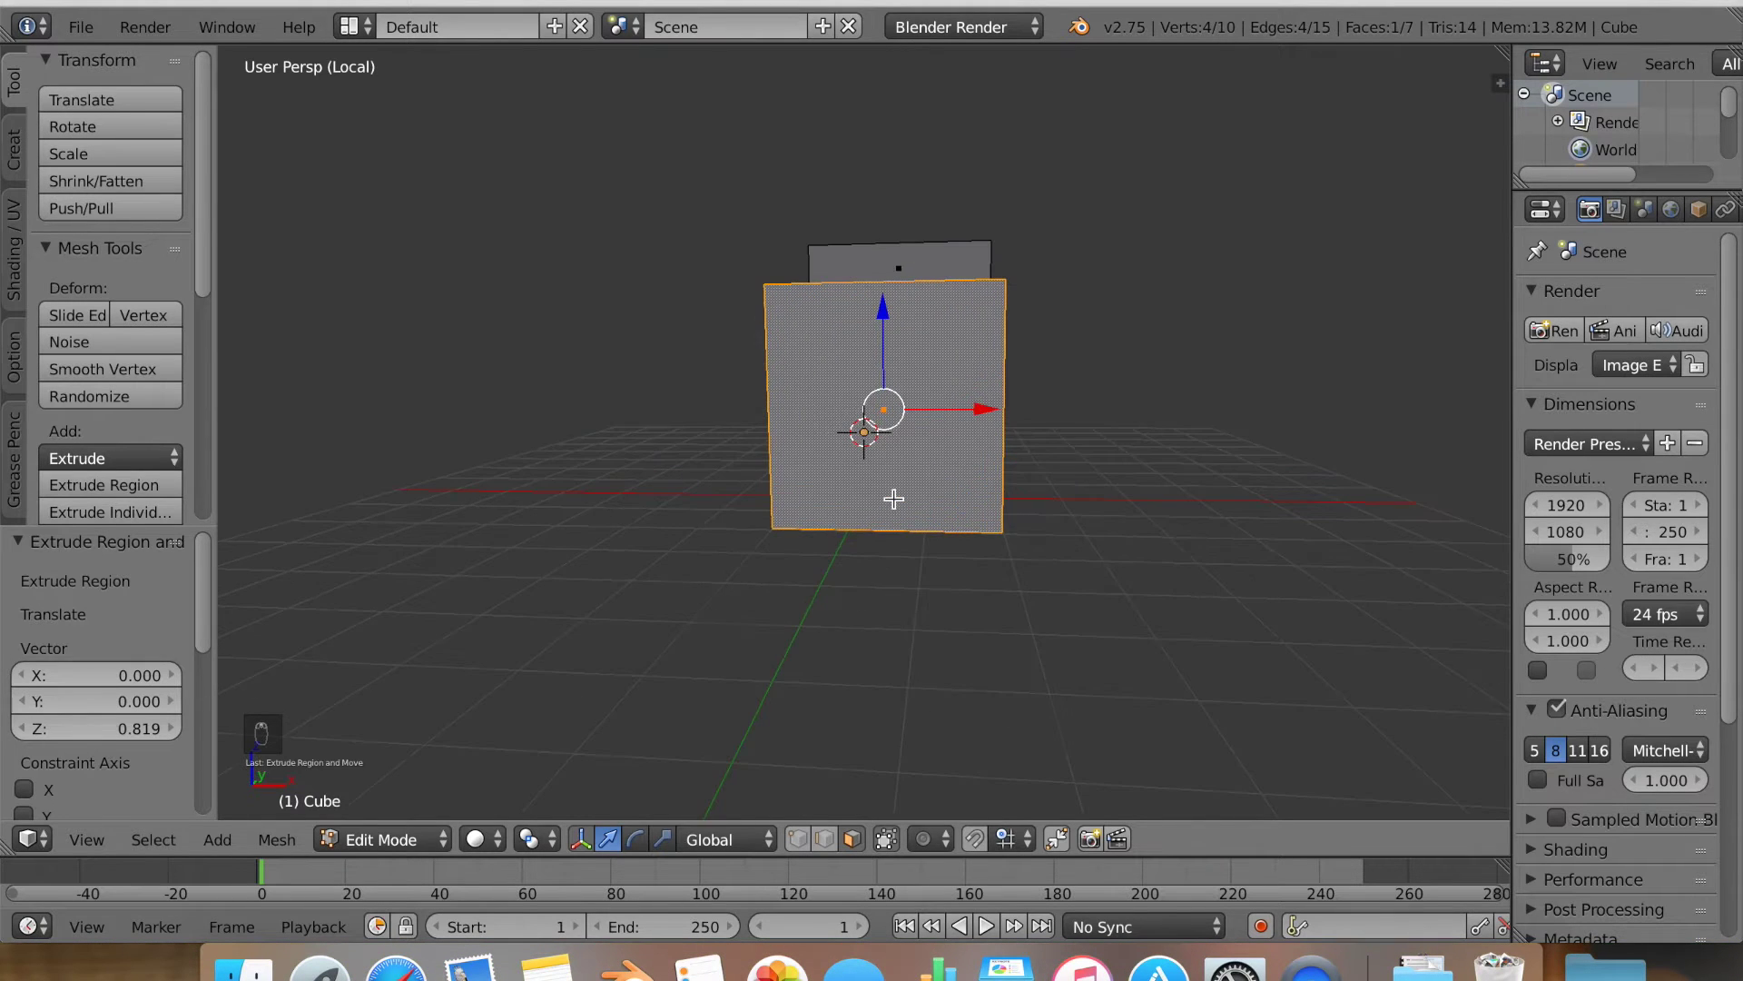
{"action": "scroll", "coordinate": [894, 499], "scroll_direction": "up", "scroll_amount": 2}
{"action": "key", "text": "ctrl+r"}
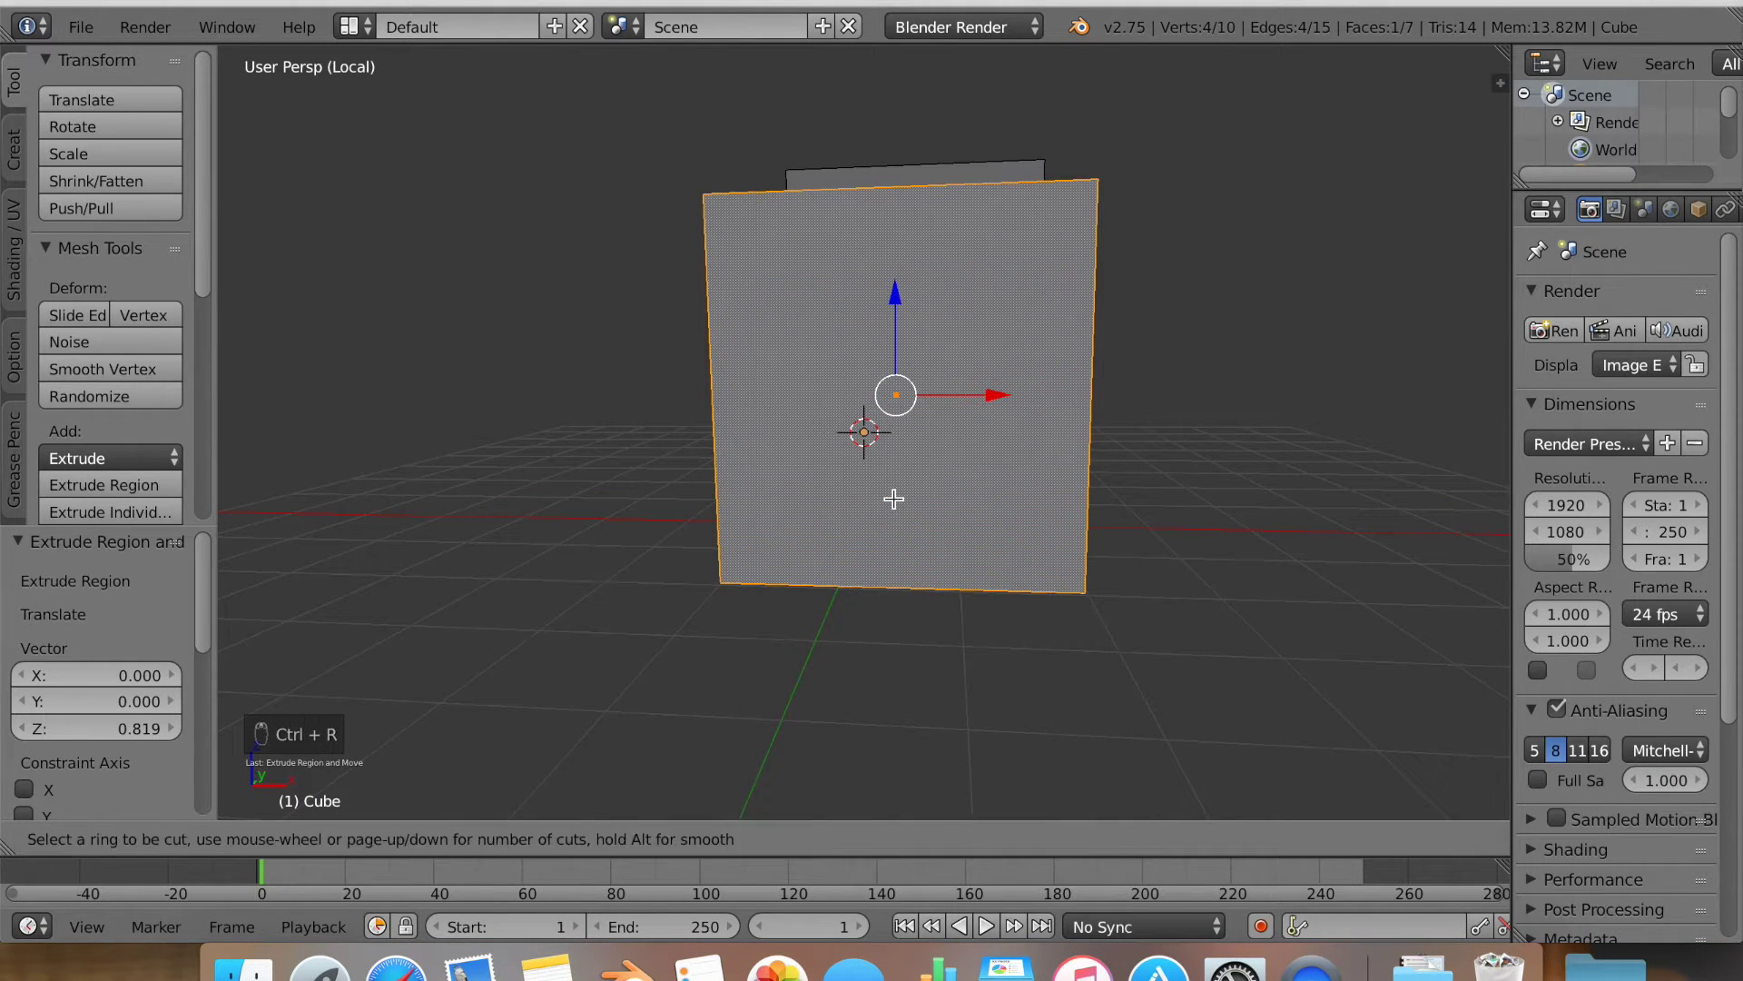
{"action": "left_click", "coordinate": [806, 196]}
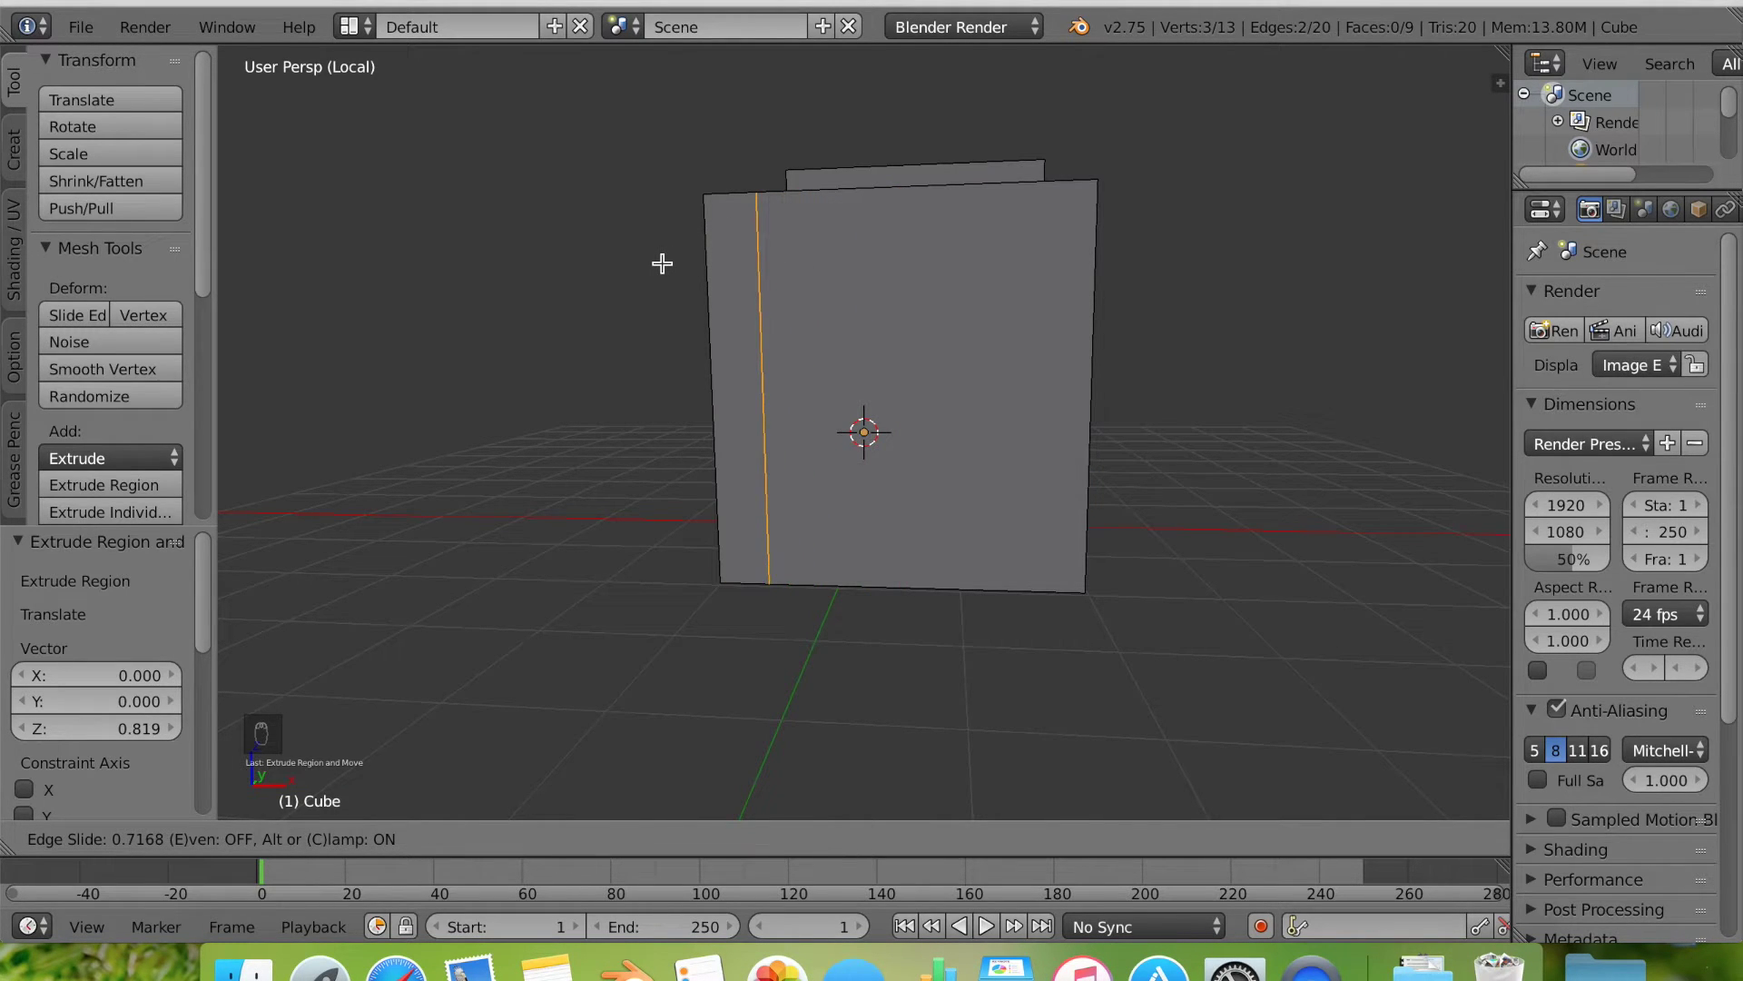
{"action": "left_click", "coordinate": [662, 263]}
{"action": "key", "text": "ctrl+r"}
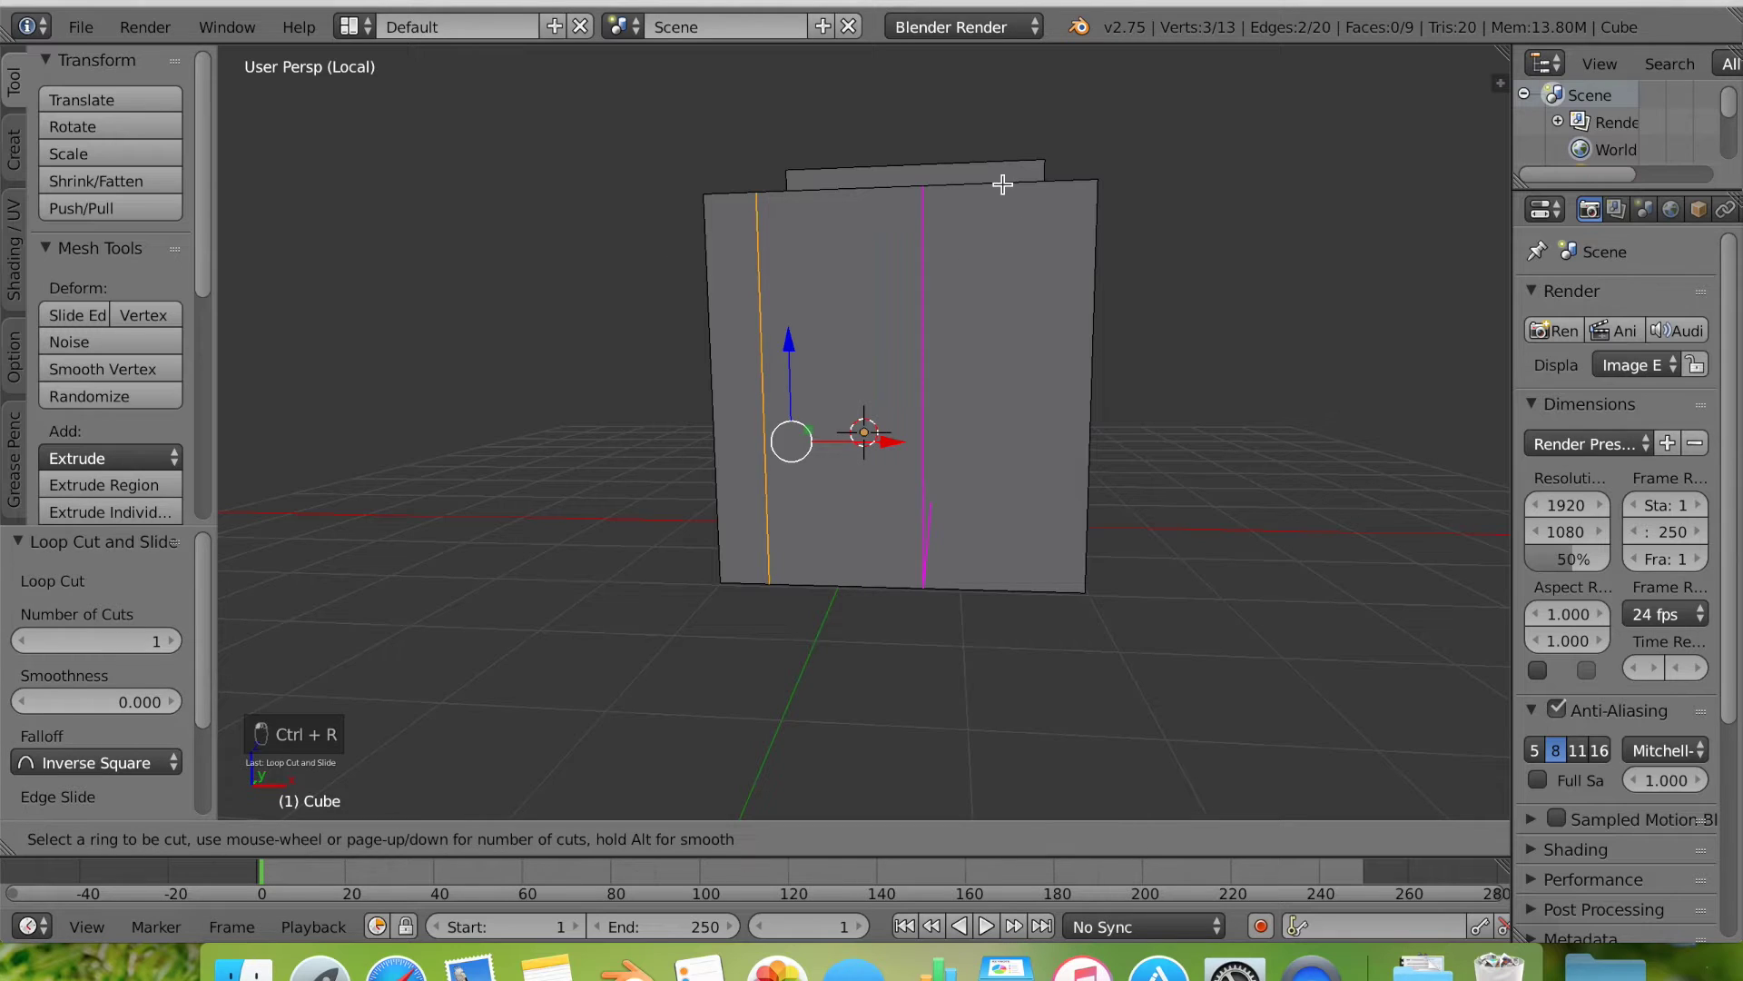
{"action": "left_click", "coordinate": [999, 194]}
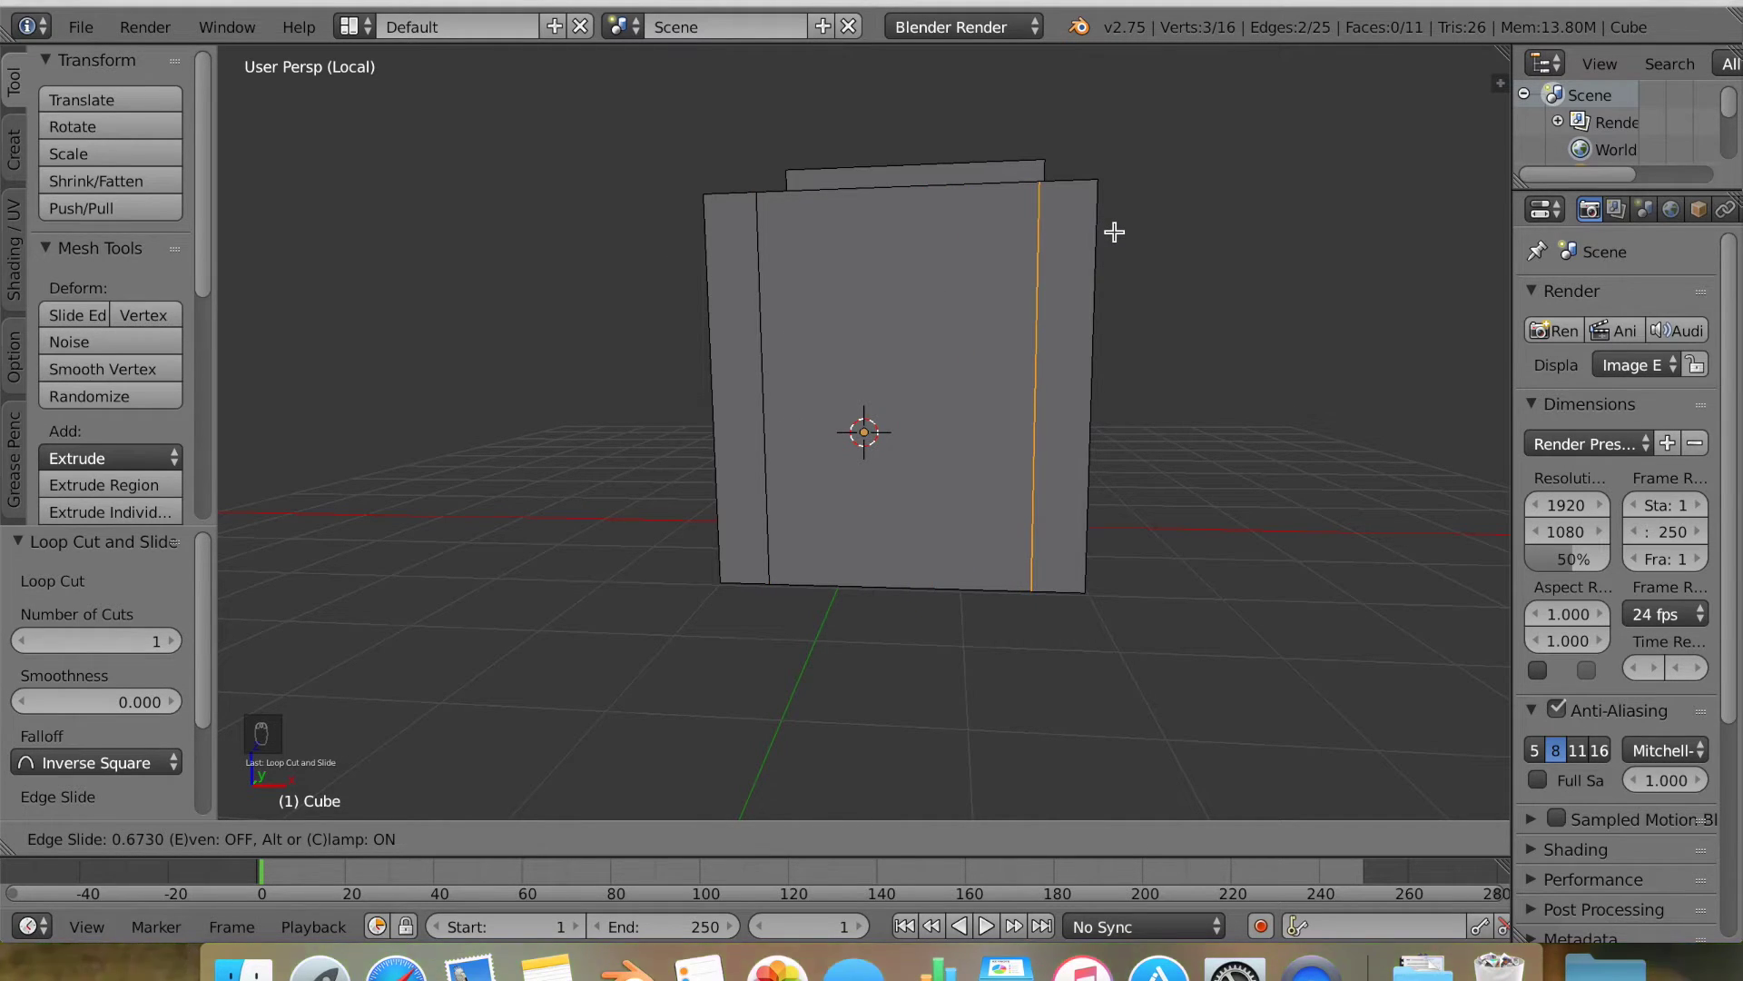
{"action": "left_click", "coordinate": [1114, 232]}
Add two horizontal loop cuts around the cube, slid toward the bottom and the top of its front face.
{"action": "key", "text": "ctrl+r"}
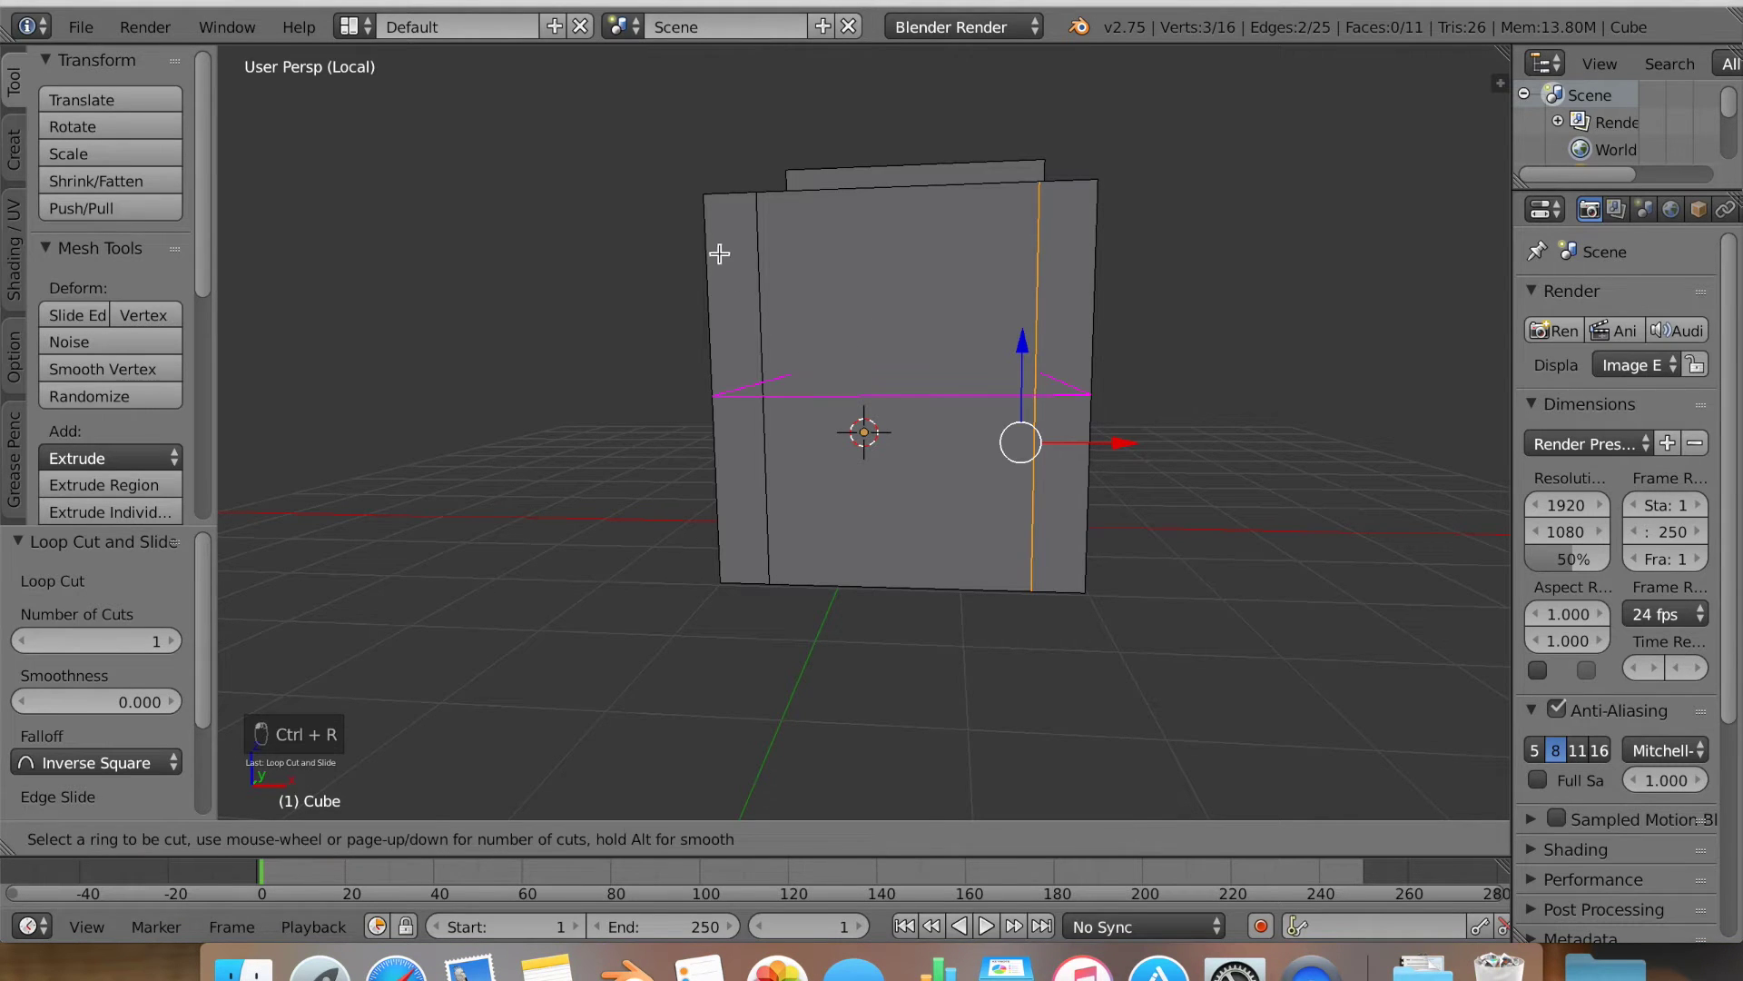
{"action": "left_click", "coordinate": [713, 317]}
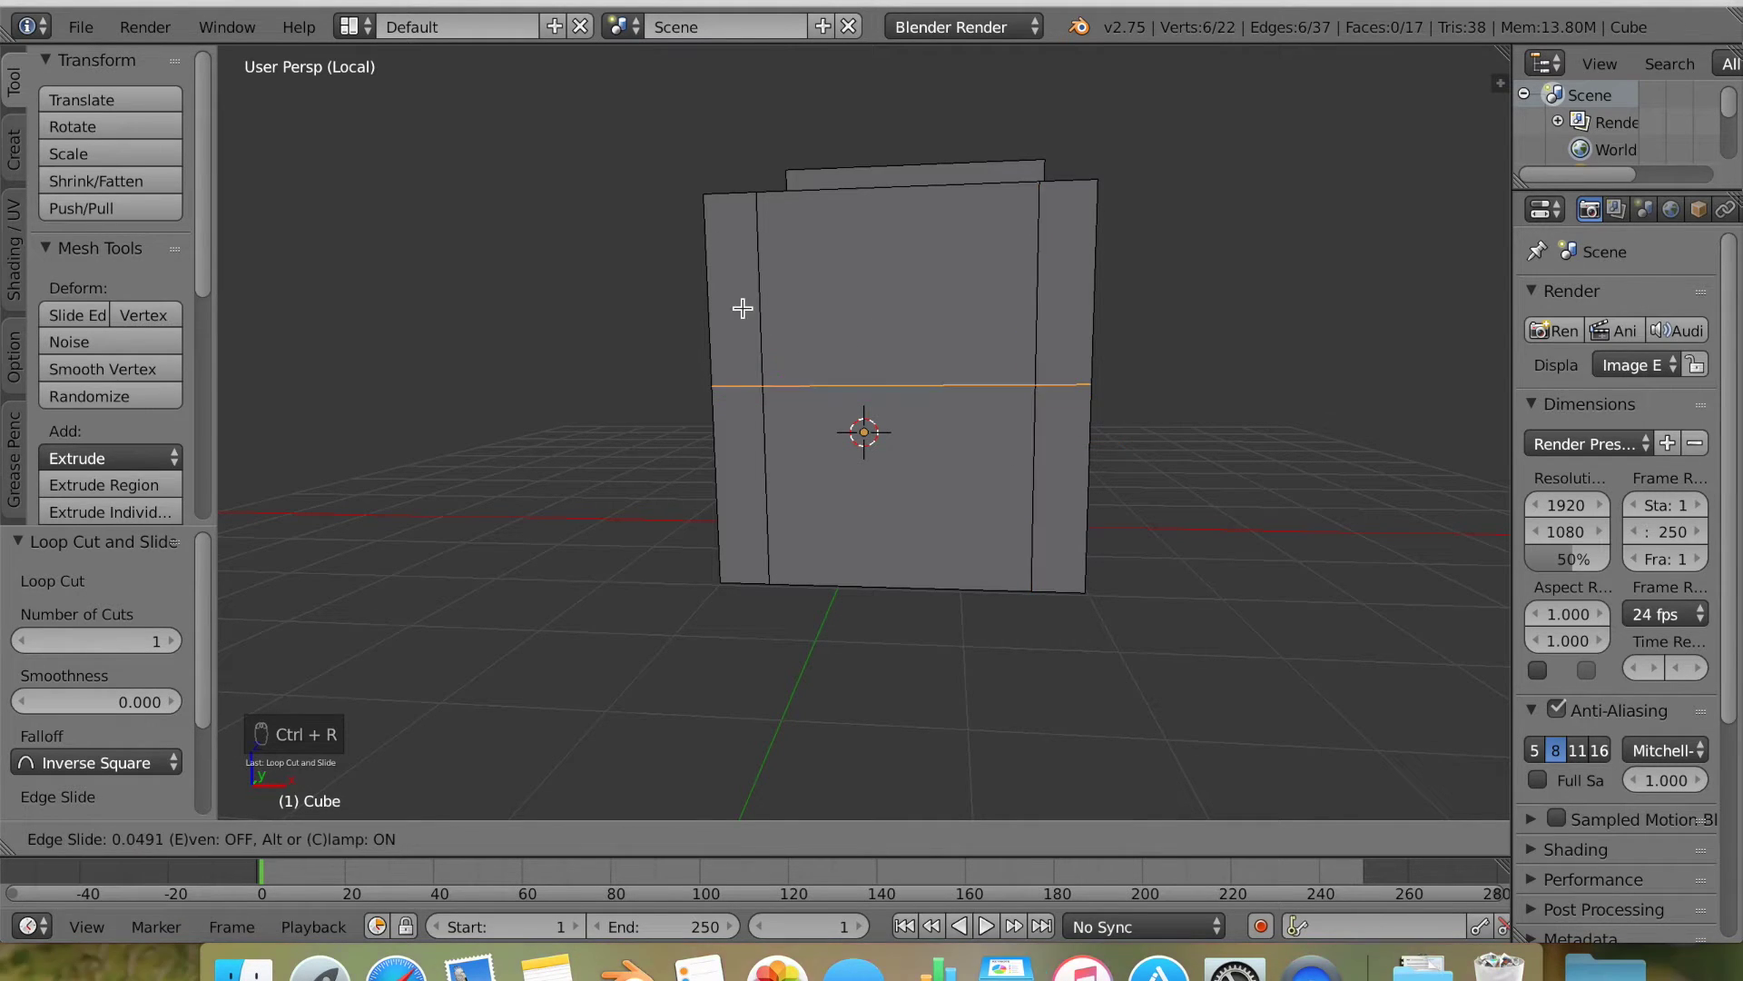
{"action": "left_click", "coordinate": [745, 425]}
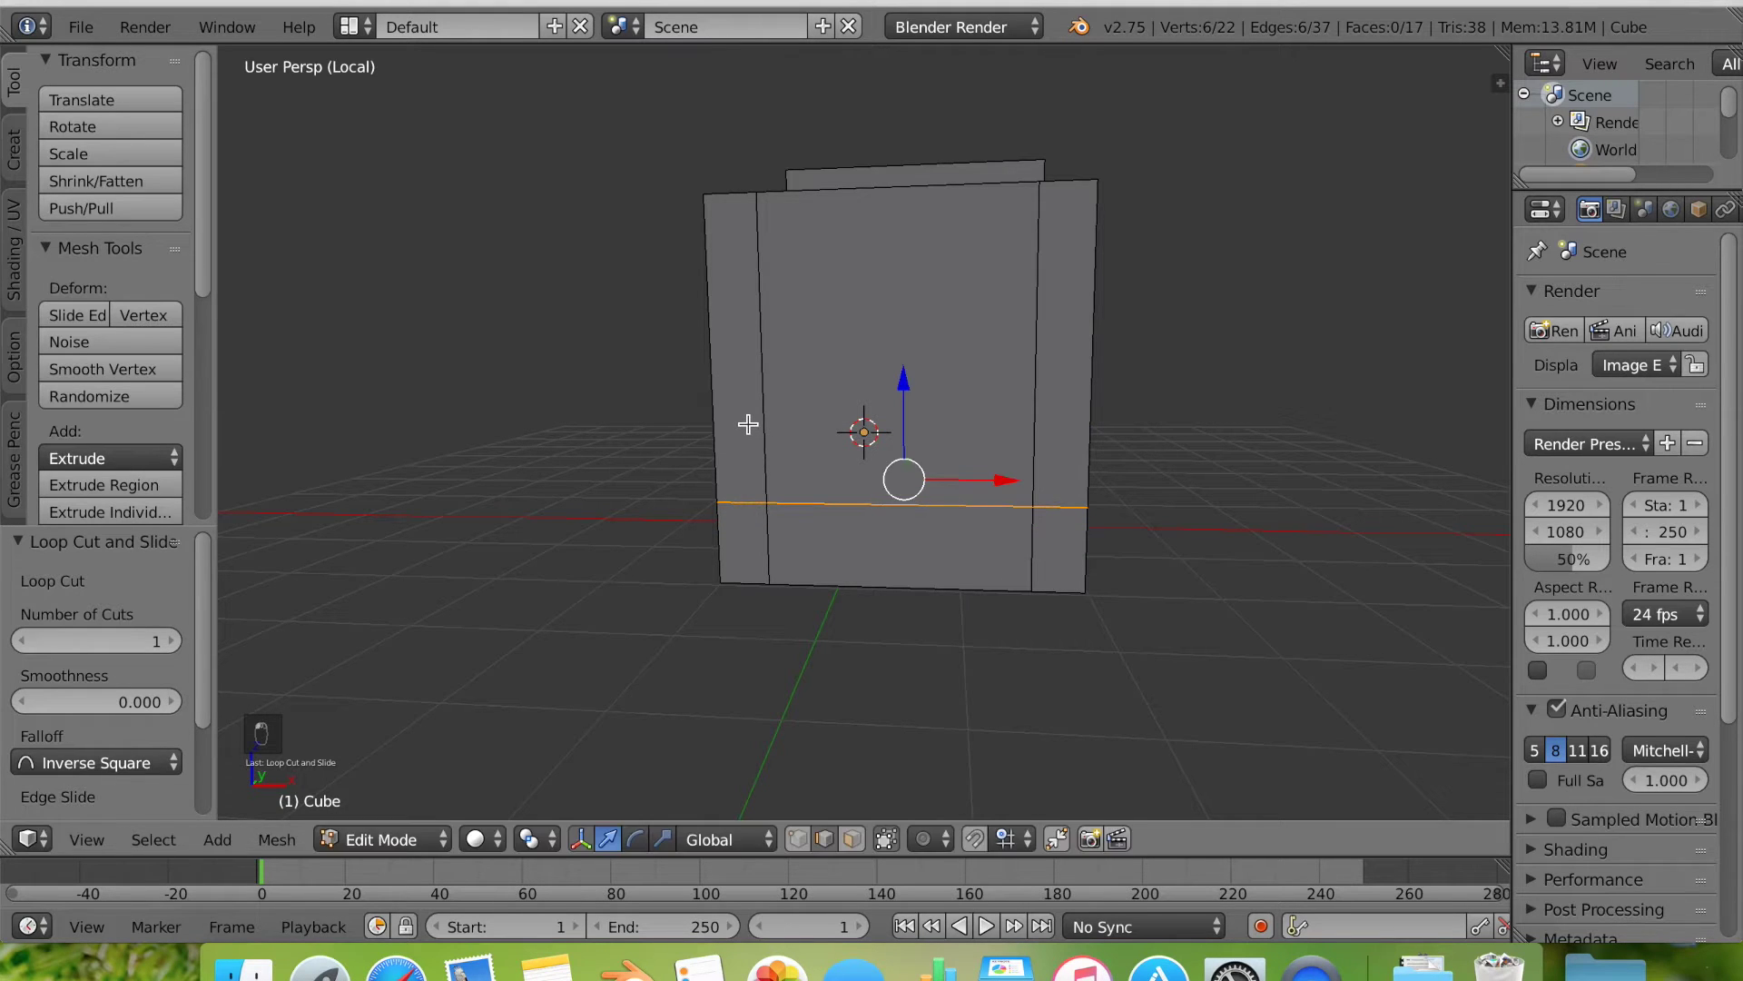
{"action": "key", "text": "ctrl+r"}
{"action": "left_click", "coordinate": [735, 378]}
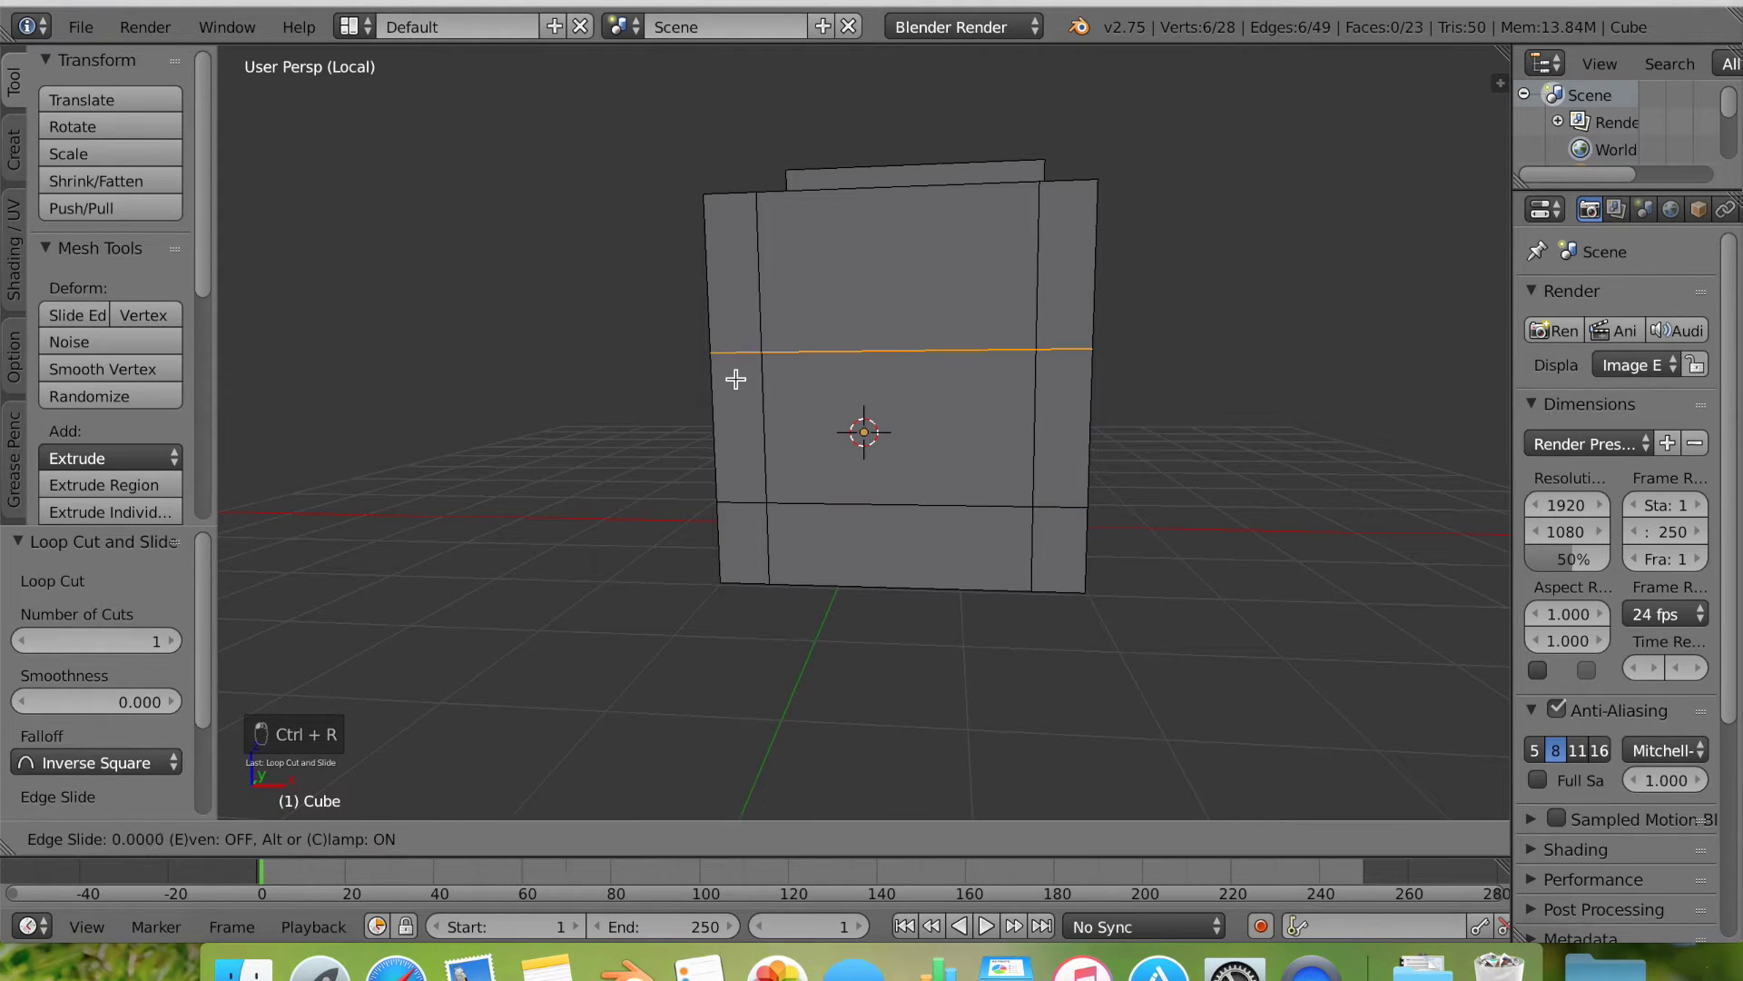
{"action": "left_click", "coordinate": [743, 319]}
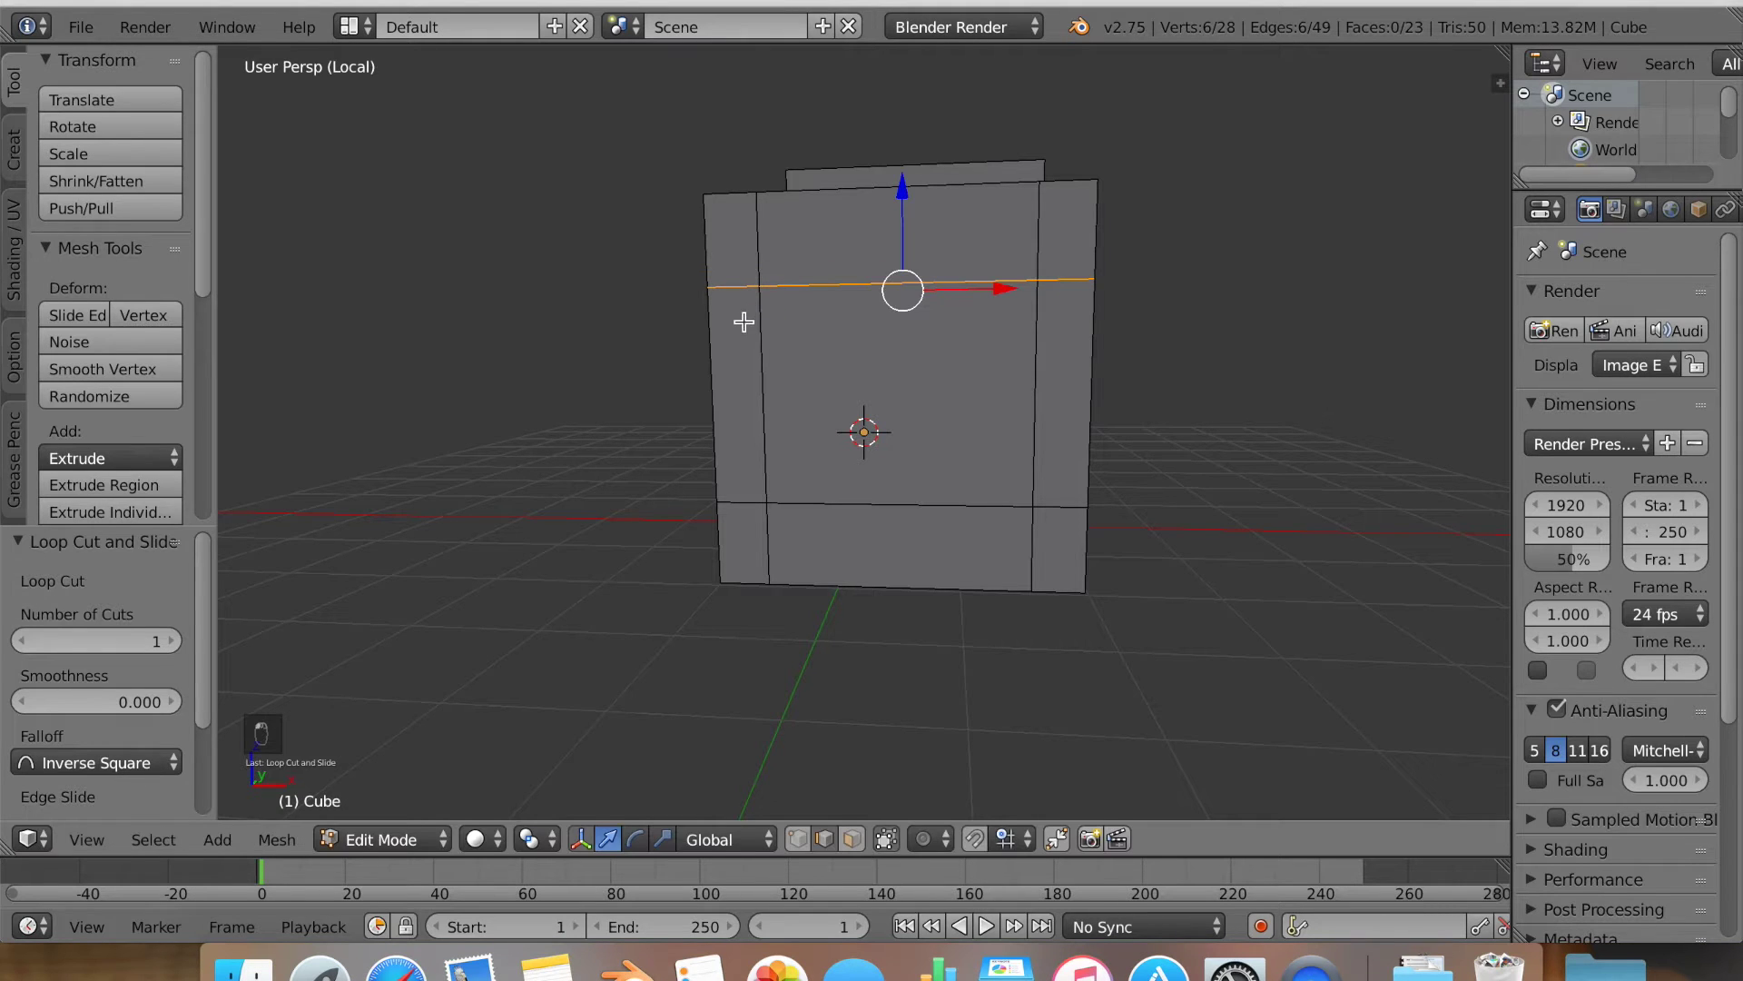
{"action": "scroll", "coordinate": [899, 354], "scroll_direction": "up", "scroll_amount": 5}
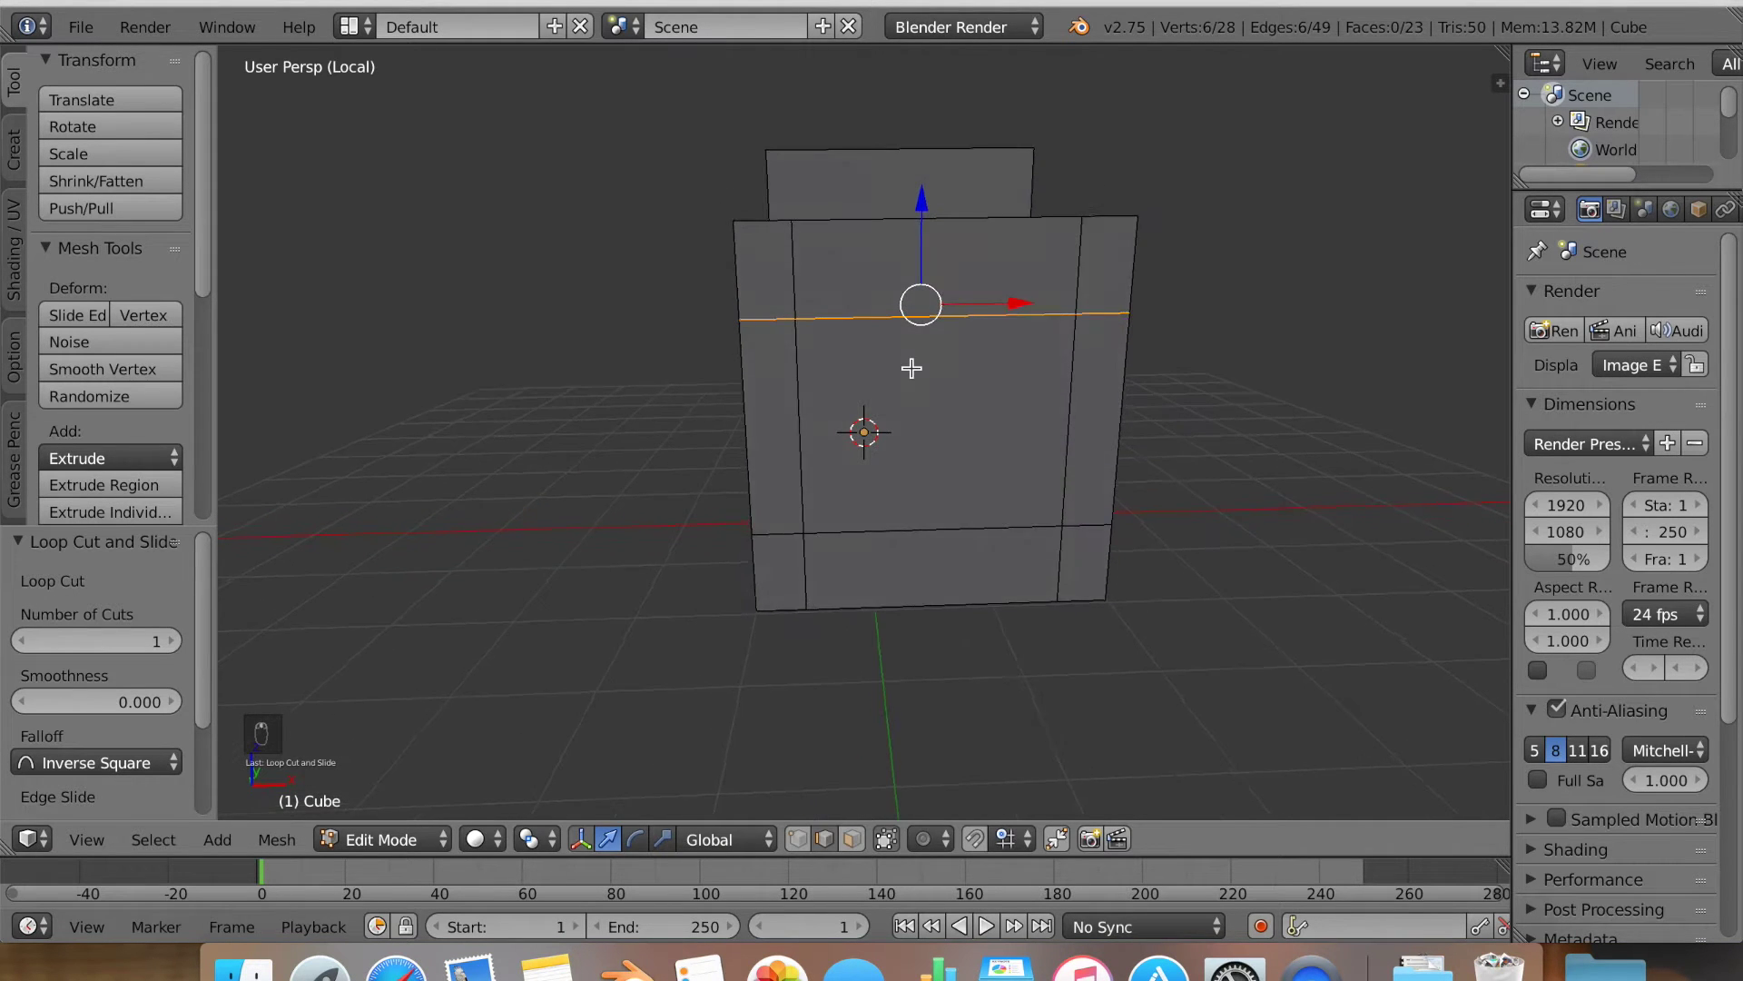
{"action": "scroll", "coordinate": [899, 363], "scroll_direction": "down", "scroll_amount": 5}
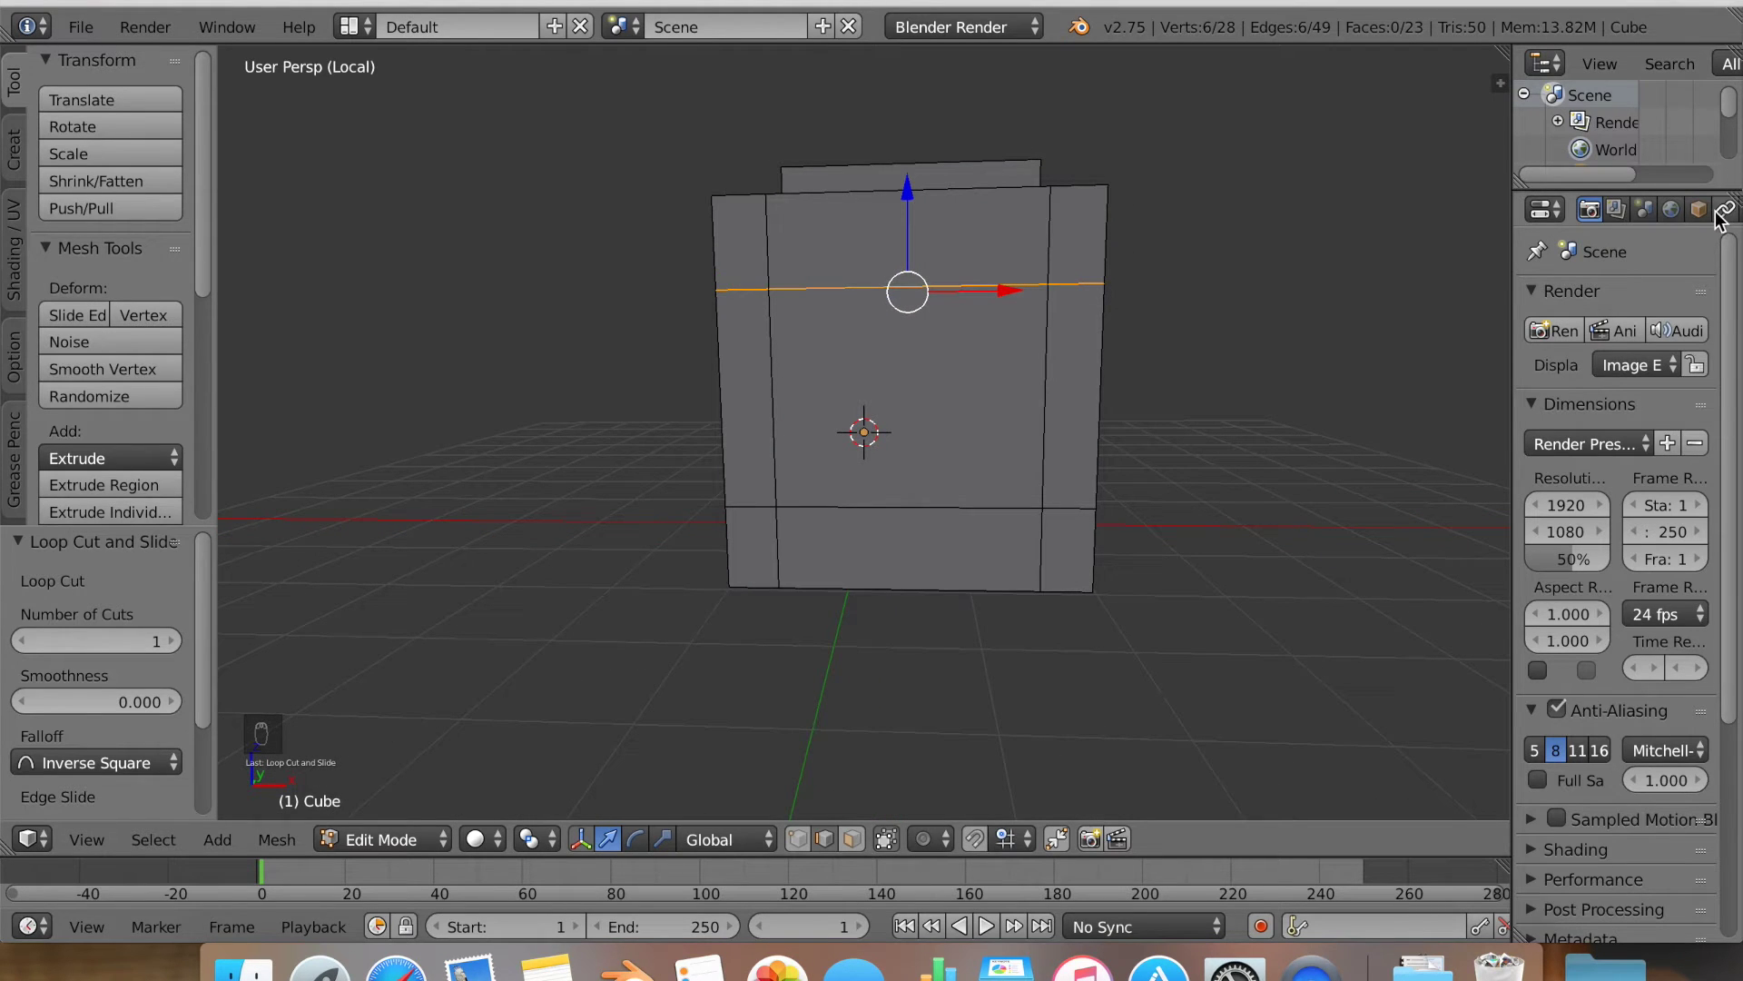
Switch the render engine to Cycles Render and add a new material to the cube.
{"action": "scroll", "coordinate": [1643, 213], "scroll_direction": "down", "scroll_amount": 5}
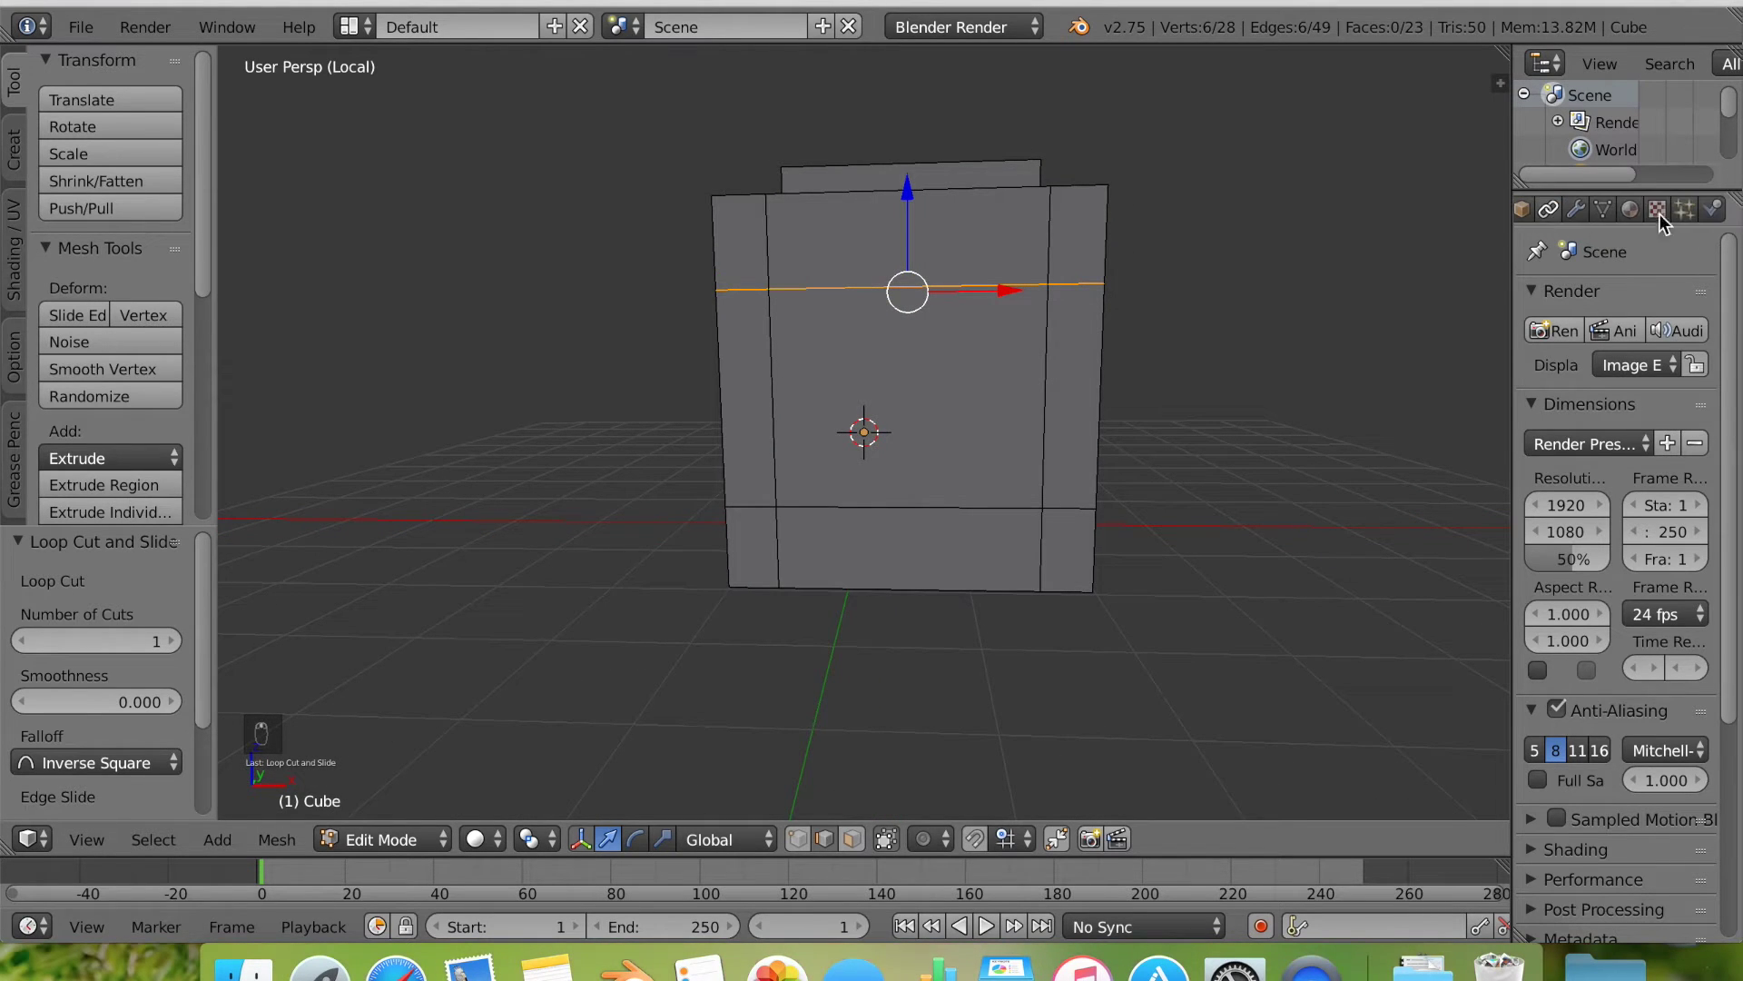
{"action": "left_click", "coordinate": [1637, 210]}
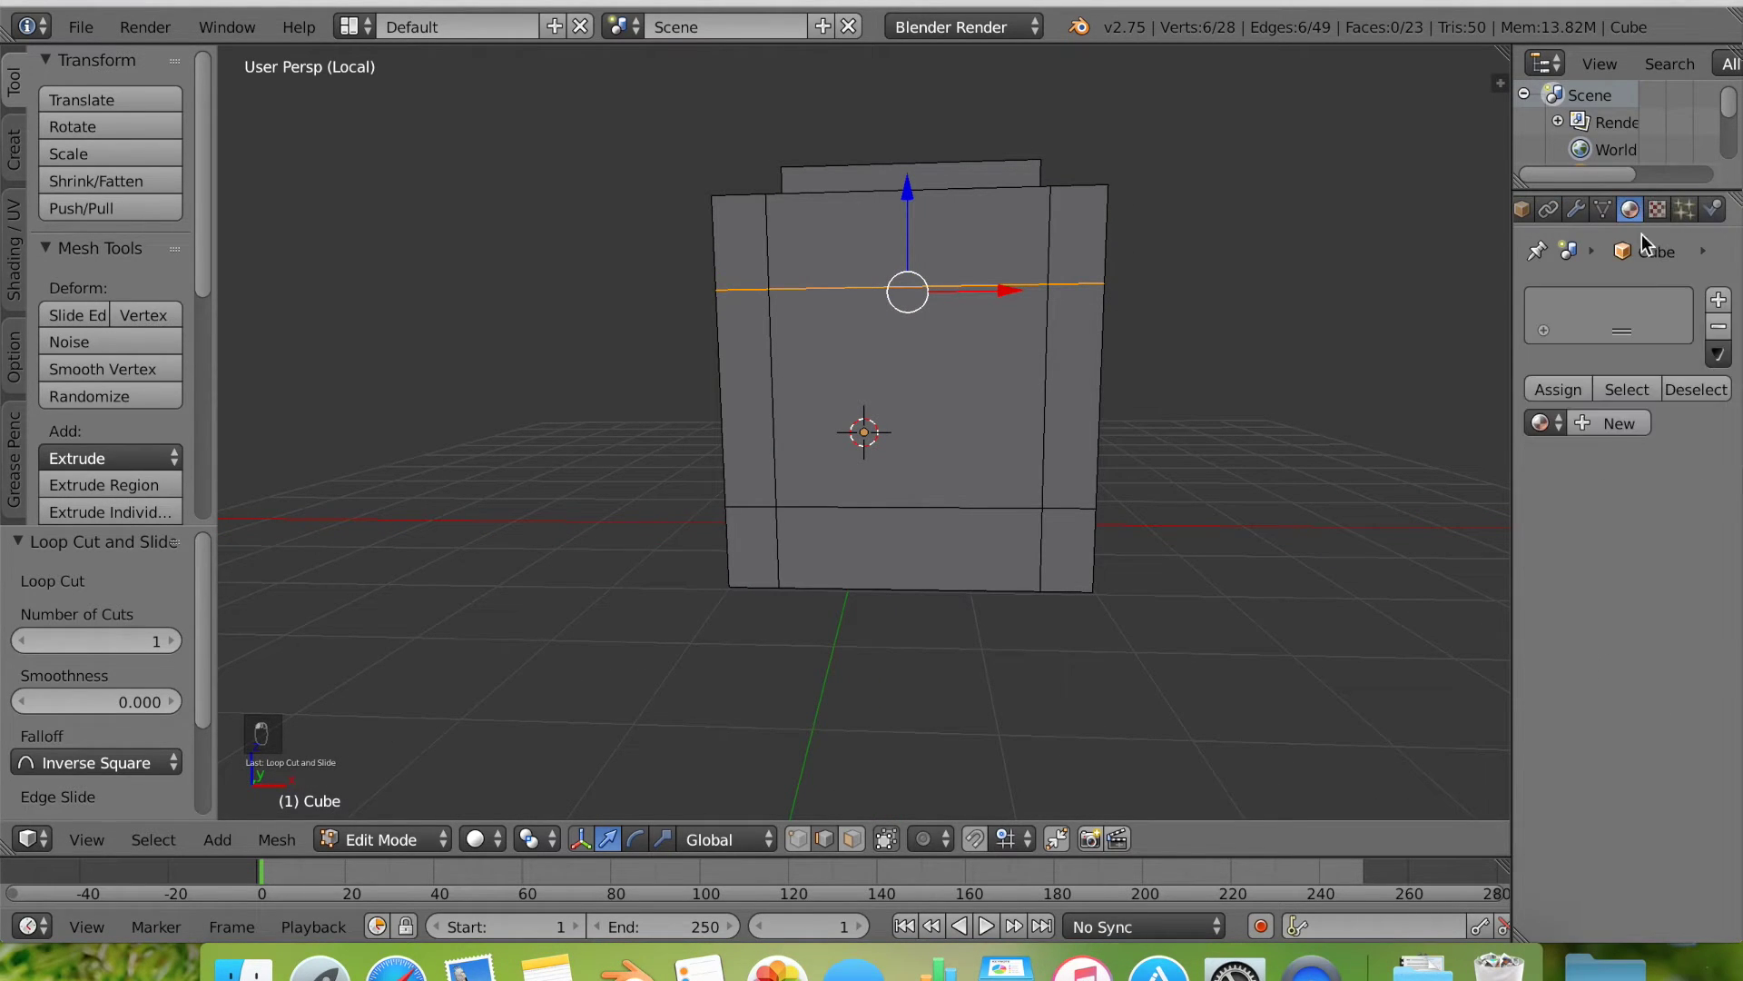
{"action": "left_click", "coordinate": [1033, 27]}
{"action": "left_click", "coordinate": [993, 121]}
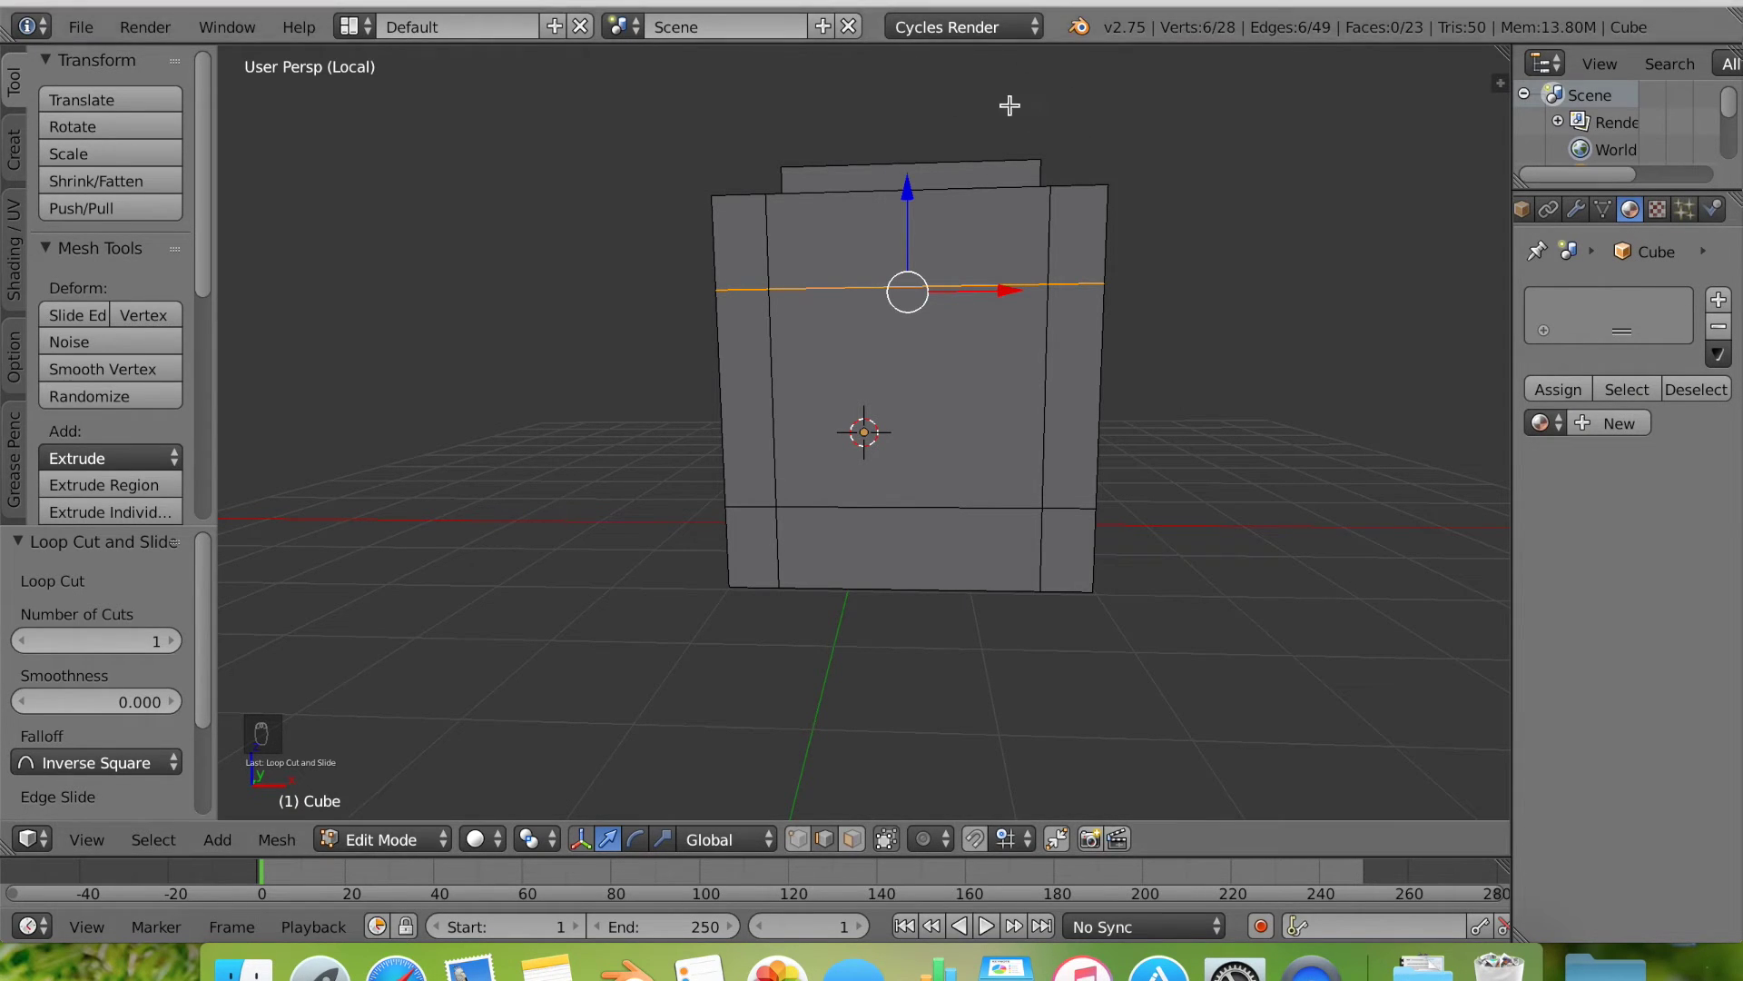
{"action": "left_click", "coordinate": [1630, 423]}
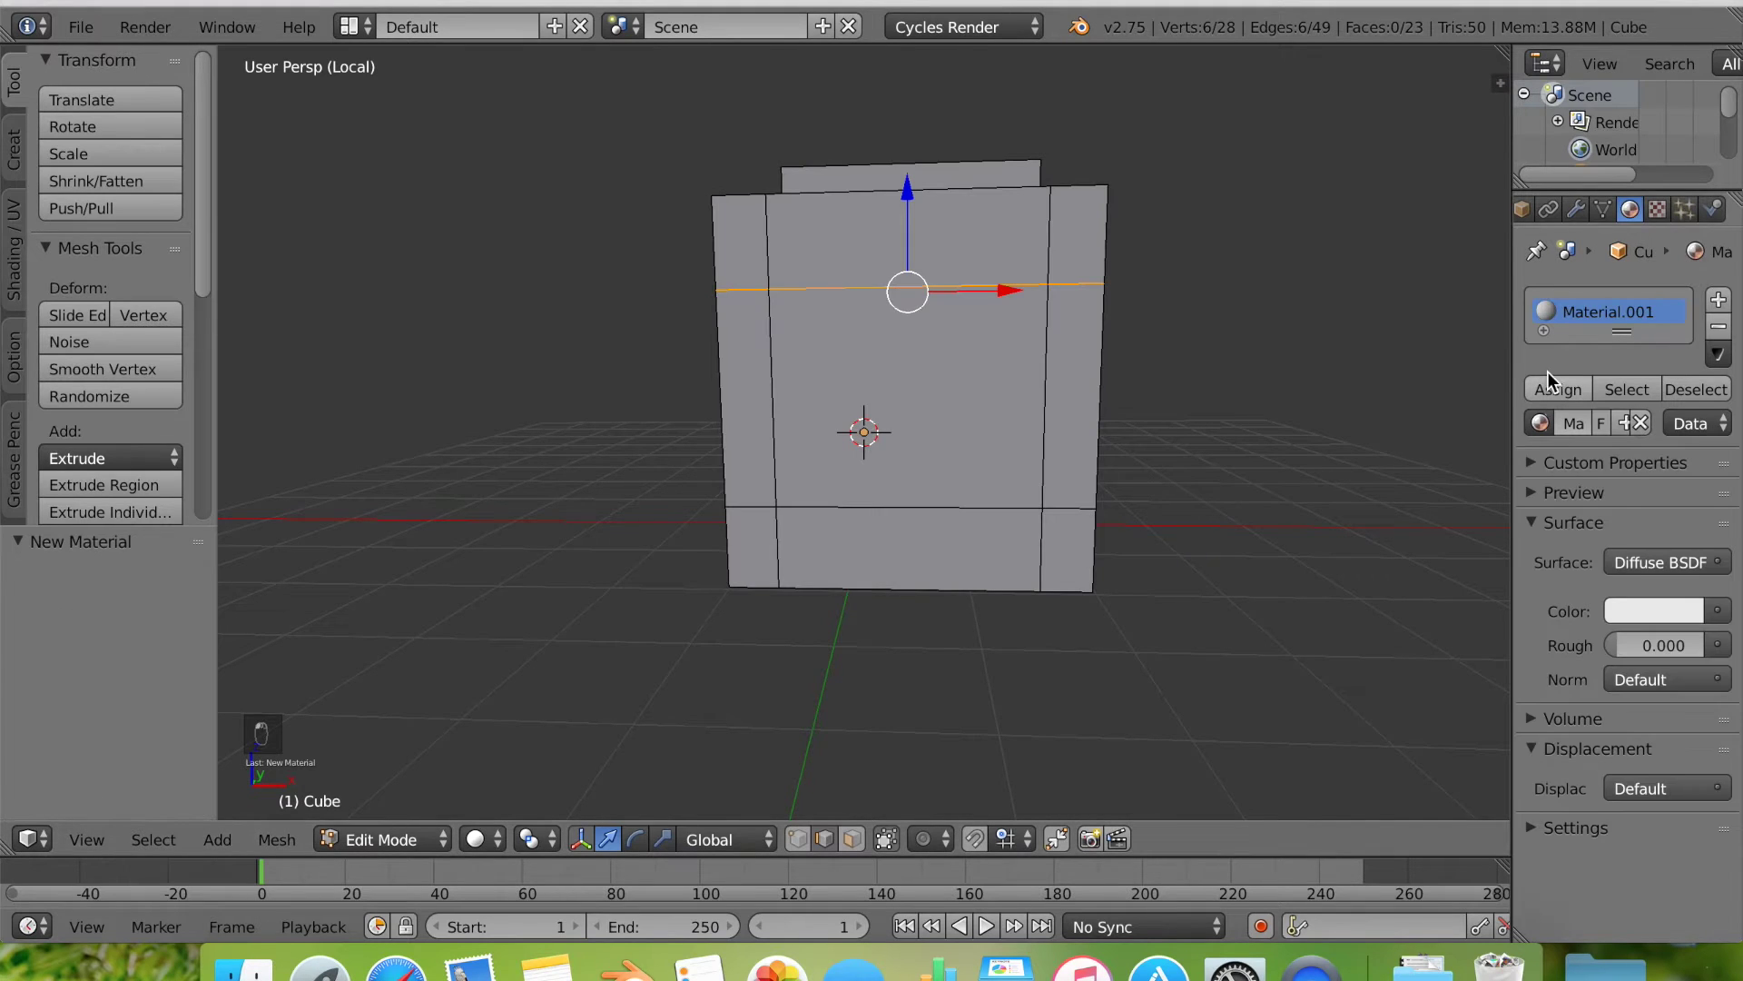
Set the new material's diffuse colour to a light blue and darken it to a muted teal.
{"action": "left_click", "coordinate": [1648, 613]}
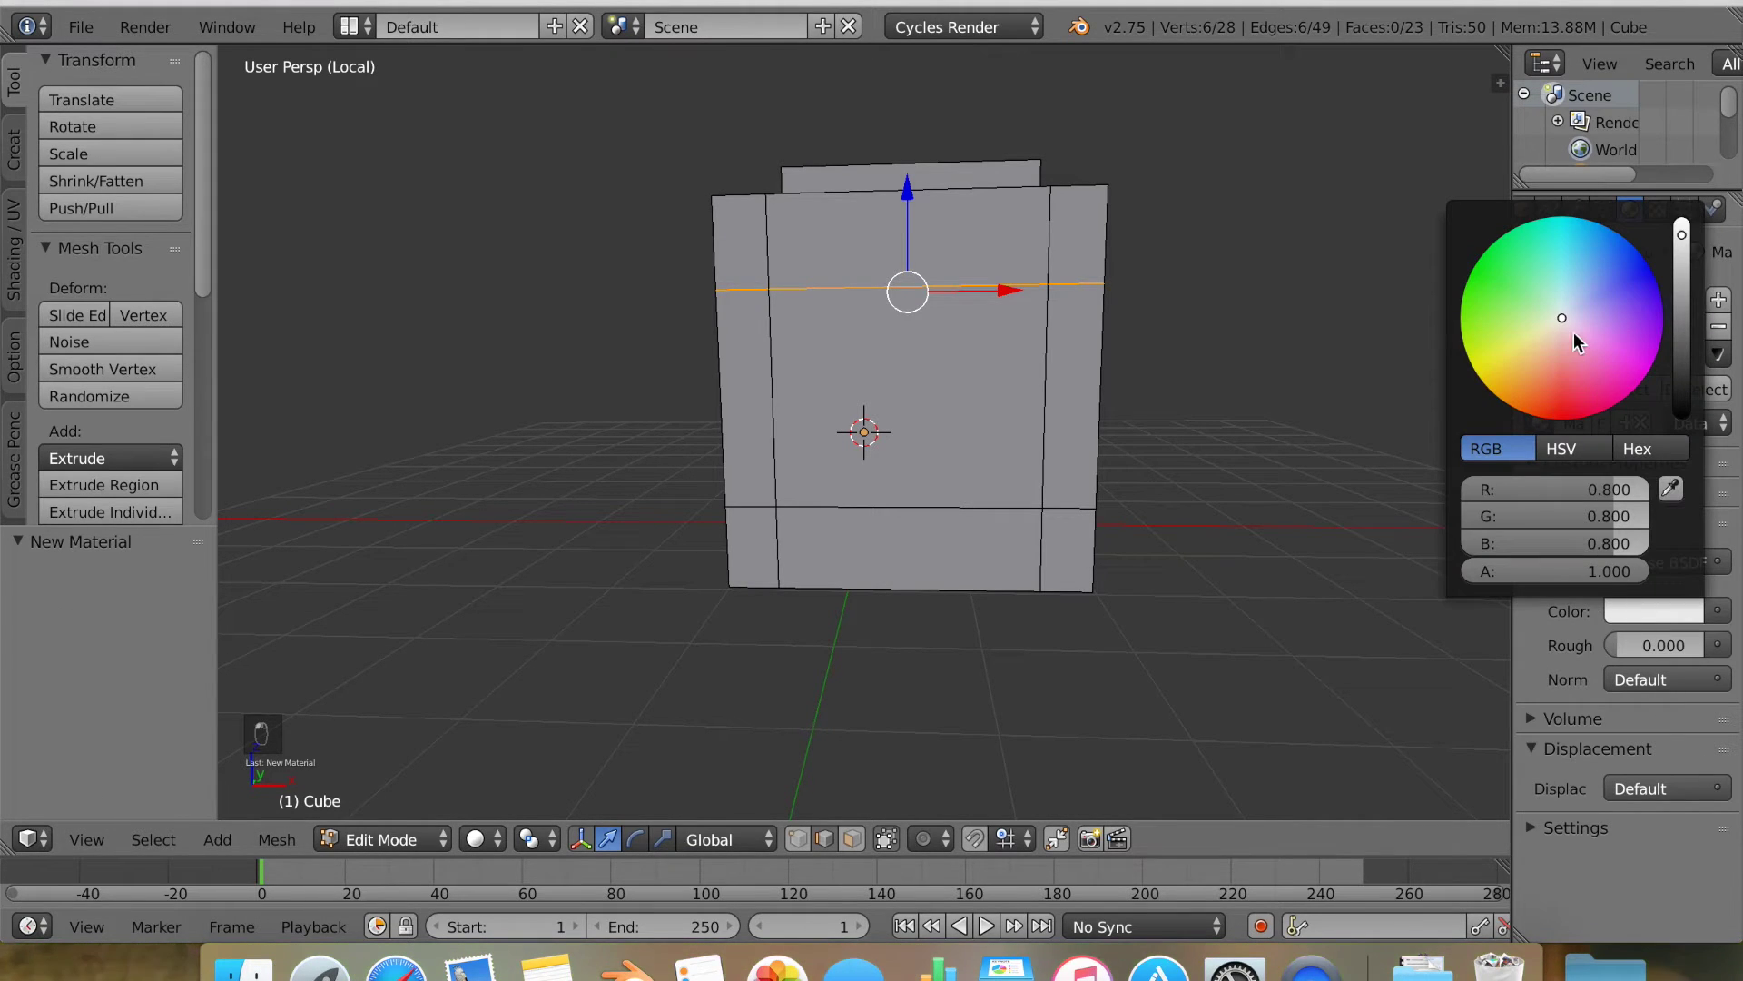
{"action": "left_click", "coordinate": [1569, 299]}
{"action": "left_click_drag", "start_coordinate": [1568, 299], "coordinate": [1567, 278]}
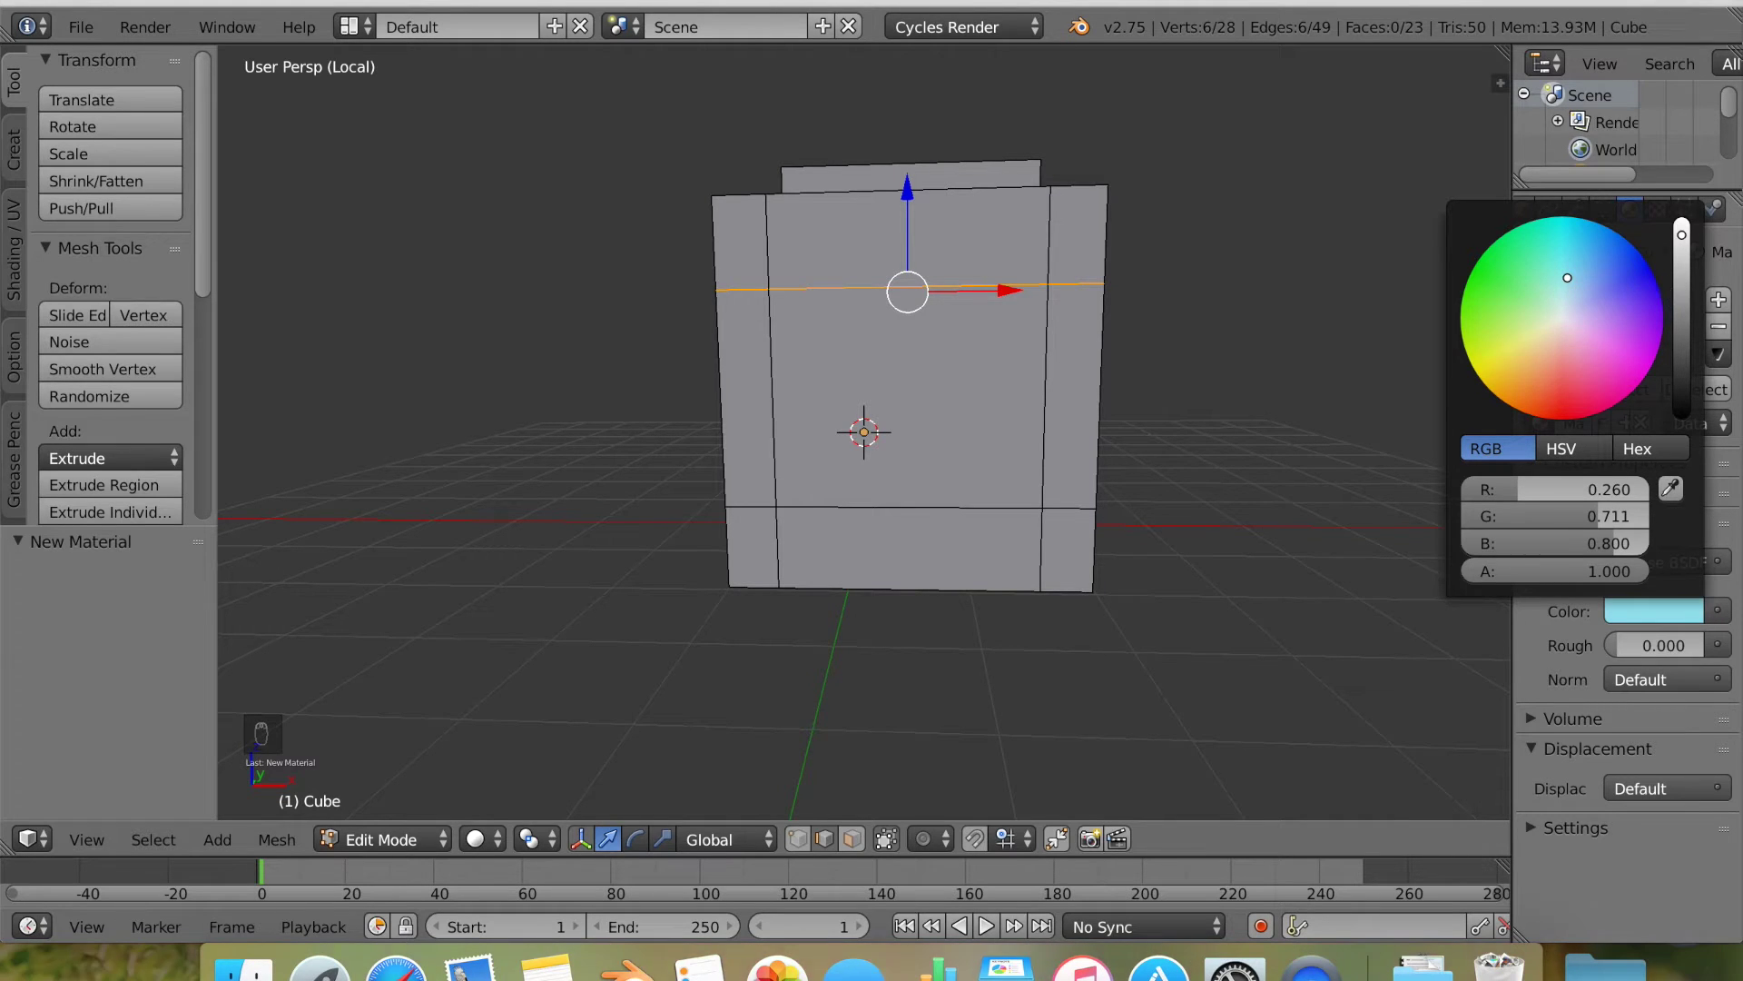
{"action": "left_click", "coordinate": [1681, 285]}
Set the material's viewport colour to match its teal diffuse colour by sampling it with the eyedropper.
{"action": "left_click", "coordinate": [1689, 750]}
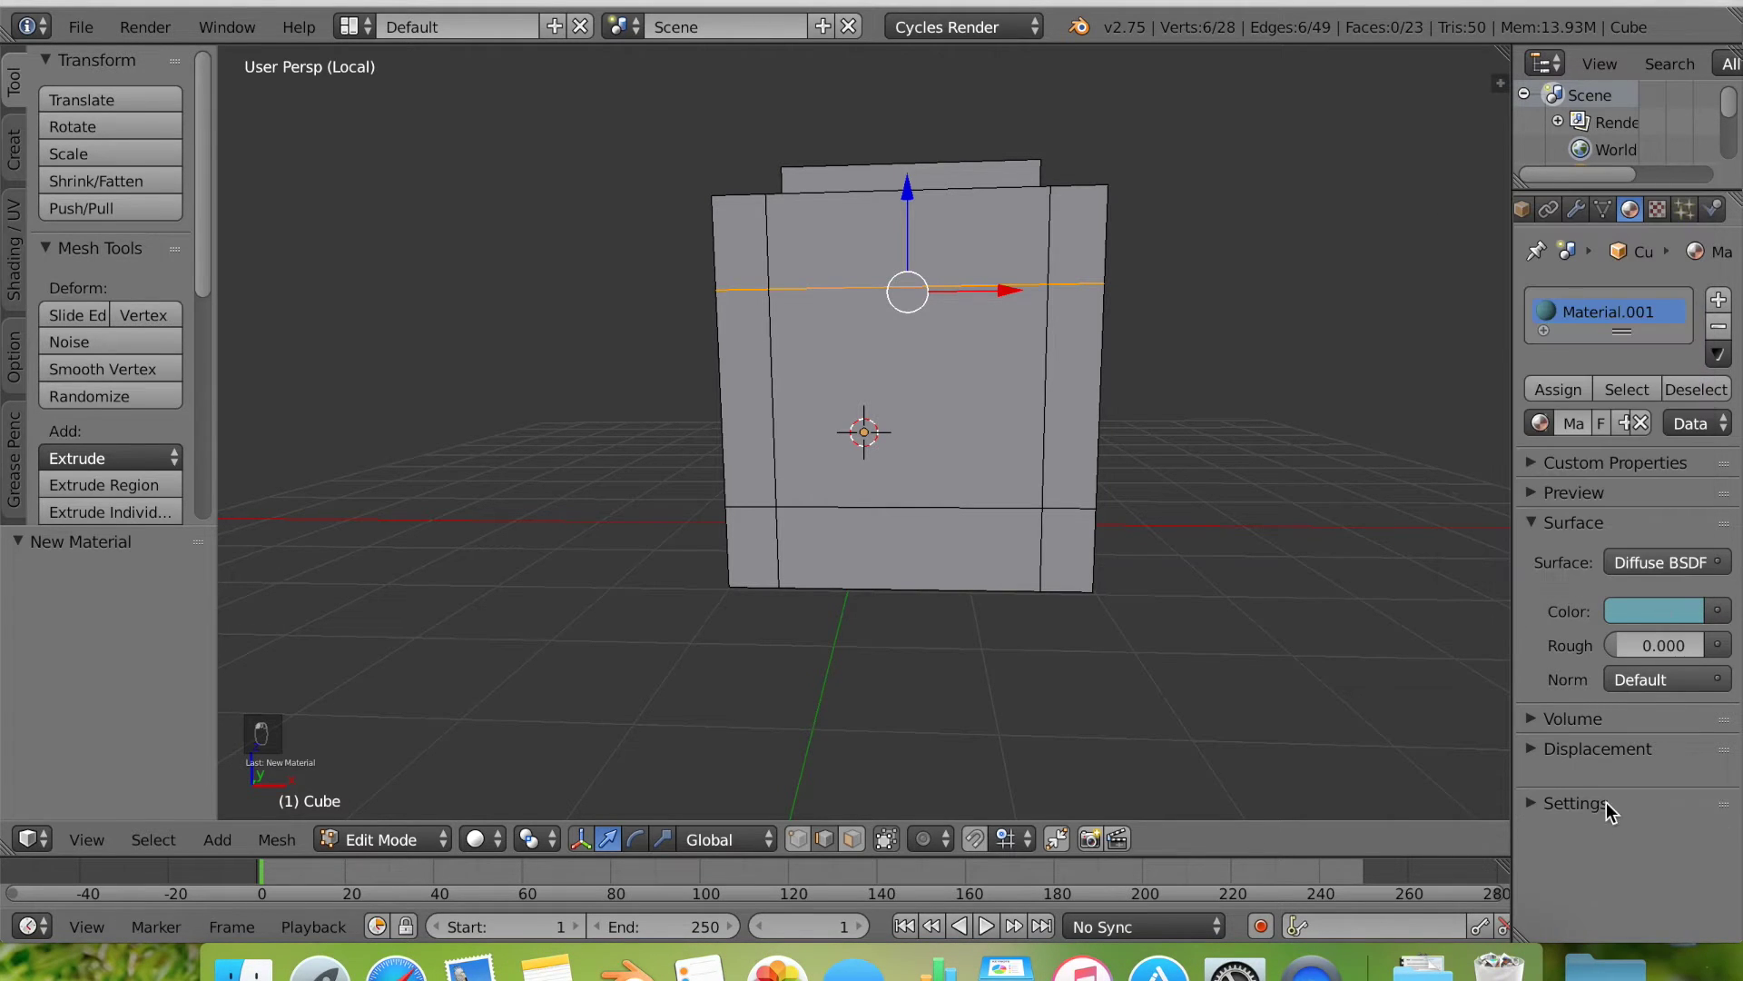
{"action": "left_click", "coordinate": [1582, 782]}
{"action": "scroll", "coordinate": [1574, 826], "scroll_direction": "down", "scroll_amount": 2}
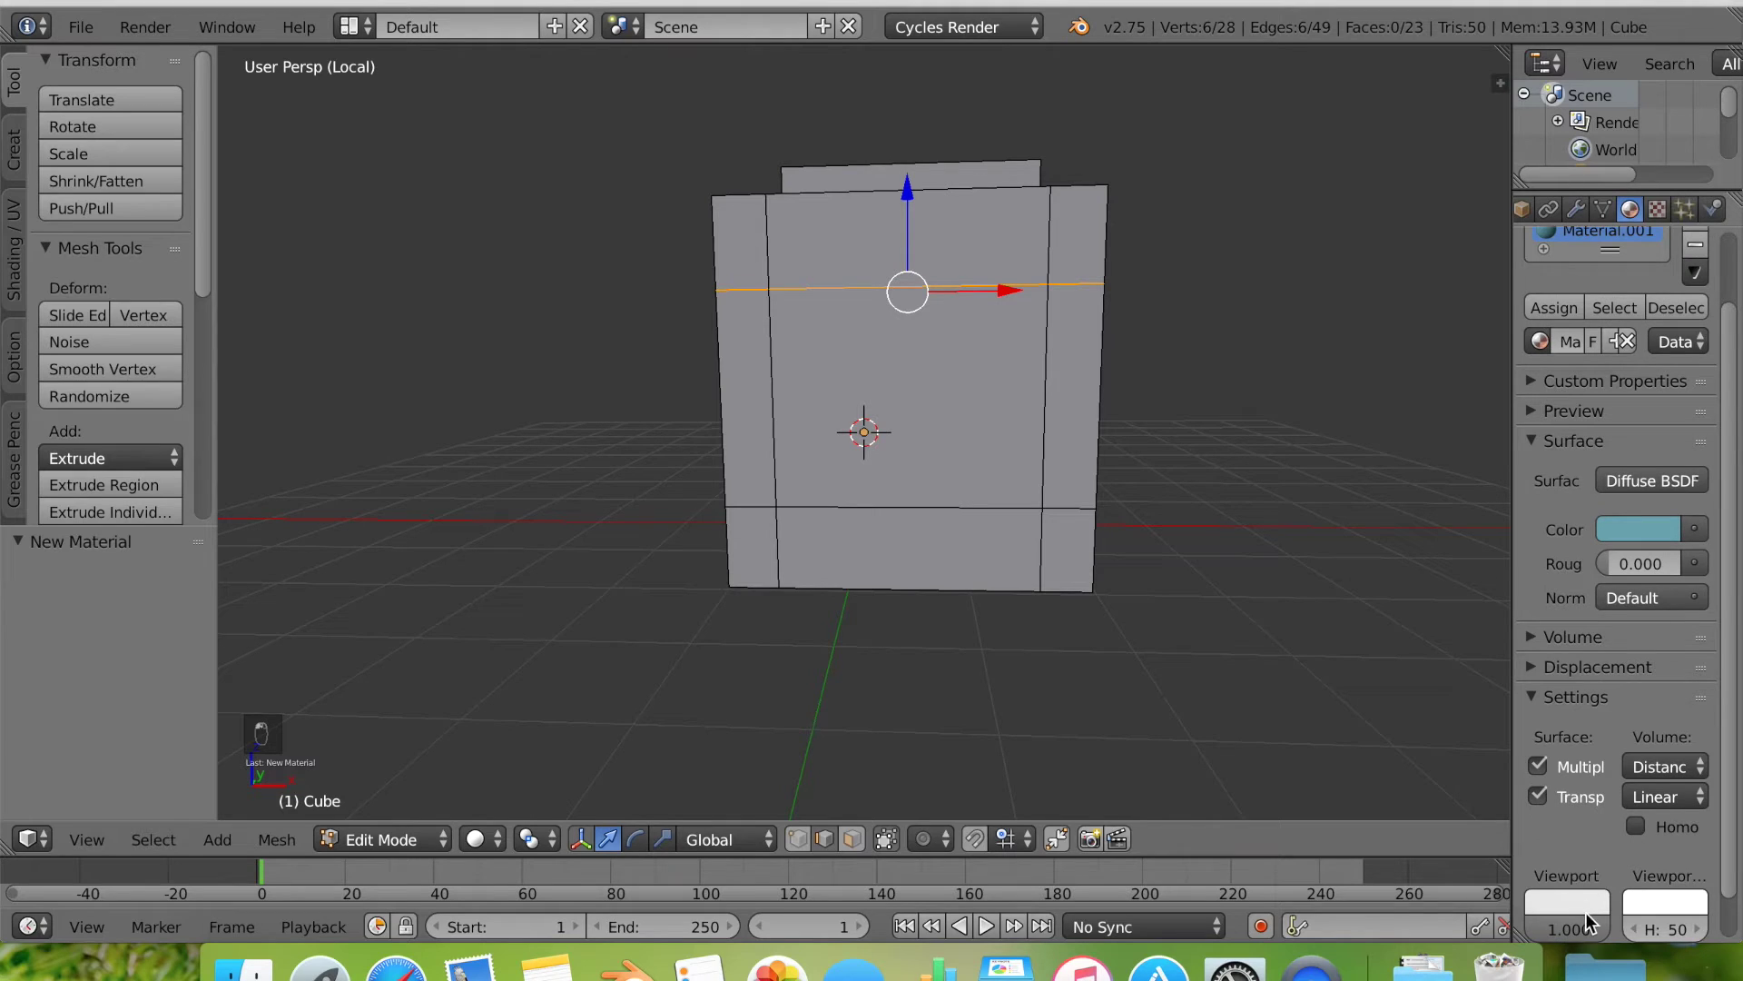
{"action": "left_click", "coordinate": [1577, 903]}
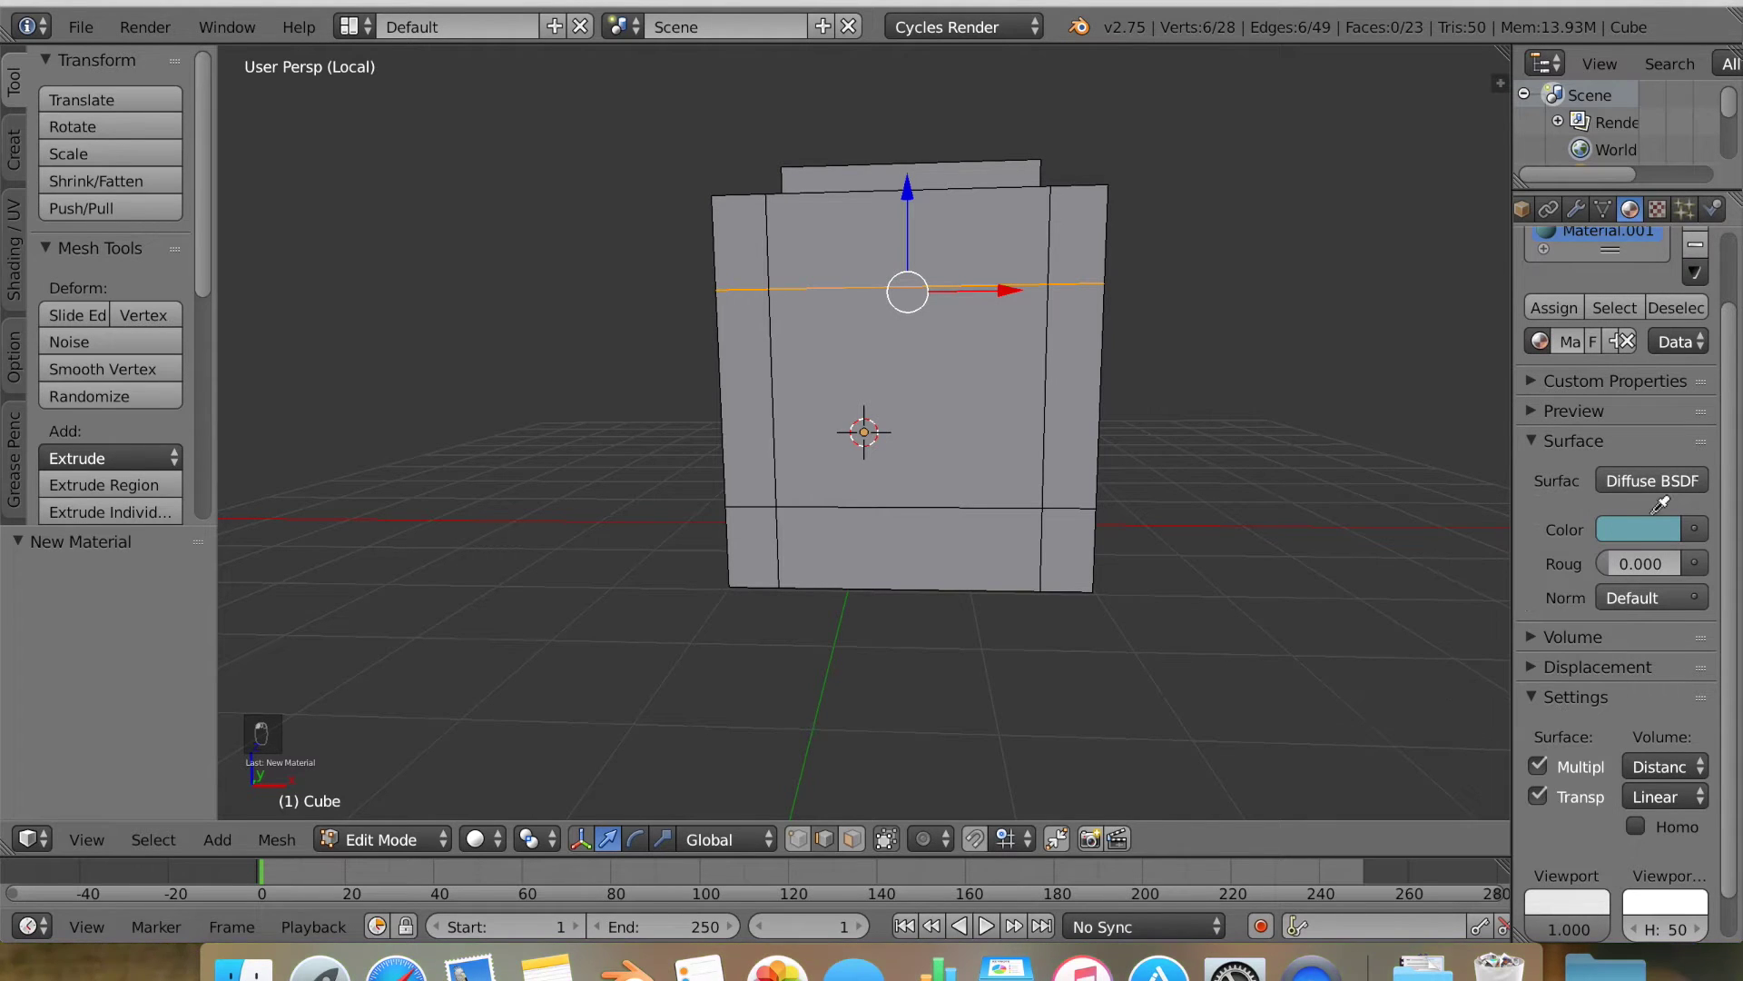
{"action": "left_click", "coordinate": [1654, 522]}
{"action": "scroll", "coordinate": [1602, 536], "scroll_direction": "up", "scroll_amount": 2}
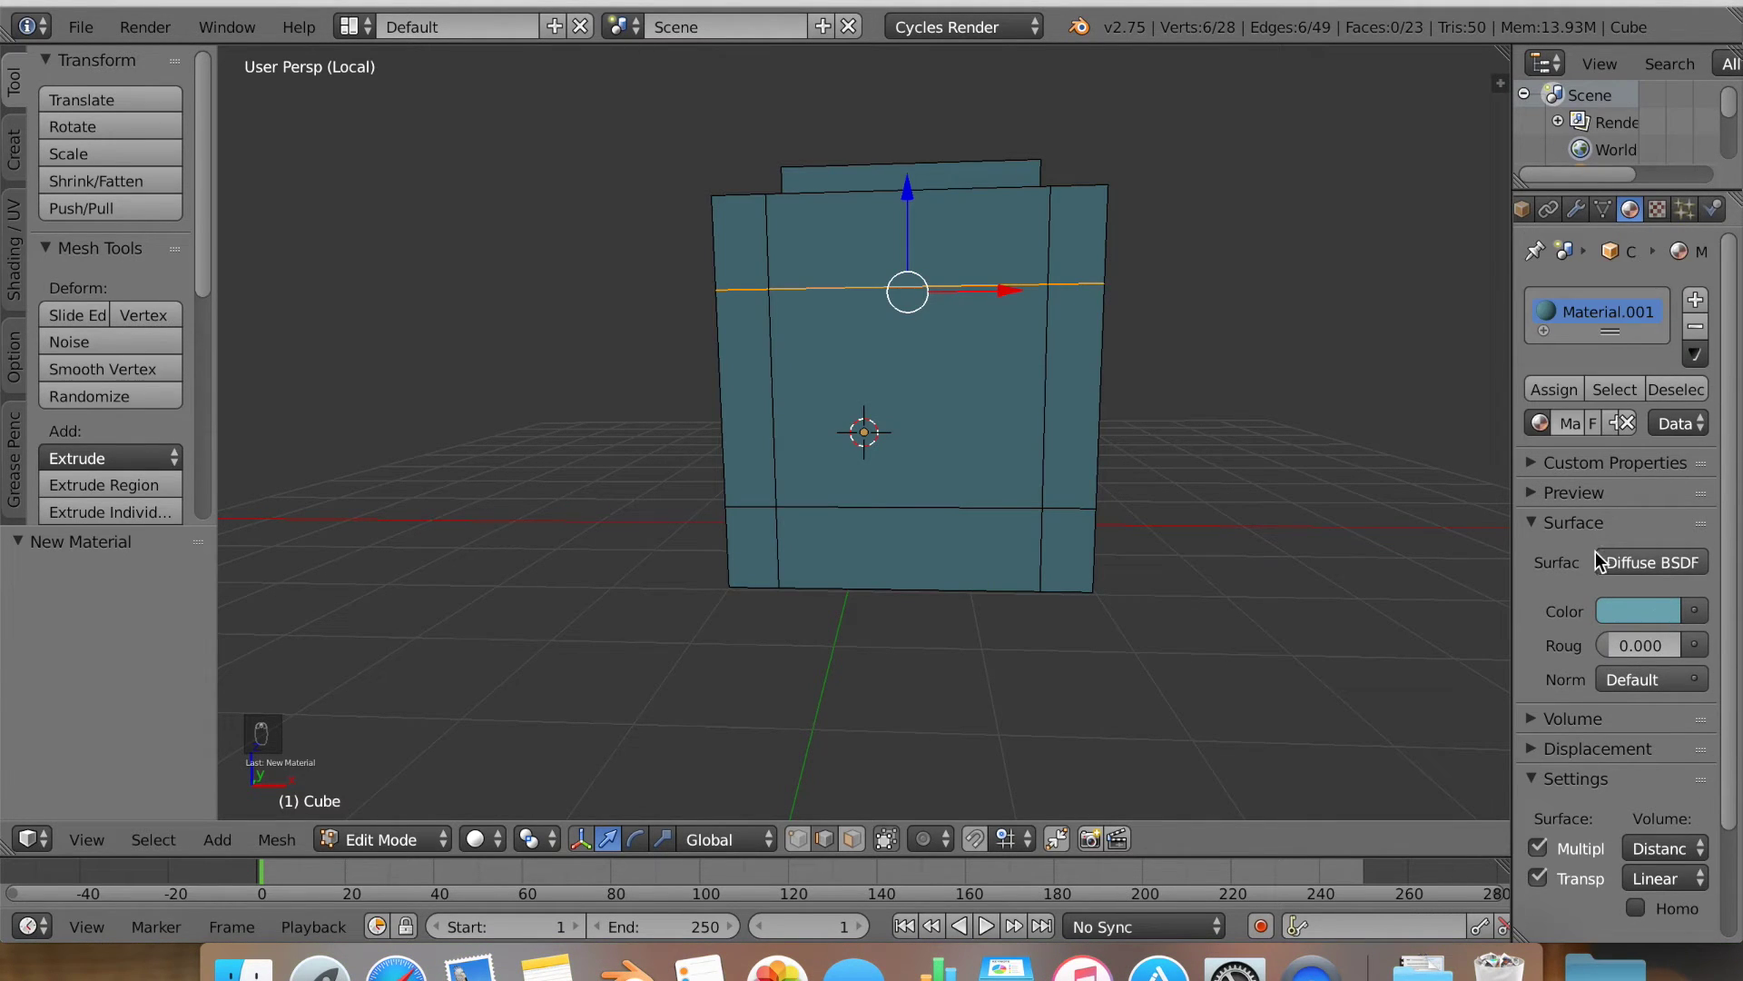
In face selection mode, extrude the front's central face inward about 0.088.
{"action": "middle_click_drag", "start_coordinate": [1093, 373], "coordinate": [1089, 422]}
{"action": "left_click", "coordinate": [859, 836]}
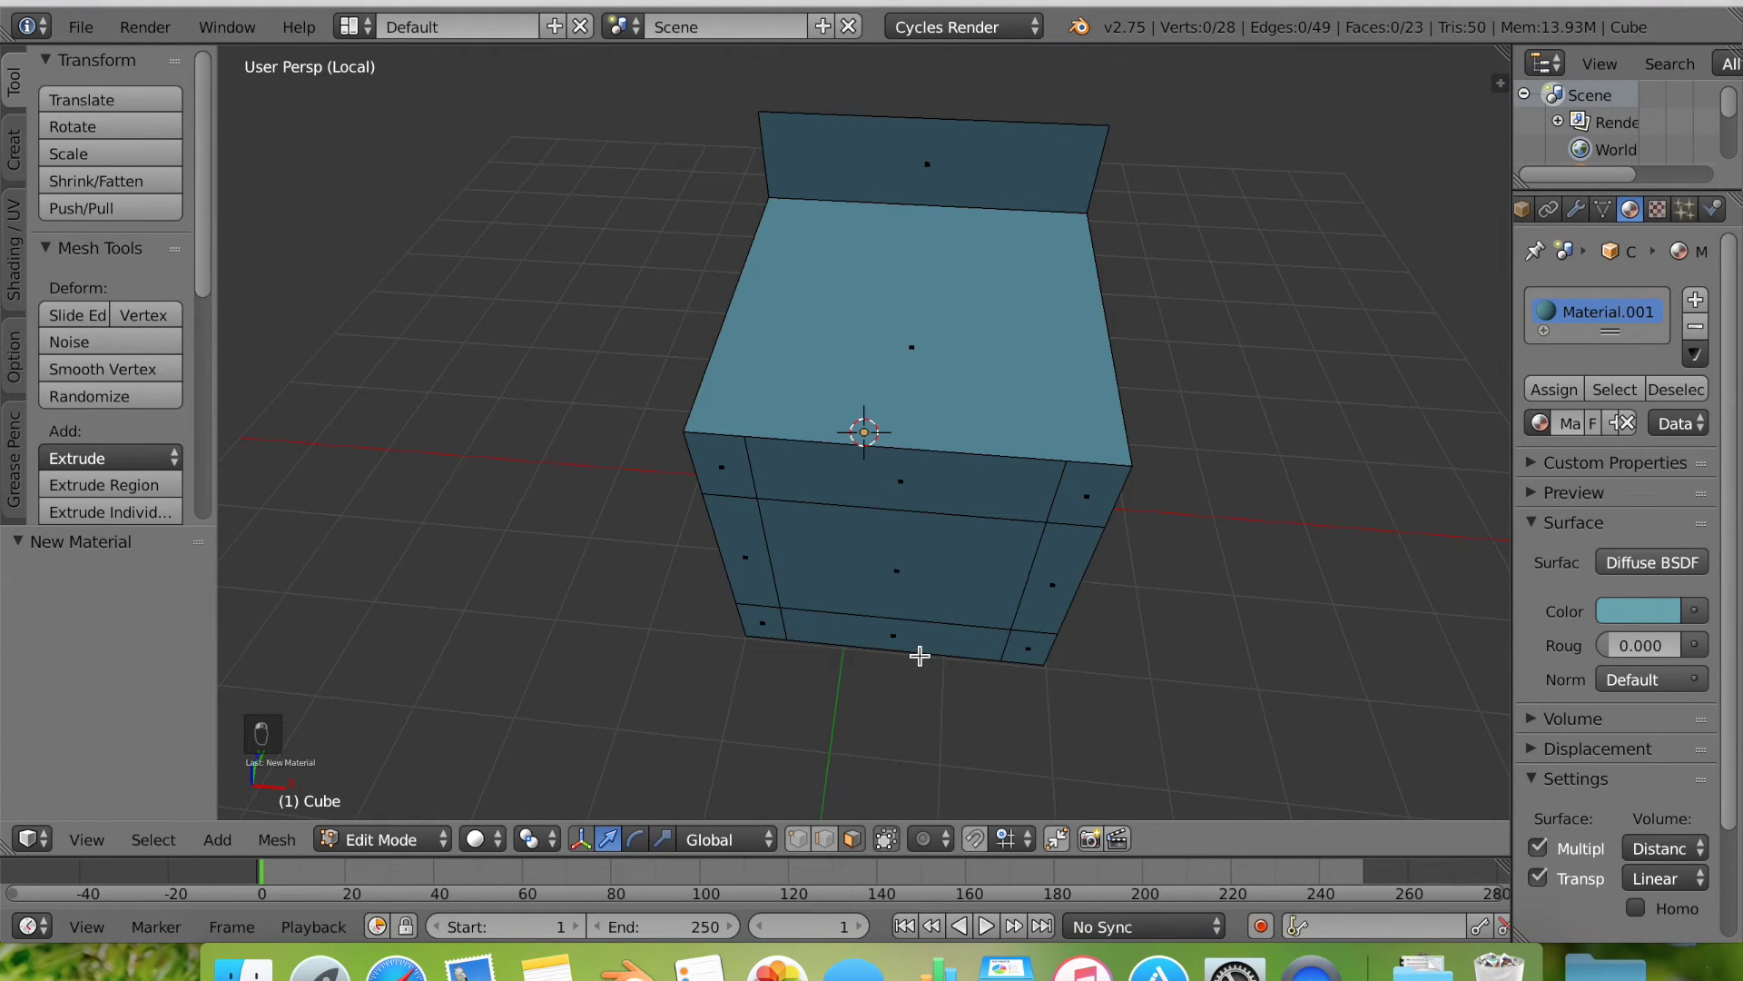
{"action": "middle_click_drag", "start_coordinate": [939, 601], "coordinate": [931, 569]}
{"action": "right_click", "coordinate": [931, 566]}
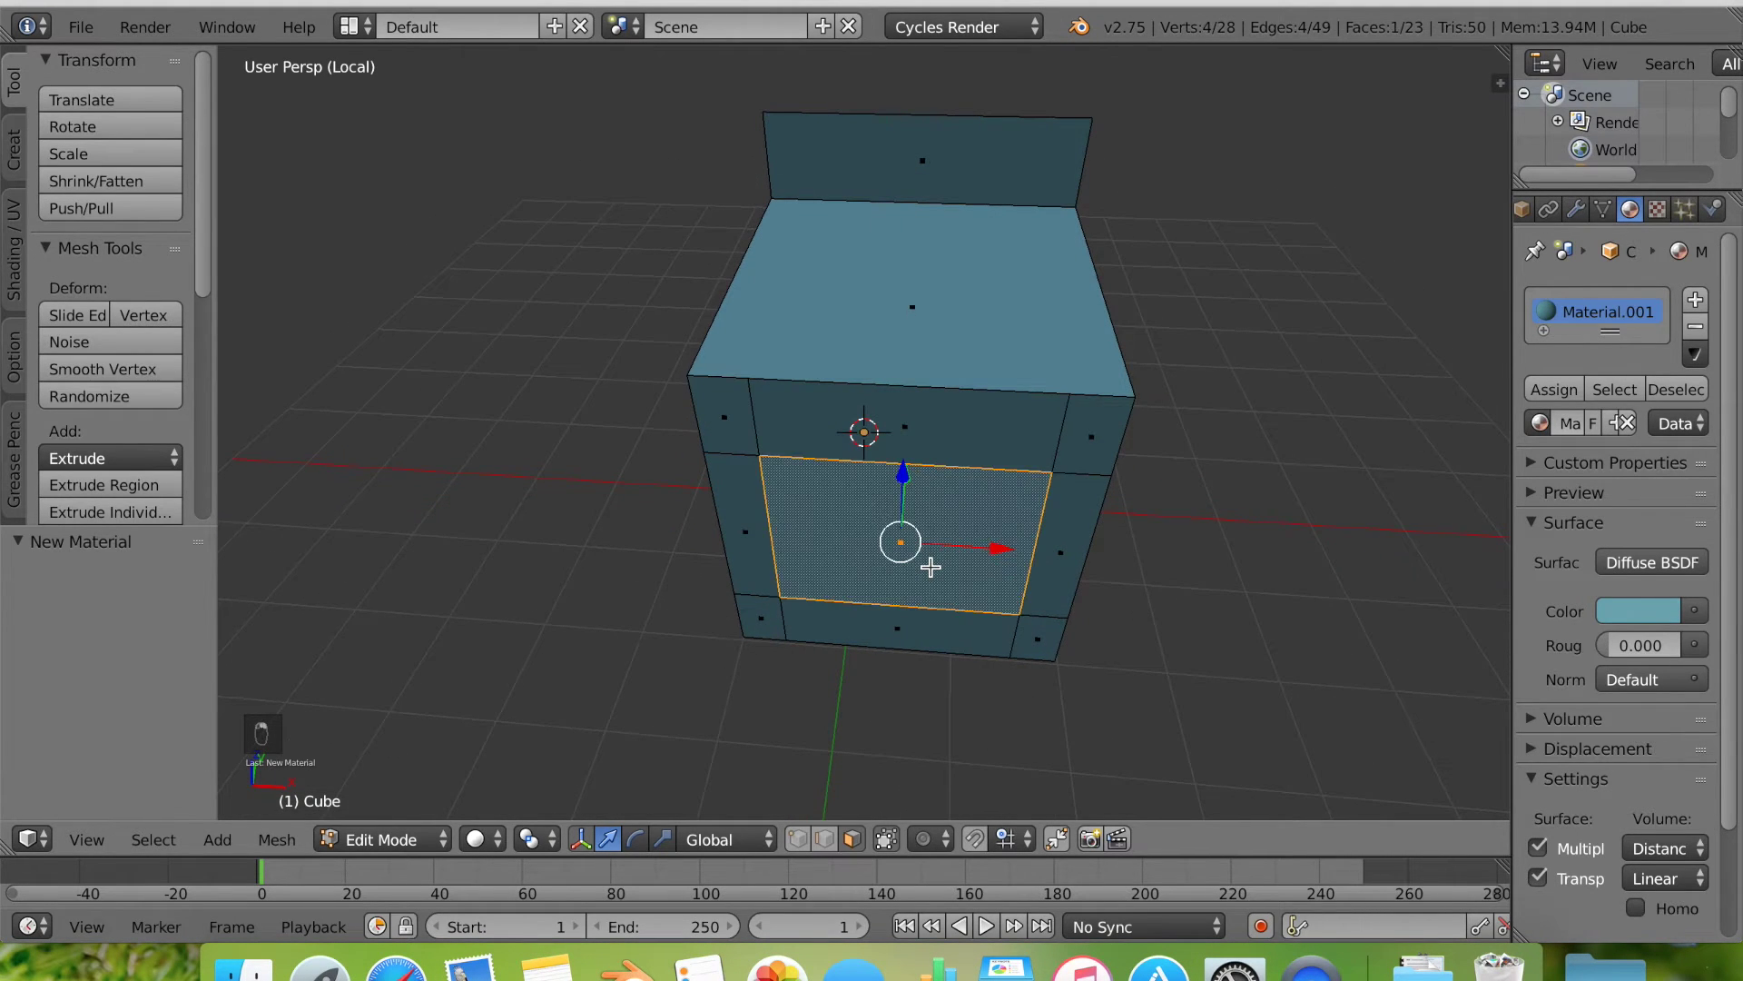
{"action": "key", "text": "e"}
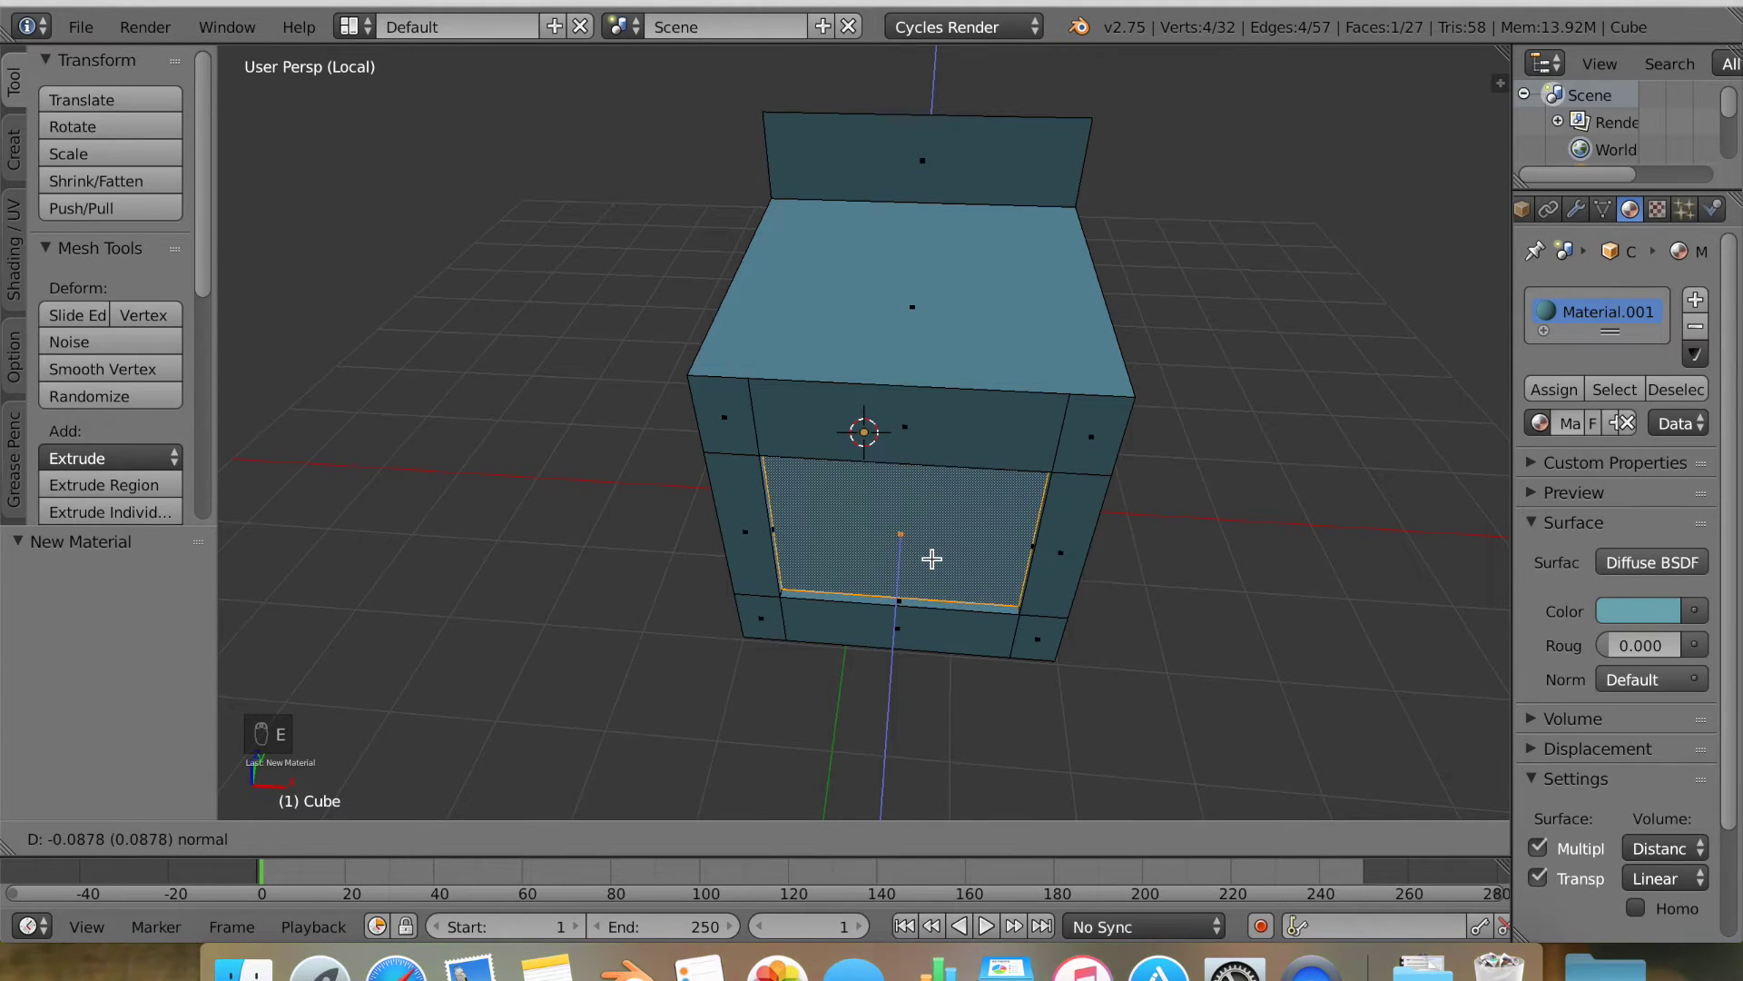
{"action": "left_click", "coordinate": [931, 558]}
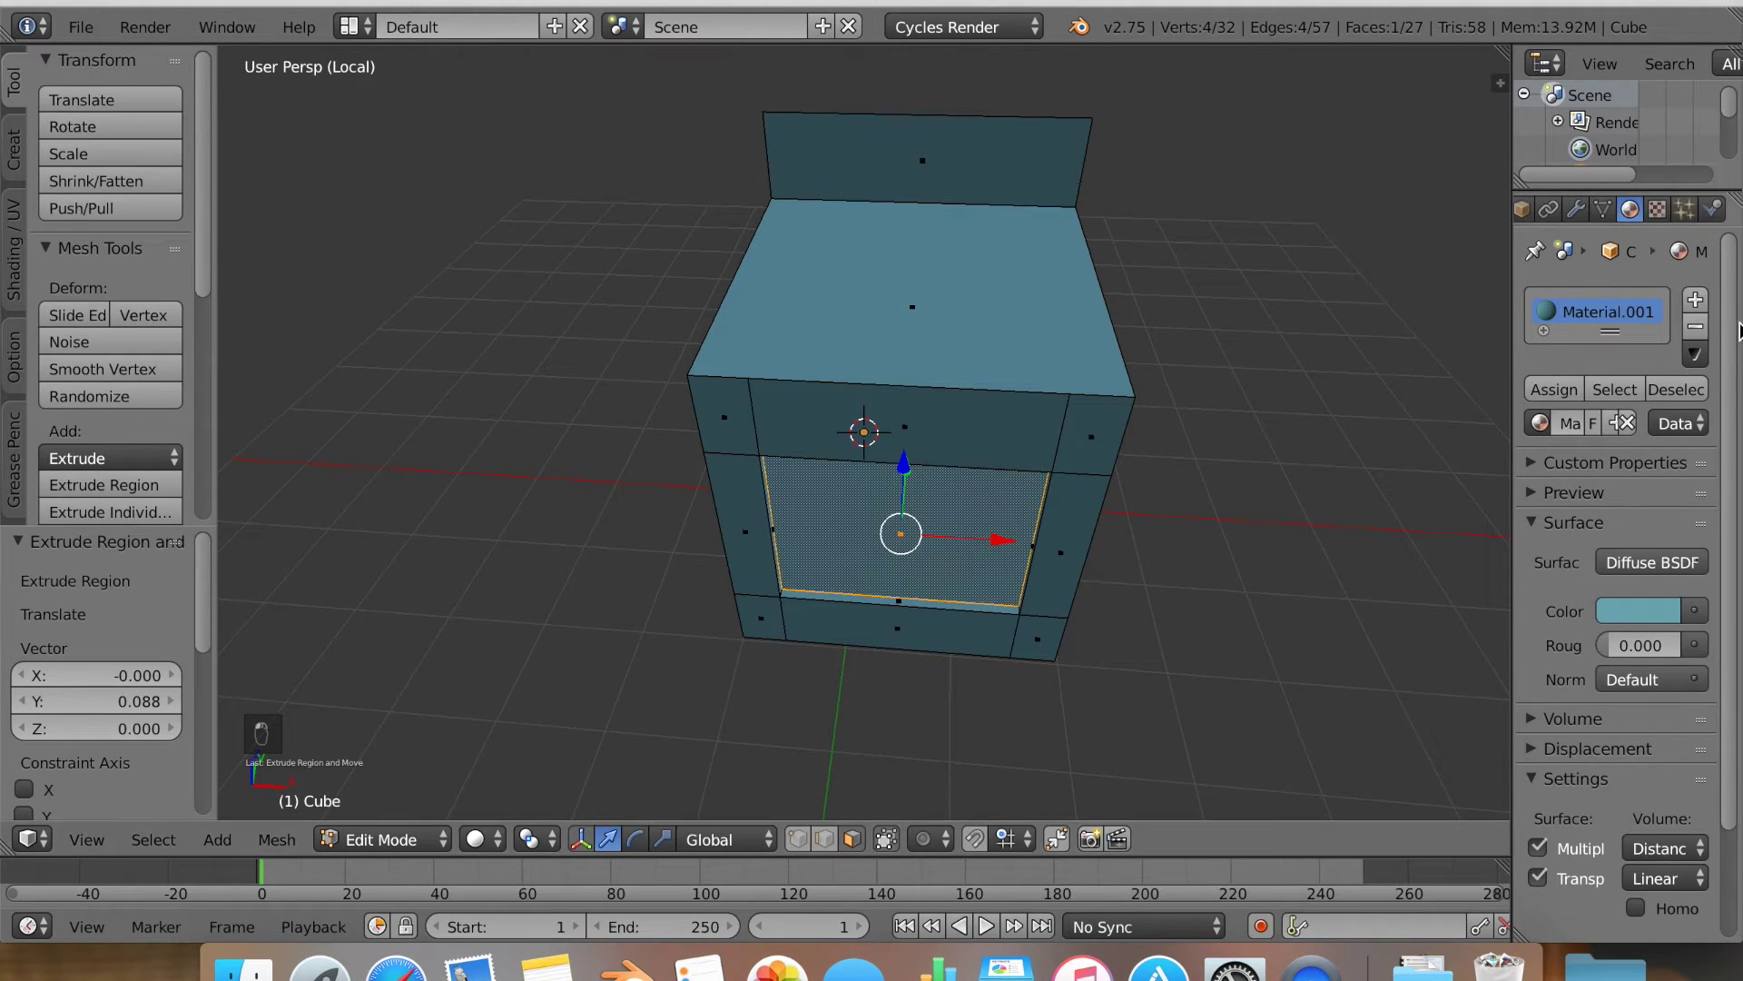
Add a second material slot with a new material and name it Door.
{"action": "left_click", "coordinate": [1695, 300]}
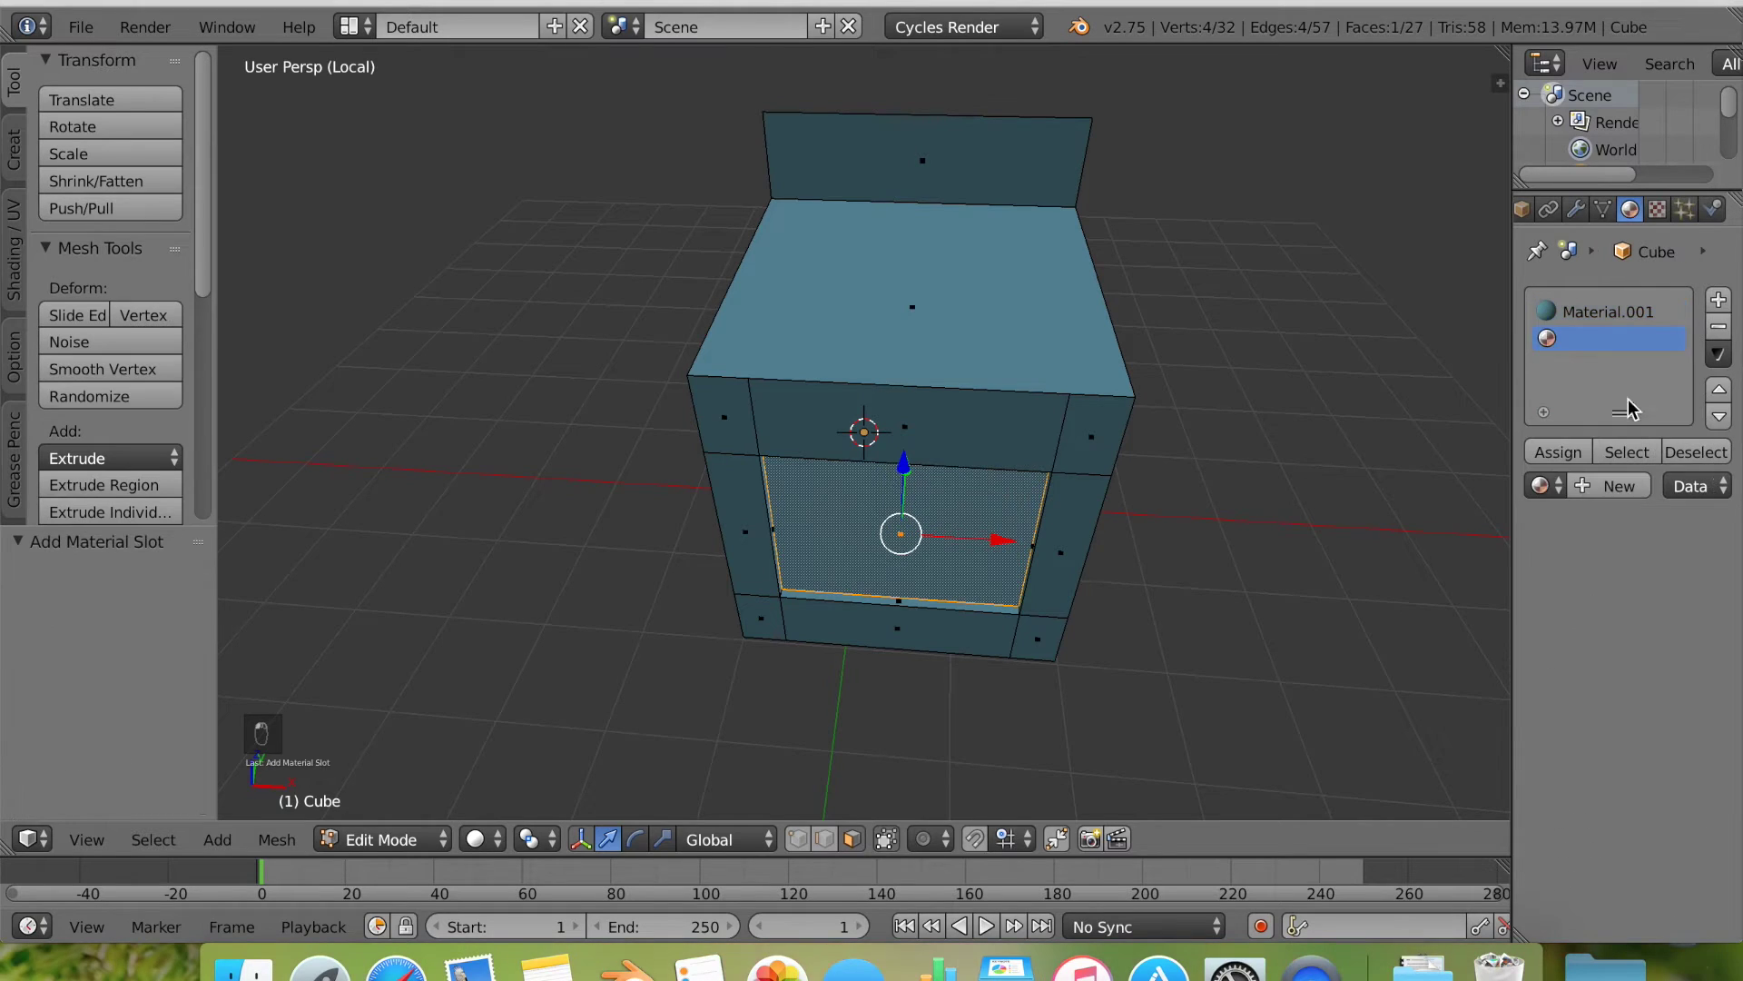
{"action": "left_click", "coordinate": [1616, 487]}
{"action": "double_click", "coordinate": [1591, 338]}
{"action": "type", "text": "Door"}
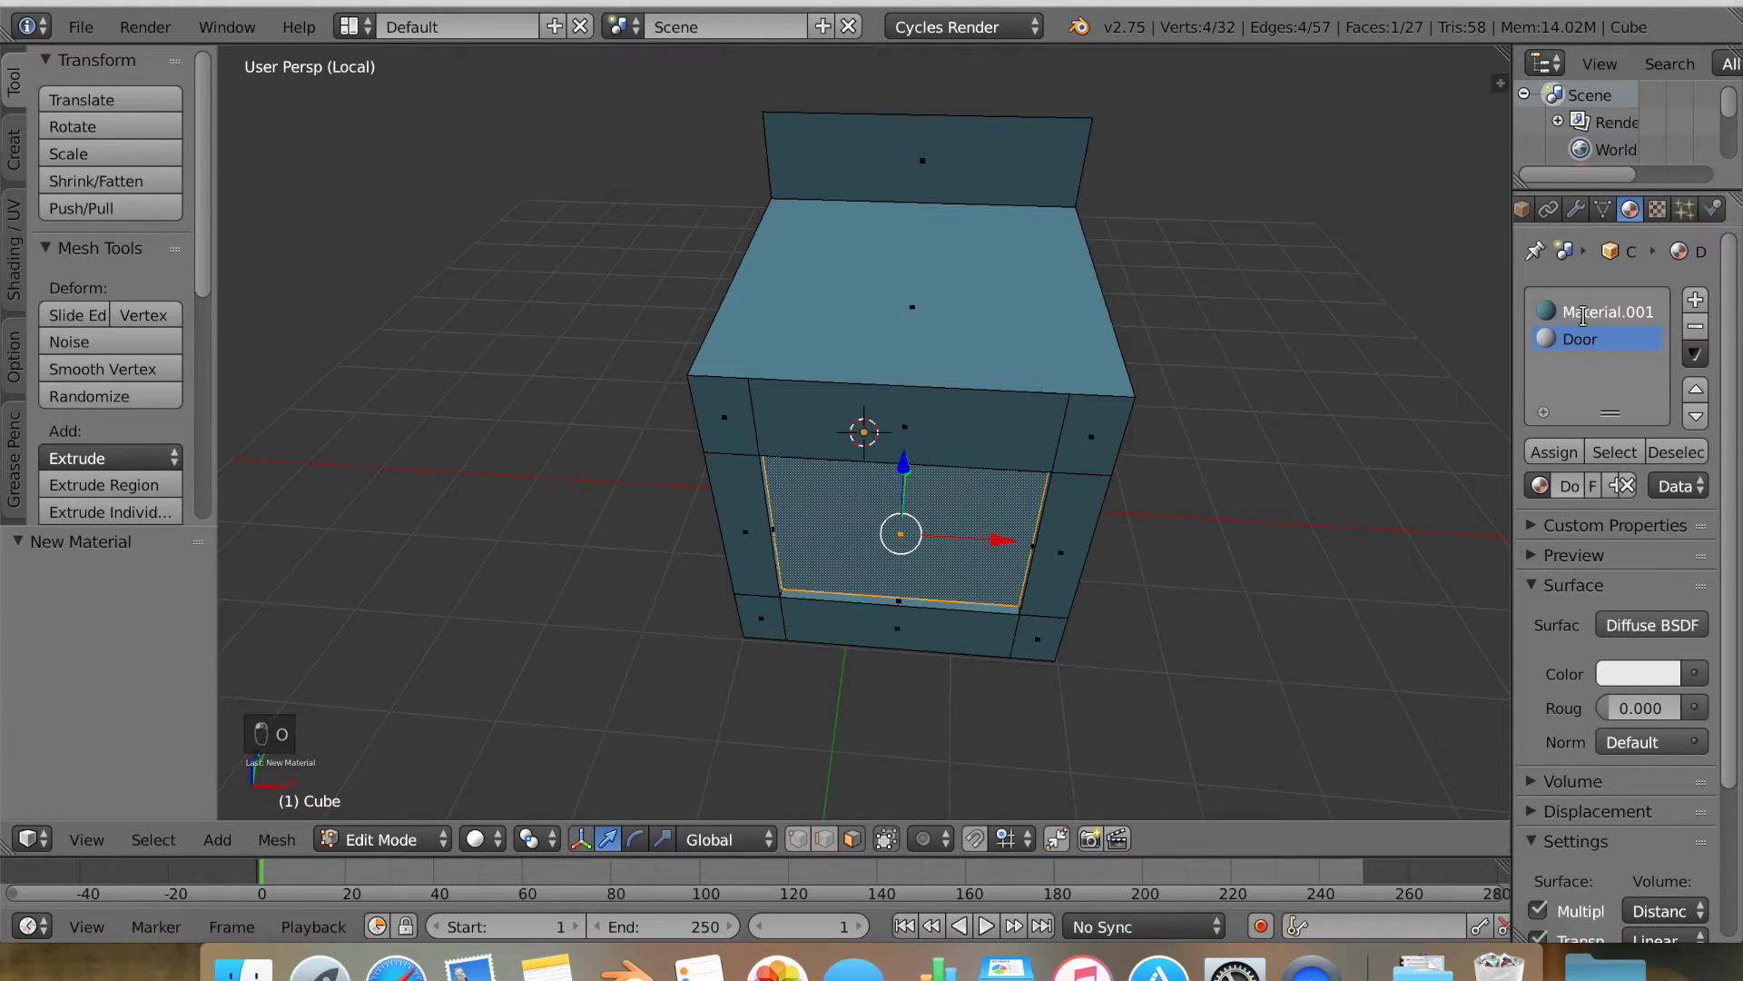
Rename the cube's first, teal material to Oven.
{"action": "double_click", "coordinate": [1584, 315]}
{"action": "type", "text": "D"}
{"action": "key", "text": "Right"}
{"action": "key", "text": "Right"}
{"action": "key", "text": "Right"}
{"action": "key", "text": "Right"}
{"action": "key", "text": "Right"}
{"action": "key", "text": "Right"}
{"action": "key", "text": "Right"}
{"action": "key", "text": "Right"}
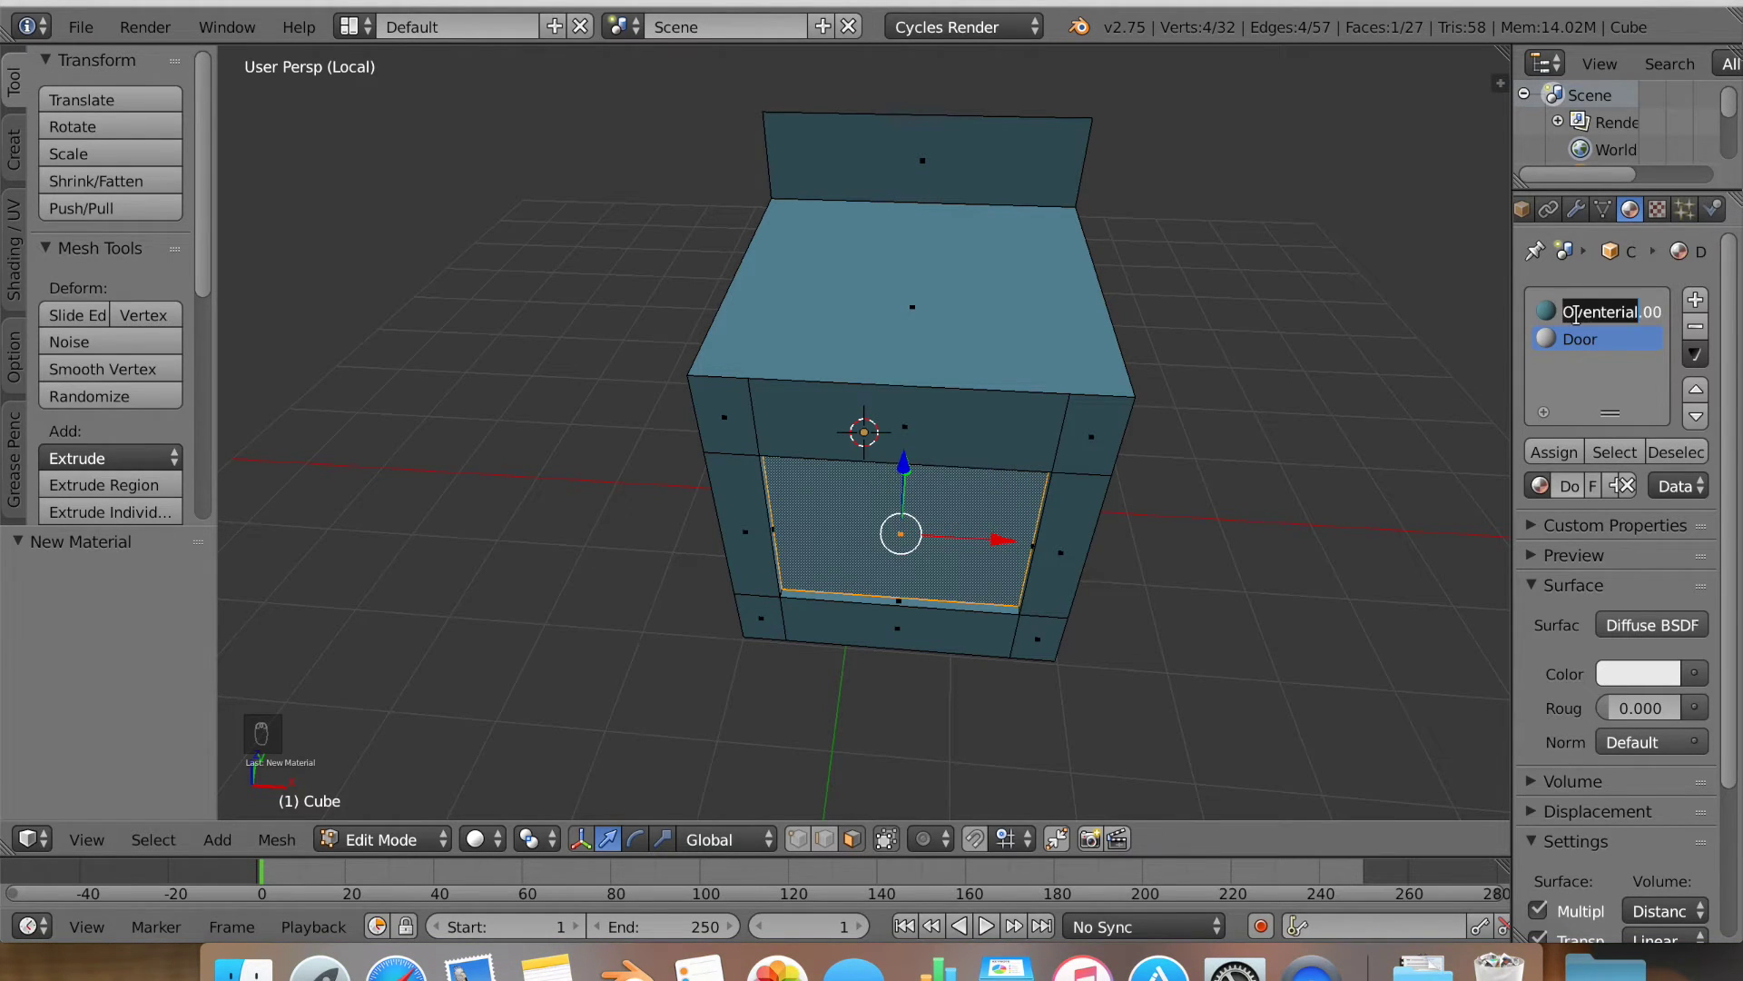
{"action": "key", "text": "Left"}
{"action": "key", "text": "Left"}
{"action": "key", "text": "Left"}
{"action": "key", "text": "Left"}
{"action": "key", "text": "Left"}
{"action": "key", "text": "Left"}
{"action": "key", "text": "Left"}
{"action": "key", "text": "Left"}
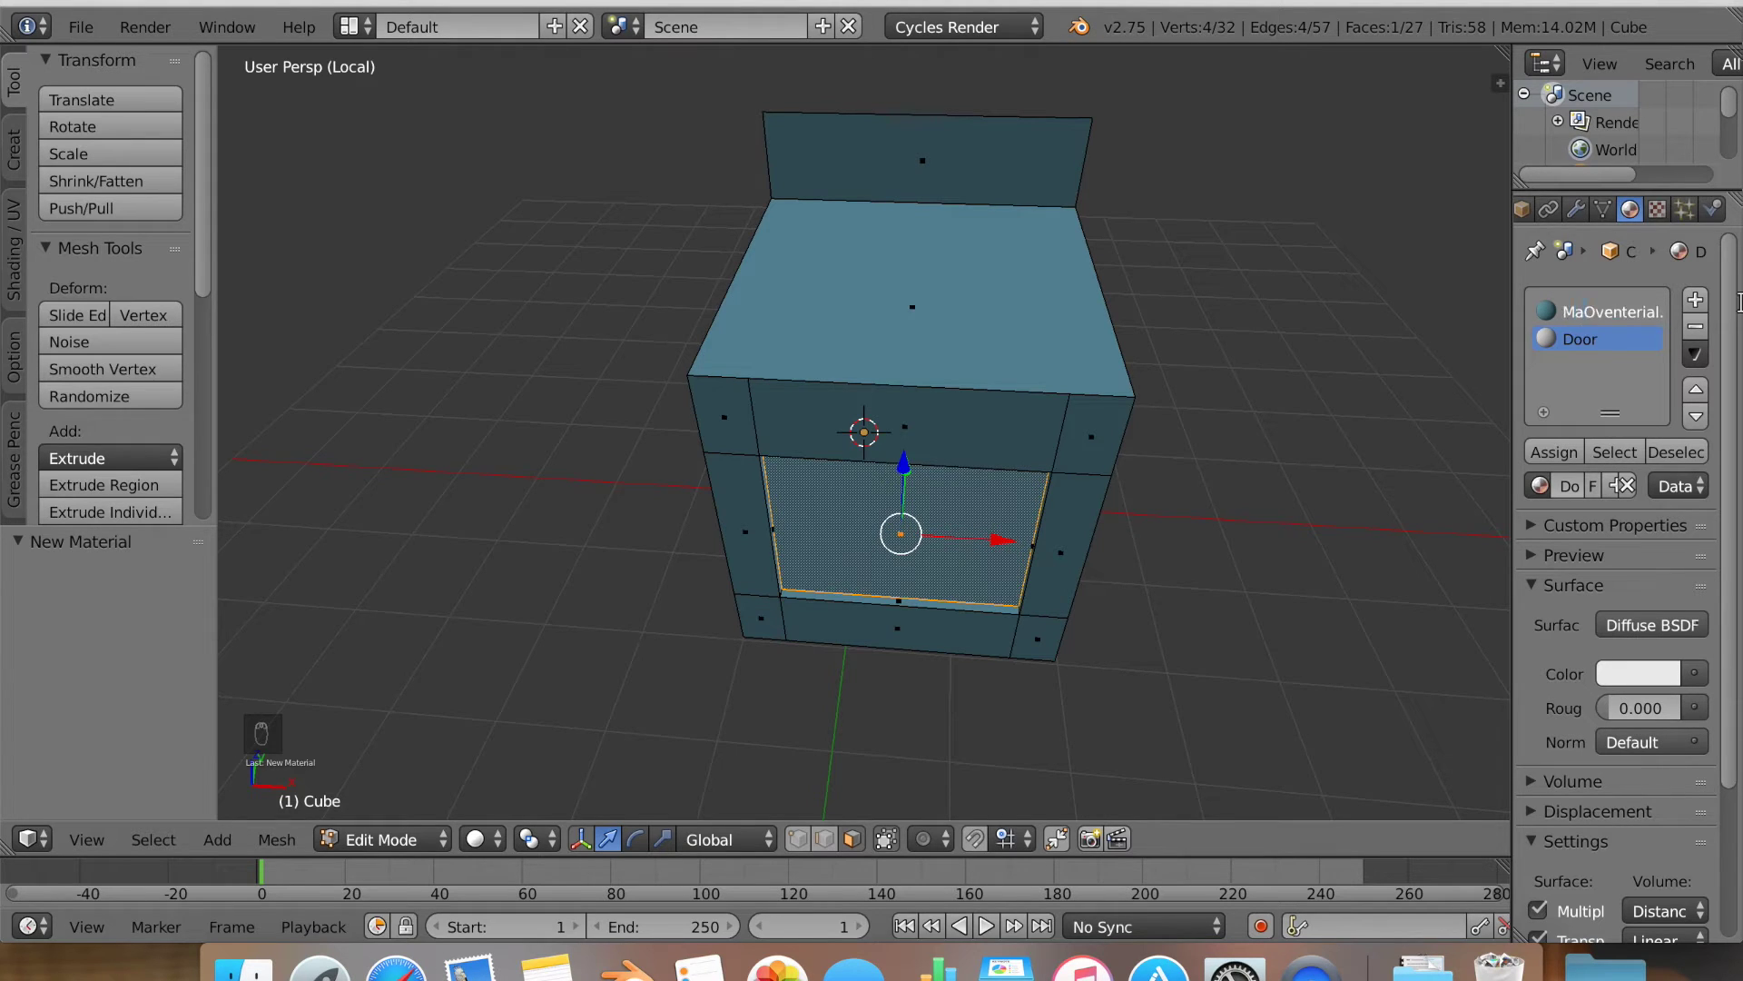
{"action": "key", "text": "shift+End"}
{"action": "key", "text": "Delete"}
{"action": "key", "text": "BackSpace"}
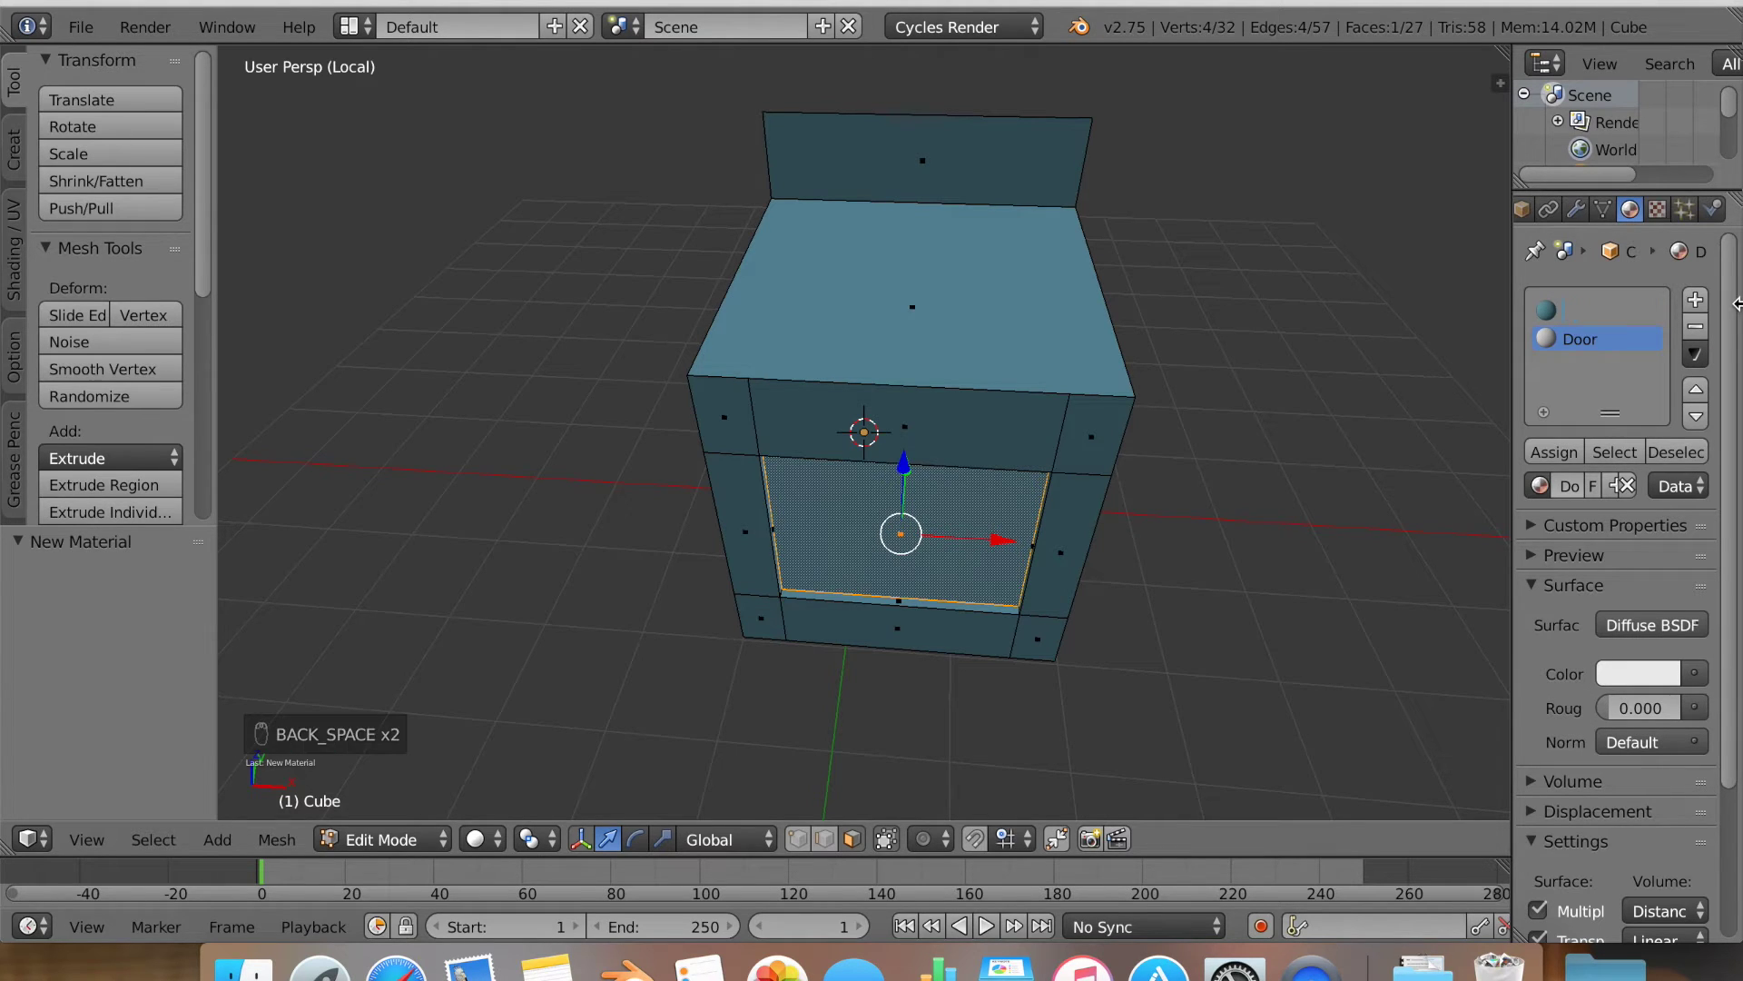
{"action": "key", "text": "BackSpace"}
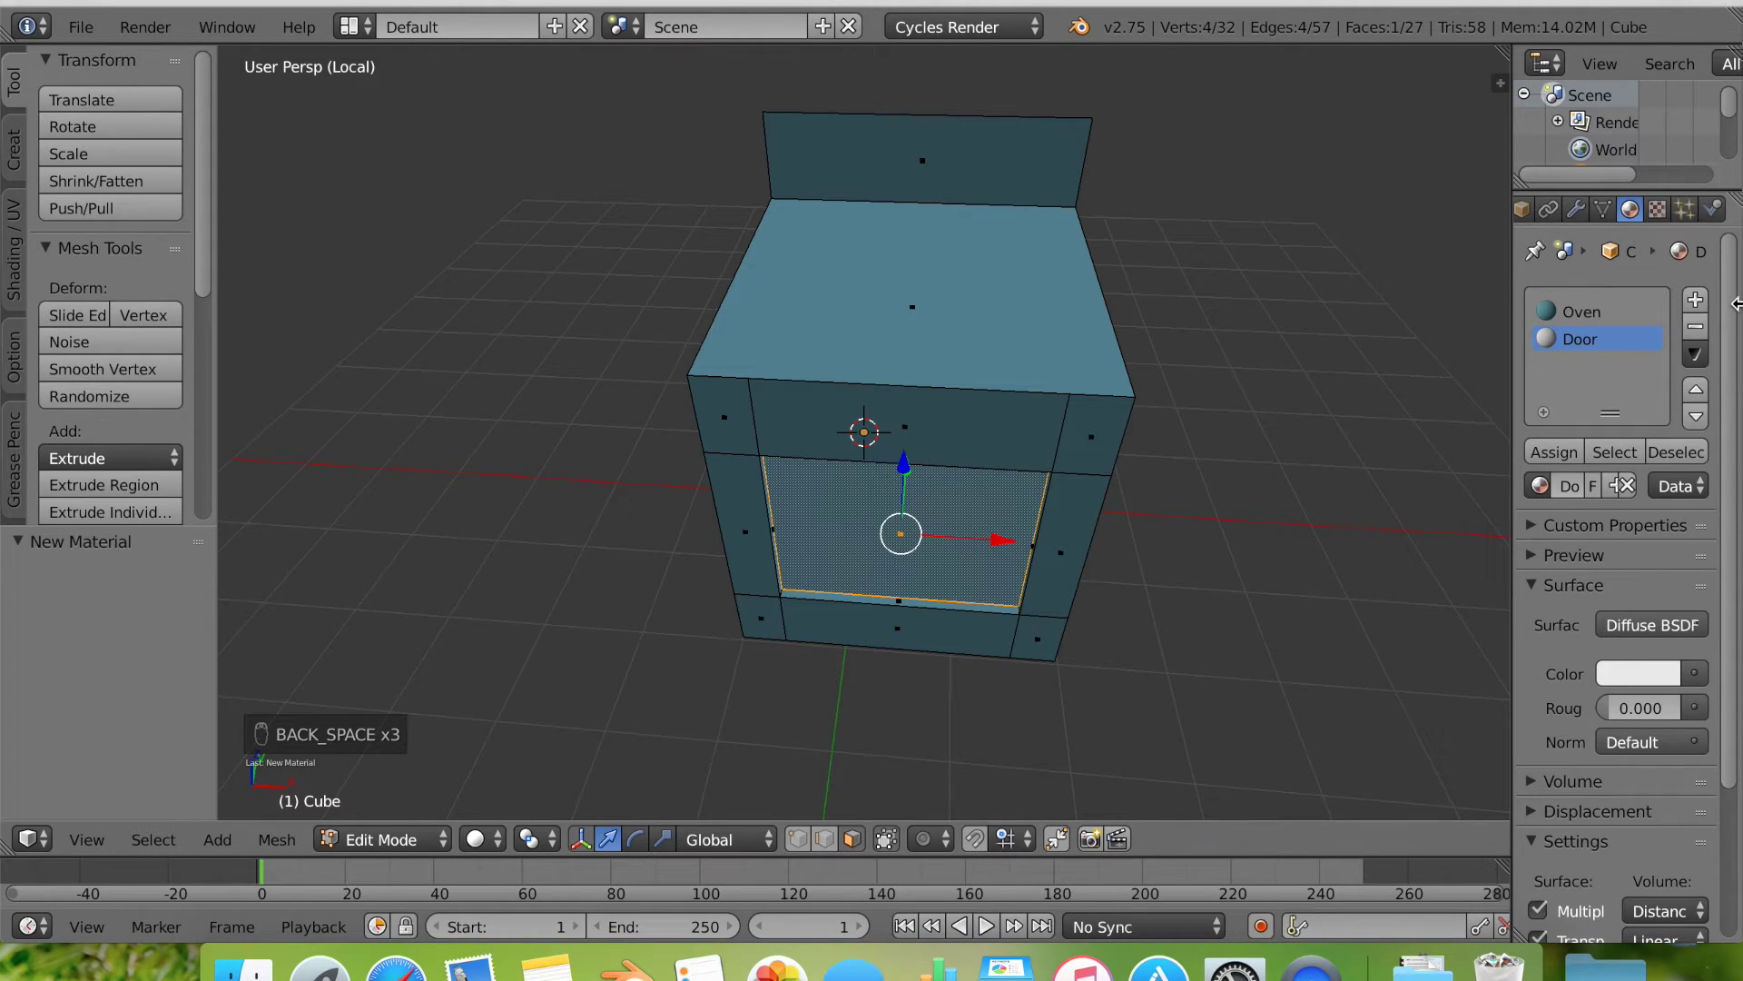
Set both the diffuse colour and the viewport colour of the Door material to black.
{"action": "left_click", "coordinate": [1639, 673]}
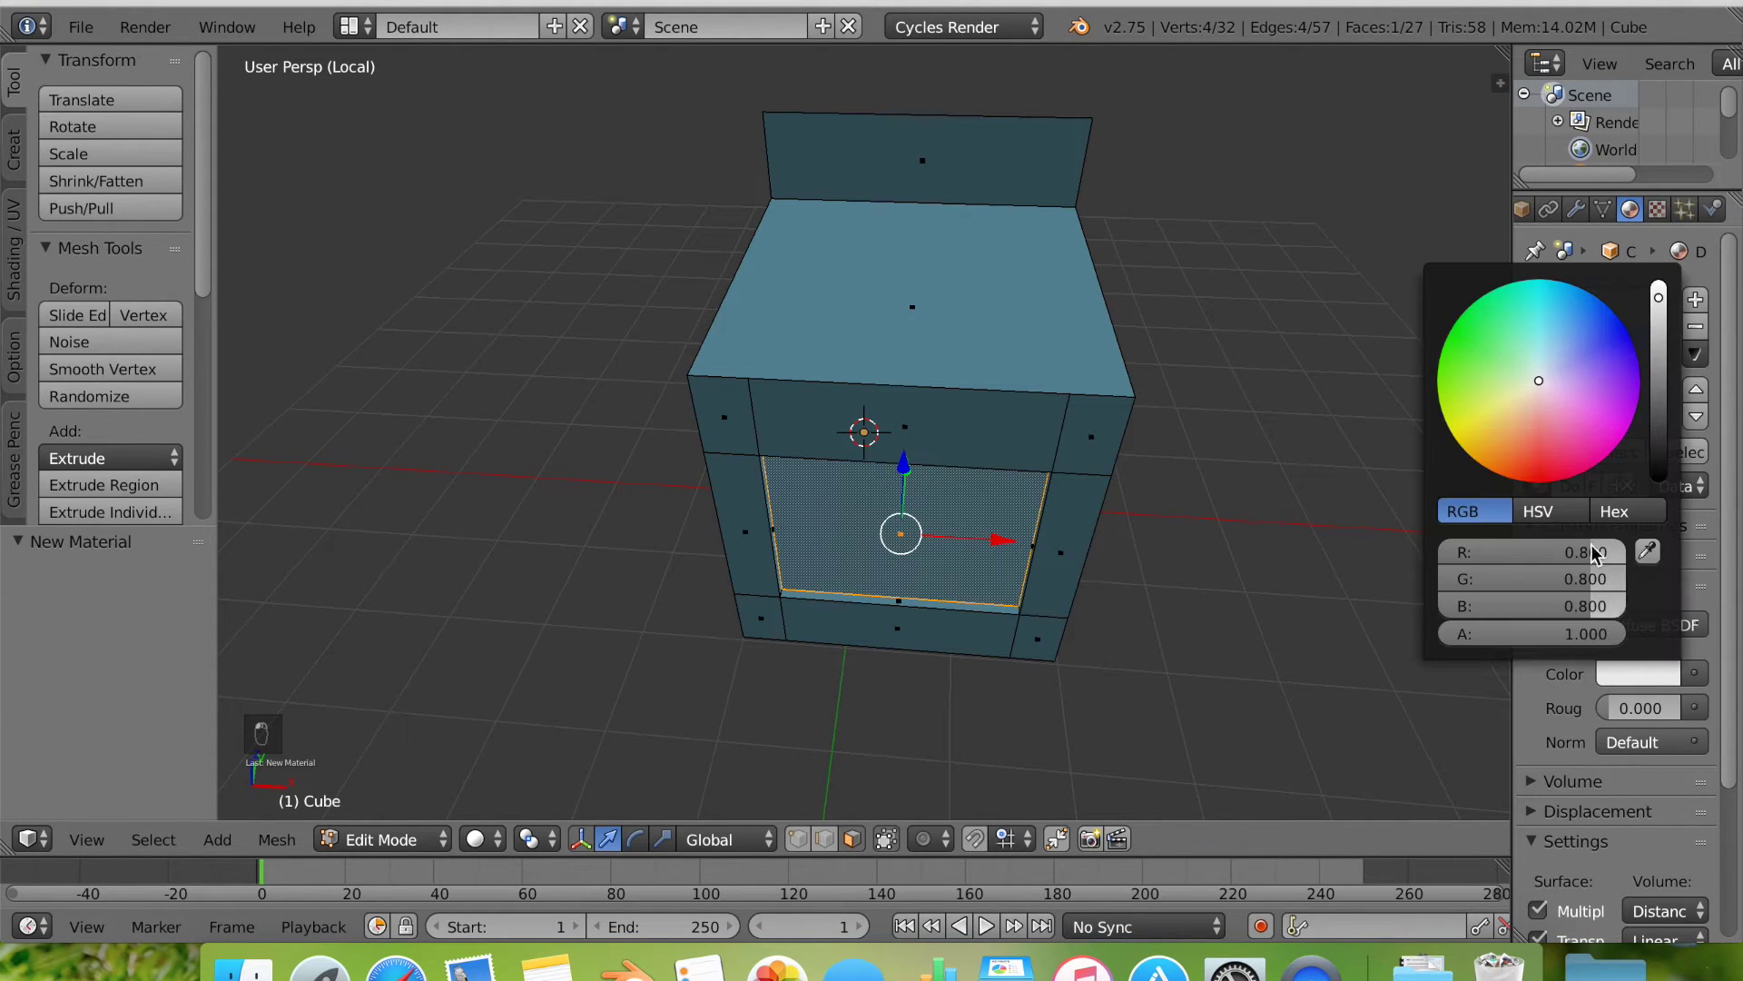
{"action": "left_click", "coordinate": [1658, 475]}
{"action": "scroll", "coordinate": [1598, 817], "scroll_direction": "down", "scroll_amount": 3}
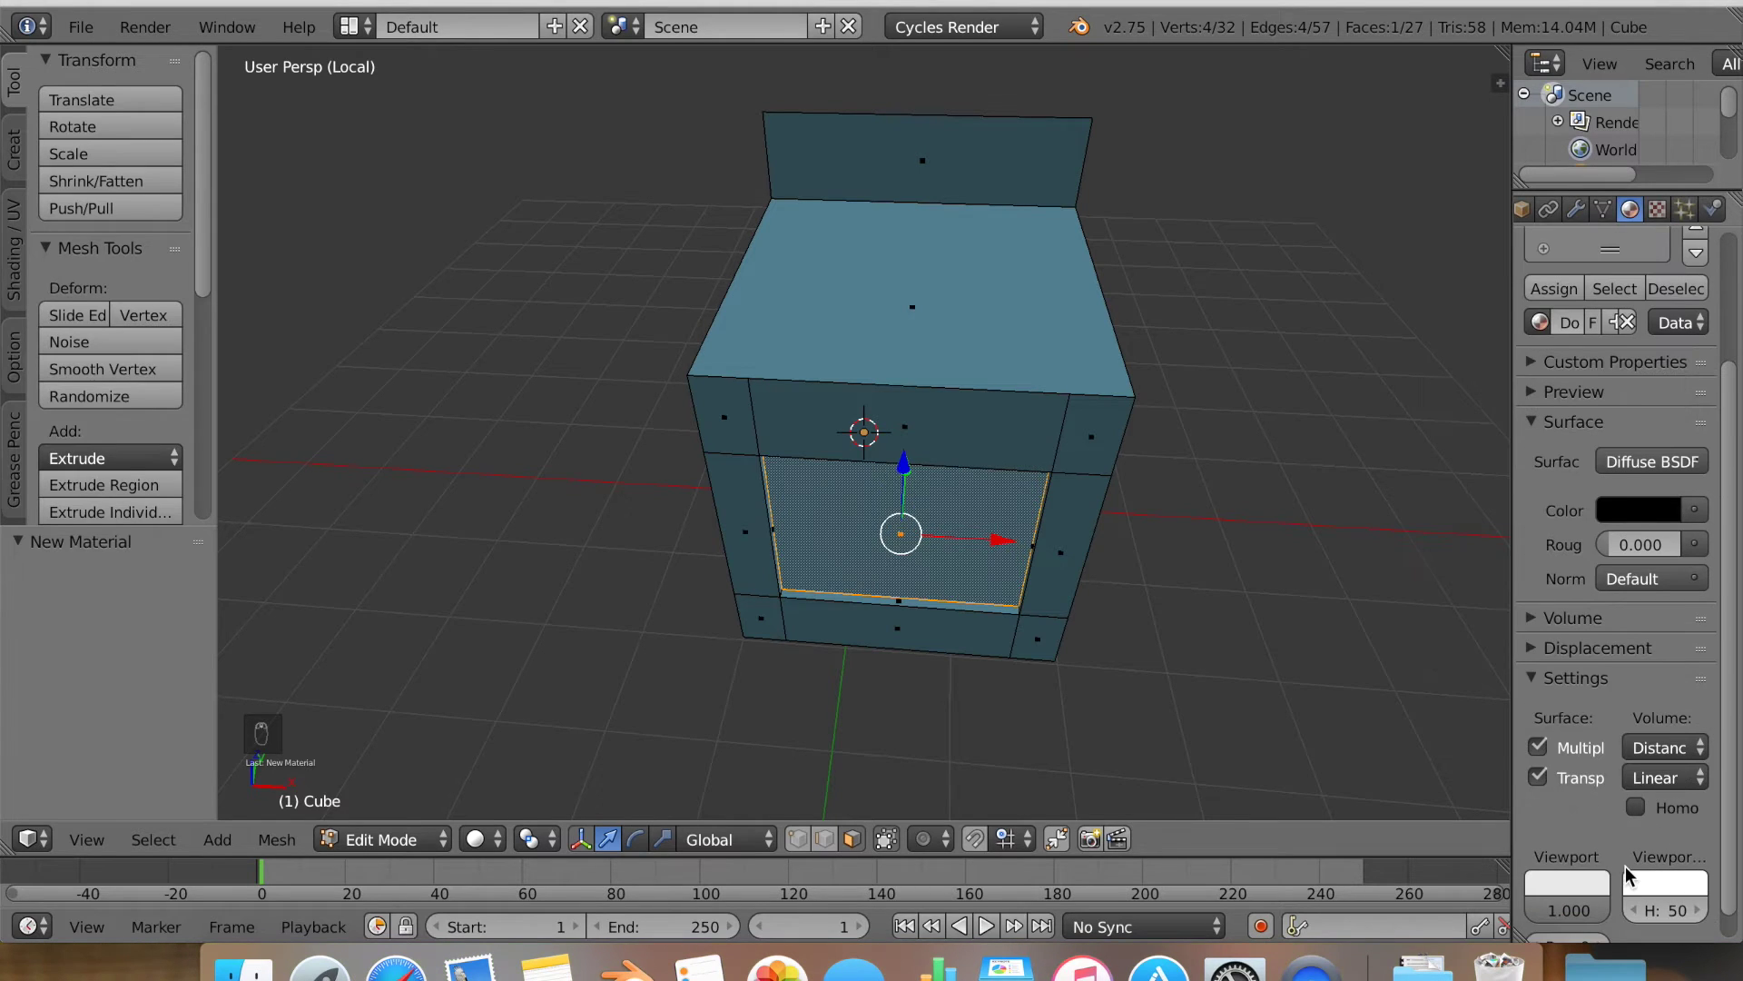
{"action": "left_click", "coordinate": [1591, 885]}
{"action": "left_click", "coordinate": [1591, 713]}
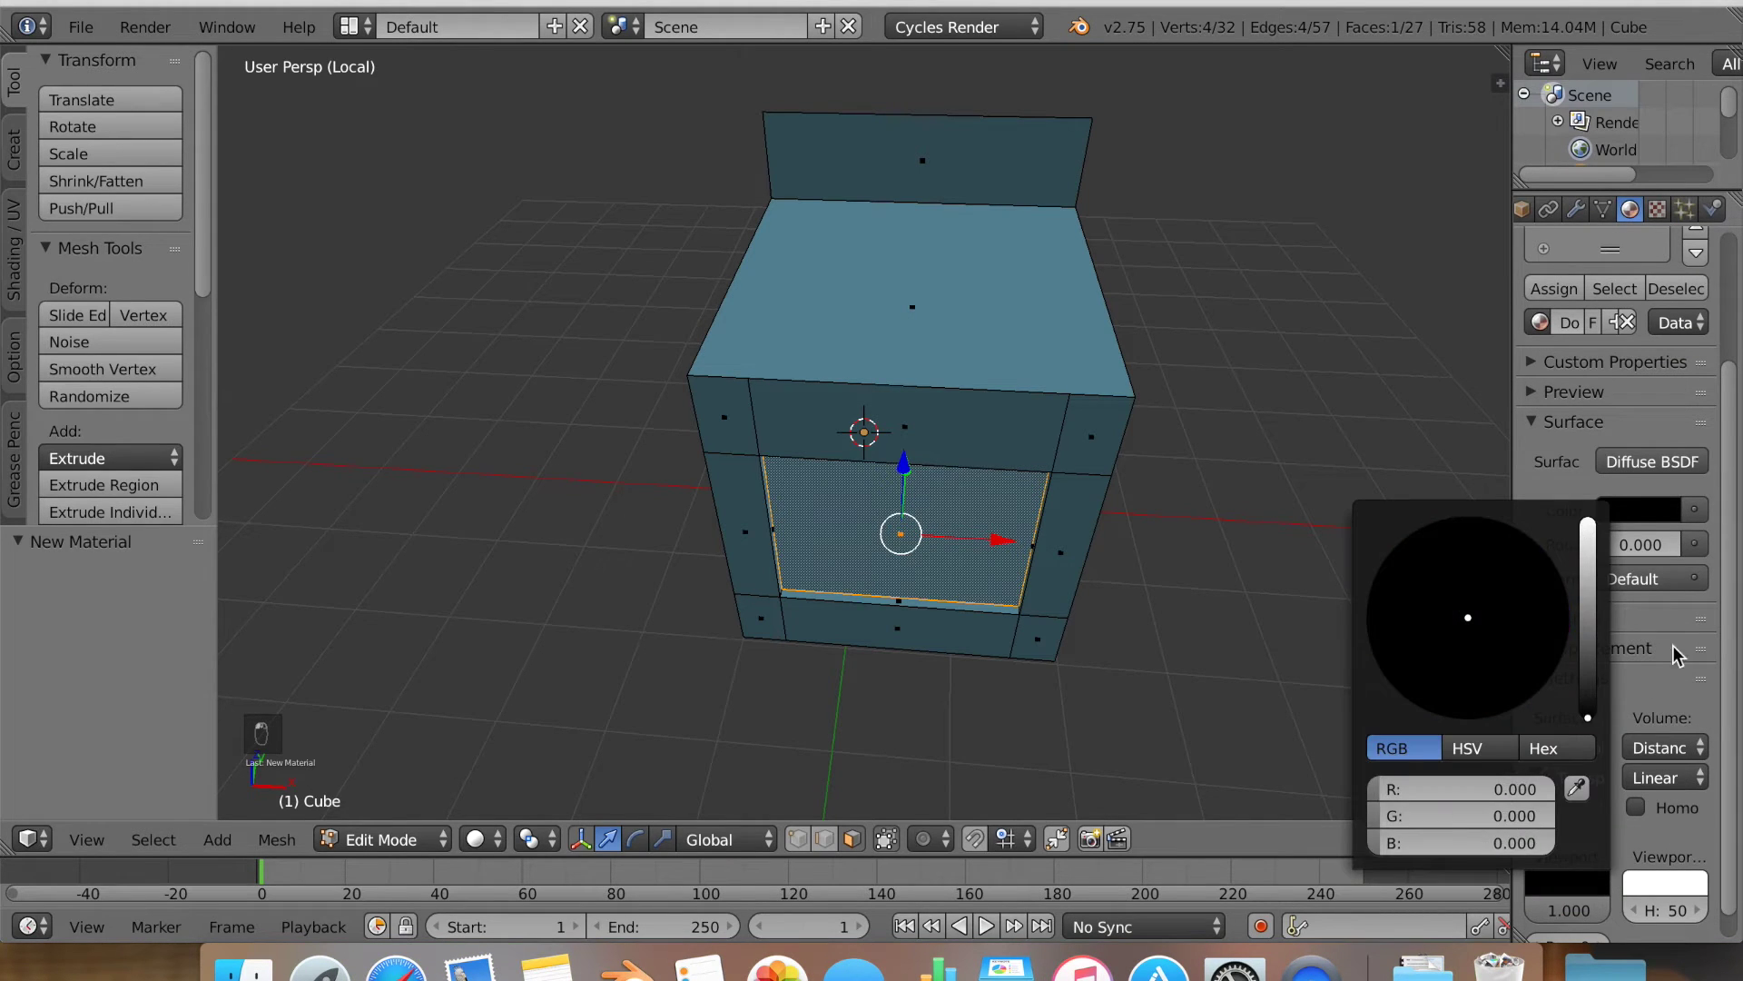
Change the Door material's surface shader to Glossy BSDF and assign the material to the recessed front face.
{"action": "scroll", "coordinate": [1736, 458], "scroll_direction": "up", "scroll_amount": 4}
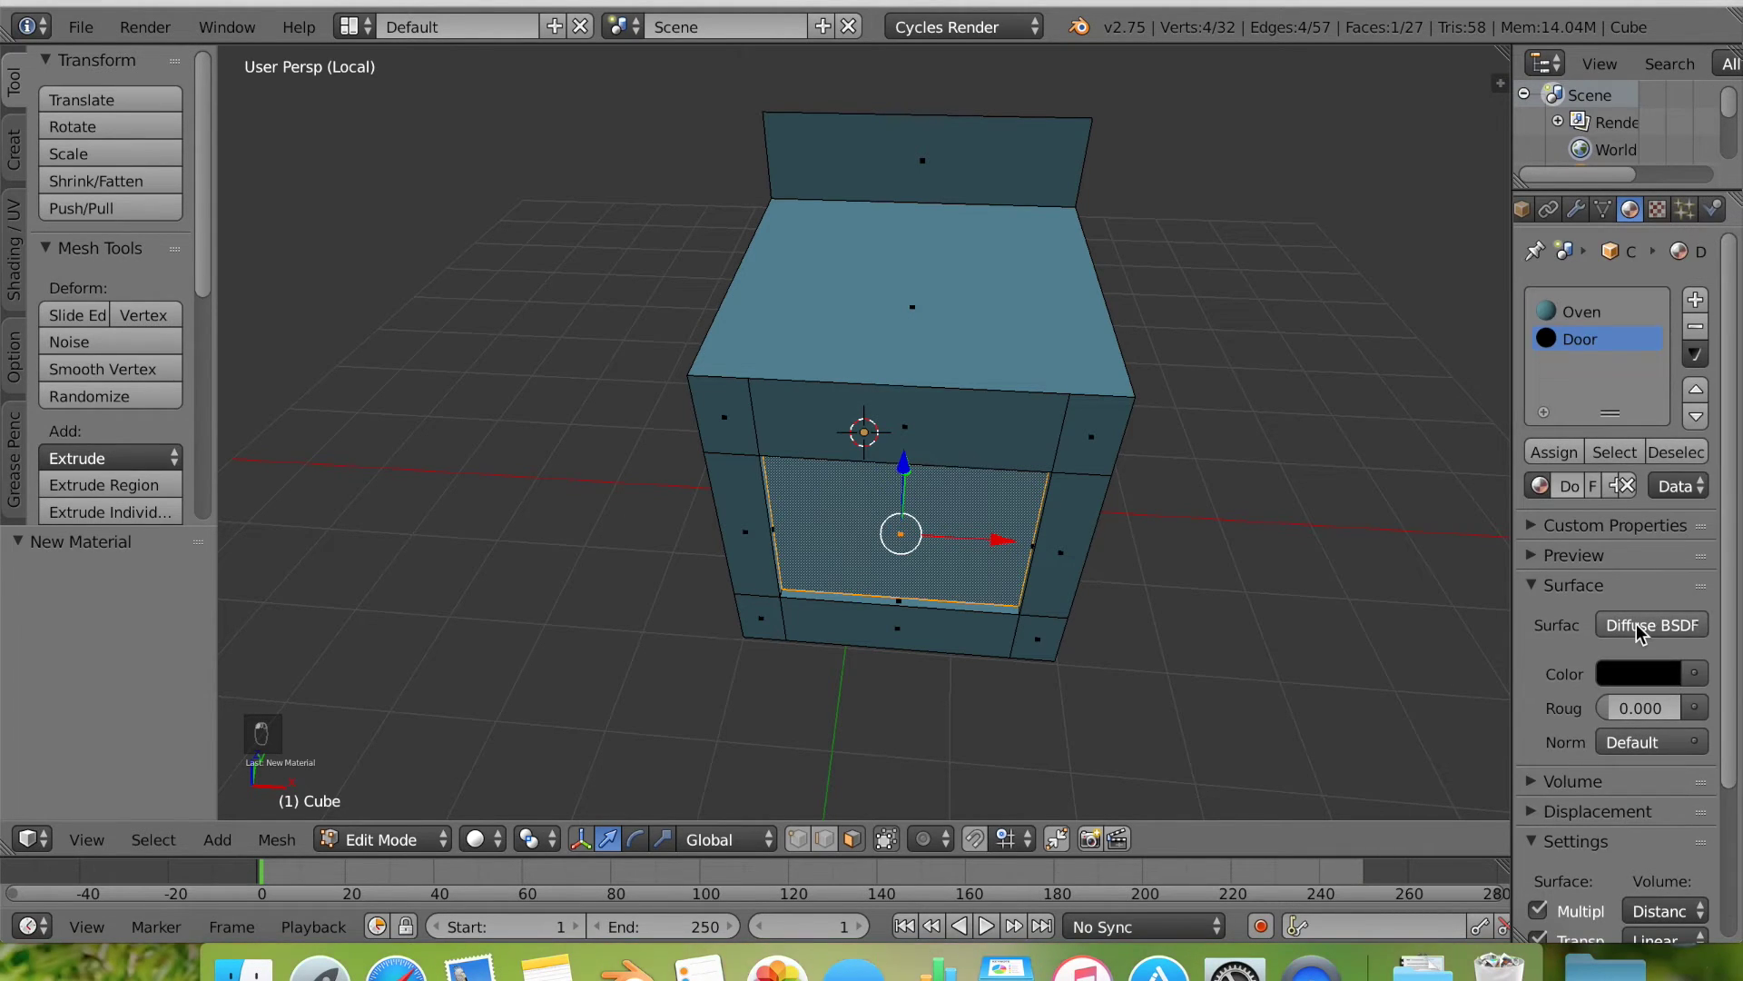
{"action": "left_click", "coordinate": [1651, 625]}
{"action": "left_click", "coordinate": [1380, 150]}
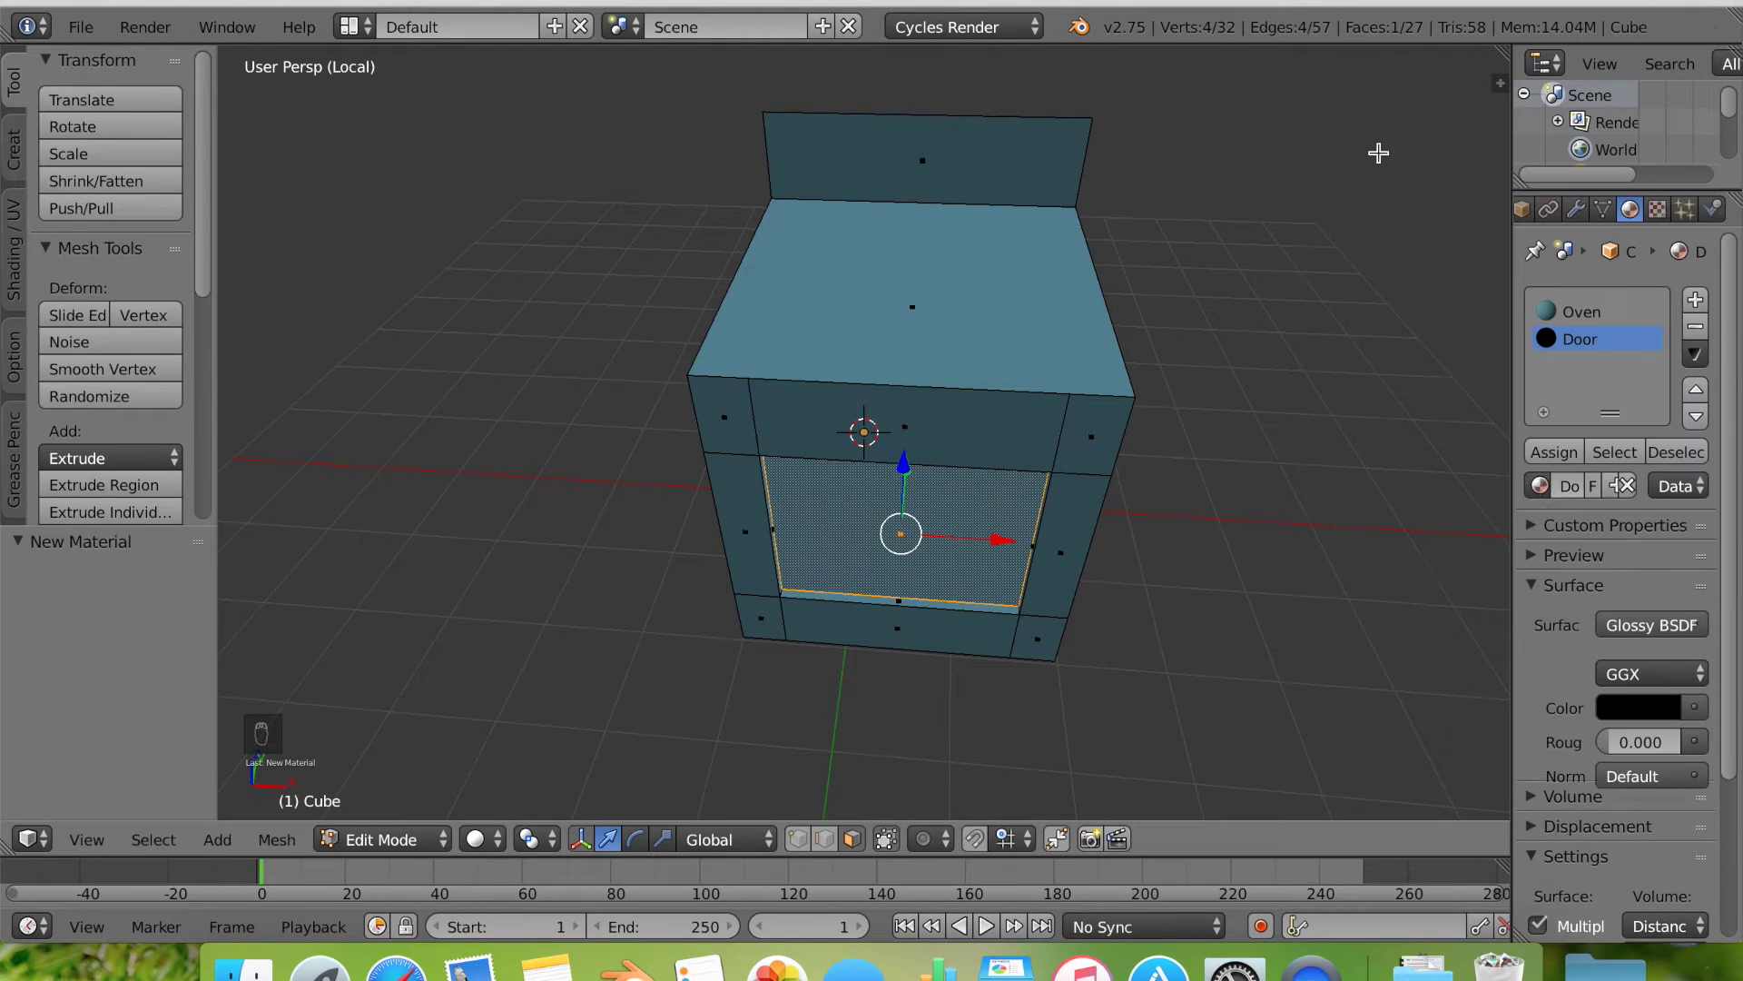
{"action": "left_click", "coordinate": [1551, 451]}
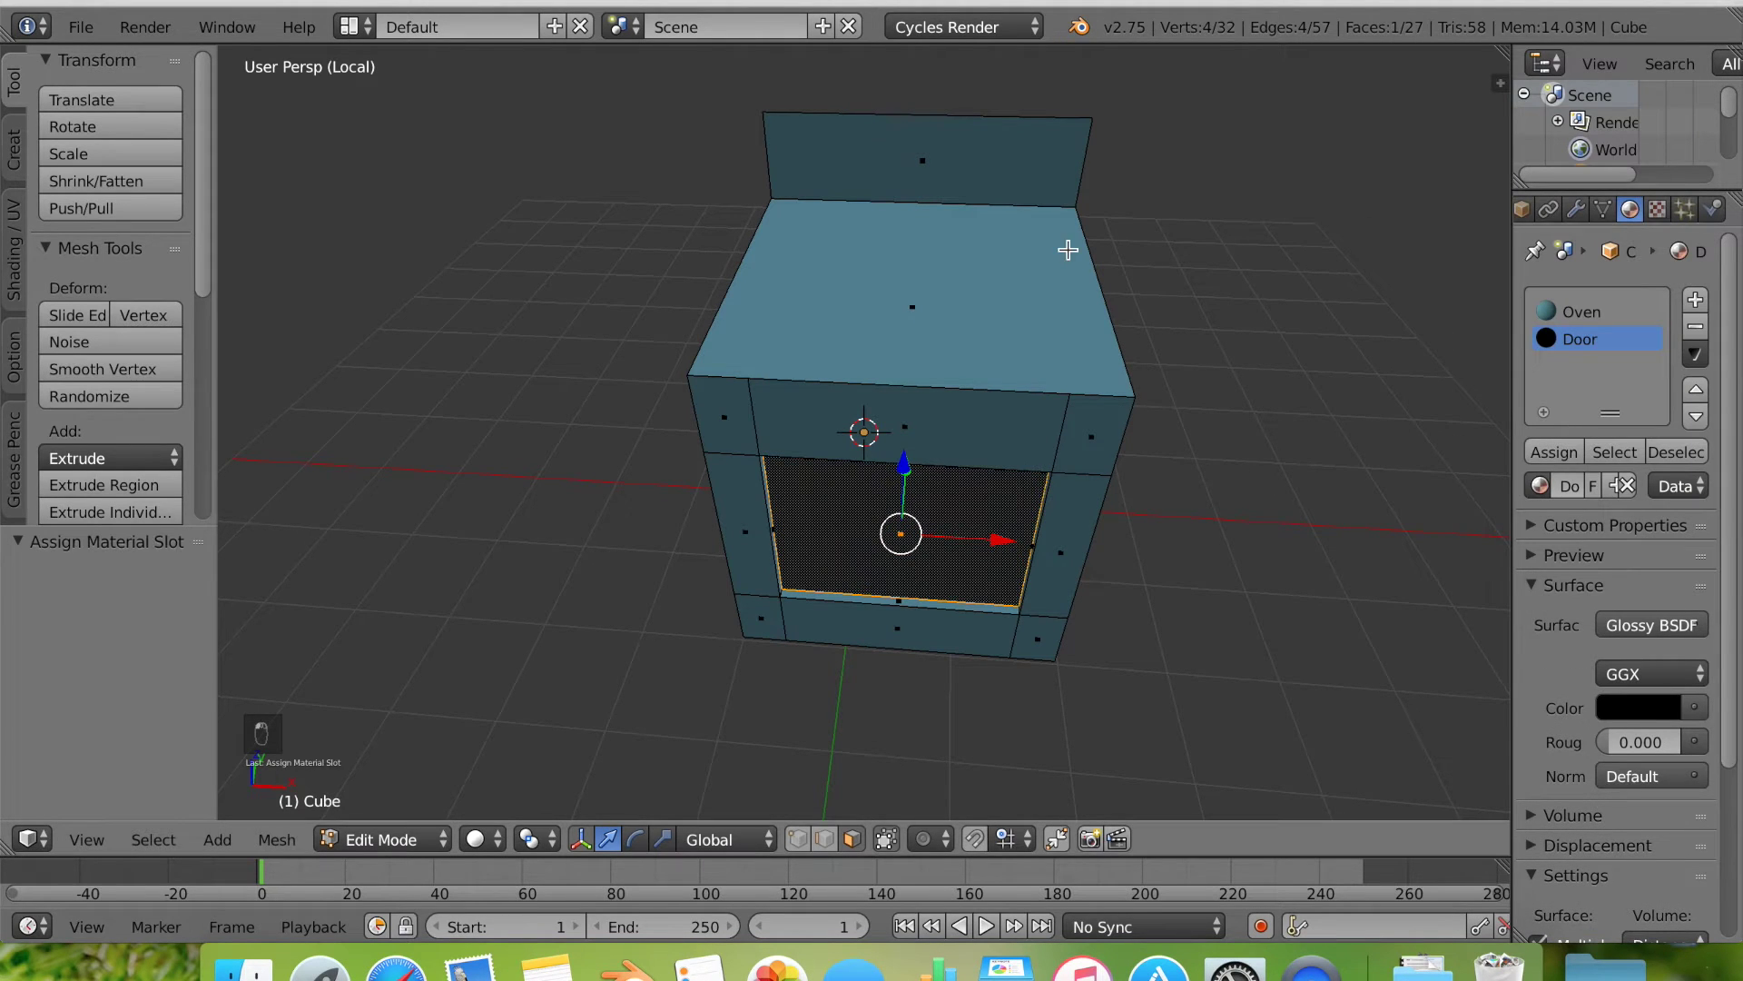
Add a third material slot with a new material named Panel while the raised back panel face is selected.
{"action": "right_click", "coordinate": [1008, 188]}
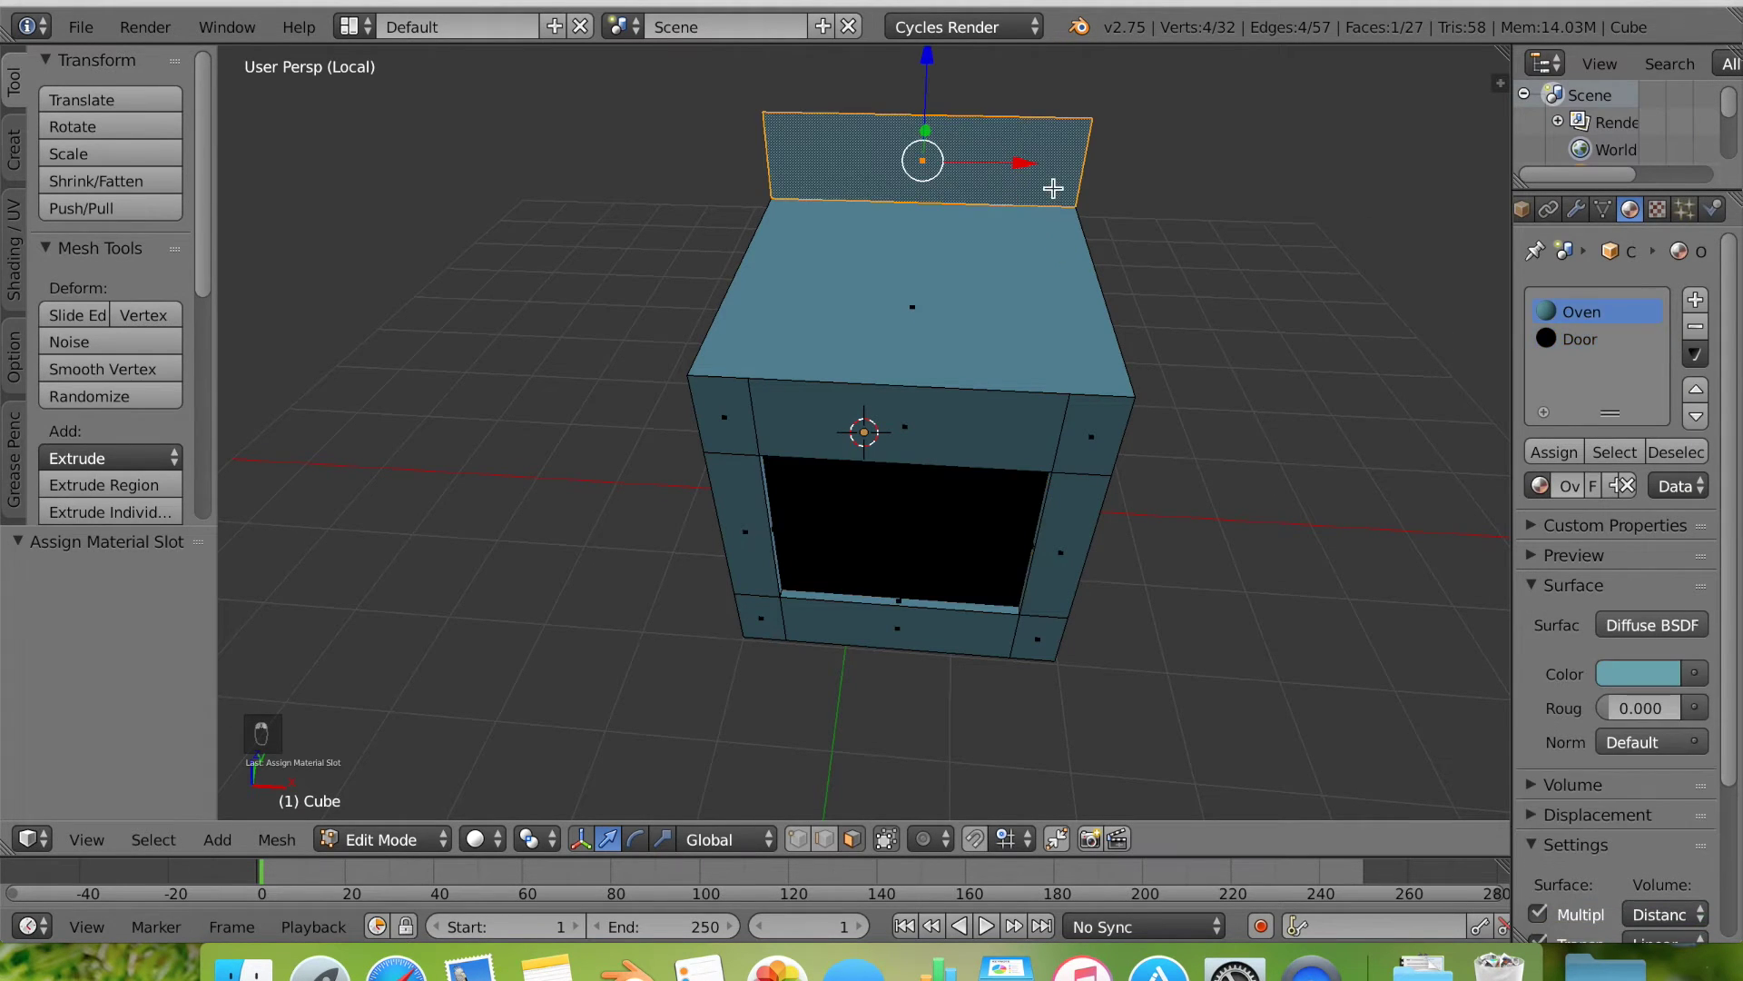
{"action": "left_click", "coordinate": [1696, 299]}
{"action": "left_click", "coordinate": [1604, 488]}
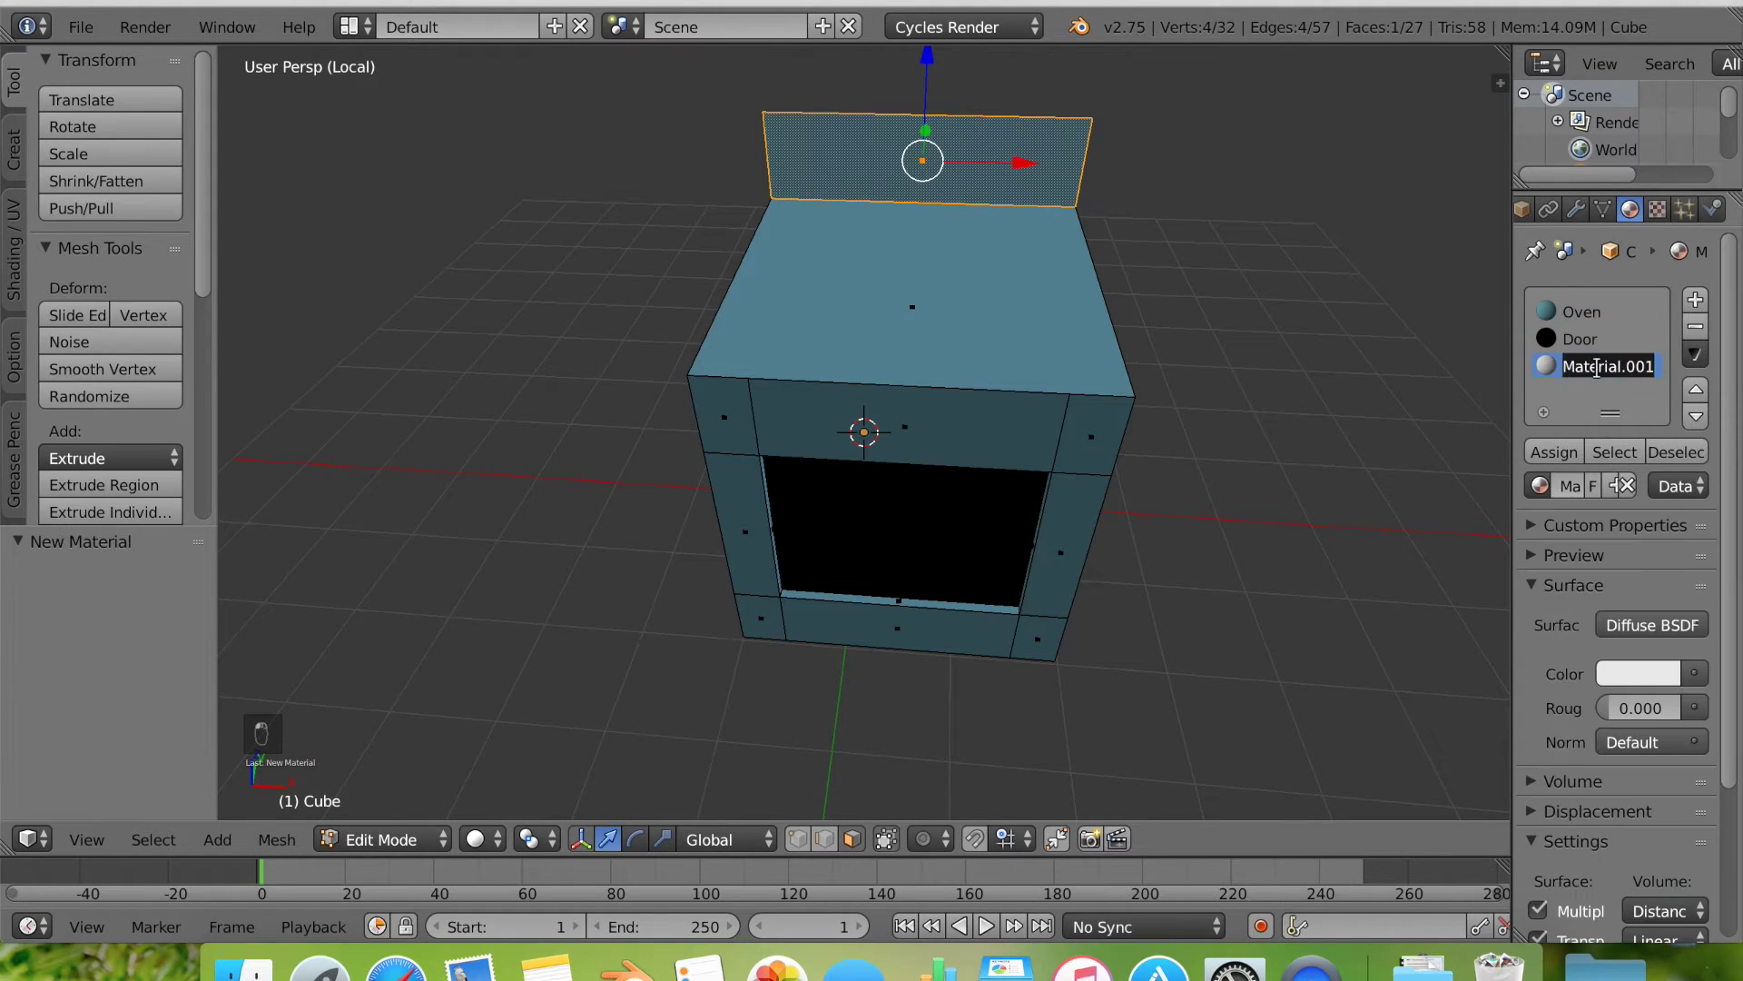
{"action": "type", "text": "Panel"}
{"action": "key", "text": "Return"}
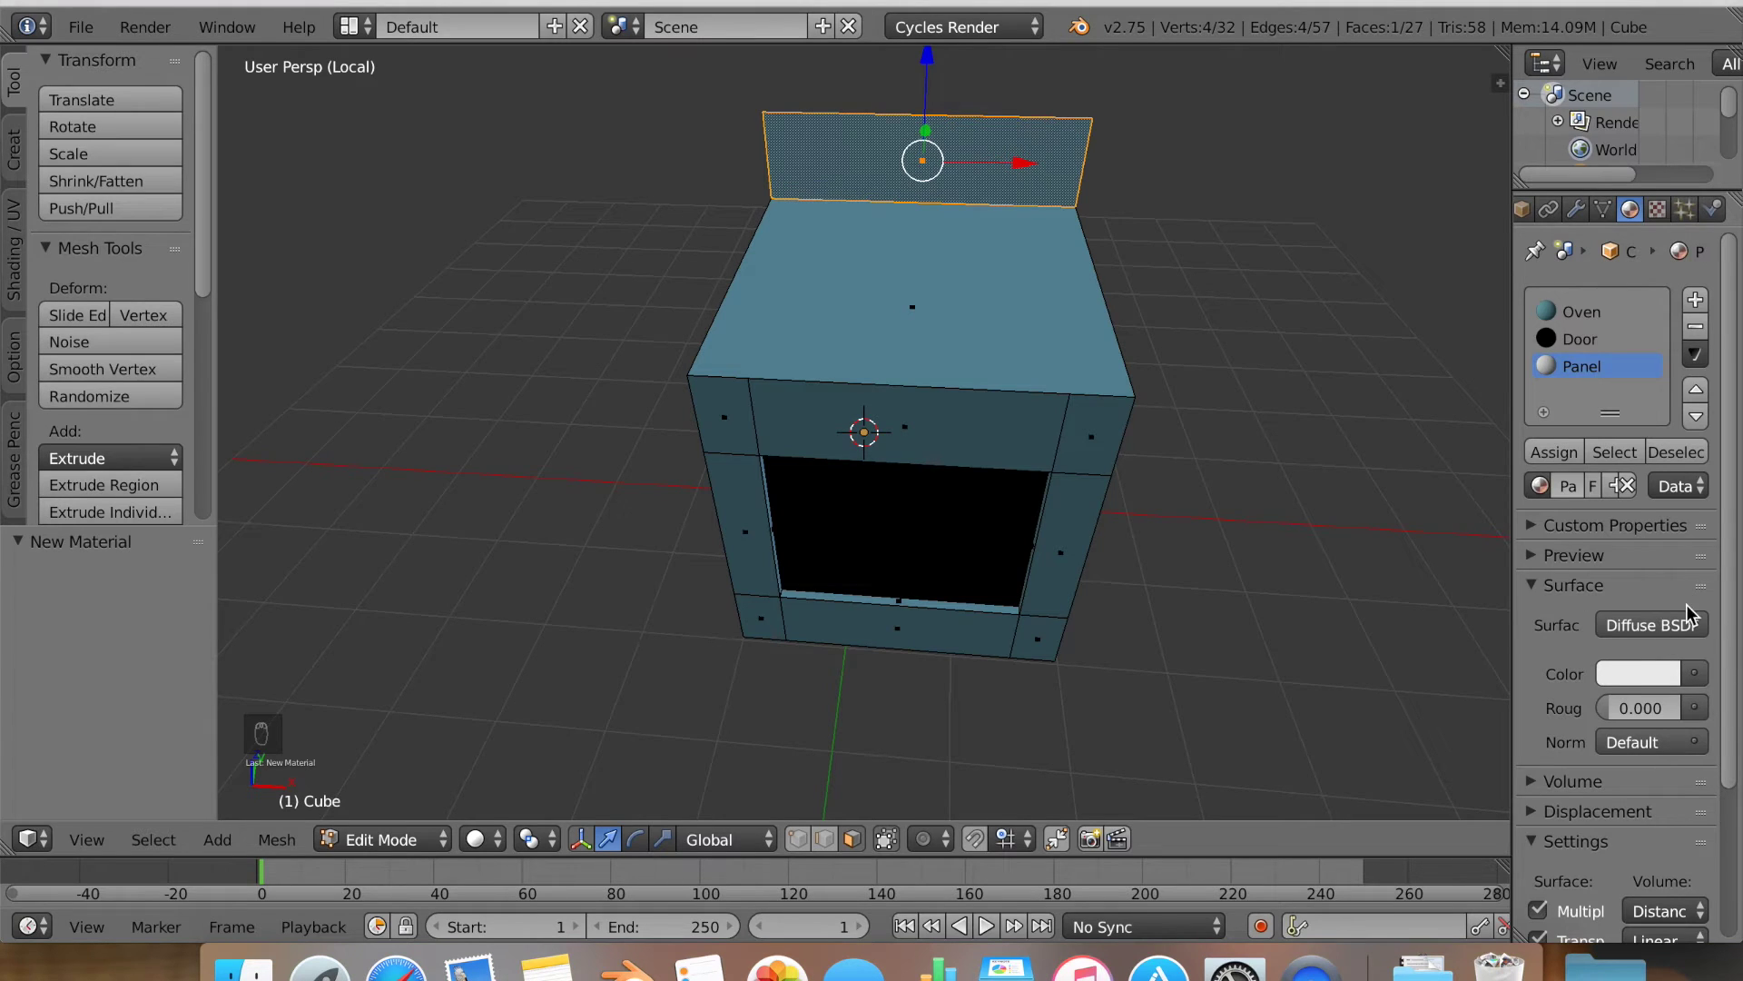
Set the Panel material's diffuse and viewport colours to black and assign it to the back panel face.
{"action": "left_click", "coordinate": [1635, 673]}
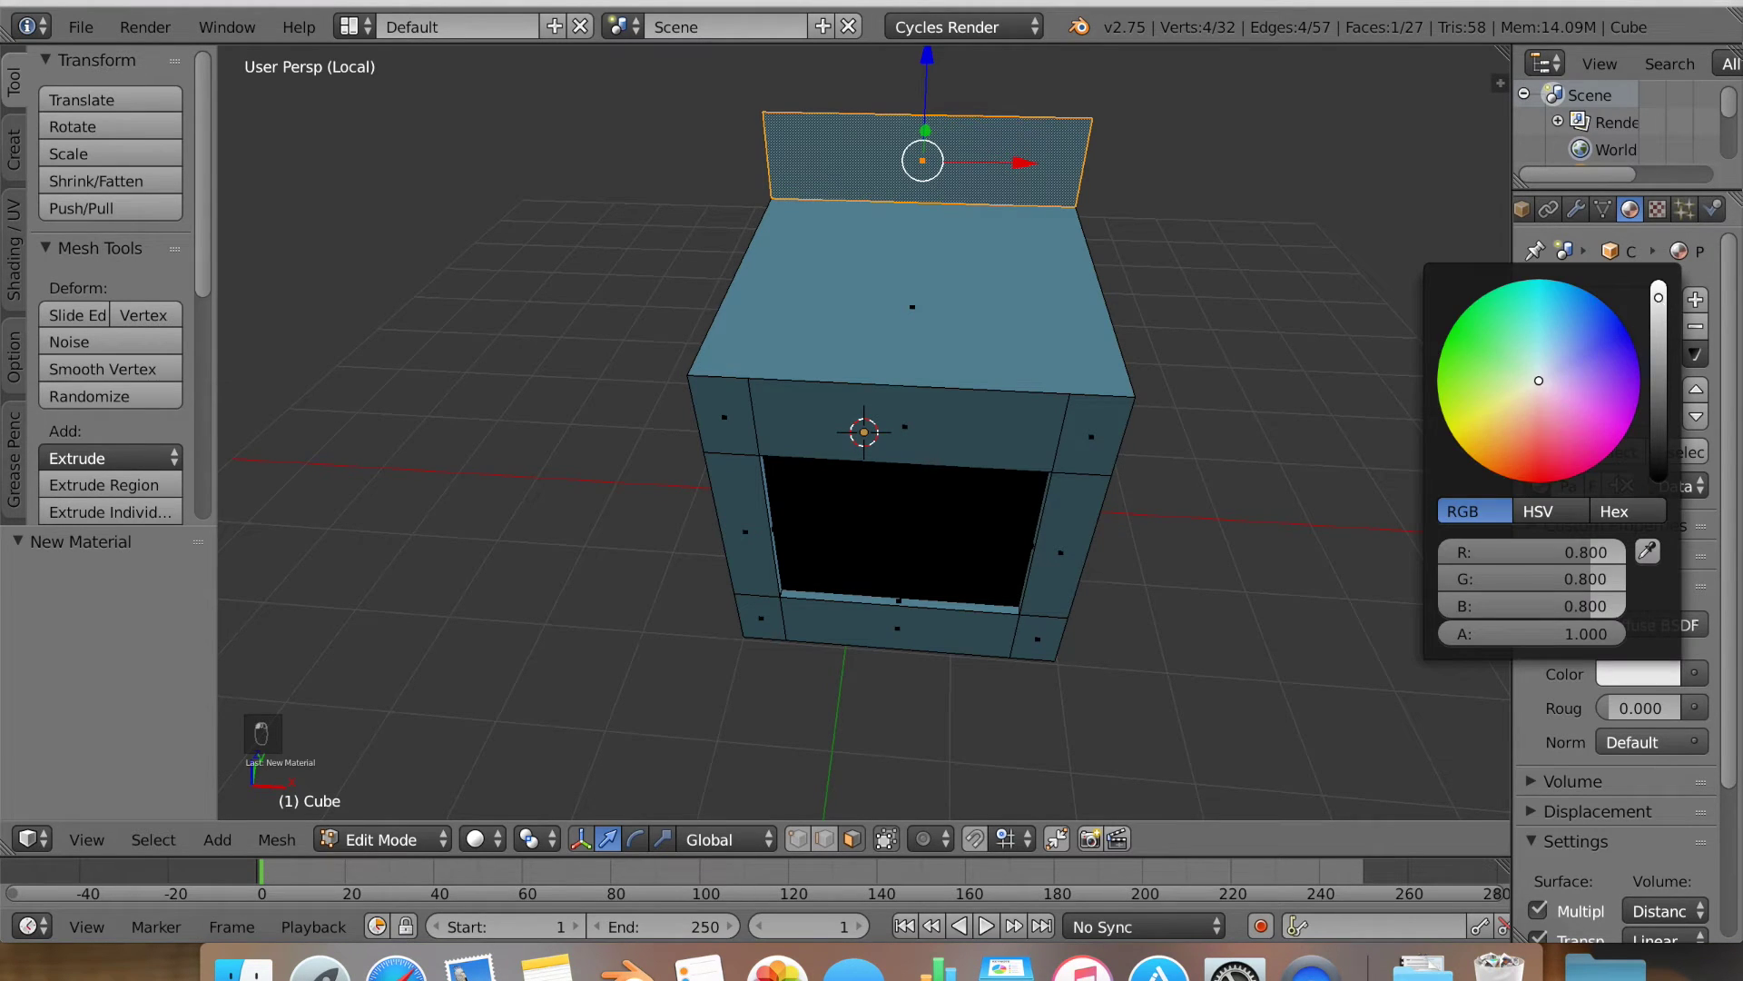
{"action": "left_click_drag", "start_coordinate": [1658, 296], "coordinate": [1658, 474]}
{"action": "scroll", "coordinate": [1690, 733], "scroll_direction": "down", "scroll_amount": 5}
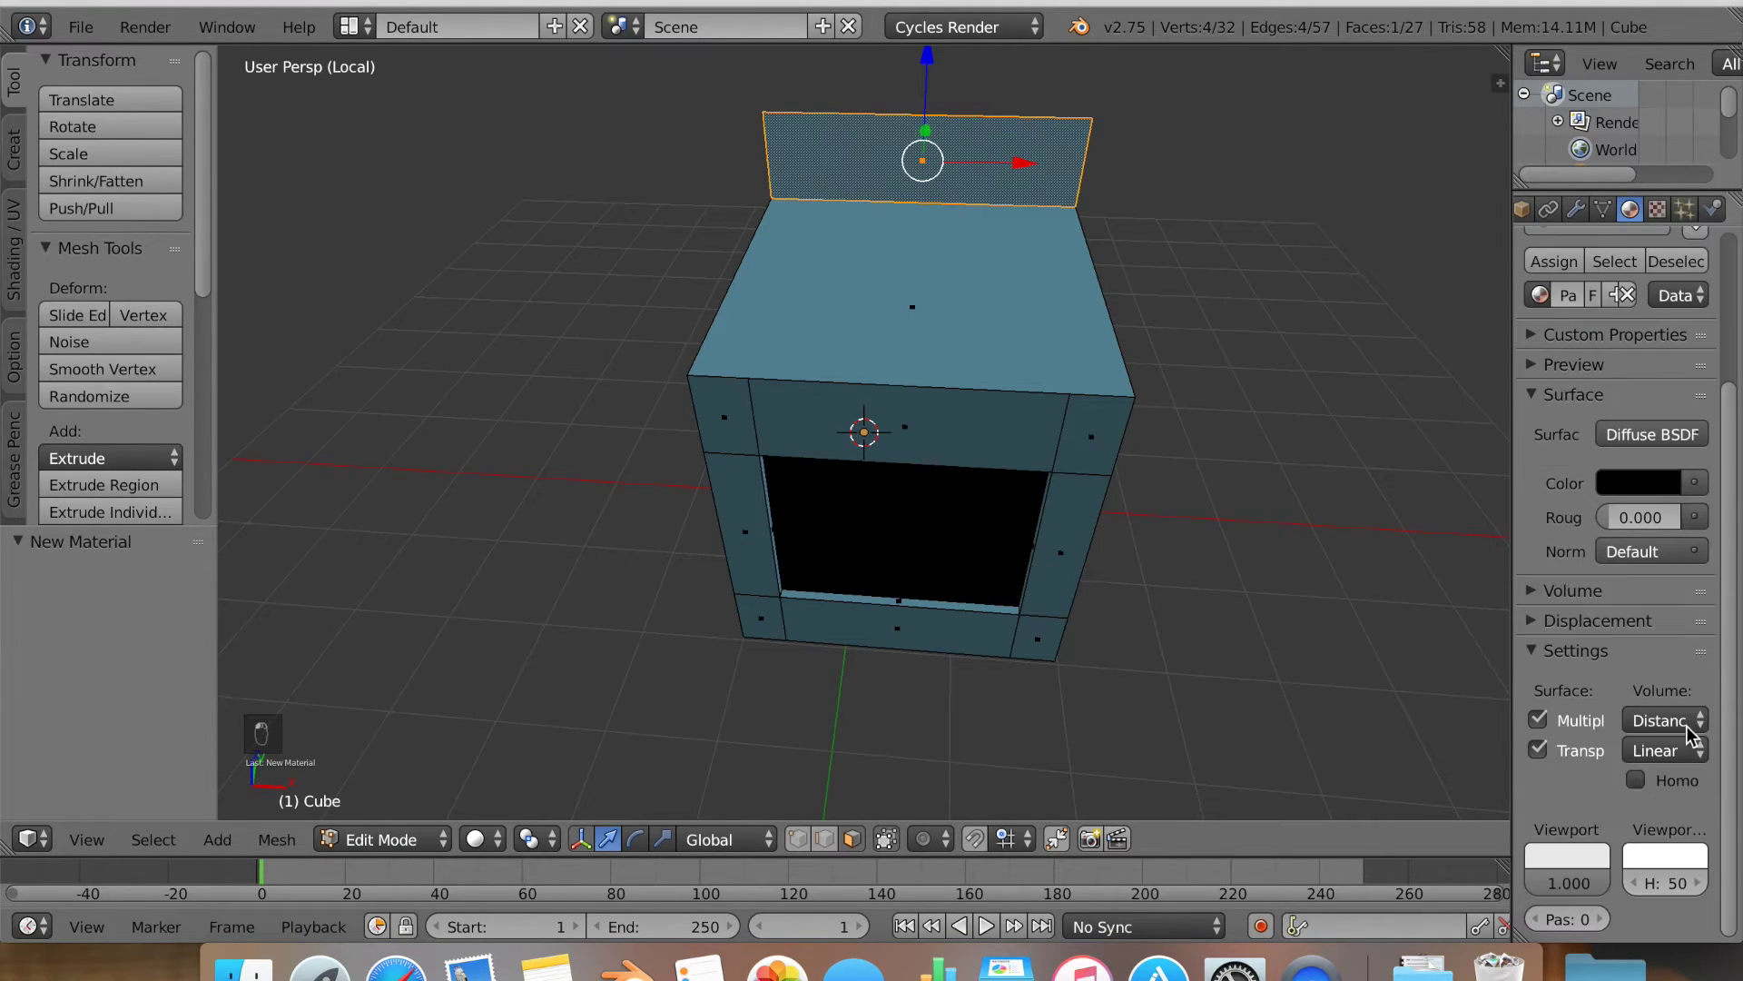
{"action": "left_click", "coordinate": [1610, 856]}
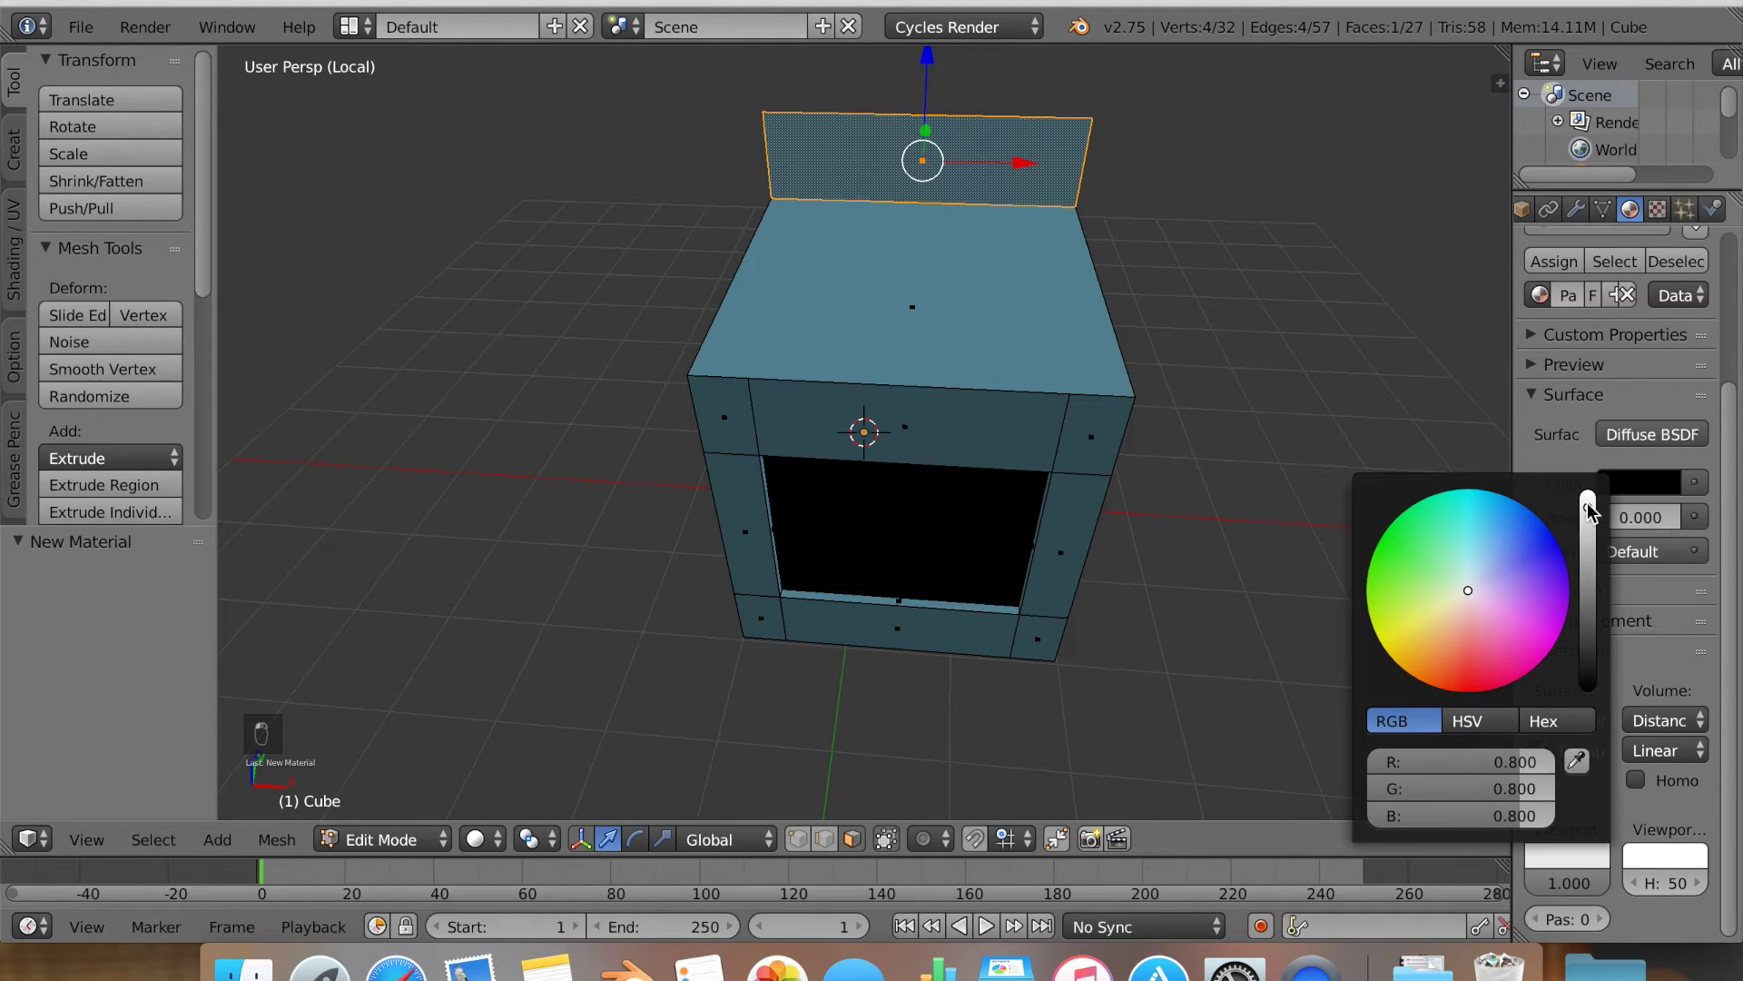
{"action": "left_click_drag", "start_coordinate": [1587, 512], "coordinate": [1588, 685]}
{"action": "scroll", "coordinate": [1727, 275], "scroll_direction": "up", "scroll_amount": 5}
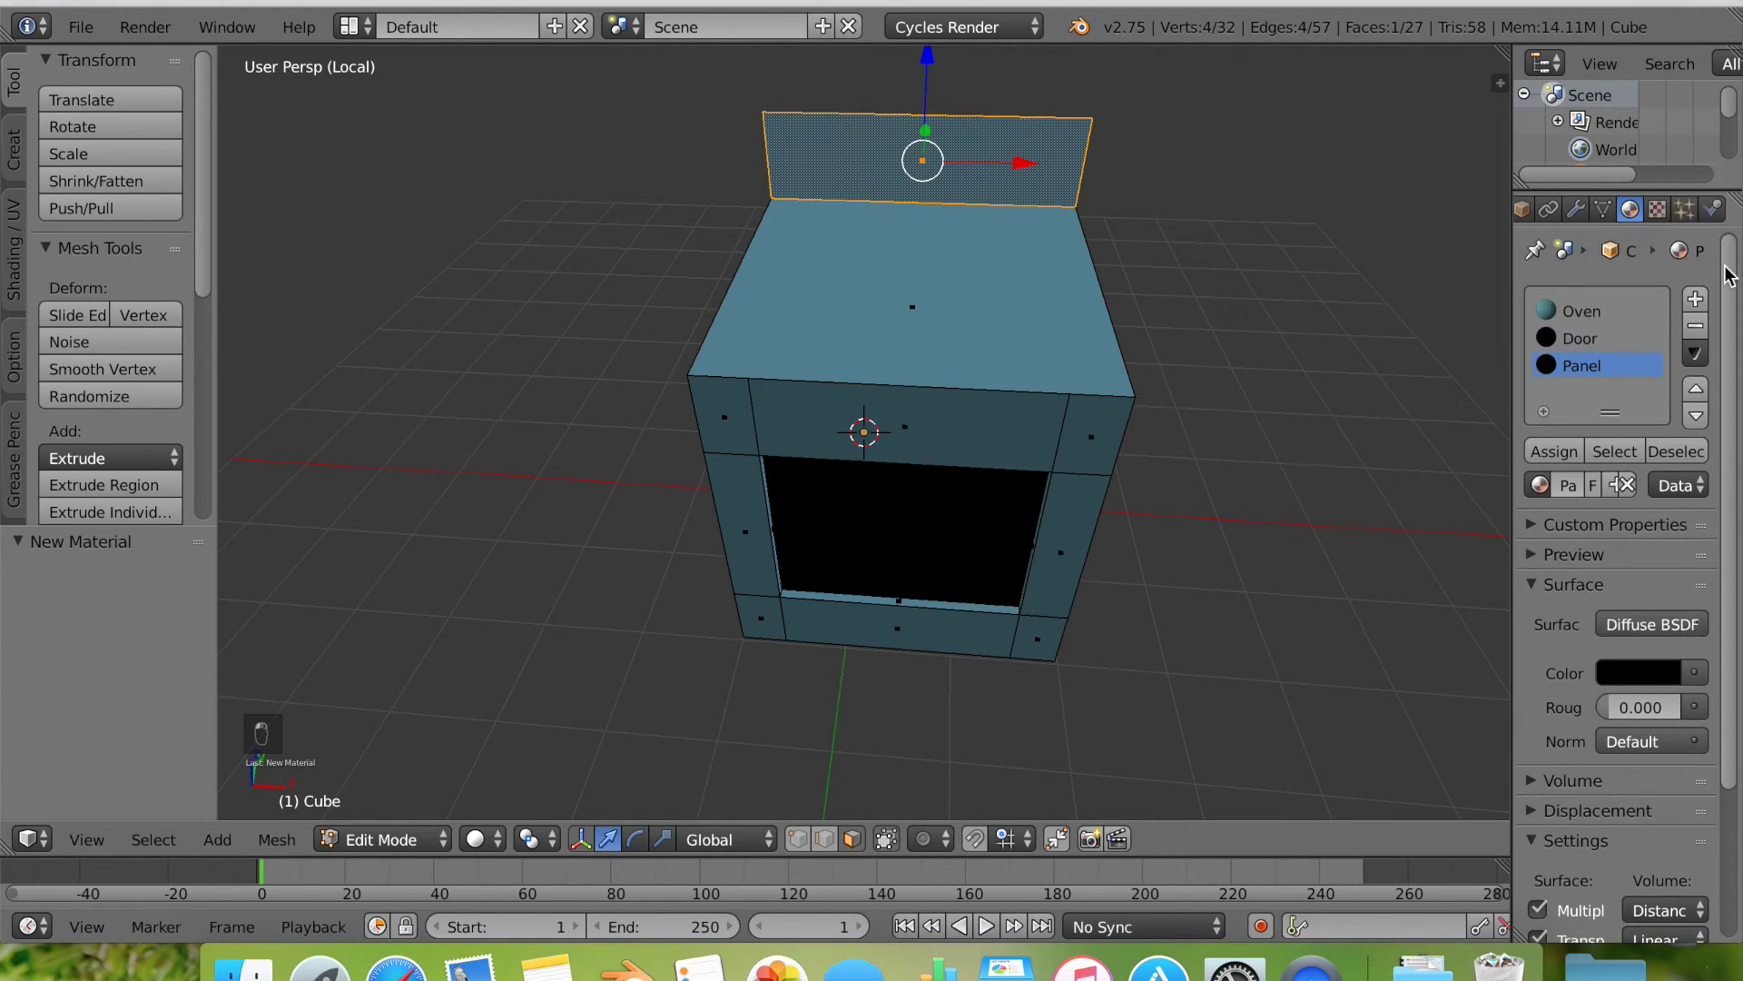
{"action": "left_click", "coordinate": [1555, 450]}
Select the oven's top face and add a fourth material slot with a new material named Top.
{"action": "right_click", "coordinate": [978, 294]}
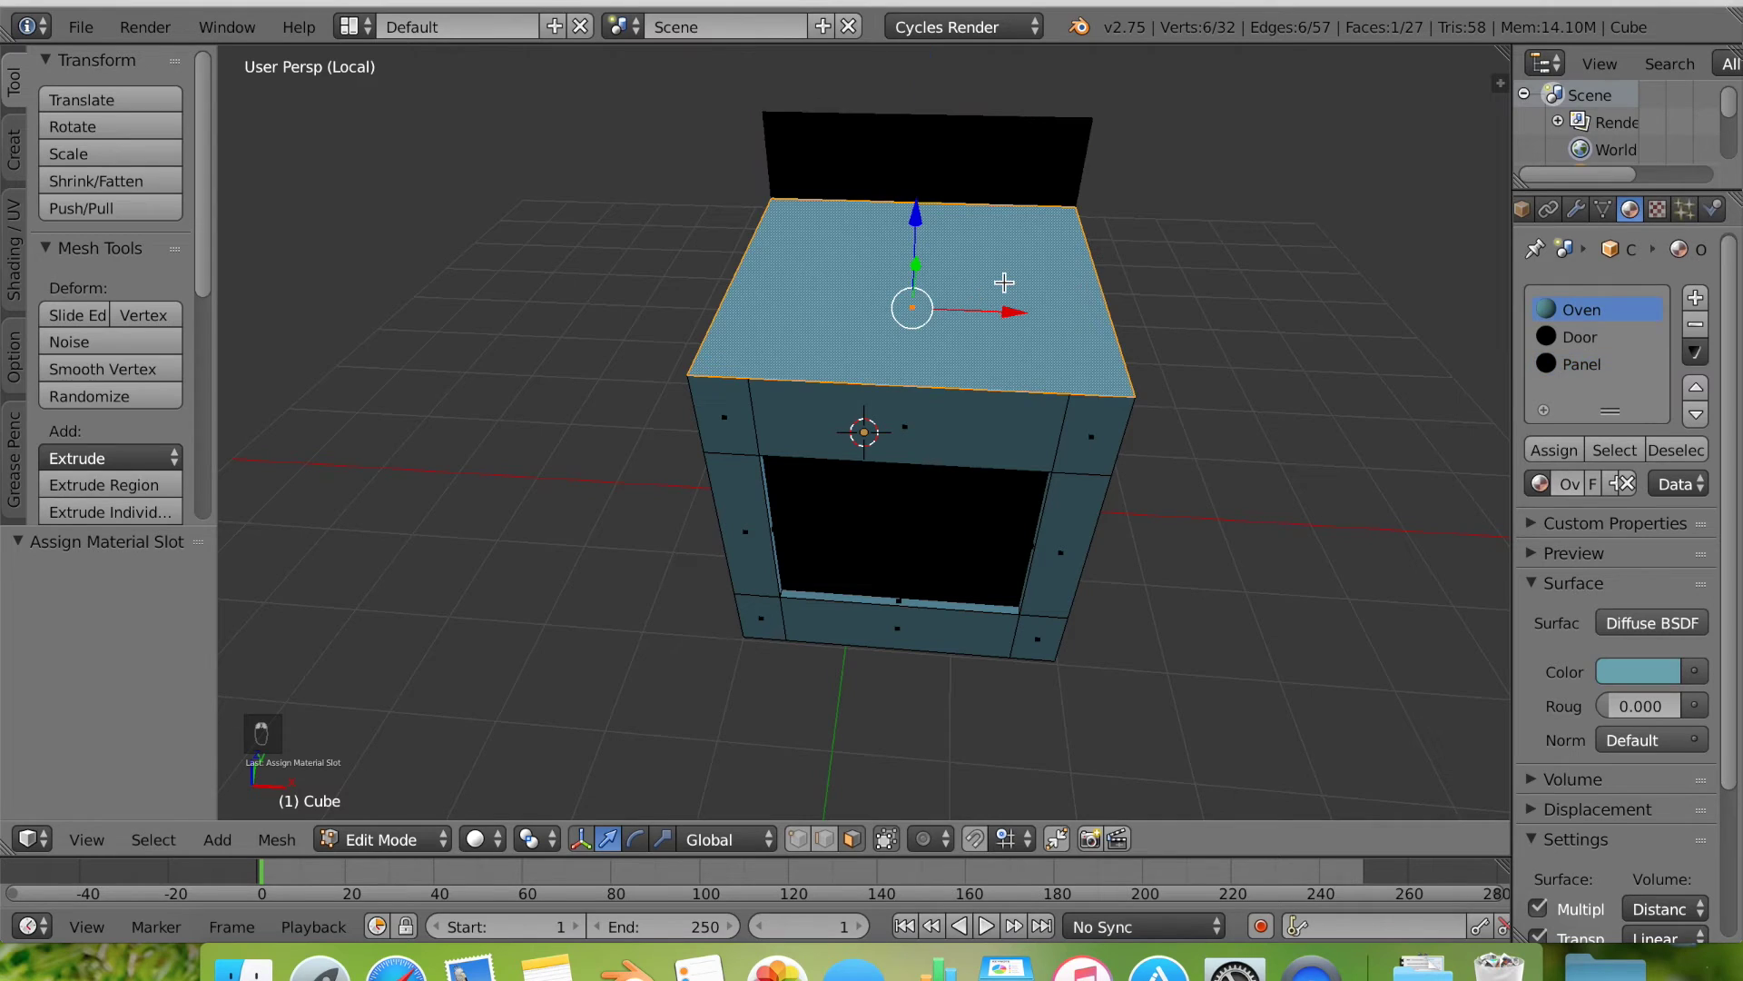
{"action": "left_click", "coordinate": [1696, 298]}
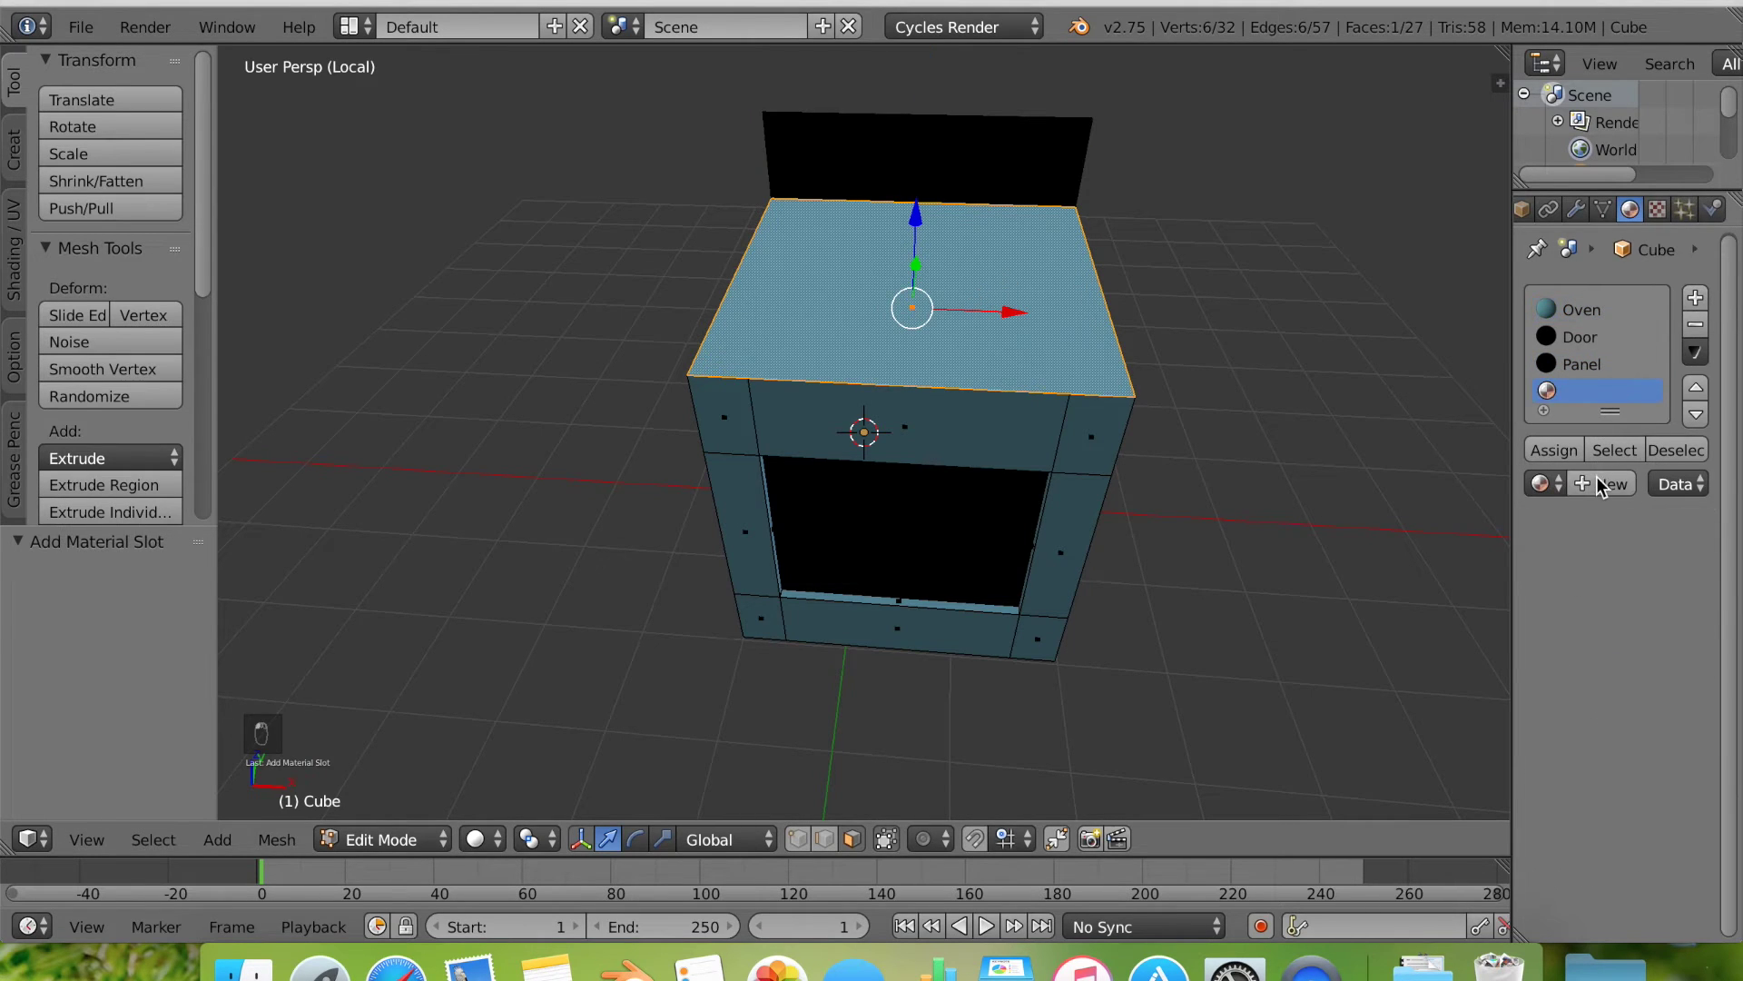
{"action": "left_click", "coordinate": [1591, 483]}
{"action": "double_click", "coordinate": [1585, 393]}
{"action": "type", "text": "To"}
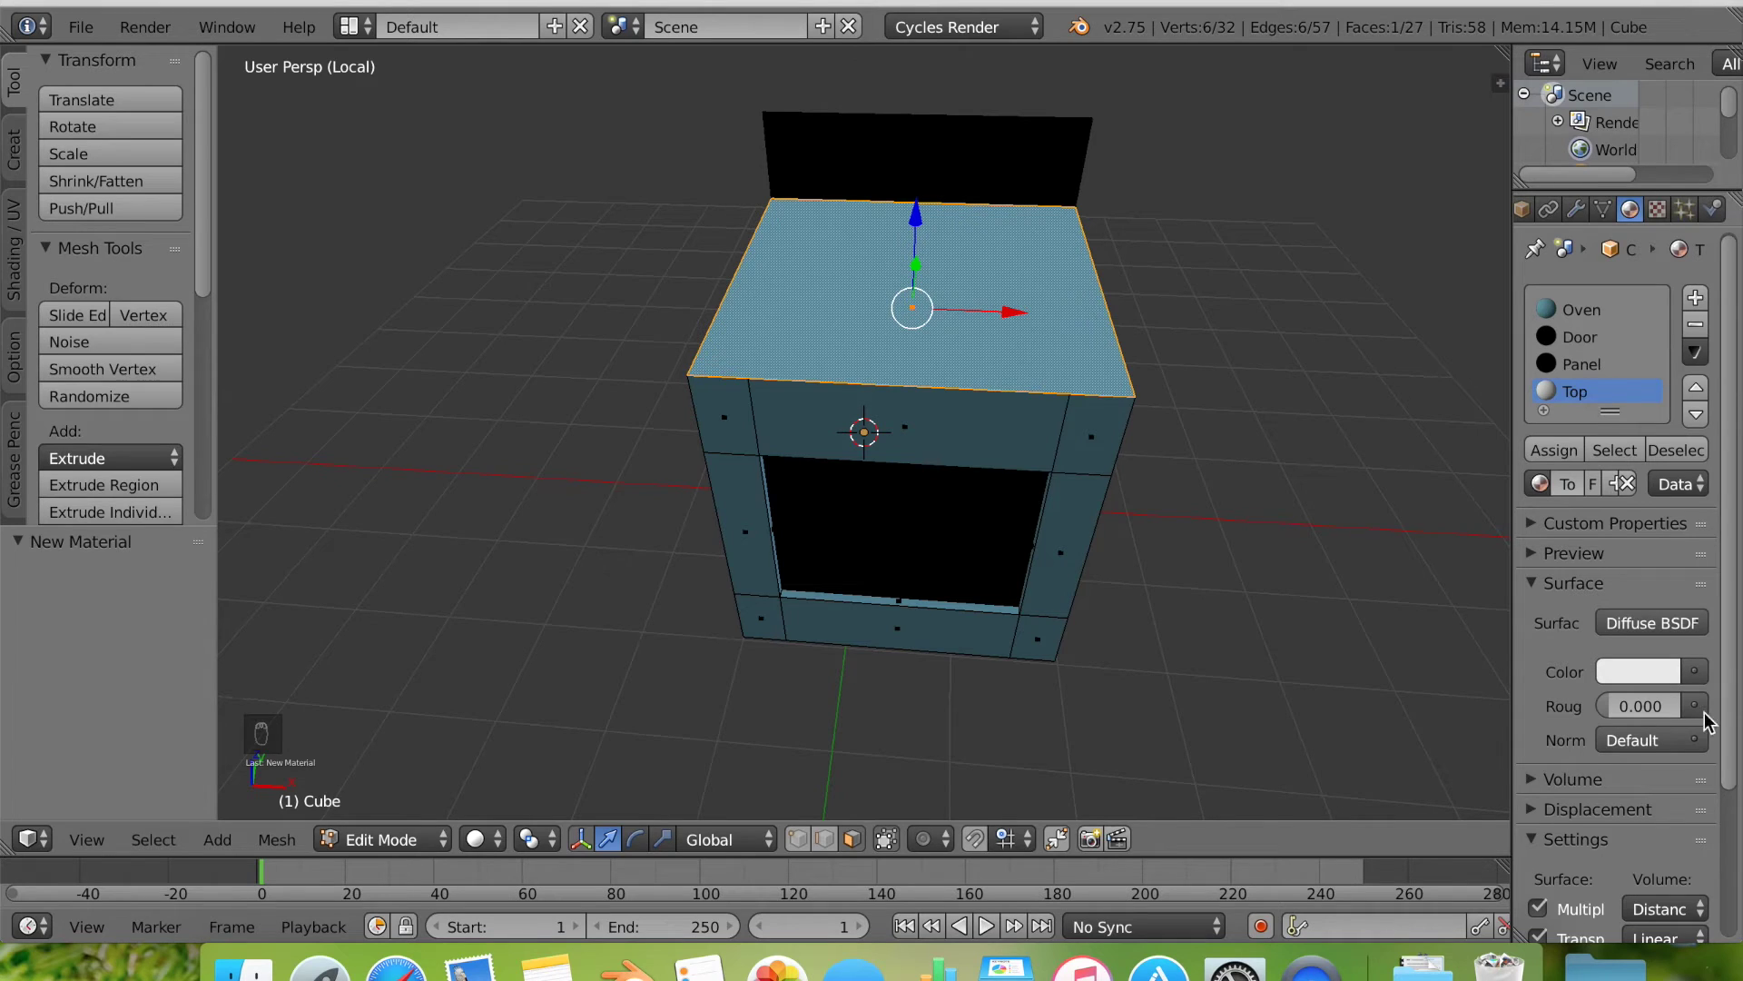
Set the Top material's diffuse and viewport colours to white and assign it to the oven's top face.
{"action": "left_click", "coordinate": [1639, 671]}
{"action": "left_click", "coordinate": [1658, 298]}
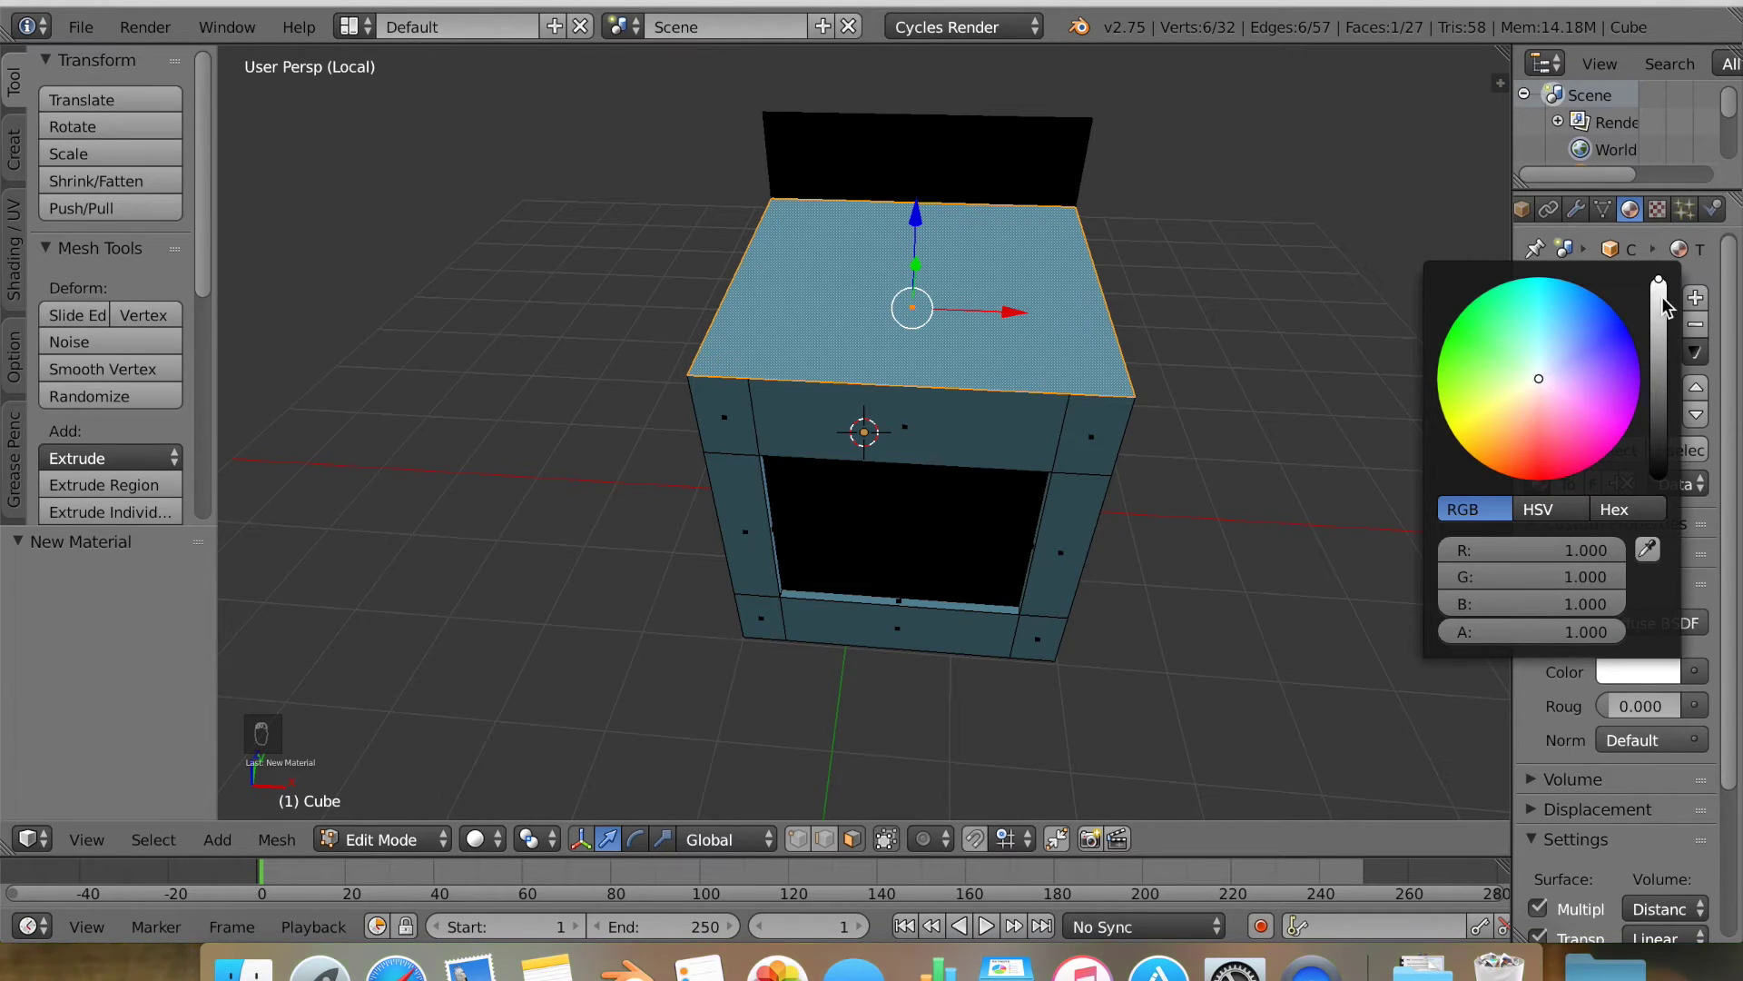
{"action": "scroll", "coordinate": [1691, 817], "scroll_direction": "down", "scroll_amount": 5}
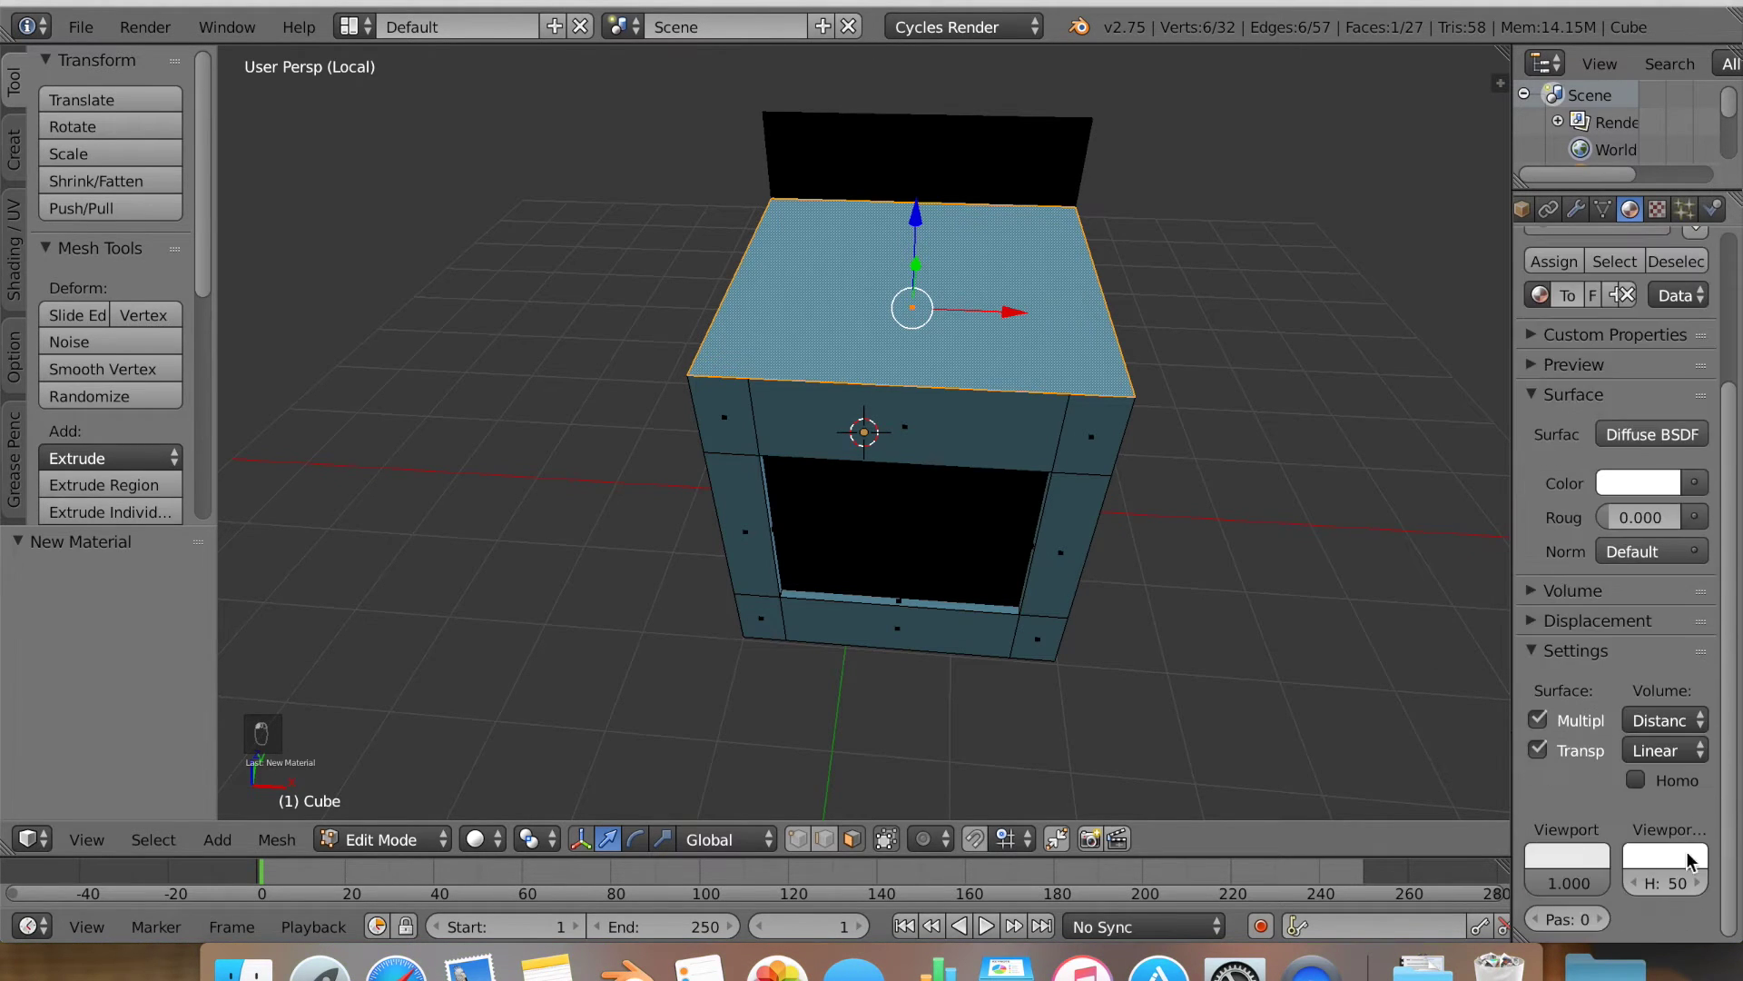
{"action": "left_click", "coordinate": [1581, 856]}
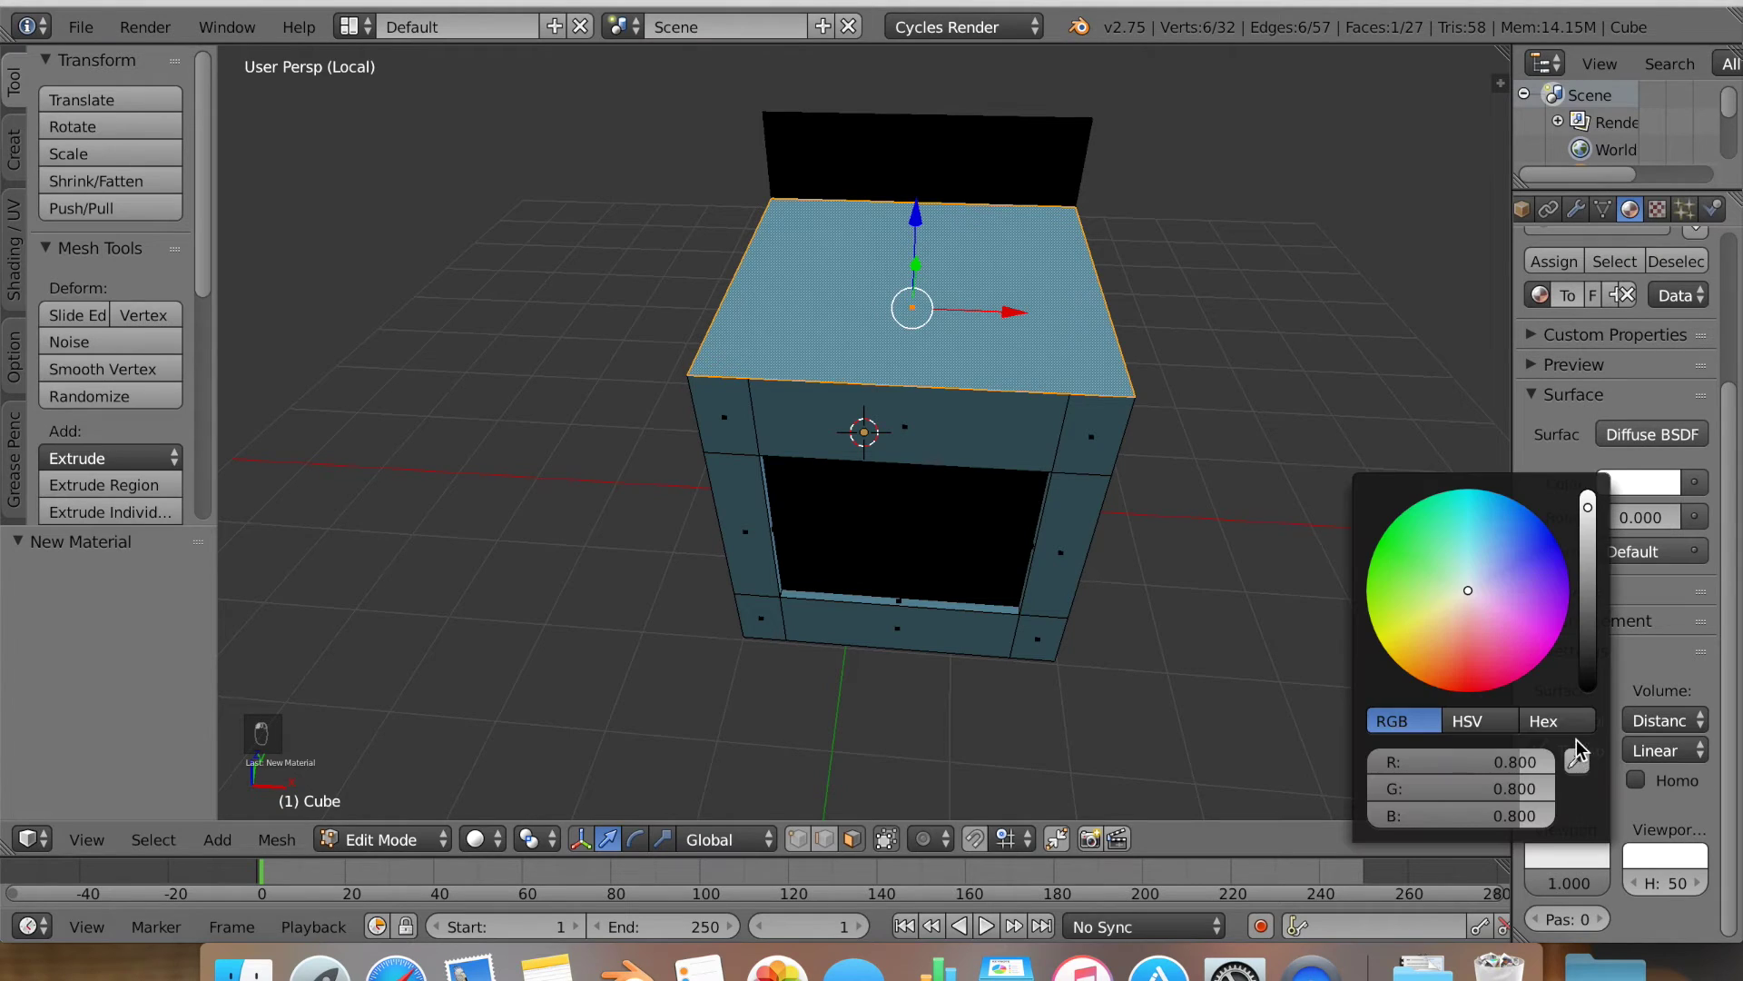
{"action": "left_click", "coordinate": [1588, 510]}
{"action": "scroll", "coordinate": [1706, 500], "scroll_direction": "up", "scroll_amount": 5}
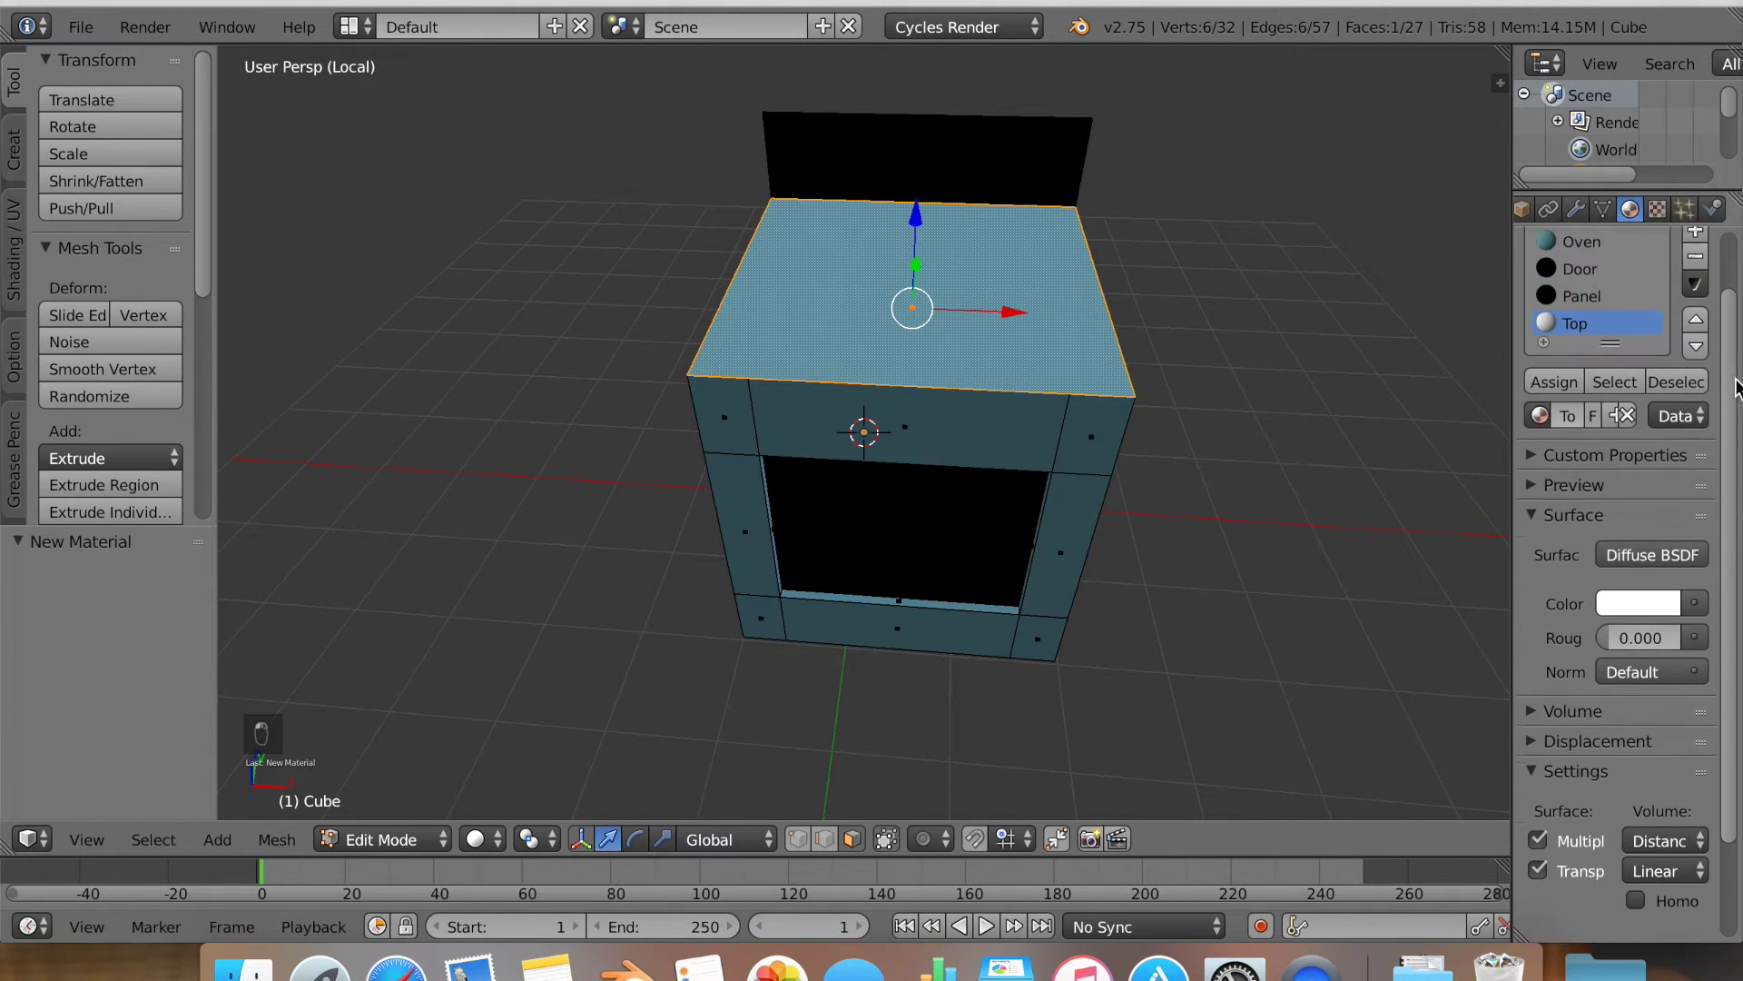
{"action": "left_click", "coordinate": [1535, 449]}
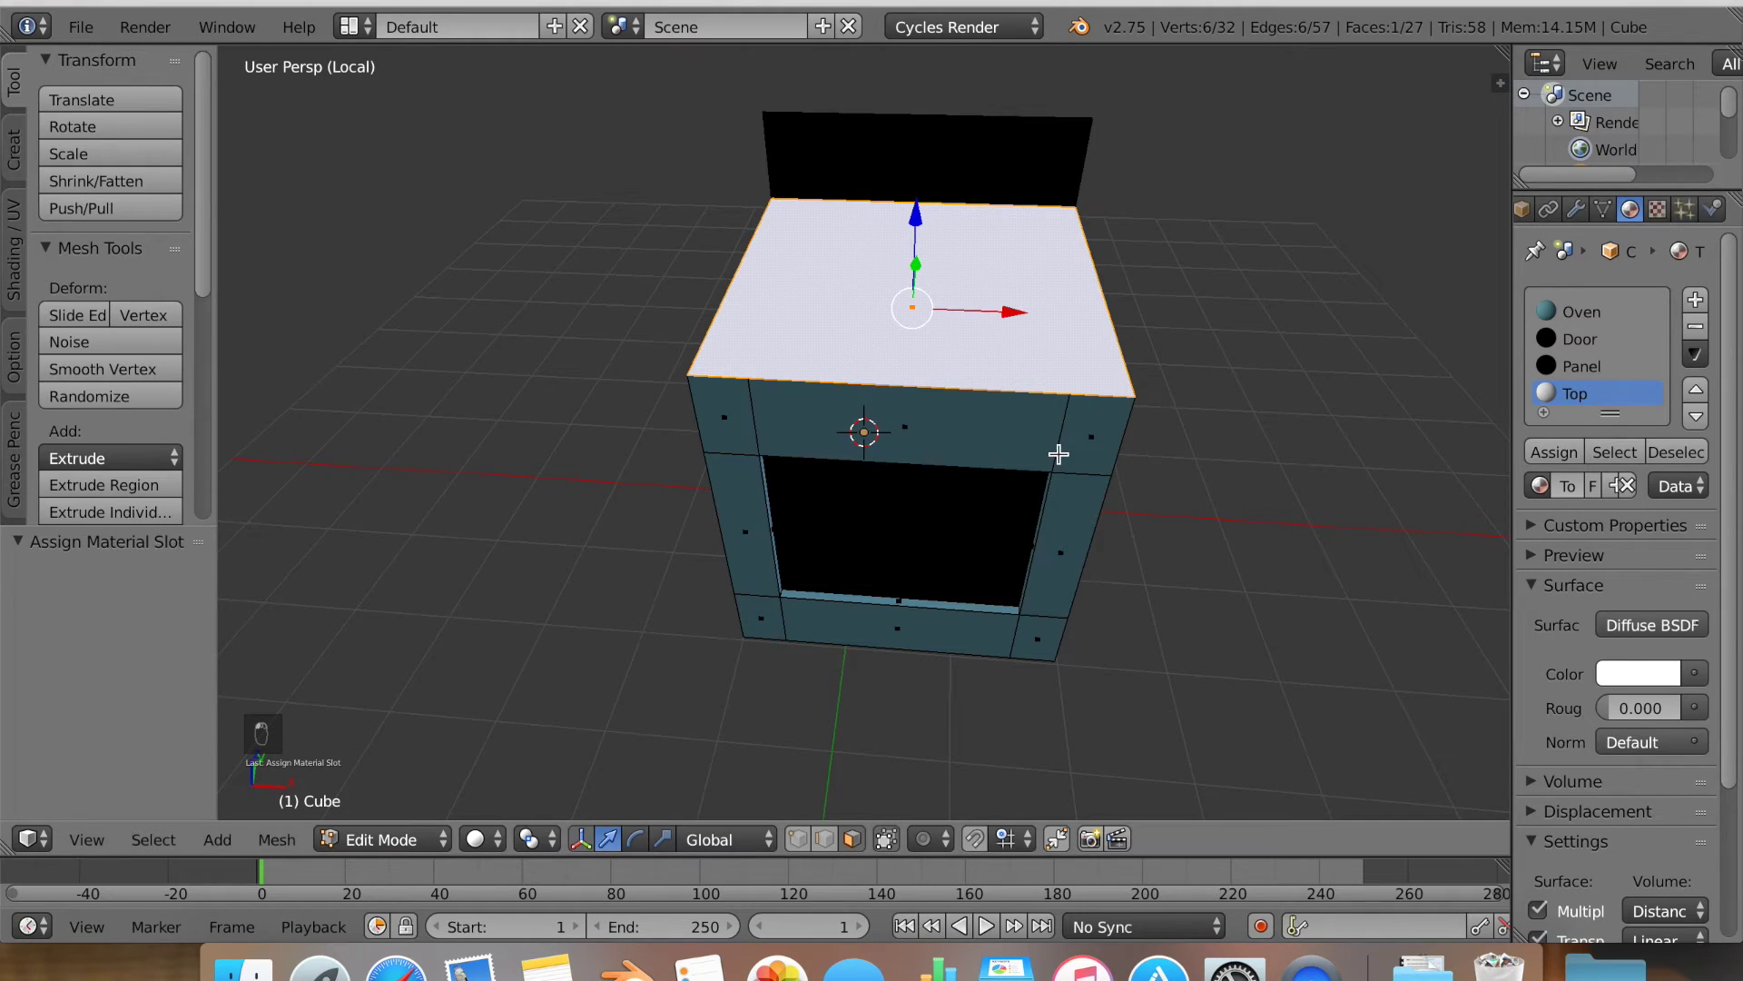
Return to Object Mode, add a new cube mesh and move it along the Y axis to stand in front of the oven.
{"action": "key", "text": "Tab"}
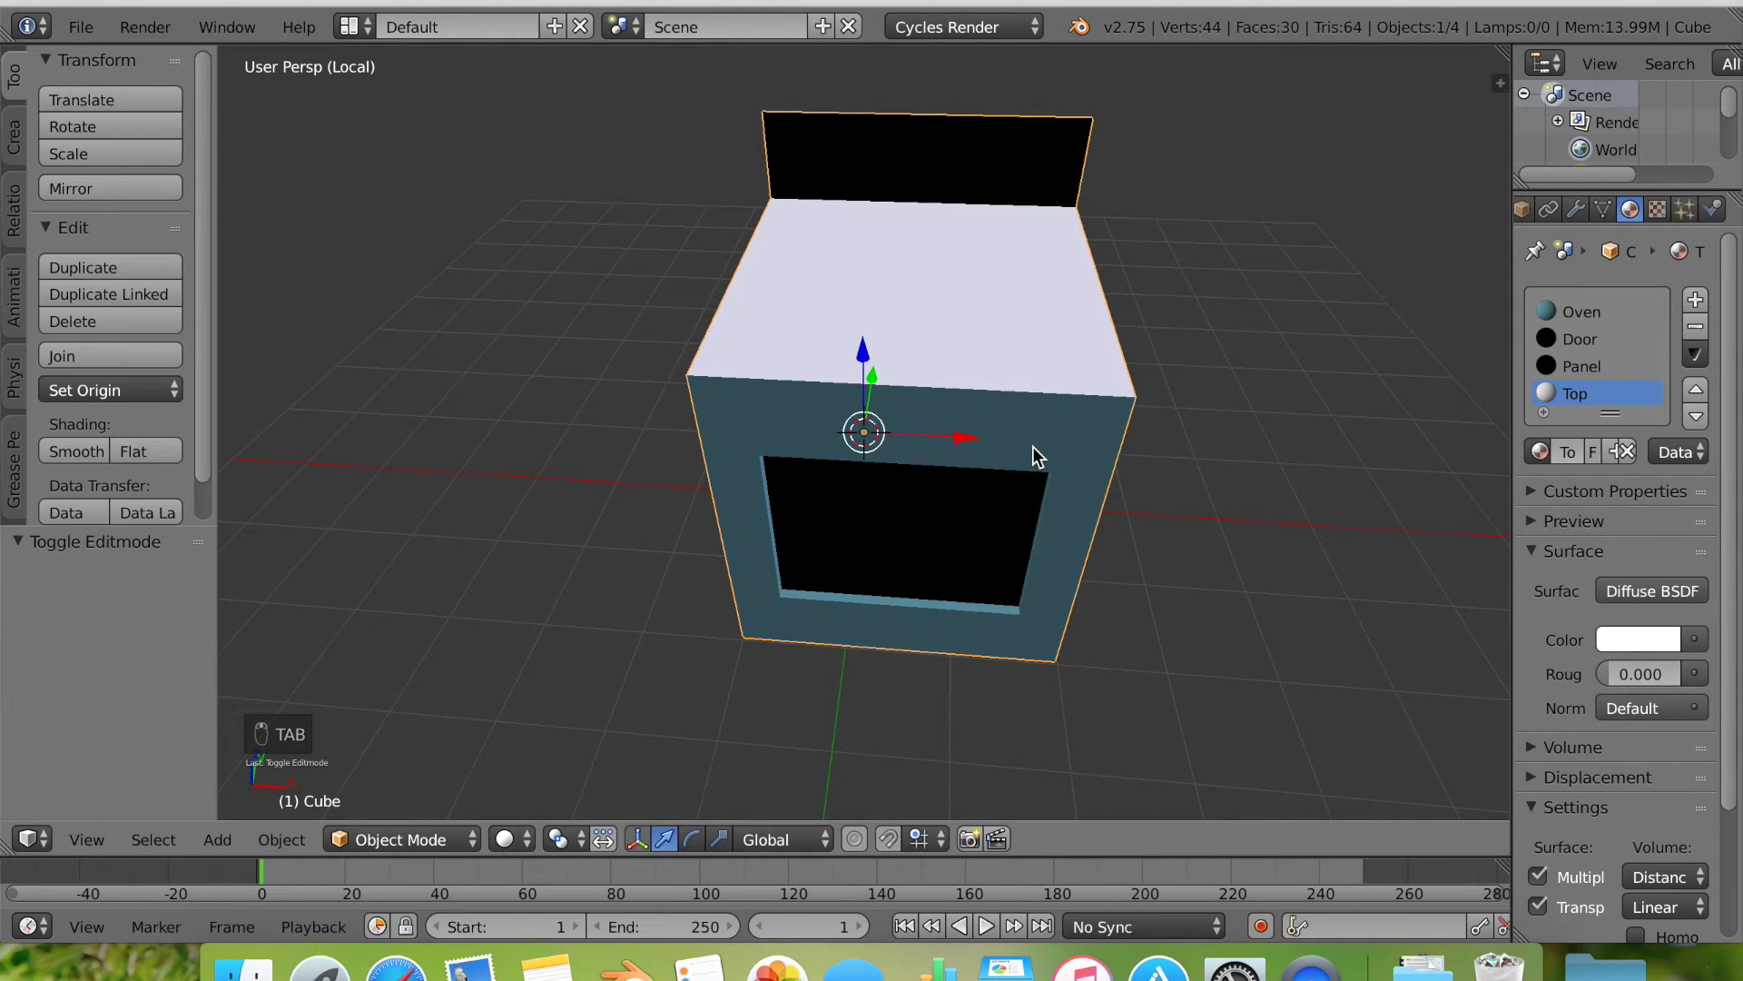
{"action": "key", "text": "shift+a"}
{"action": "mouse_move", "coordinate": [961, 434]}
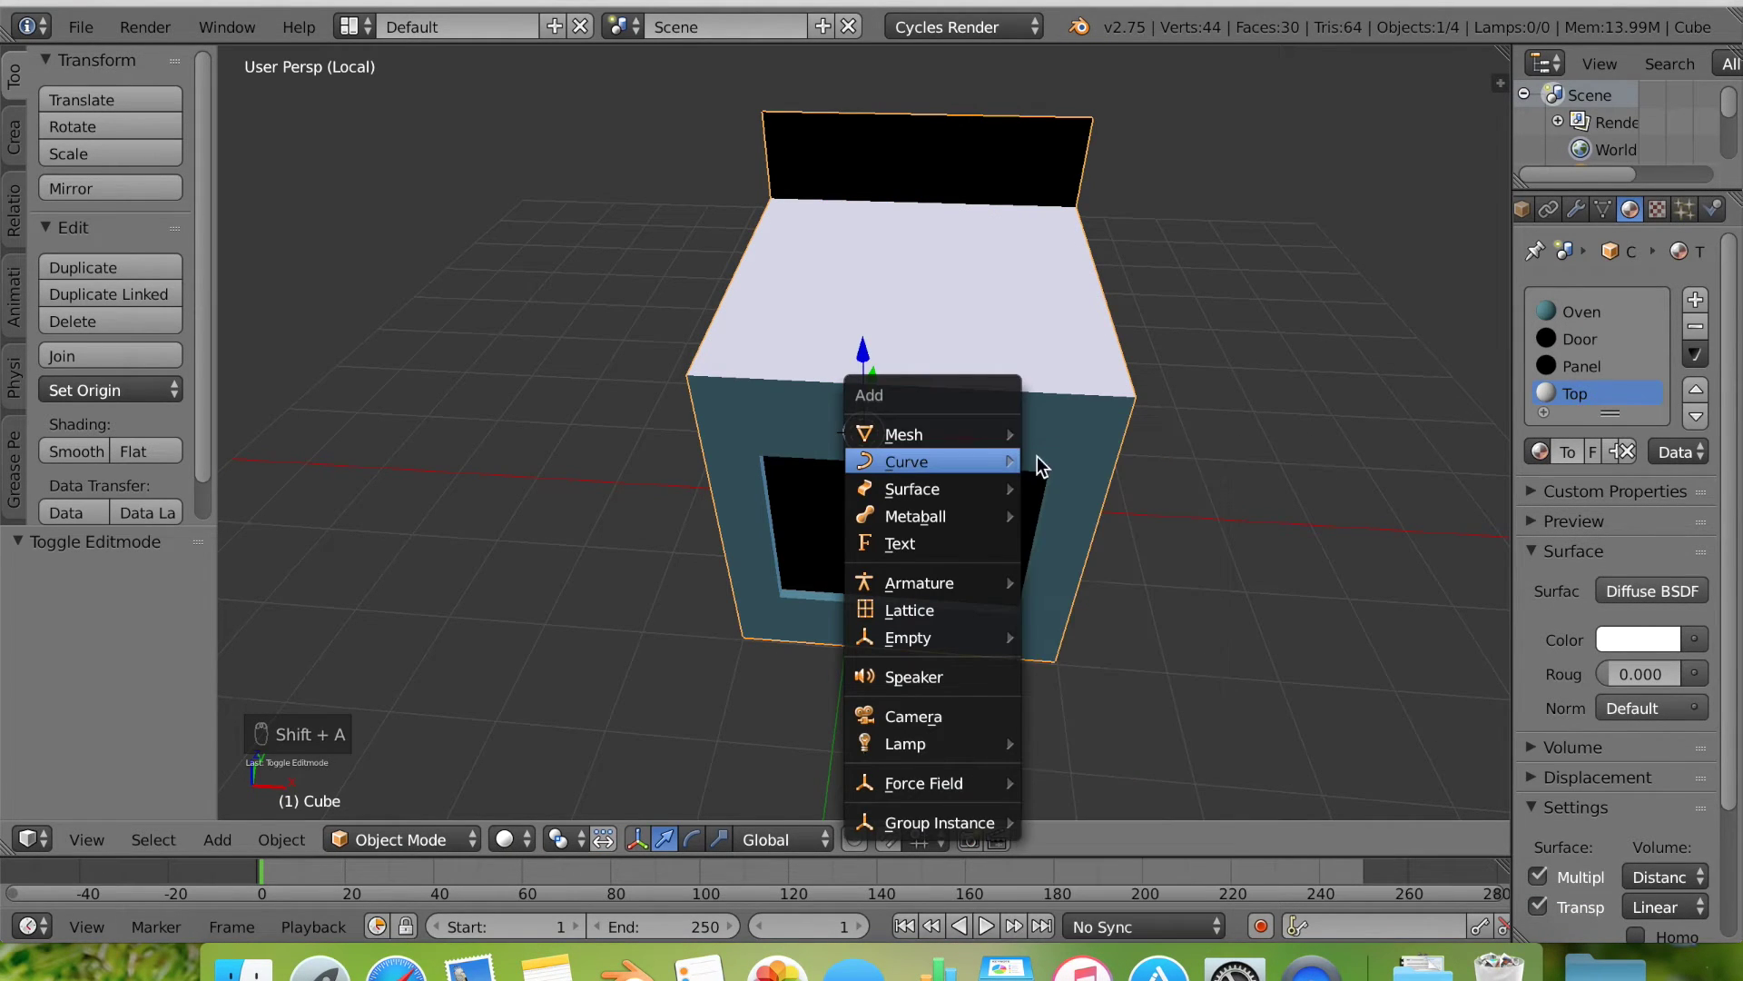
{"action": "left_click", "coordinate": [1051, 470]}
{"action": "key", "text": "g"}
{"action": "key", "text": "y"}
{"action": "left_click", "coordinate": [861, 592]}
Flatten the new cube into a slab by lowering its top face about 1.83 units along Z in Edit Mode.
{"action": "key", "text": "Tab"}
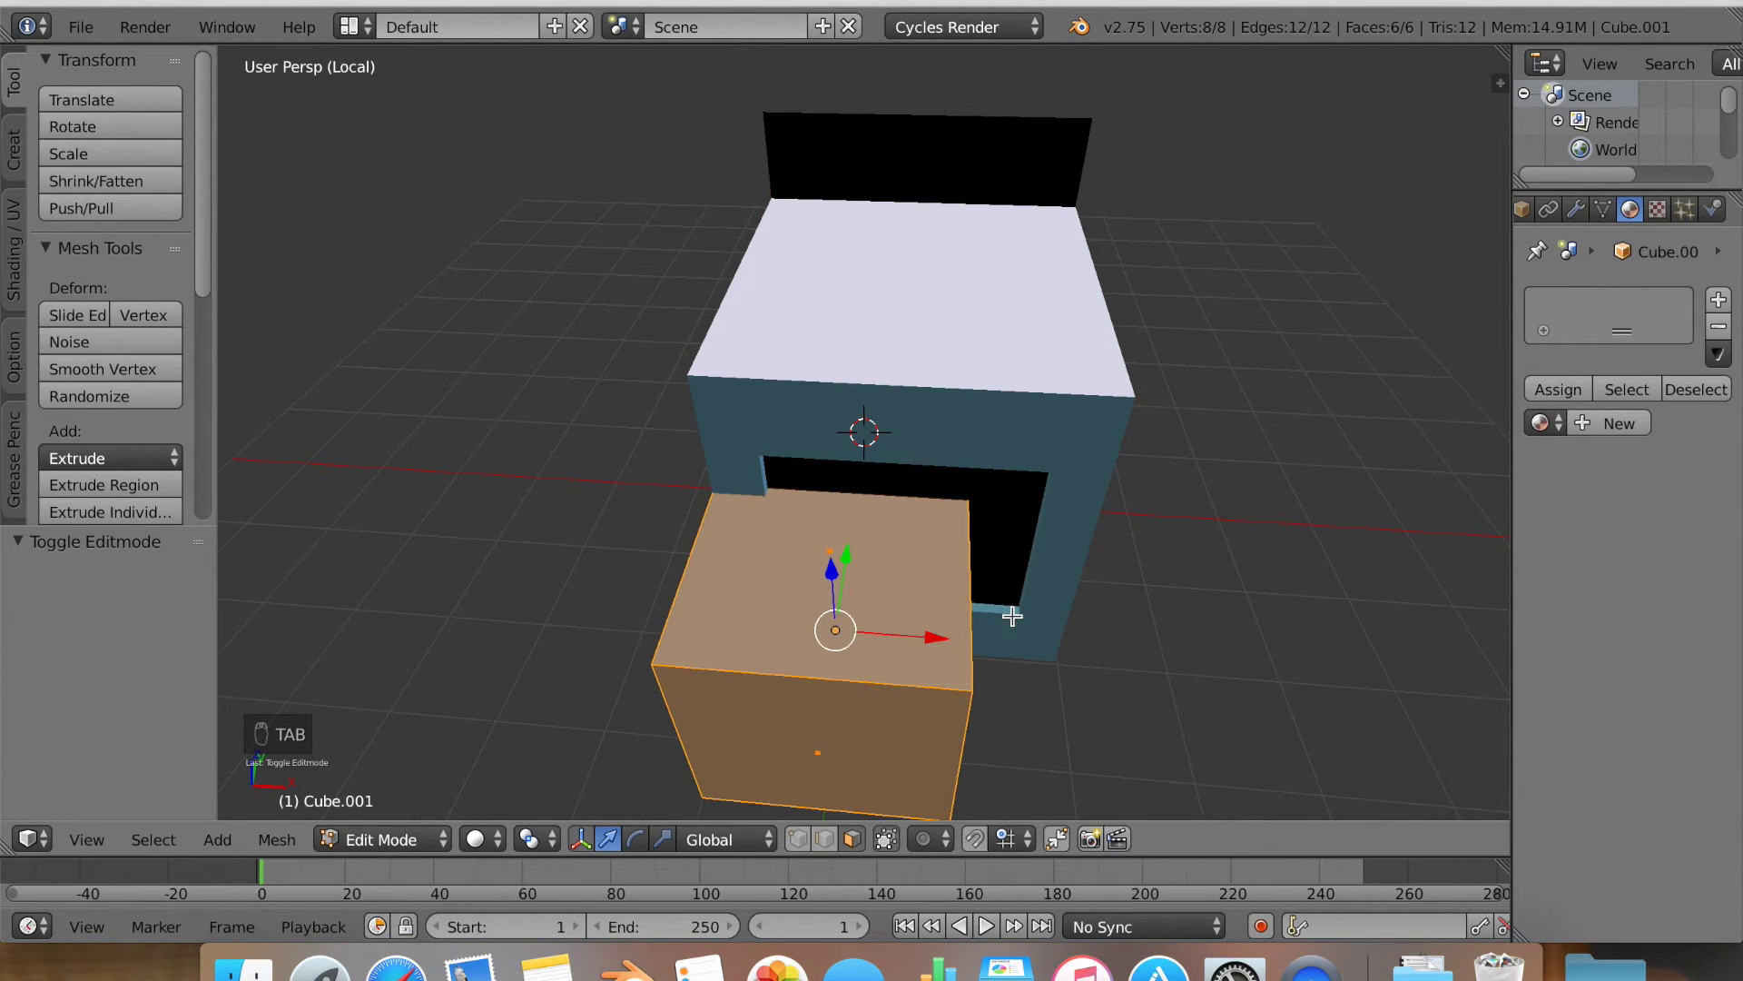
{"action": "middle_click_drag", "start_coordinate": [1013, 616], "coordinate": [996, 577]}
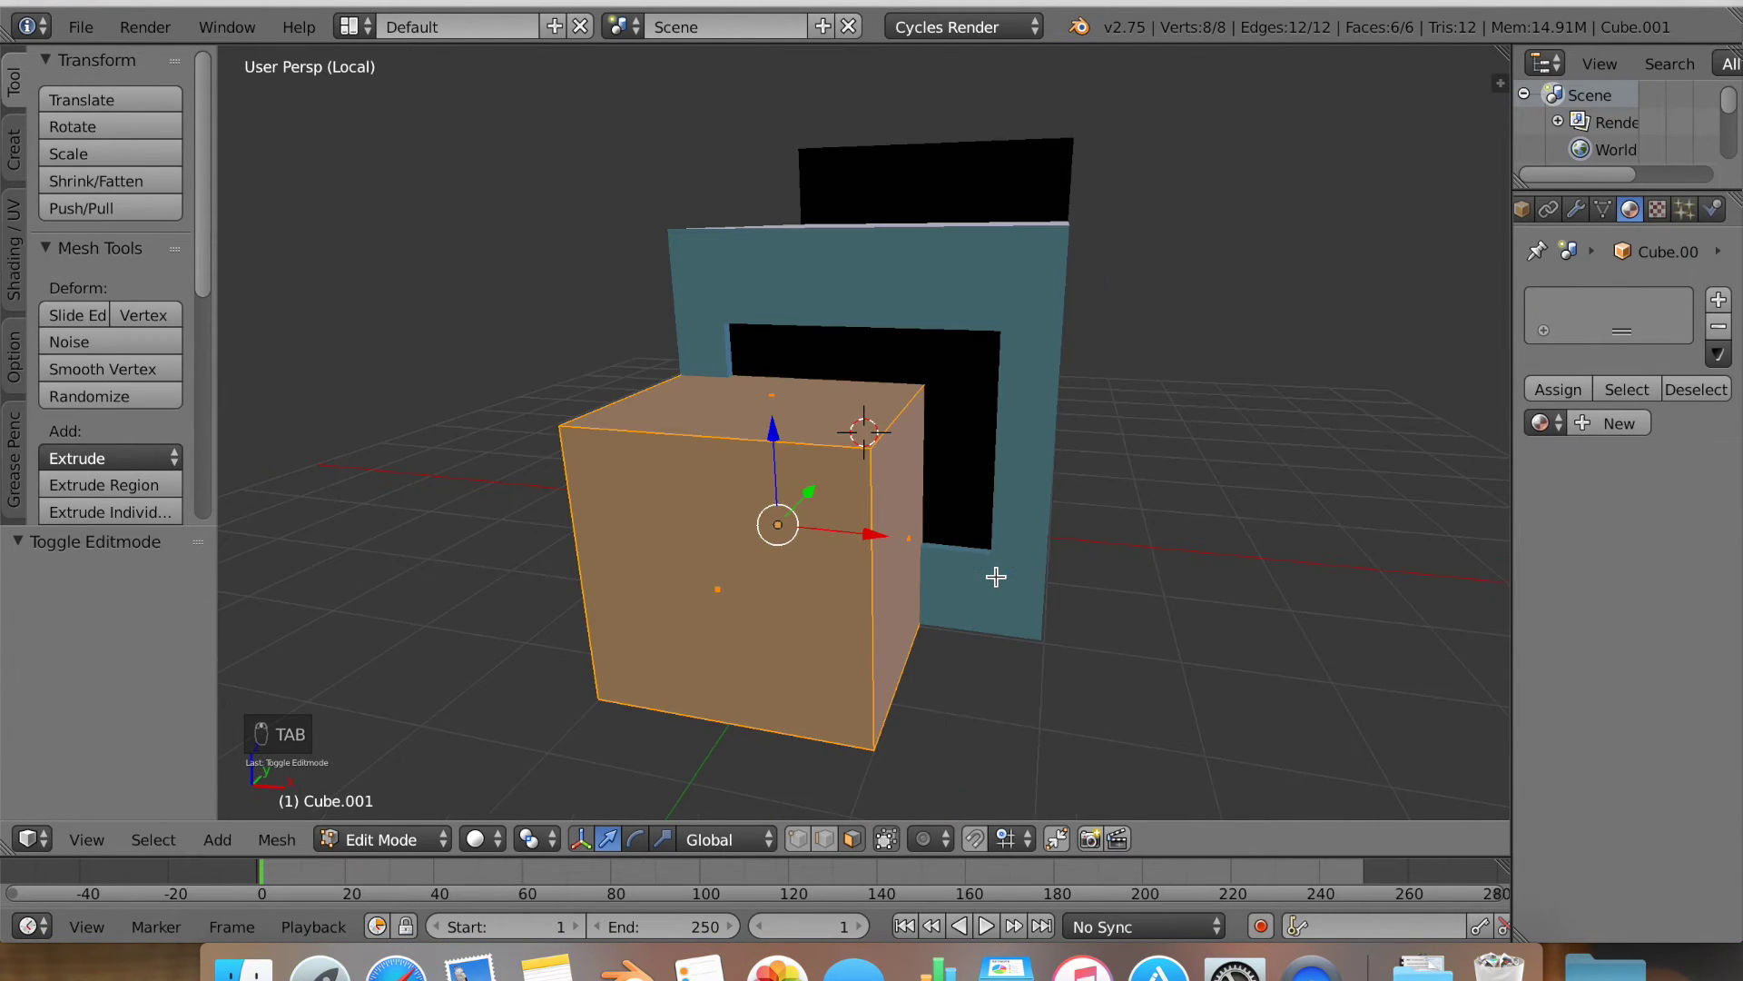
{"action": "right_click", "coordinate": [798, 416]}
{"action": "left_click_drag", "start_coordinate": [761, 315], "coordinate": [778, 531]}
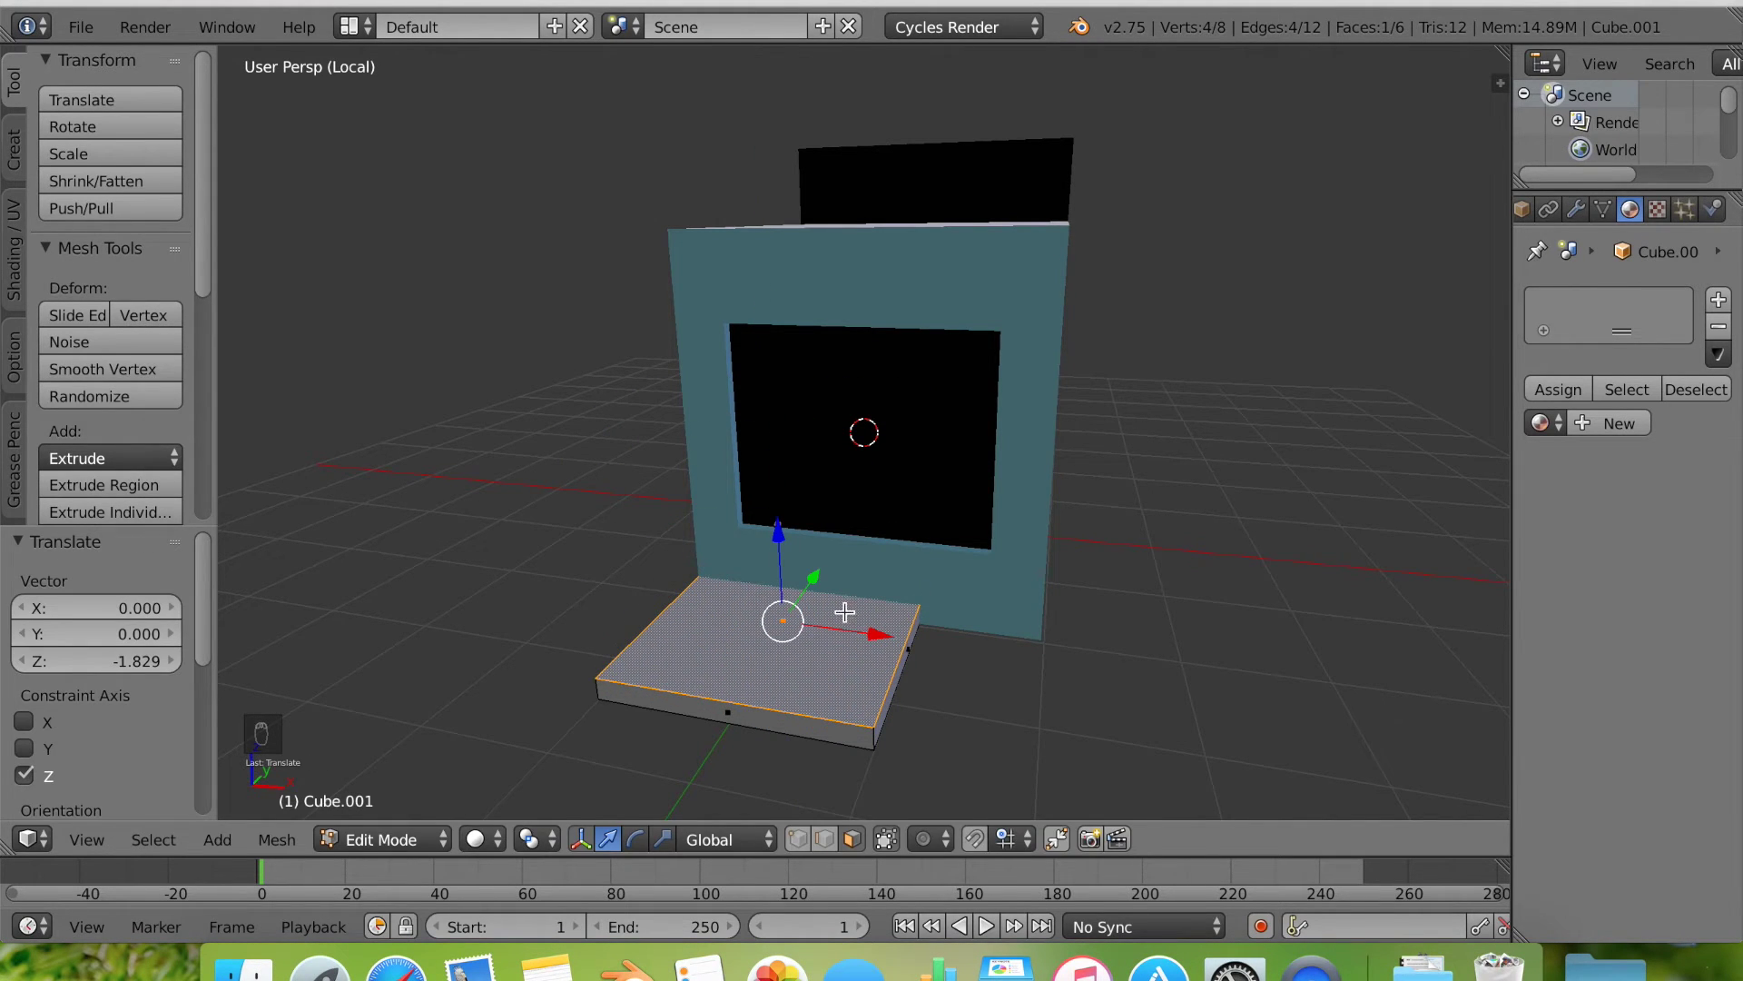
Move the whole slab about 0.8 units along Y away from the oven.
{"action": "key", "text": "a"}
{"action": "key", "text": "a"}
{"action": "left_click_drag", "start_coordinate": [812, 590], "coordinate": [766, 650]}
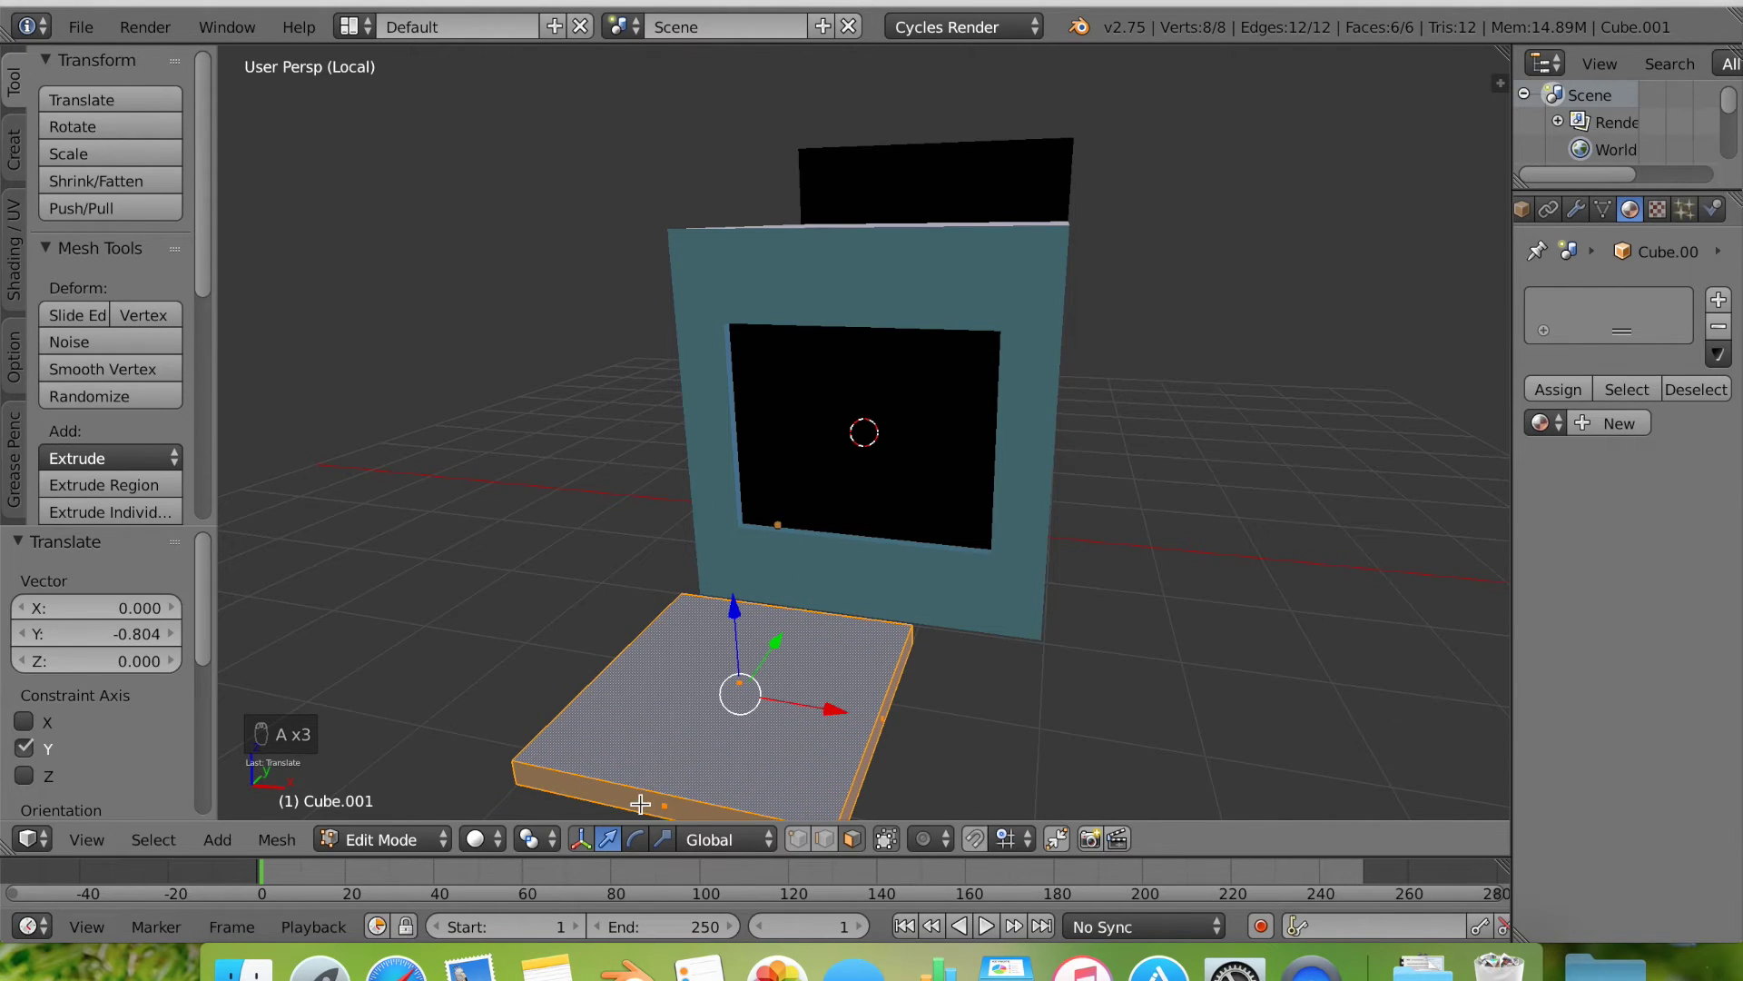
Narrow the slab into a thin bar by moving its front face about 1.78 units along Y, and hide the tool shelf.
{"action": "right_click", "coordinate": [640, 804]}
{"action": "key", "text": "g"}
{"action": "key", "text": "y"}
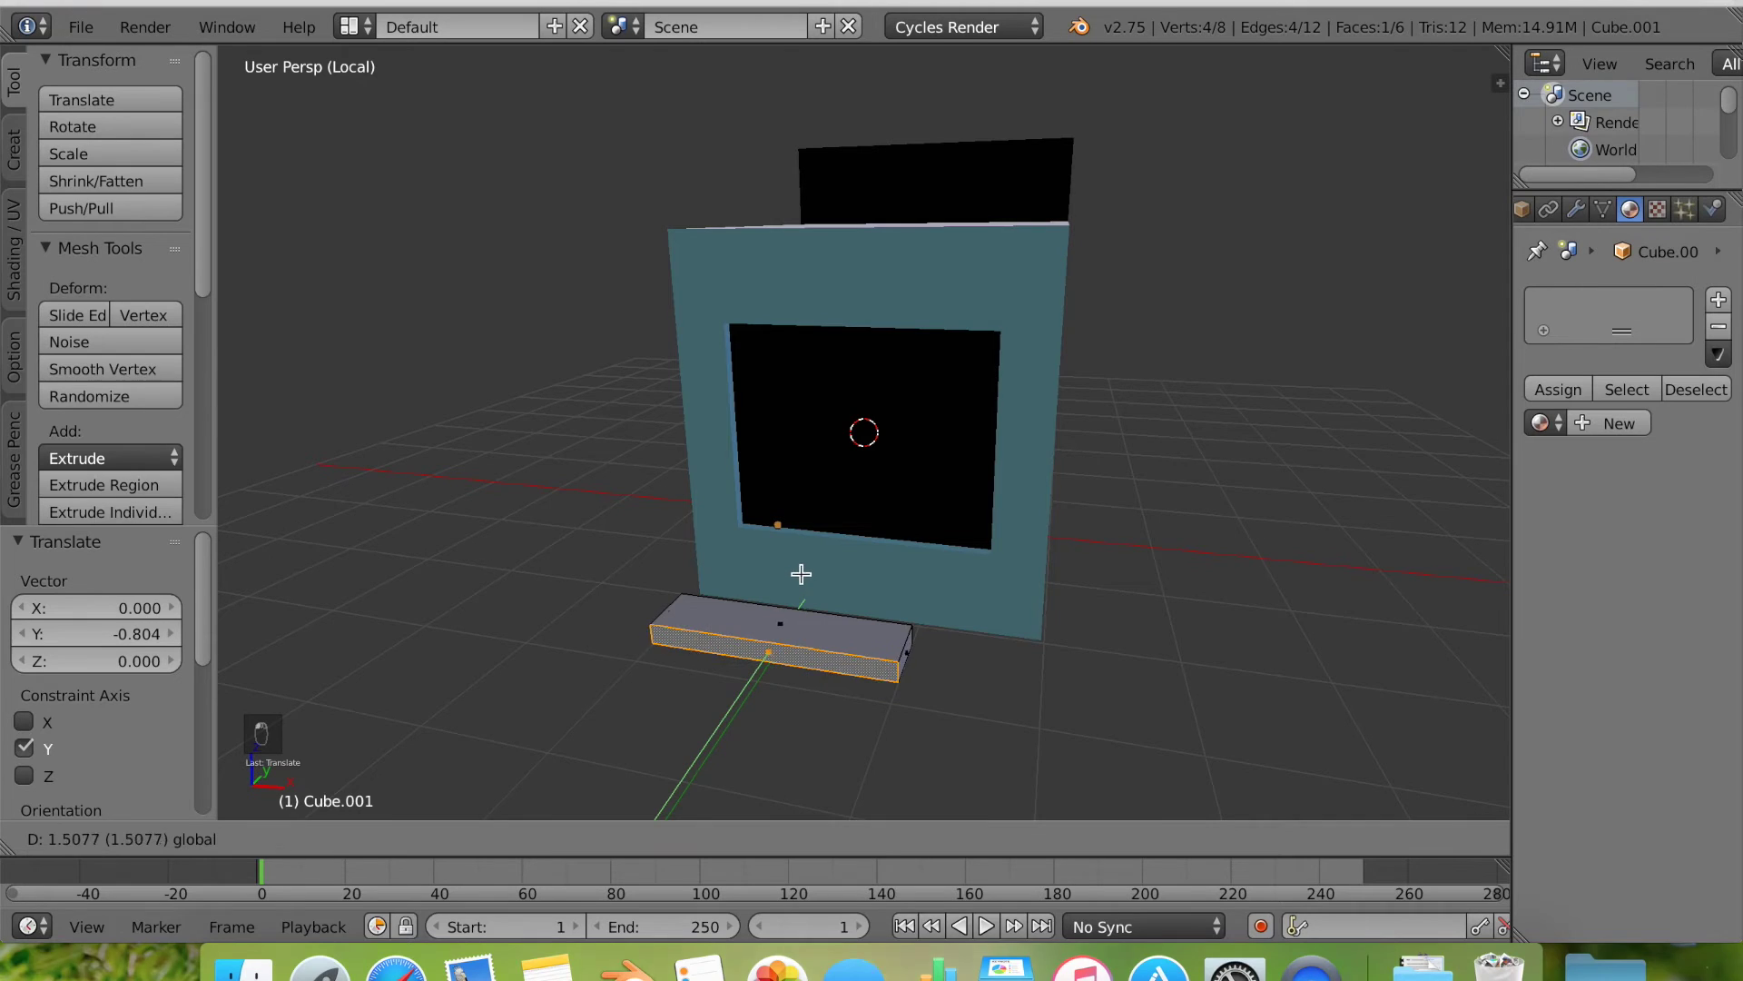
{"action": "left_click", "coordinate": [694, 577]}
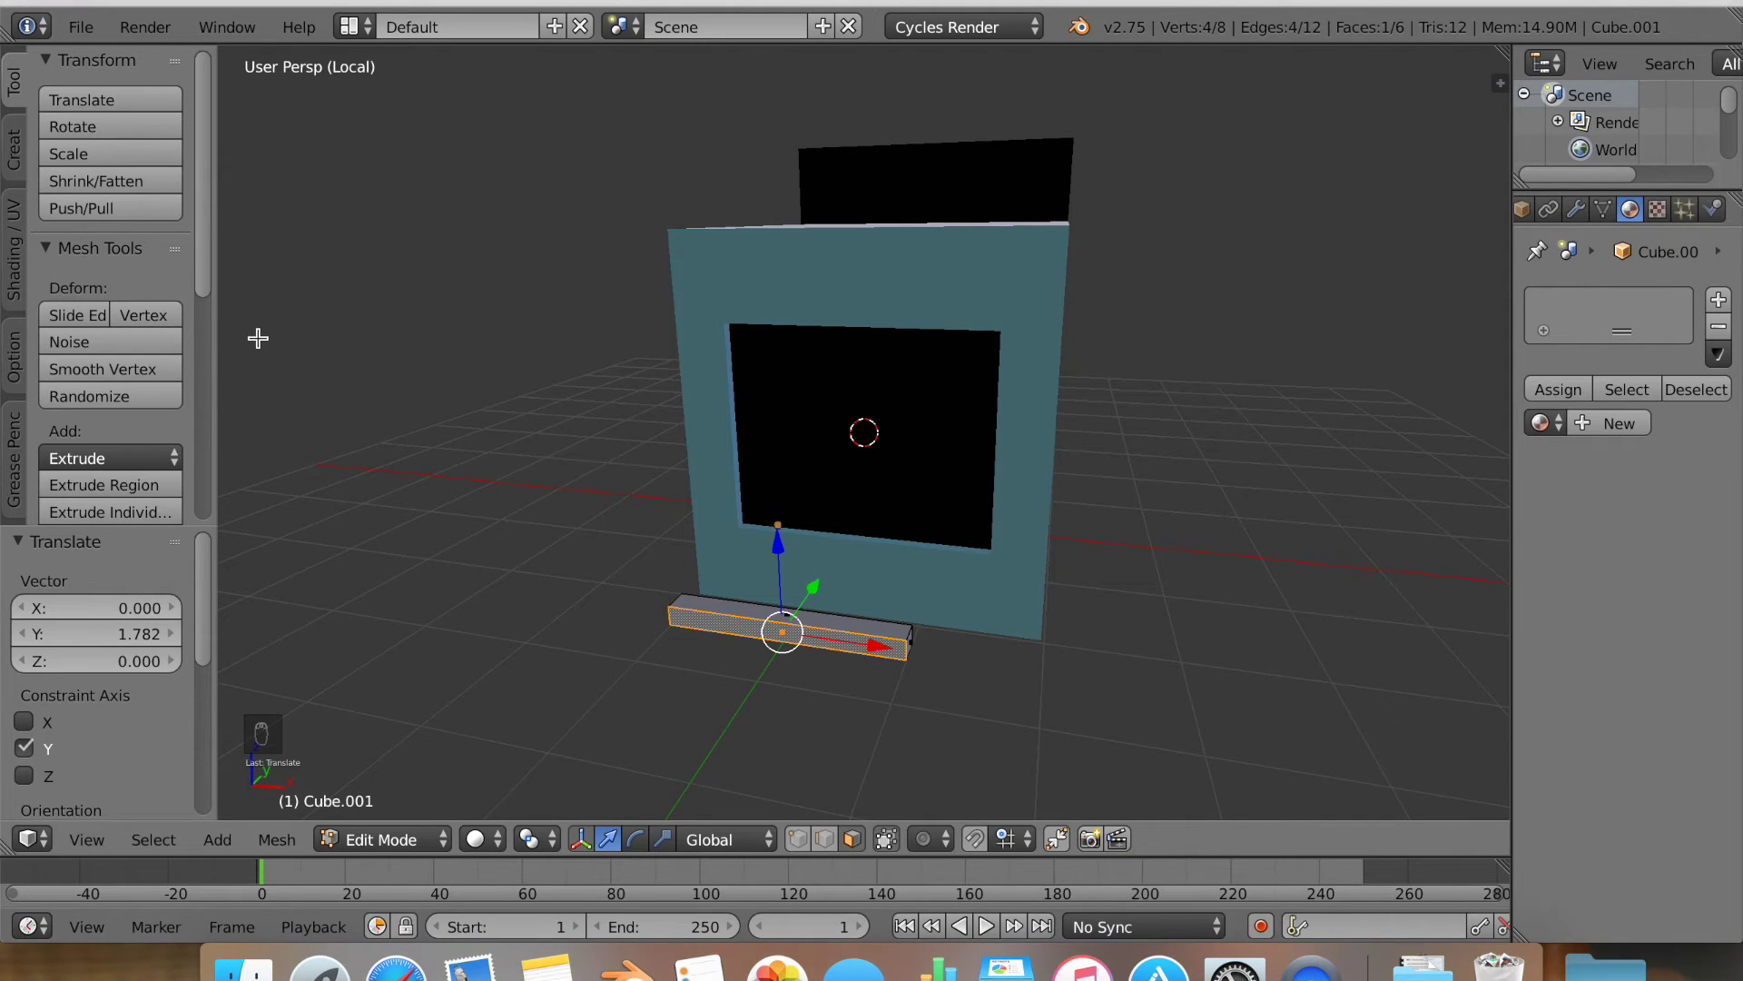
{"action": "left_click_drag", "start_coordinate": [221, 329], "coordinate": [4, 327]}
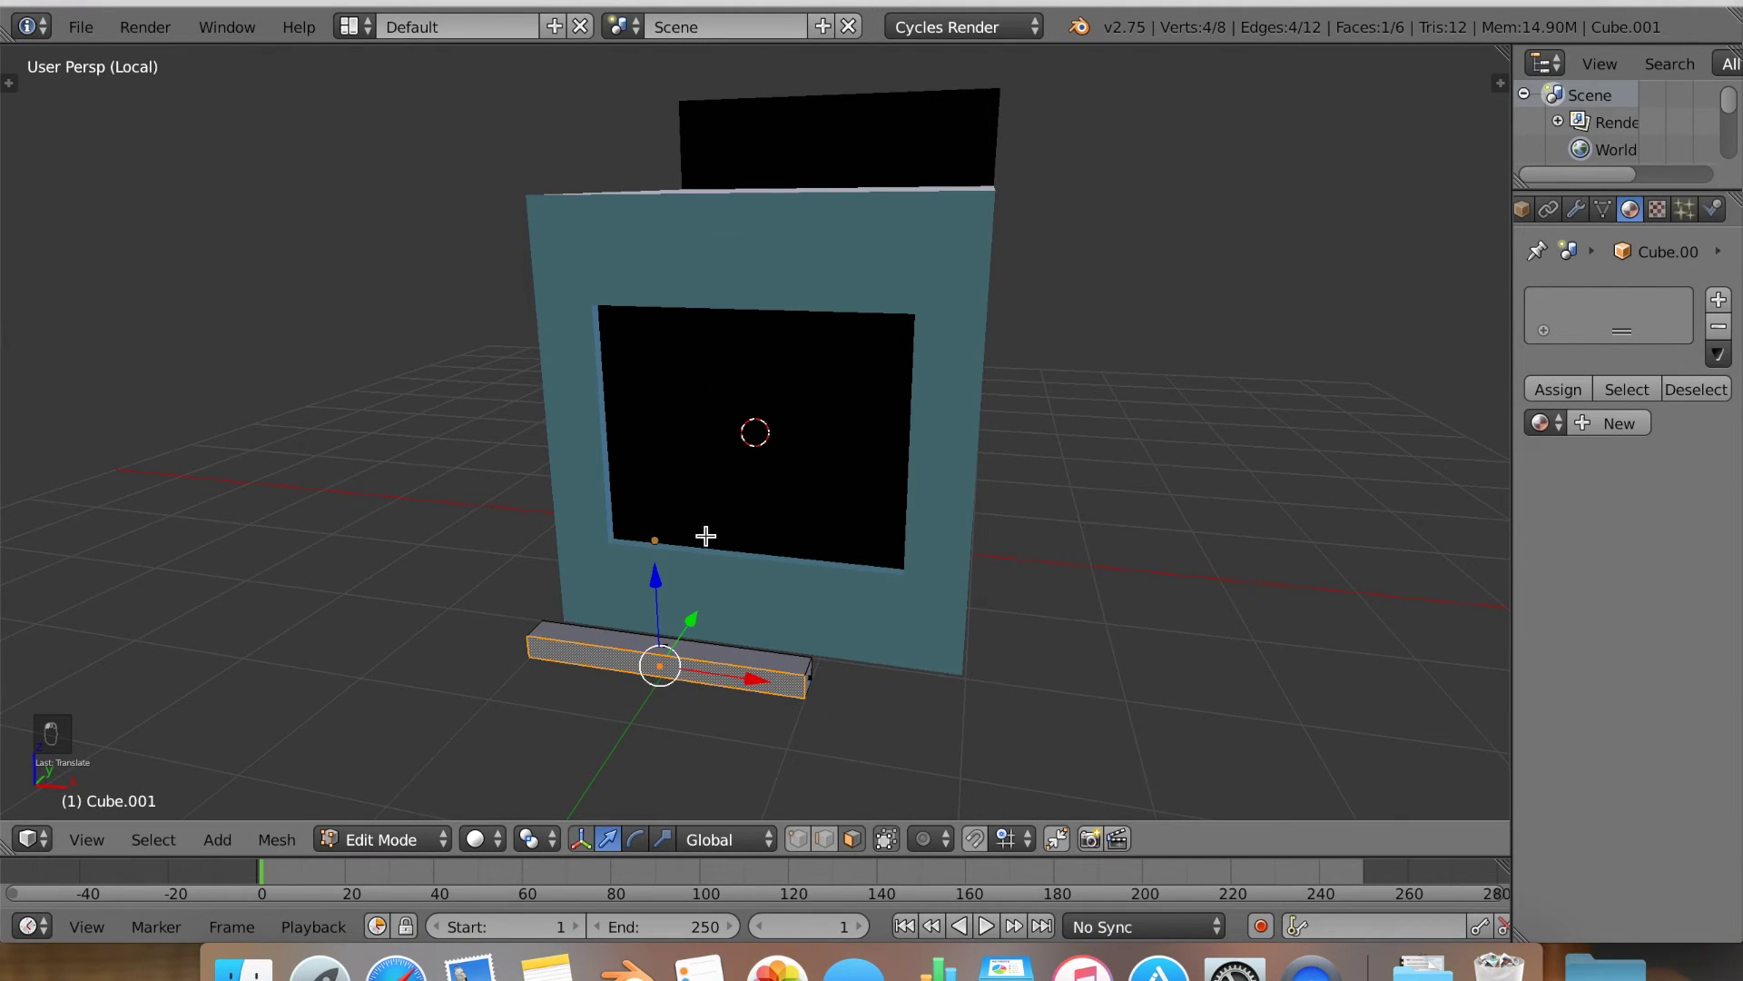
Raise the whole bar about 2.46 units along Z to the upper edge of the door opening.
{"action": "key", "text": "a"}
{"action": "key", "text": "a"}
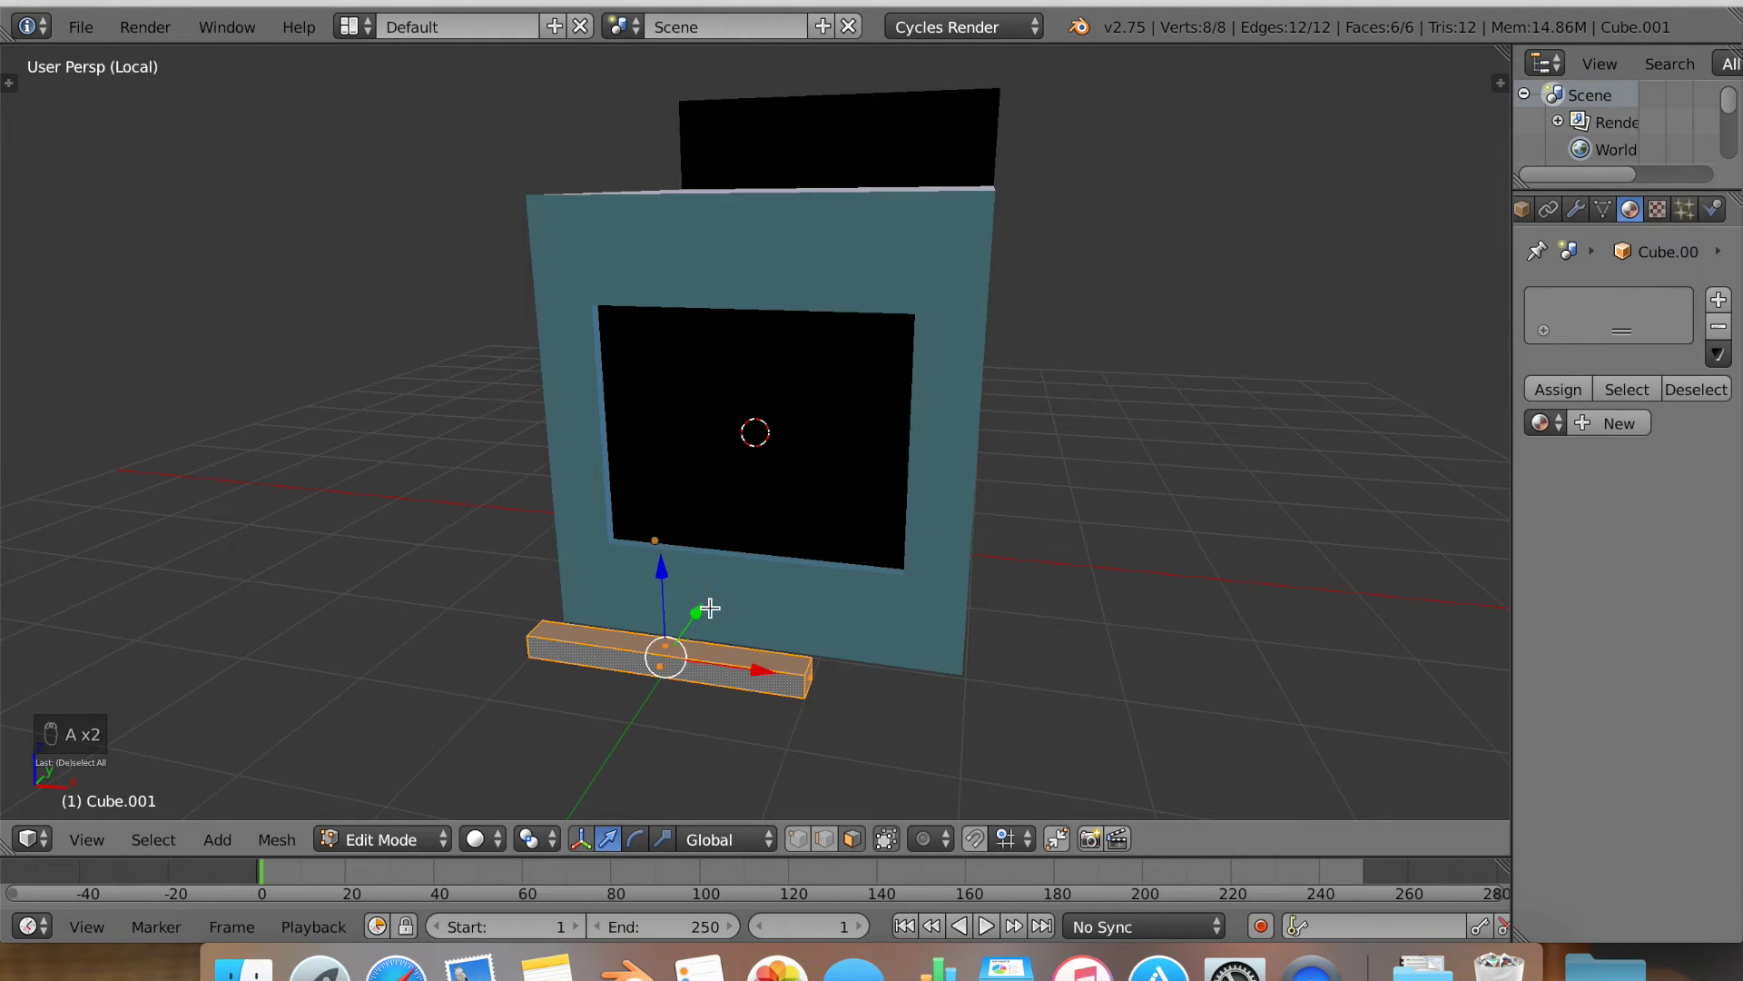
{"action": "key", "text": "g"}
{"action": "key", "text": "z"}
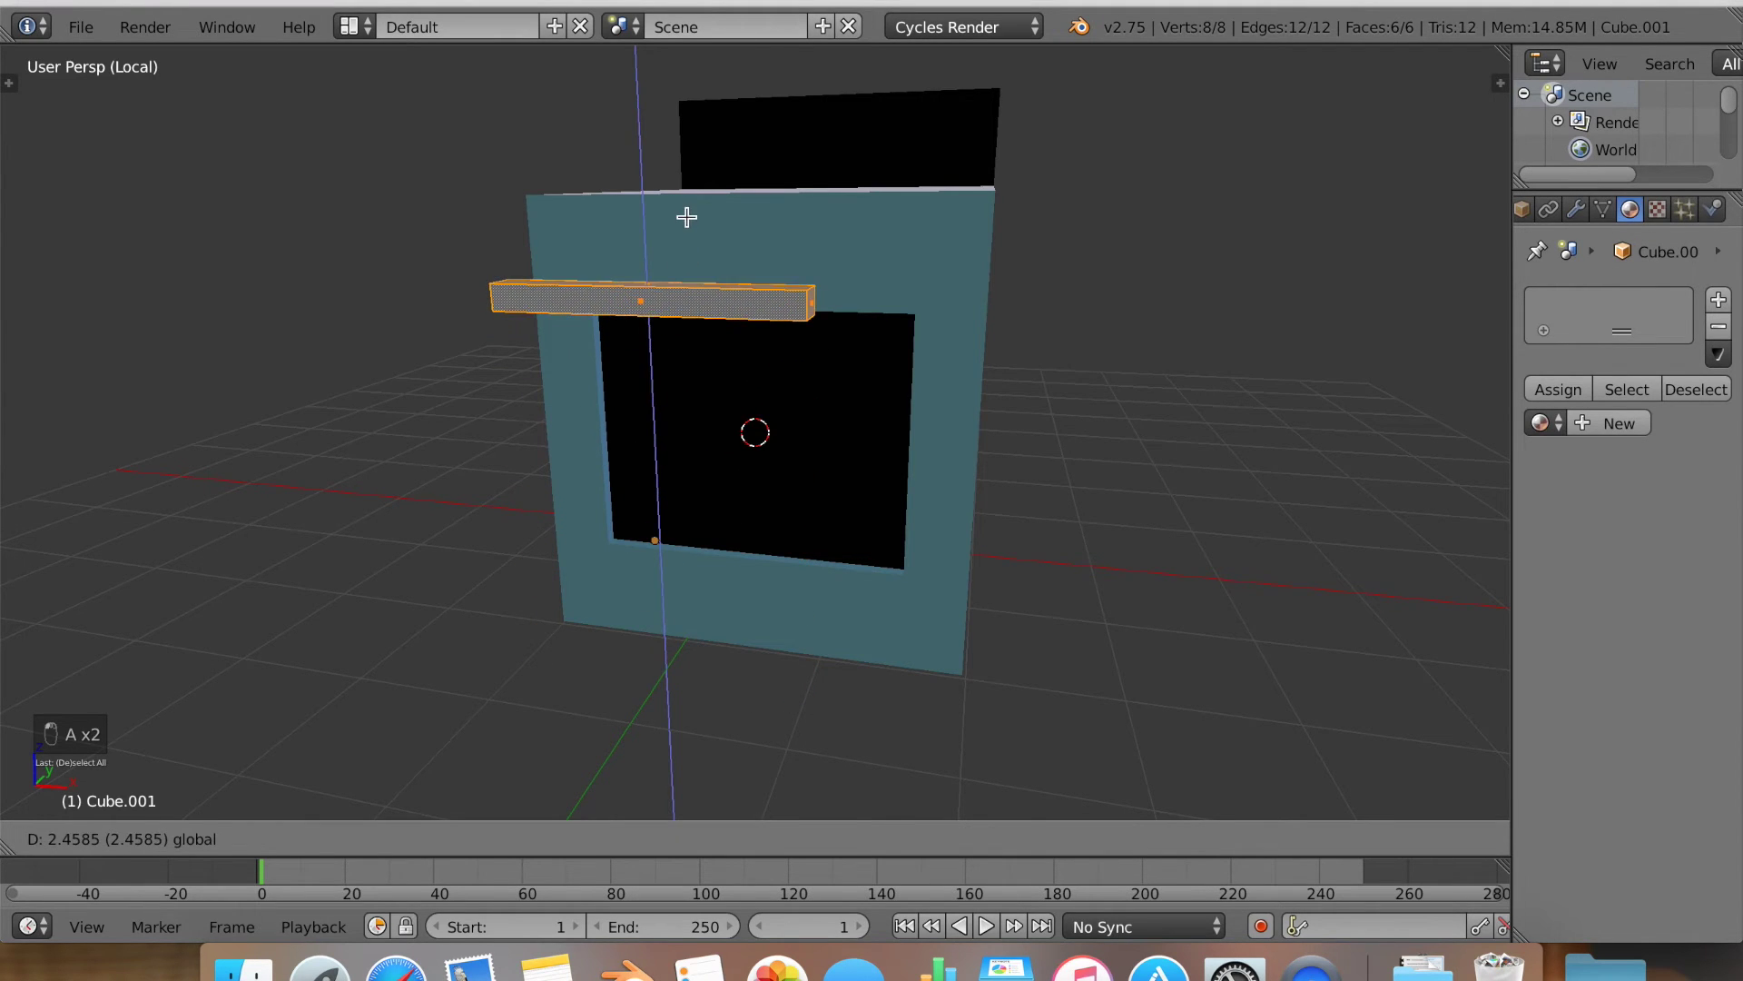
{"action": "left_click", "coordinate": [689, 218]}
Centre the bar over the door opening along X and raise it slightly along Z.
{"action": "middle_click_drag", "start_coordinate": [861, 348], "coordinate": [880, 299]}
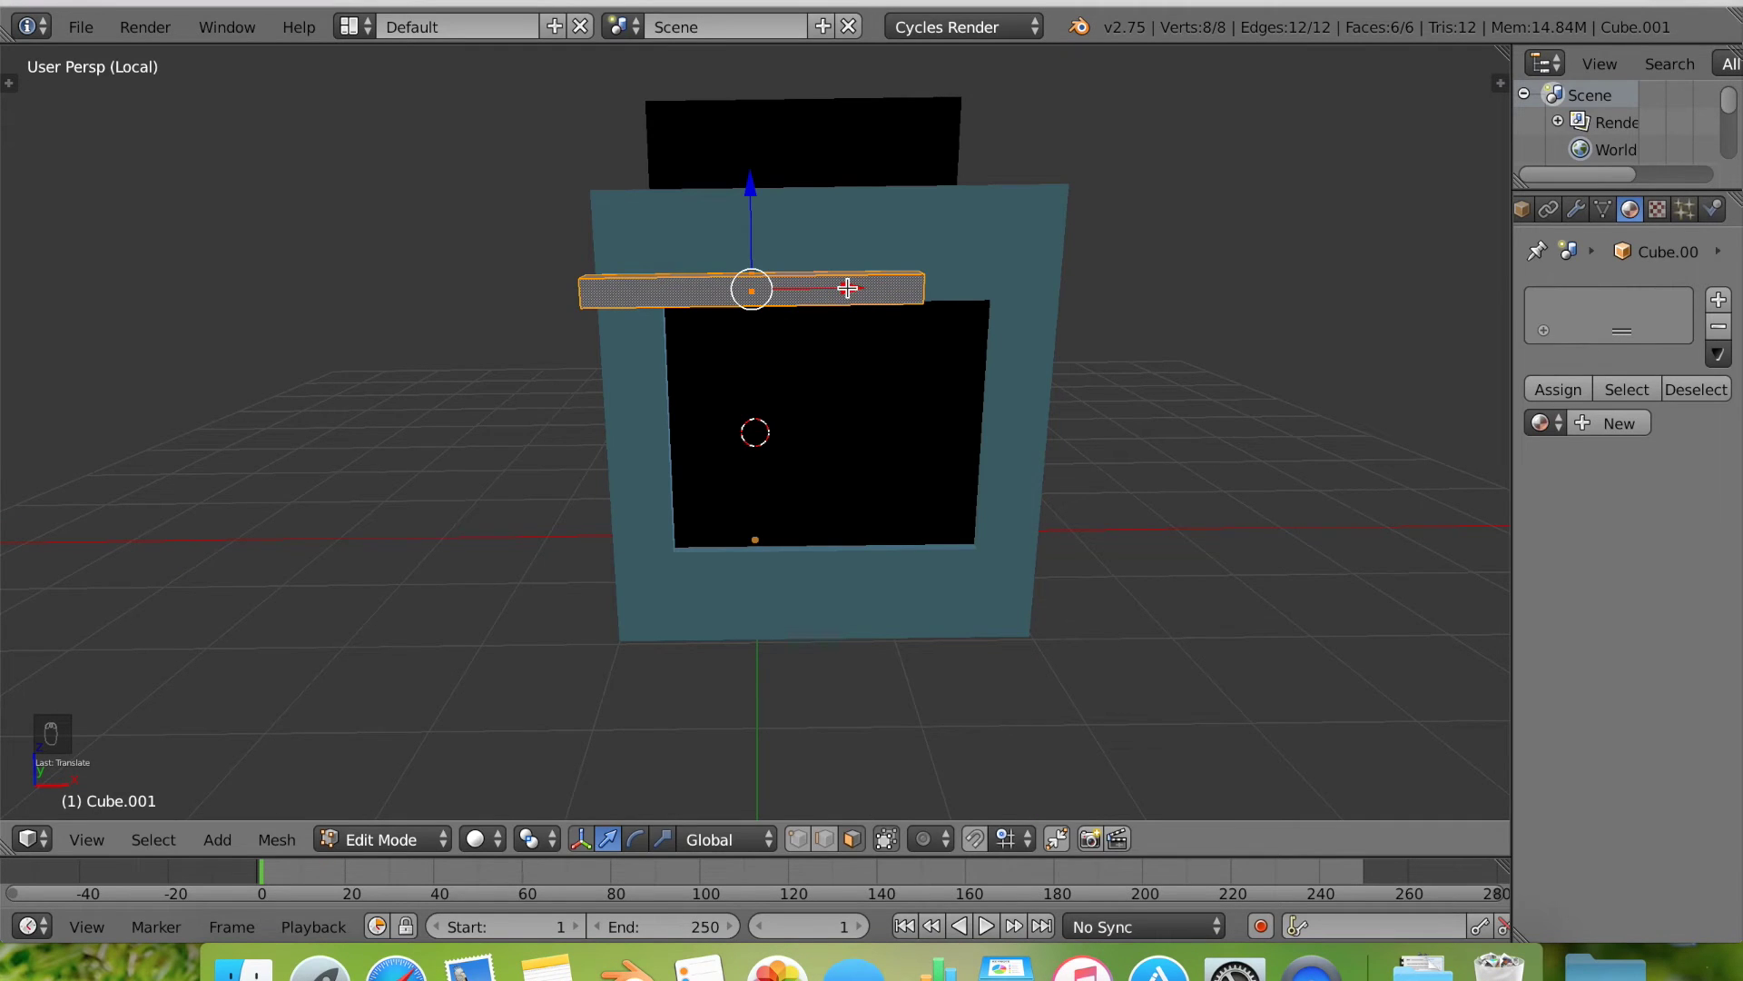
{"action": "left_click_drag", "start_coordinate": [847, 288], "coordinate": [926, 288]}
{"action": "left_click", "coordinate": [958, 390]}
{"action": "middle_click_drag", "start_coordinate": [958, 389], "coordinate": [954, 428]}
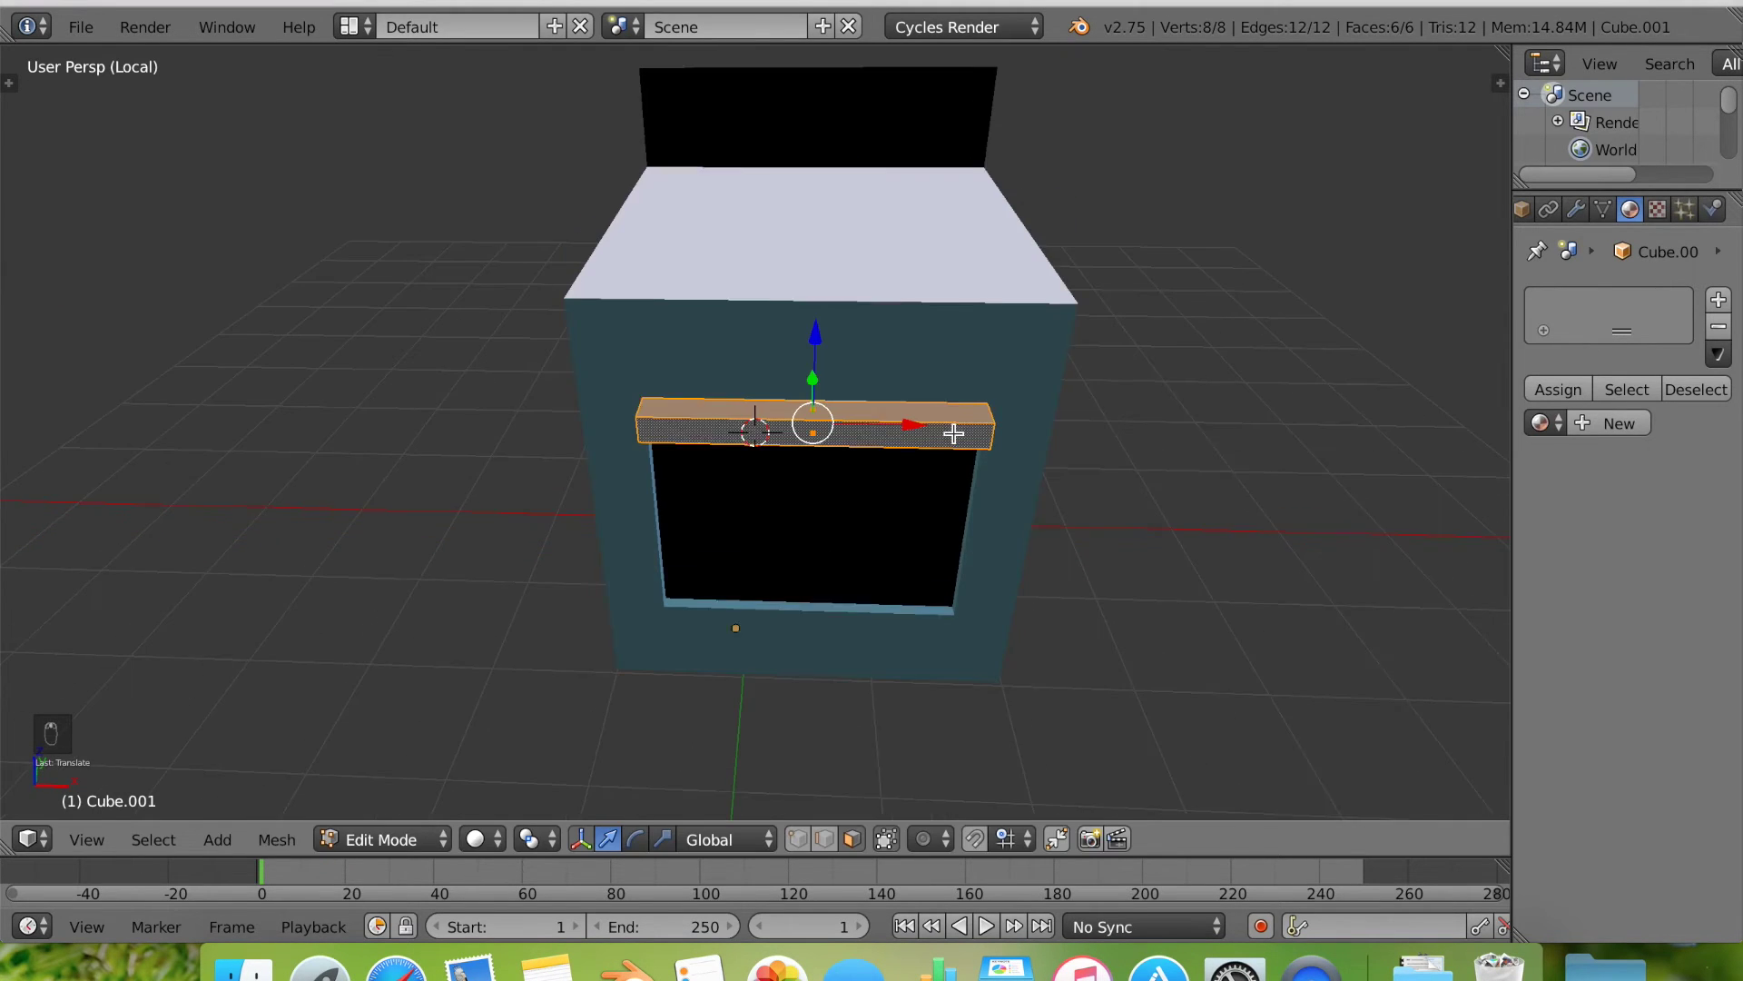
{"action": "key", "text": "g"}
{"action": "key", "text": "z"}
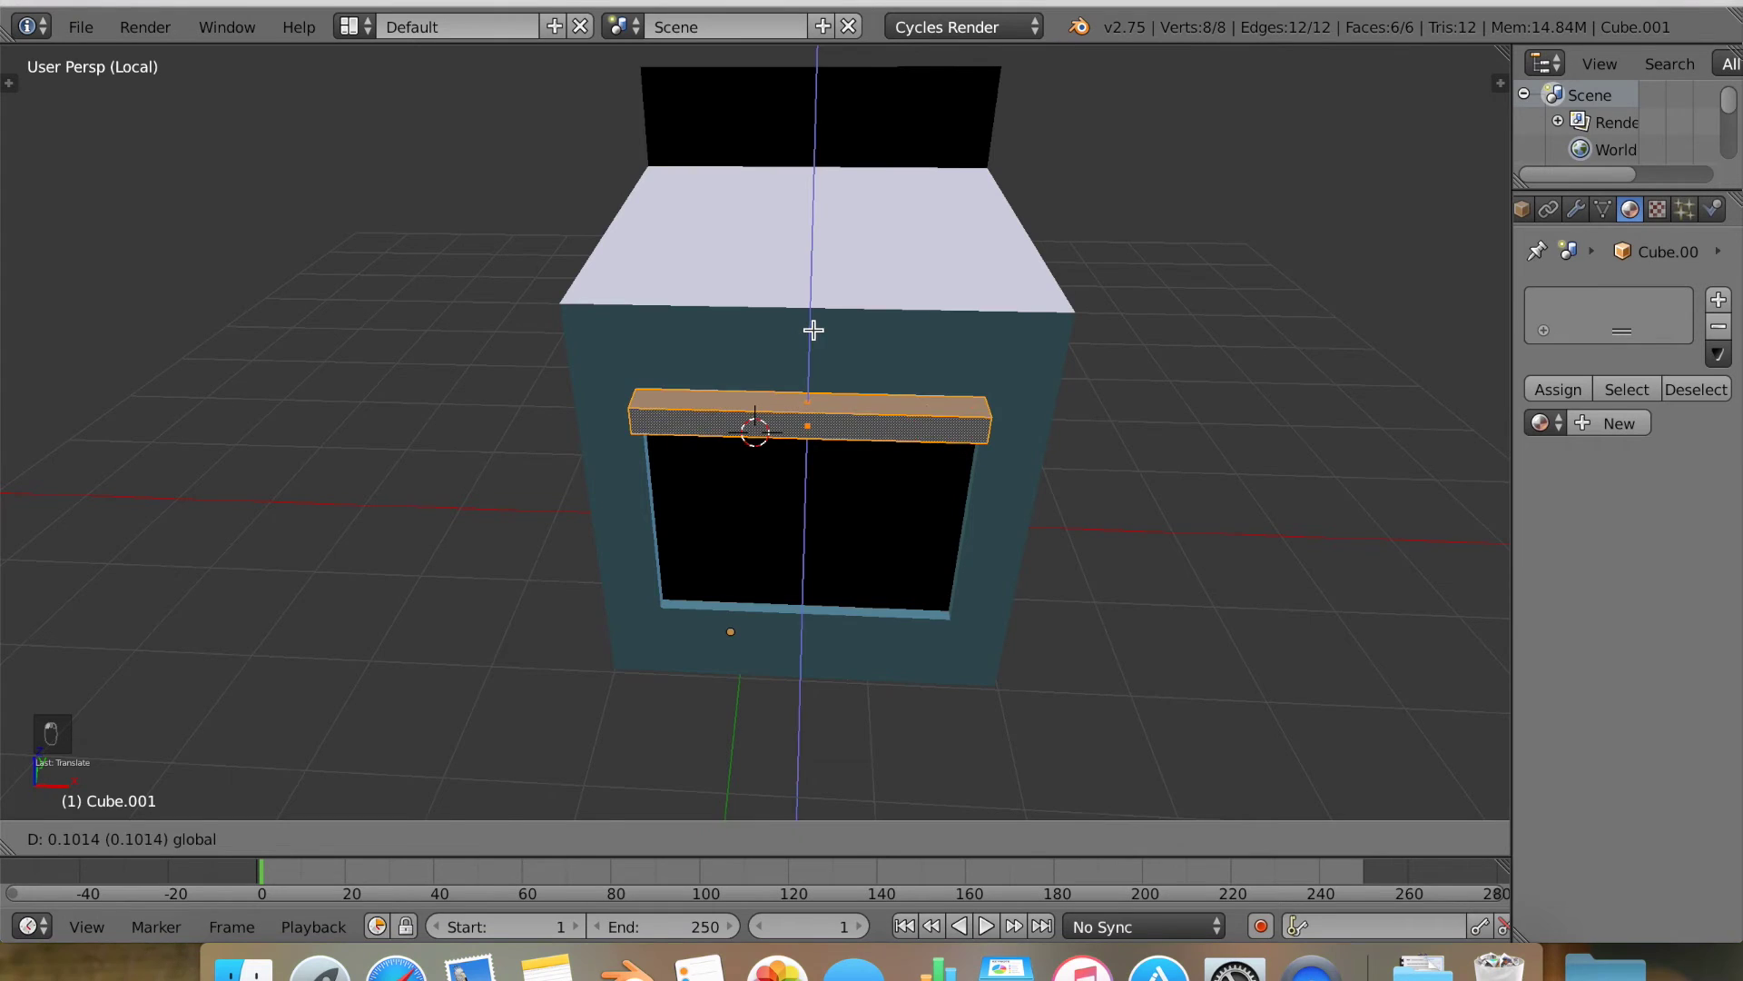
{"action": "left_click", "coordinate": [813, 329]}
Push the bar along Y into the oven's front so only a thin part projects, and fine-tune its X position.
{"action": "middle_click_drag", "start_coordinate": [1000, 405], "coordinate": [543, 379]}
{"action": "left_click_drag", "start_coordinate": [592, 419], "coordinate": [662, 383]}
{"action": "middle_click_drag", "start_coordinate": [662, 383], "coordinate": [801, 411]}
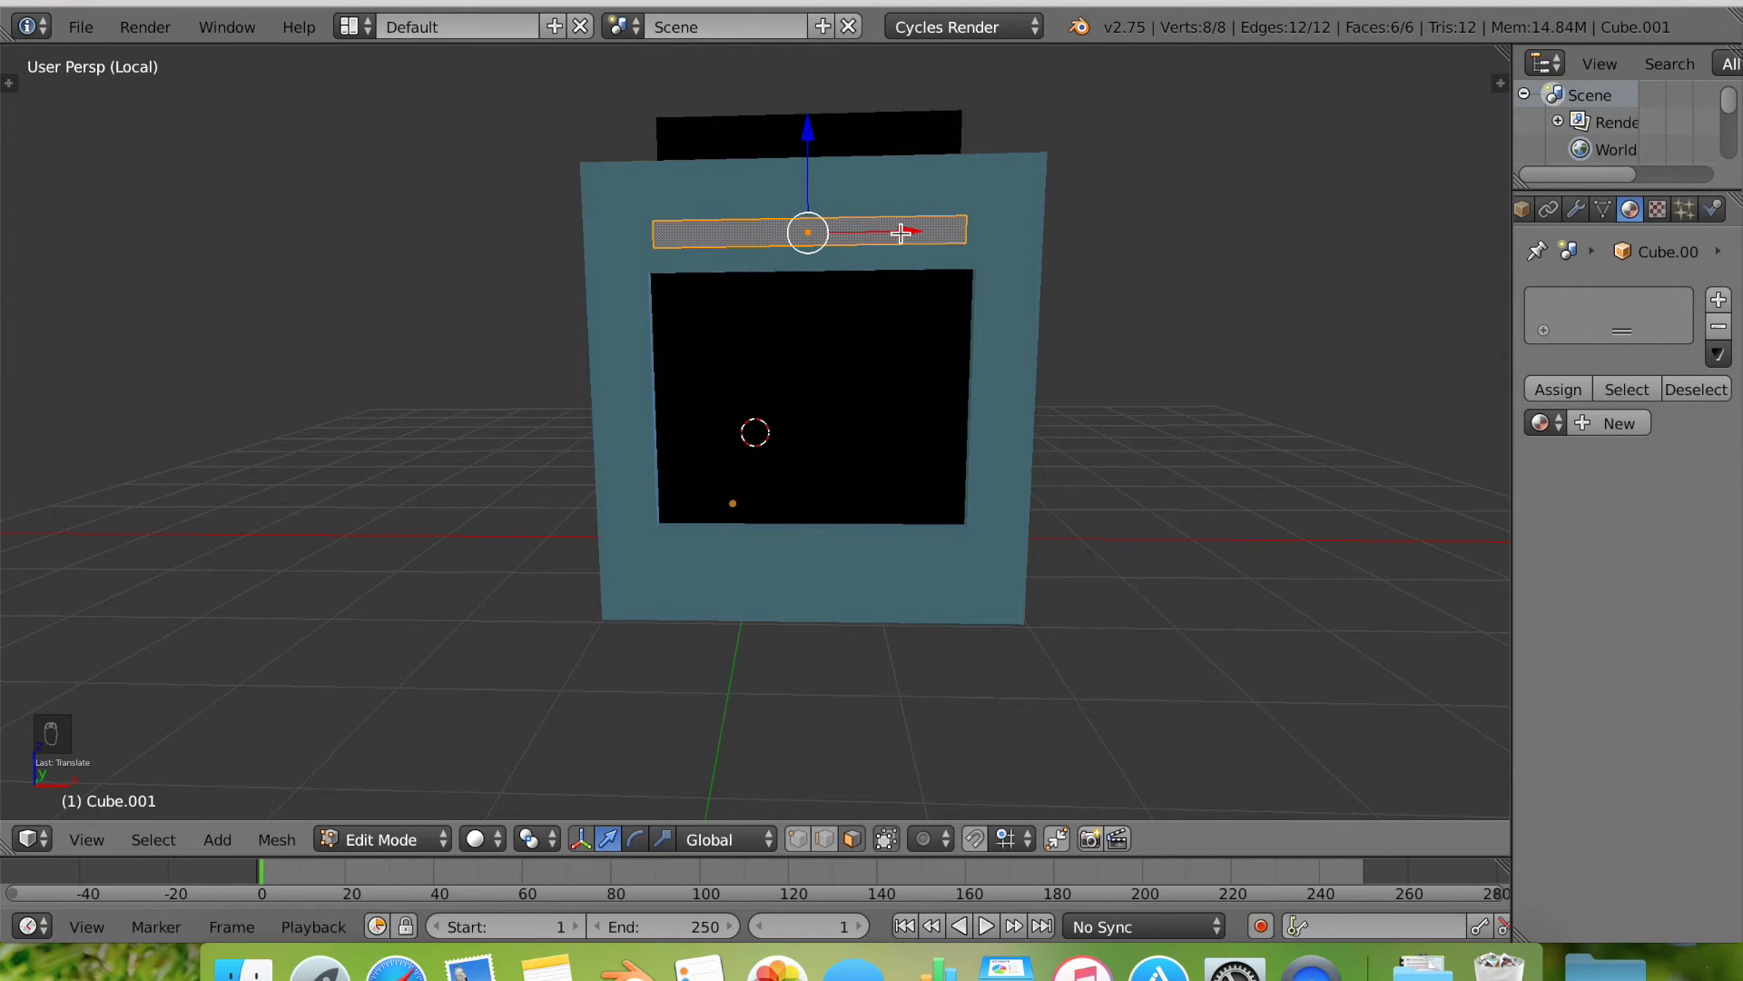
{"action": "left_click_drag", "start_coordinate": [901, 233], "coordinate": [902, 234]}
{"action": "middle_click_drag", "start_coordinate": [868, 358], "coordinate": [957, 361]}
Give the handle bar a new material with a grey diffuse colour of 0.322 and a grey viewport colour.
{"action": "left_click", "coordinate": [1621, 425]}
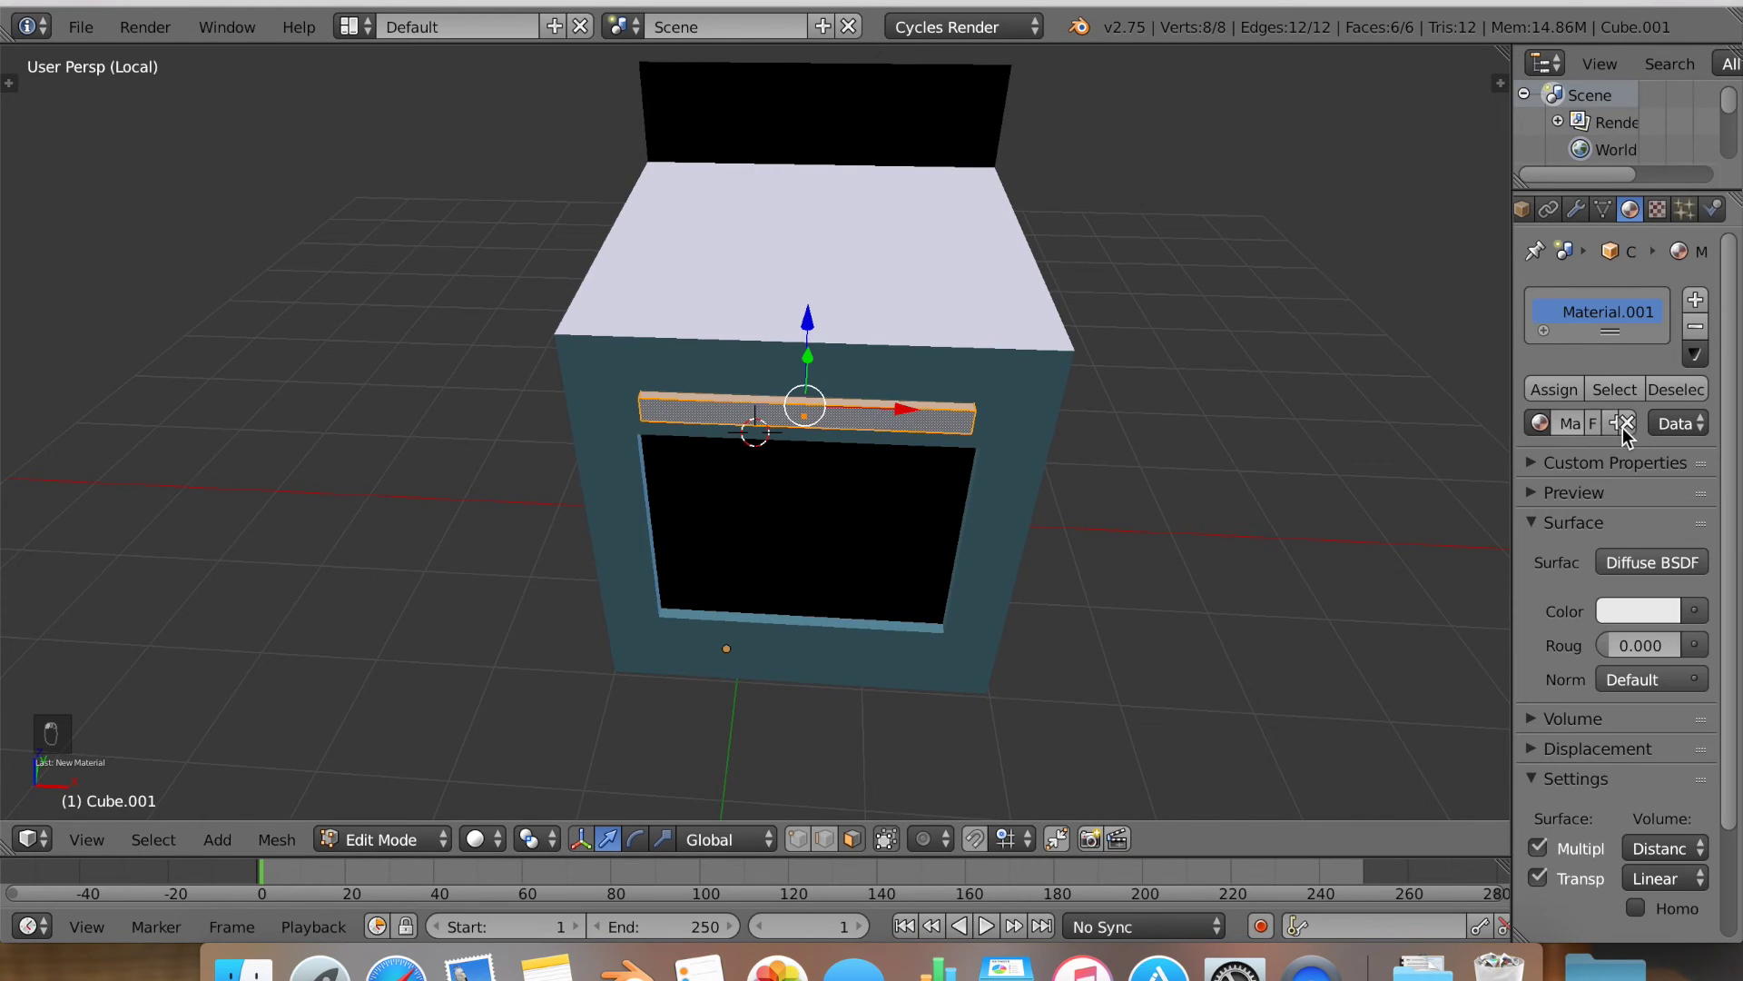
{"action": "left_click", "coordinate": [1665, 610]}
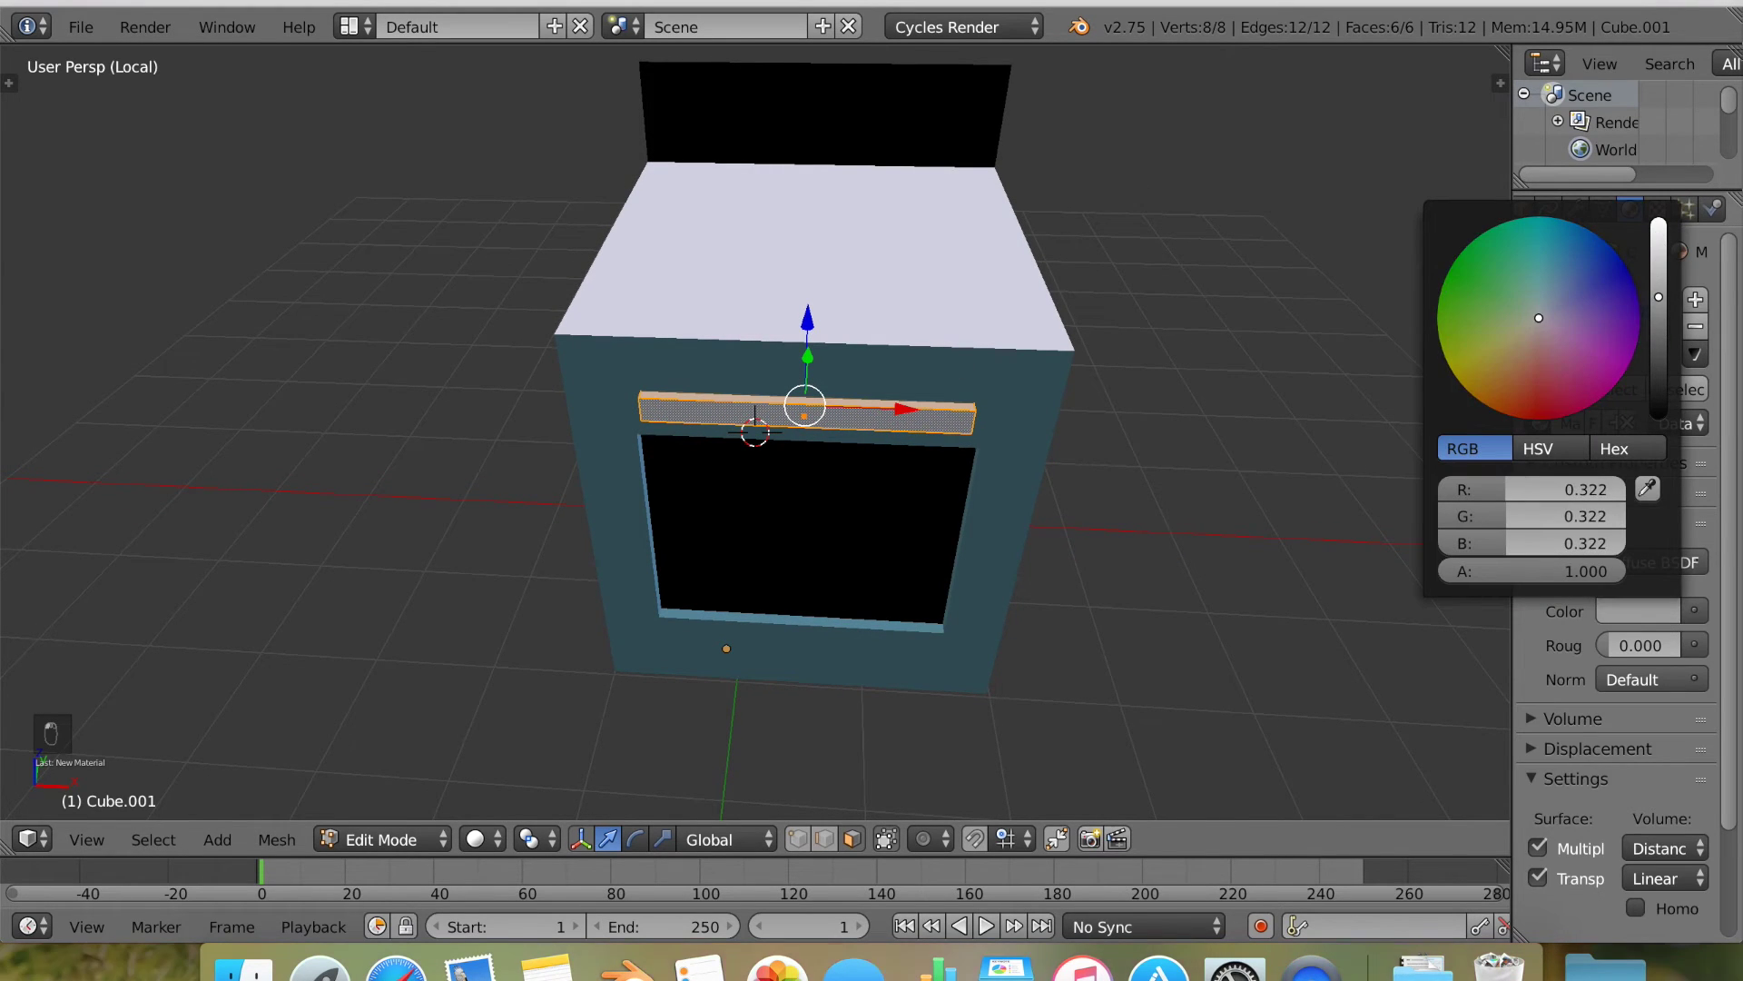
{"action": "scroll", "coordinate": [1716, 690], "scroll_direction": "down", "scroll_amount": 3}
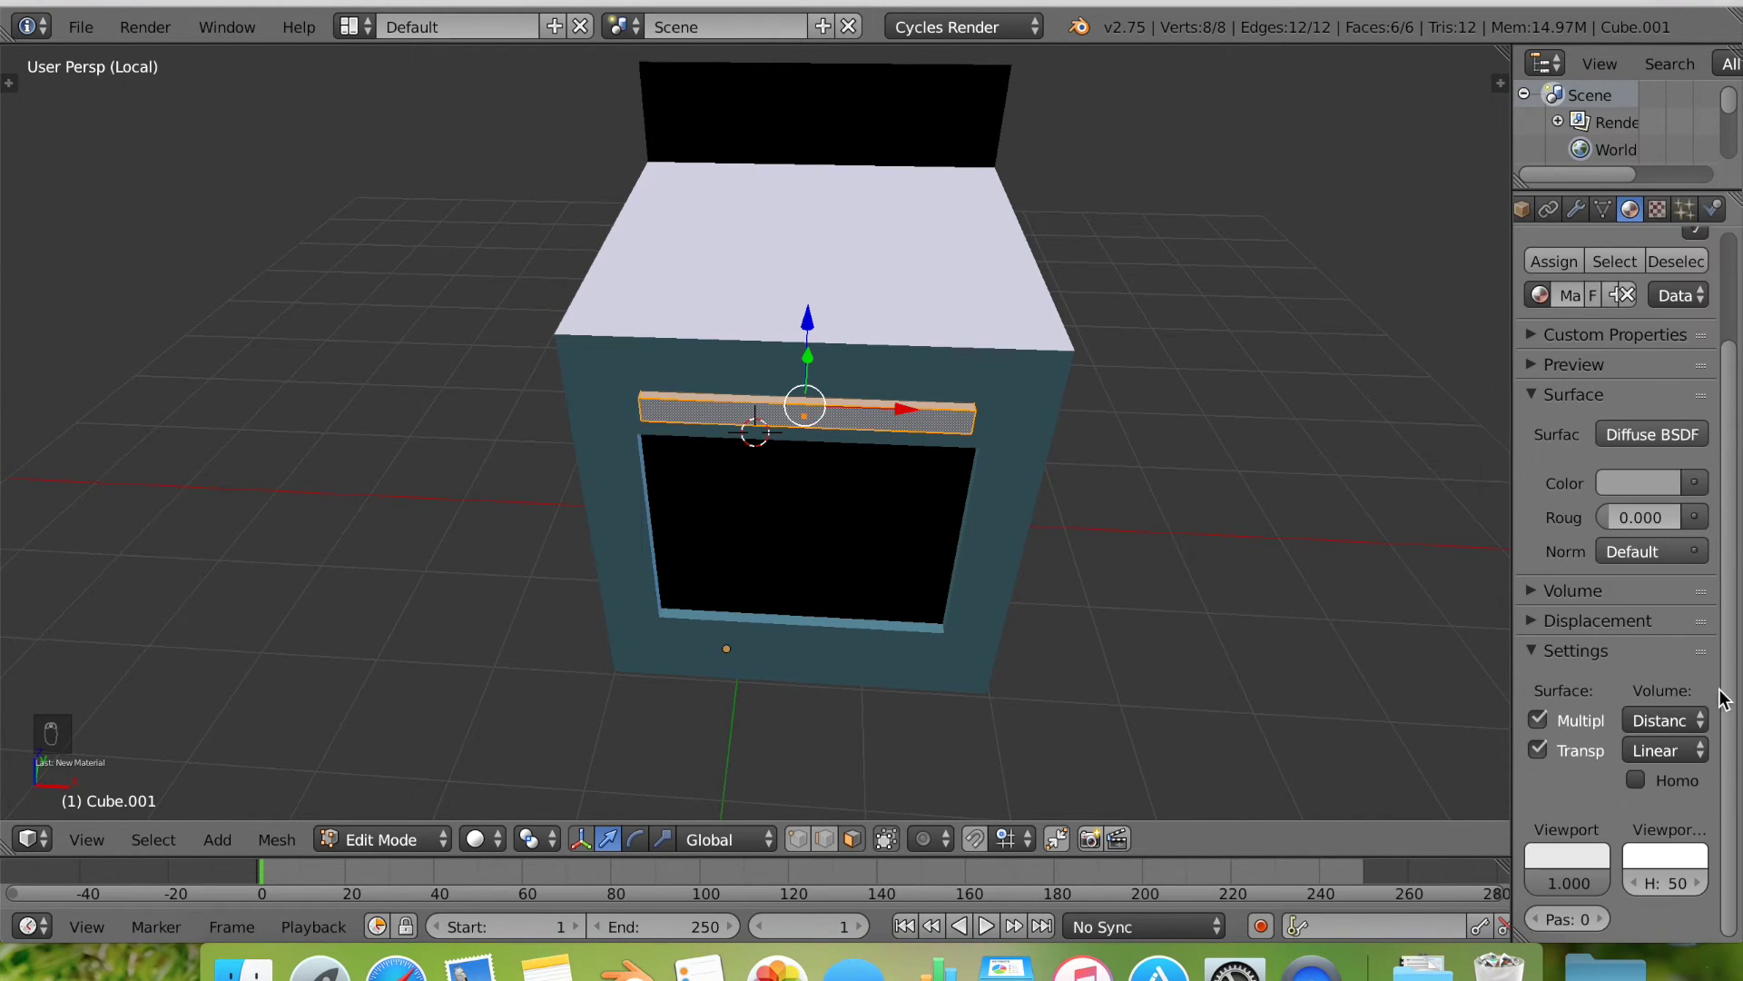
{"action": "left_click", "coordinate": [1578, 857]}
{"action": "left_click", "coordinate": [1577, 763]}
{"action": "scroll", "coordinate": [1541, 515], "scroll_direction": "up", "scroll_amount": 3}
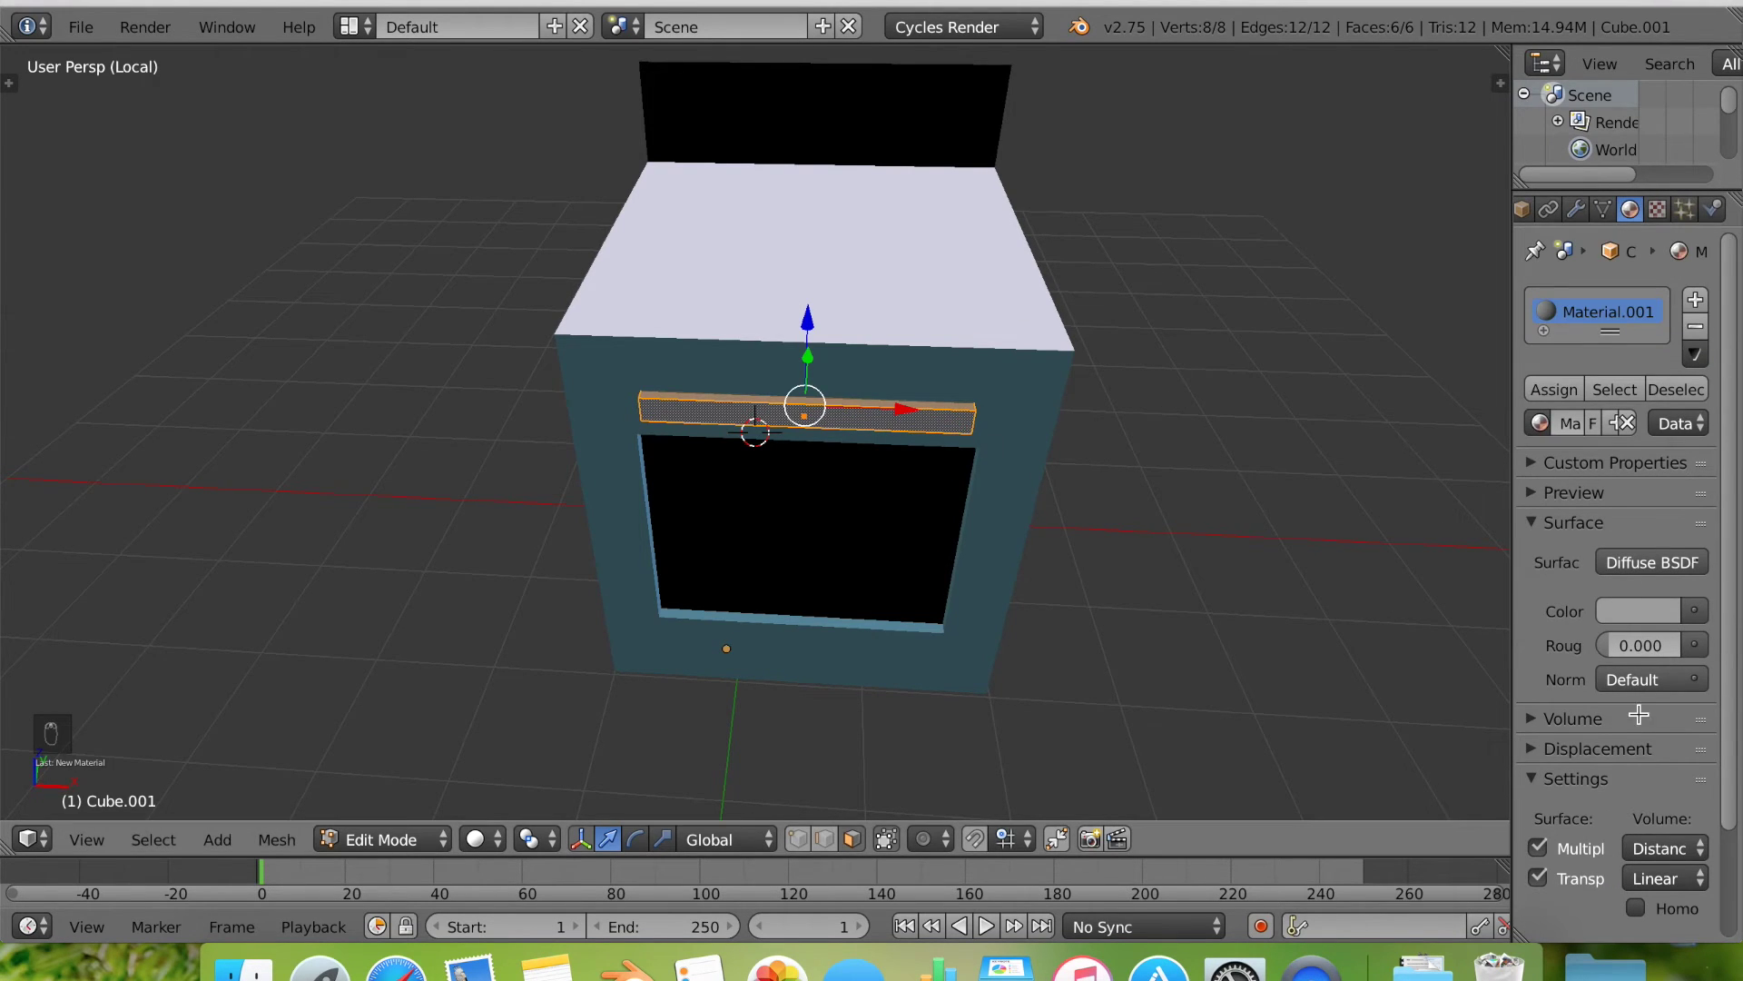
Change the handle material's surface shader to Glossy BSDF, assign it to the bar, and return to Object Mode.
{"action": "left_click", "coordinate": [1652, 562]}
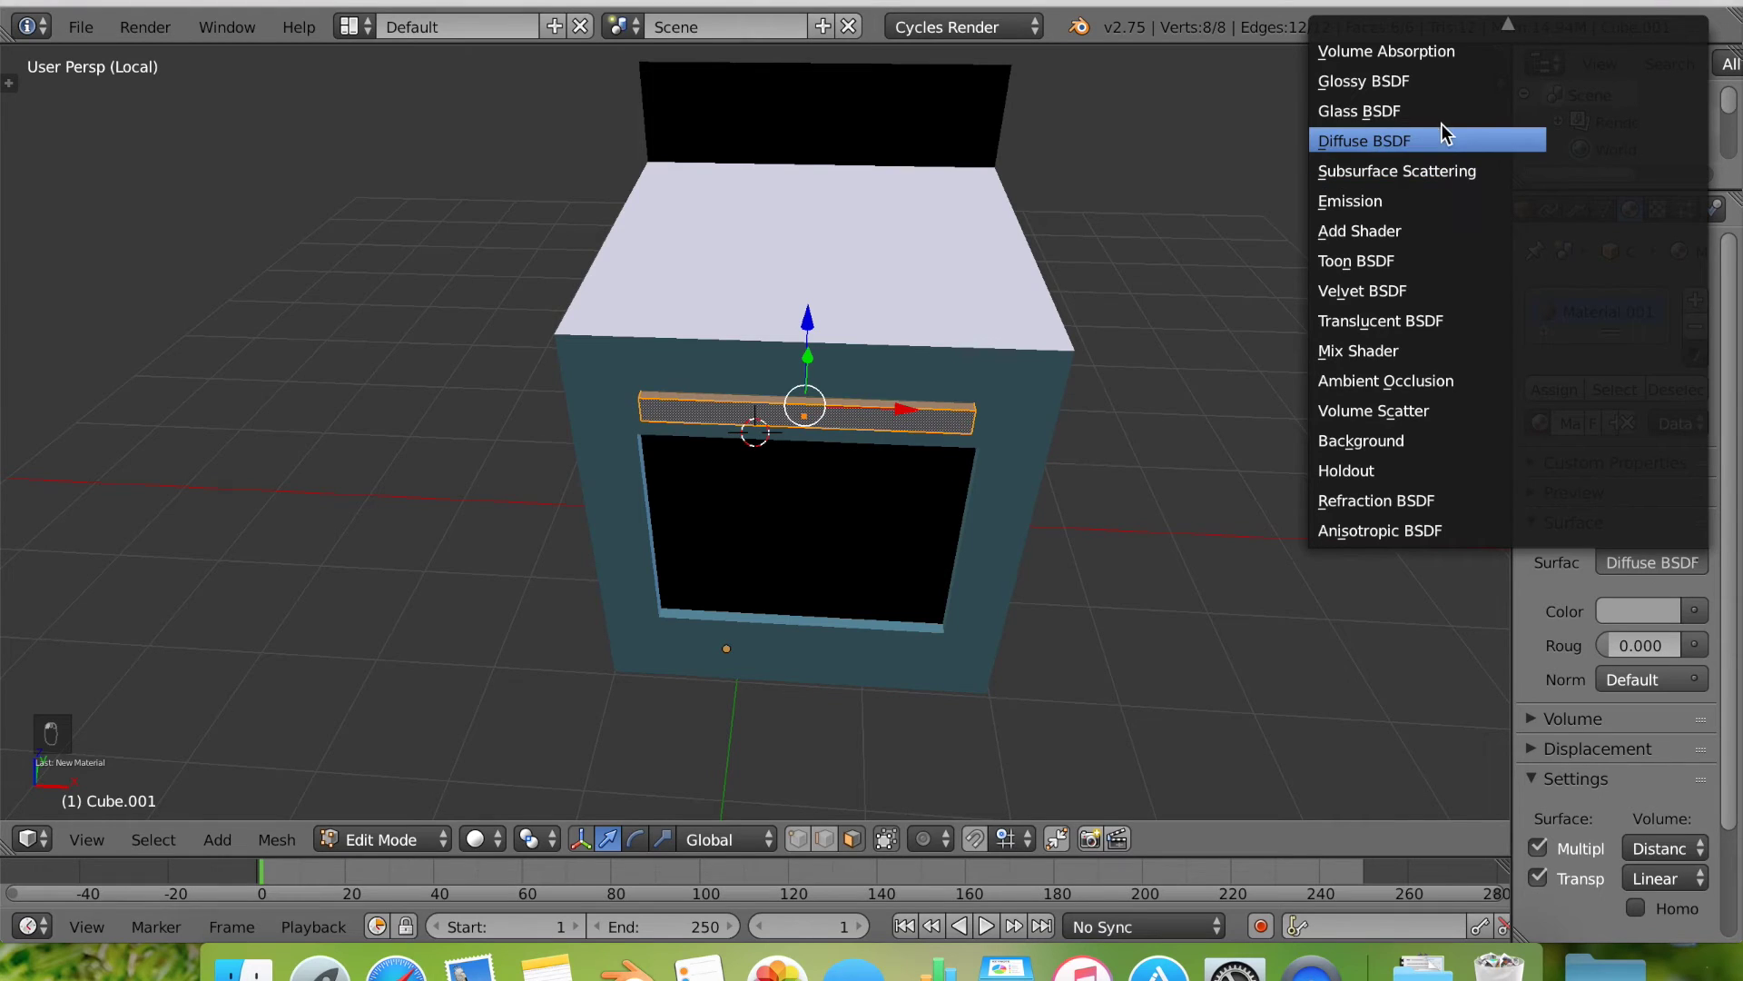
{"action": "left_click", "coordinate": [1406, 84]}
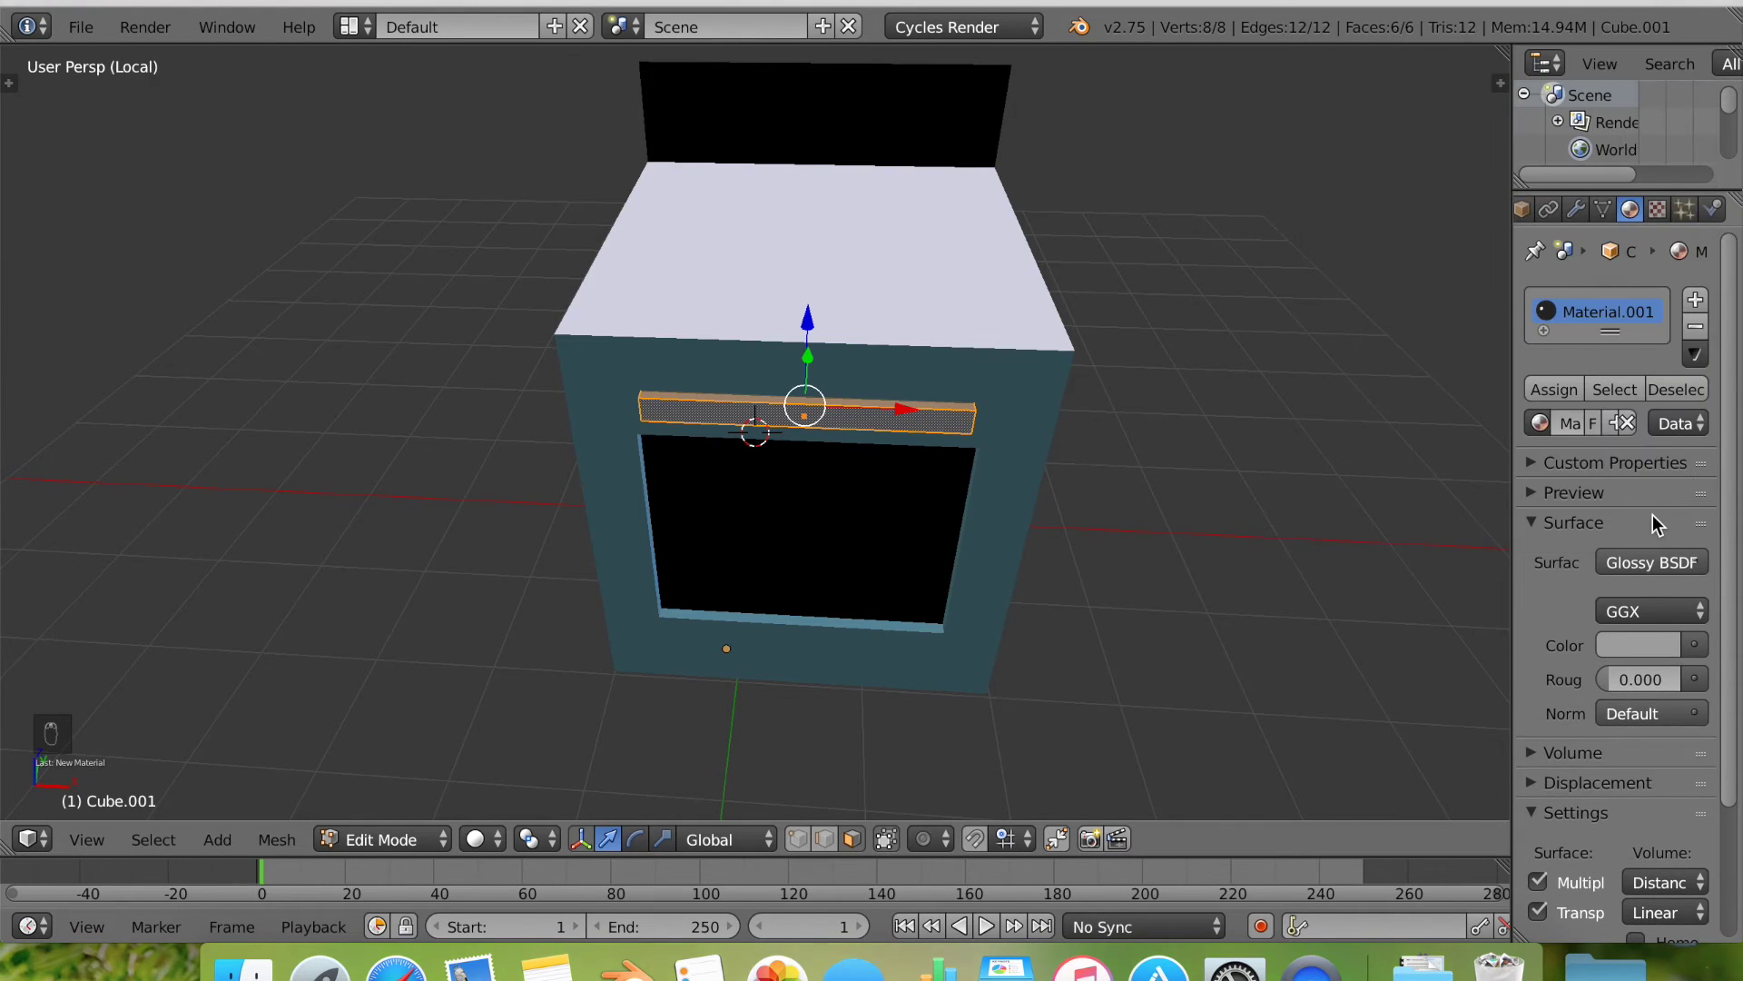
{"action": "left_click", "coordinate": [1548, 388]}
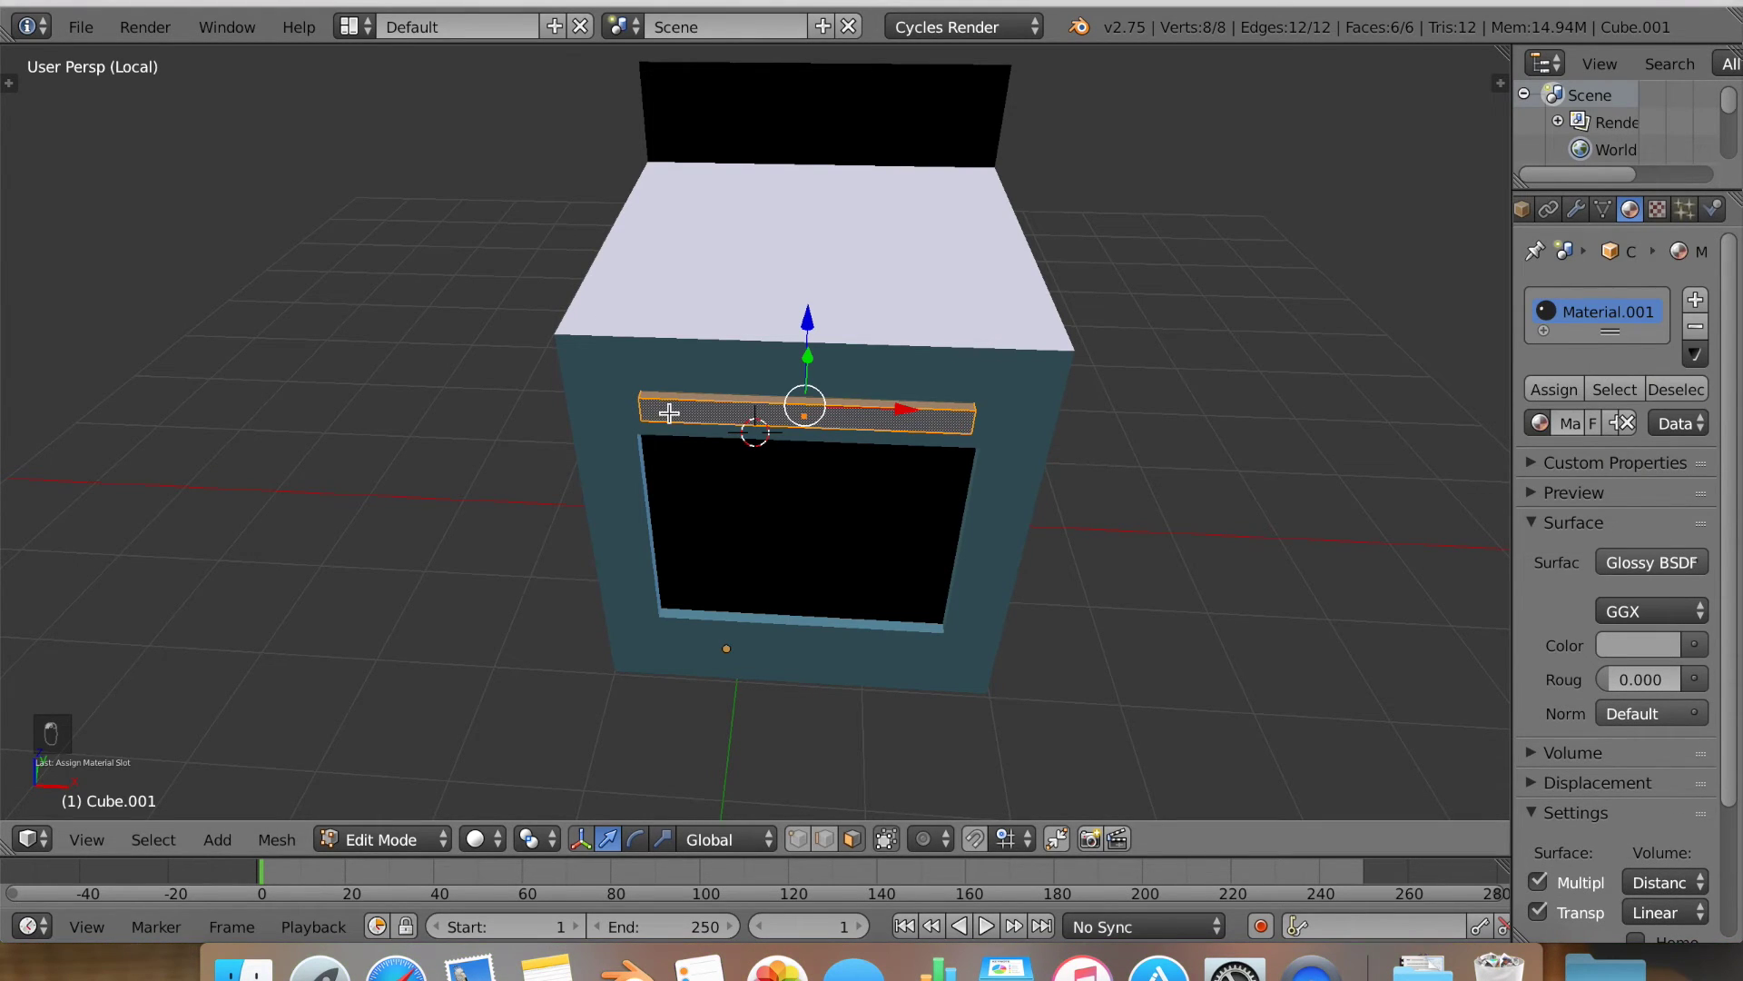
{"action": "key", "text": "Tab"}
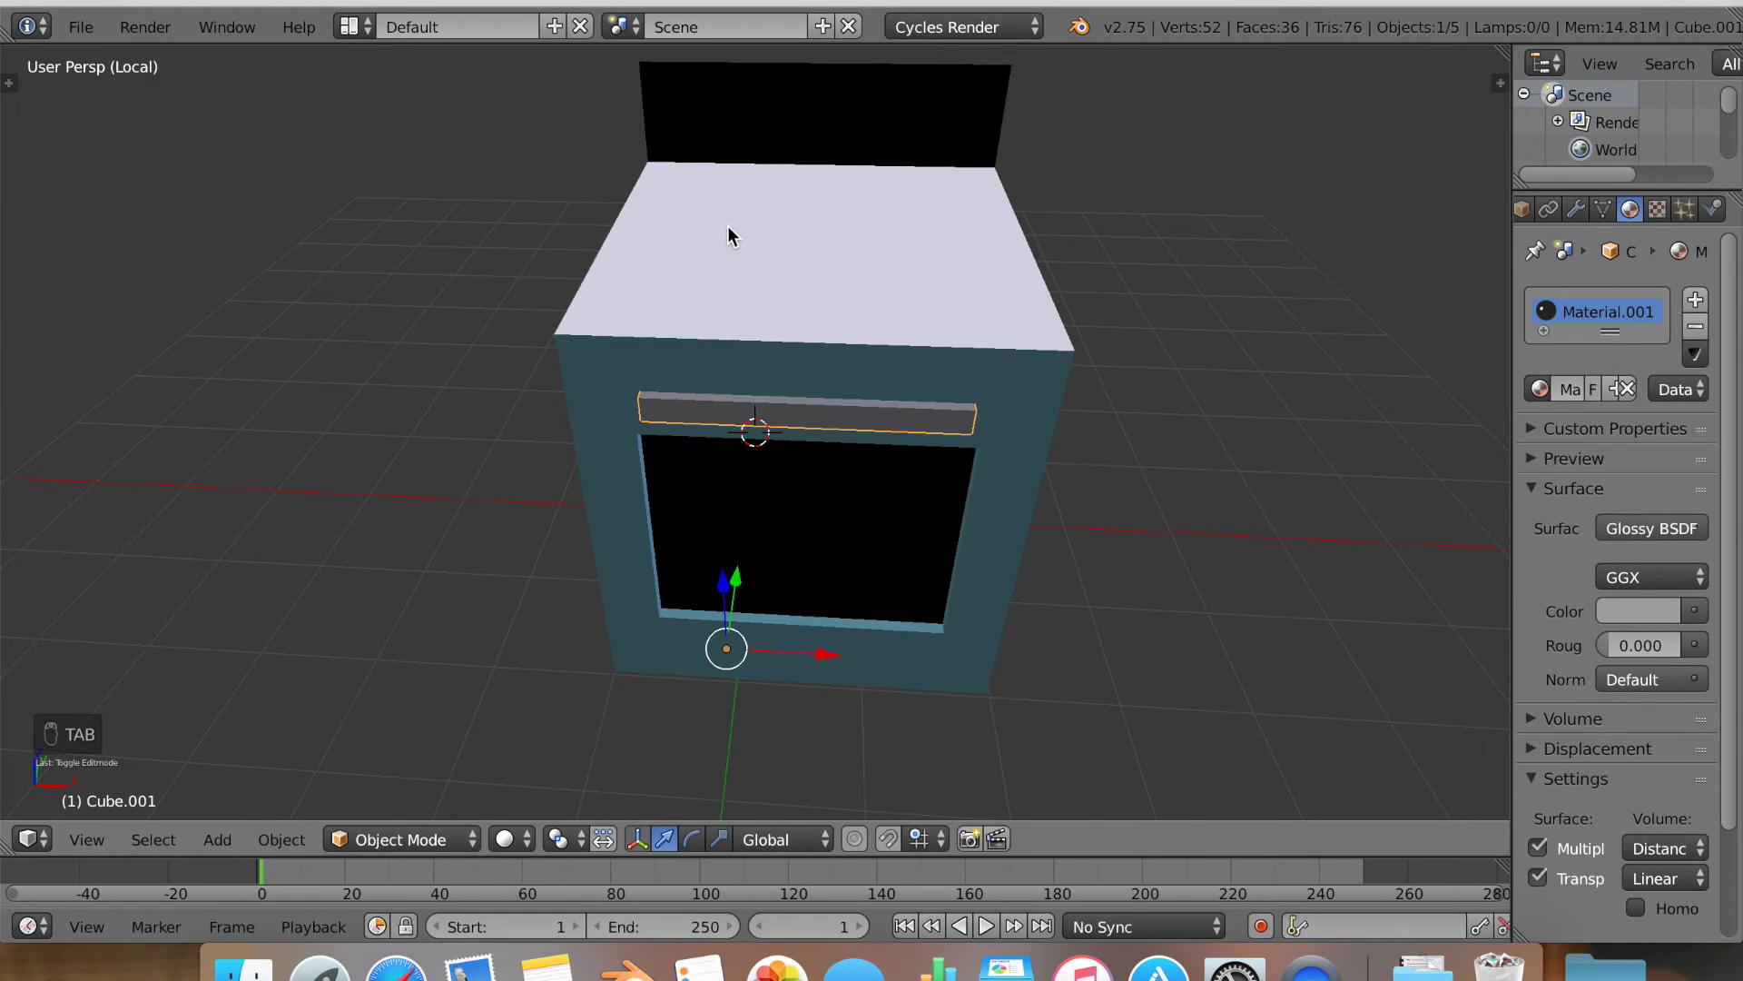
Add a mesh circle and raise it along Z to just above the oven's top surface.
{"action": "key", "text": "shift+a"}
{"action": "mouse_move", "coordinate": [722, 237]}
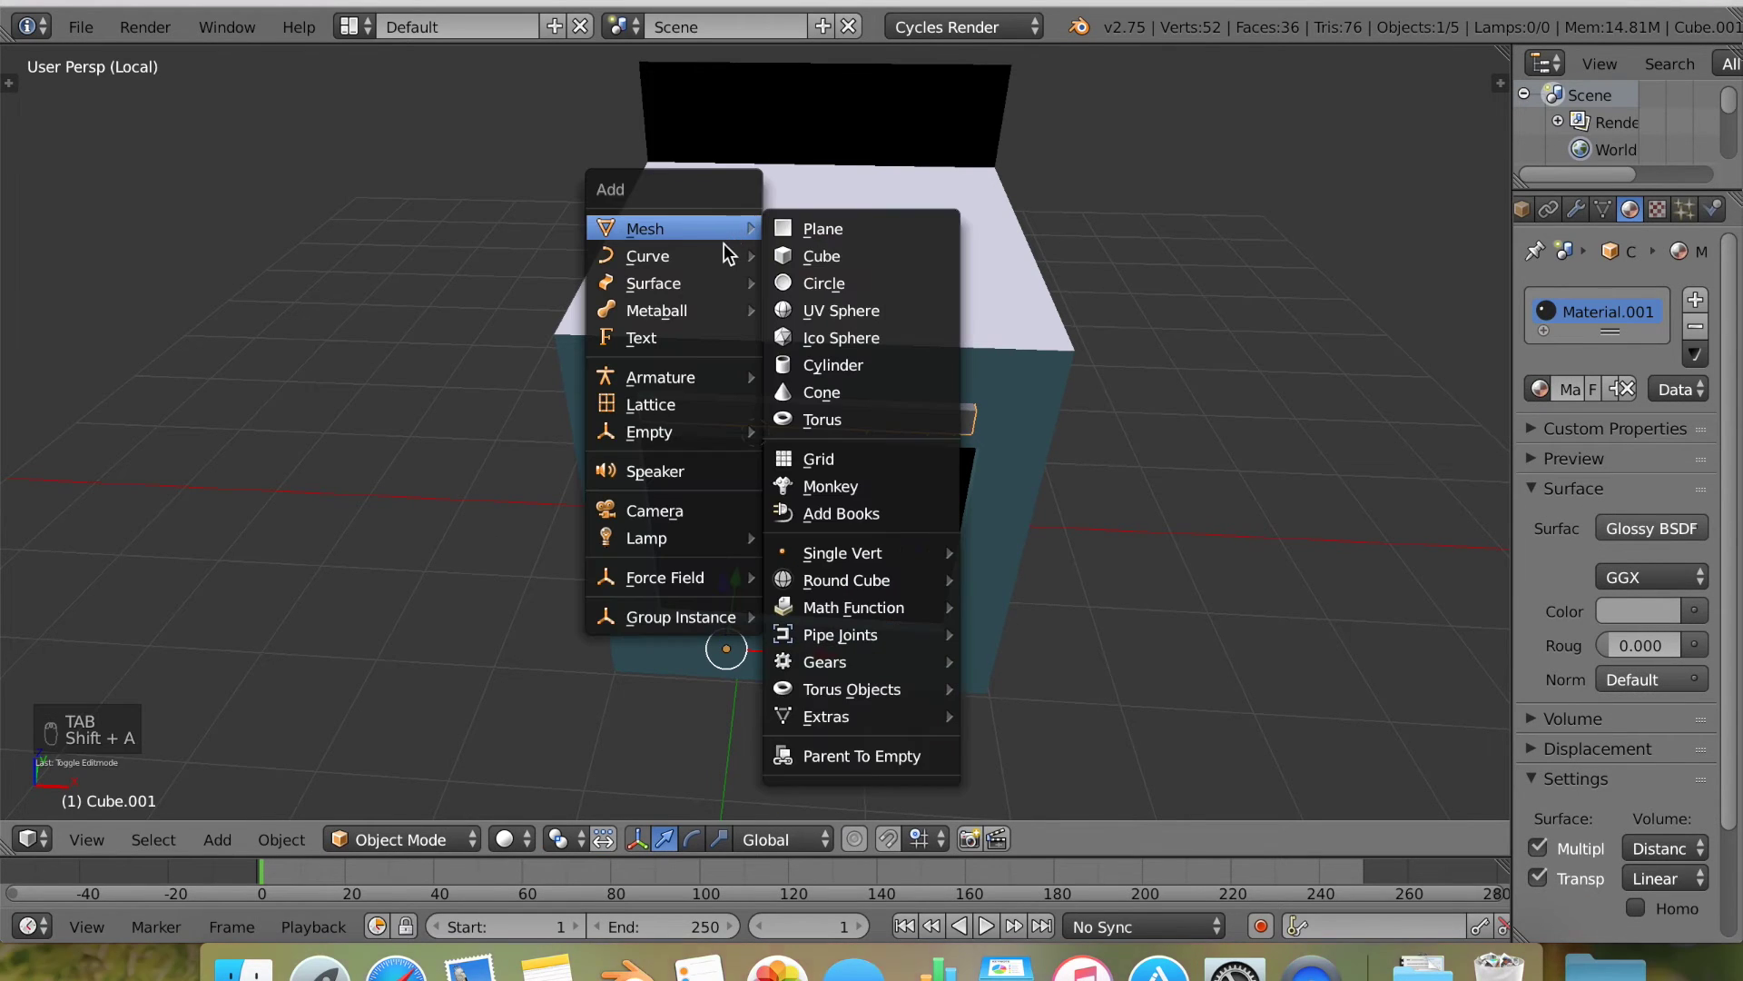
{"action": "left_click", "coordinate": [826, 282]}
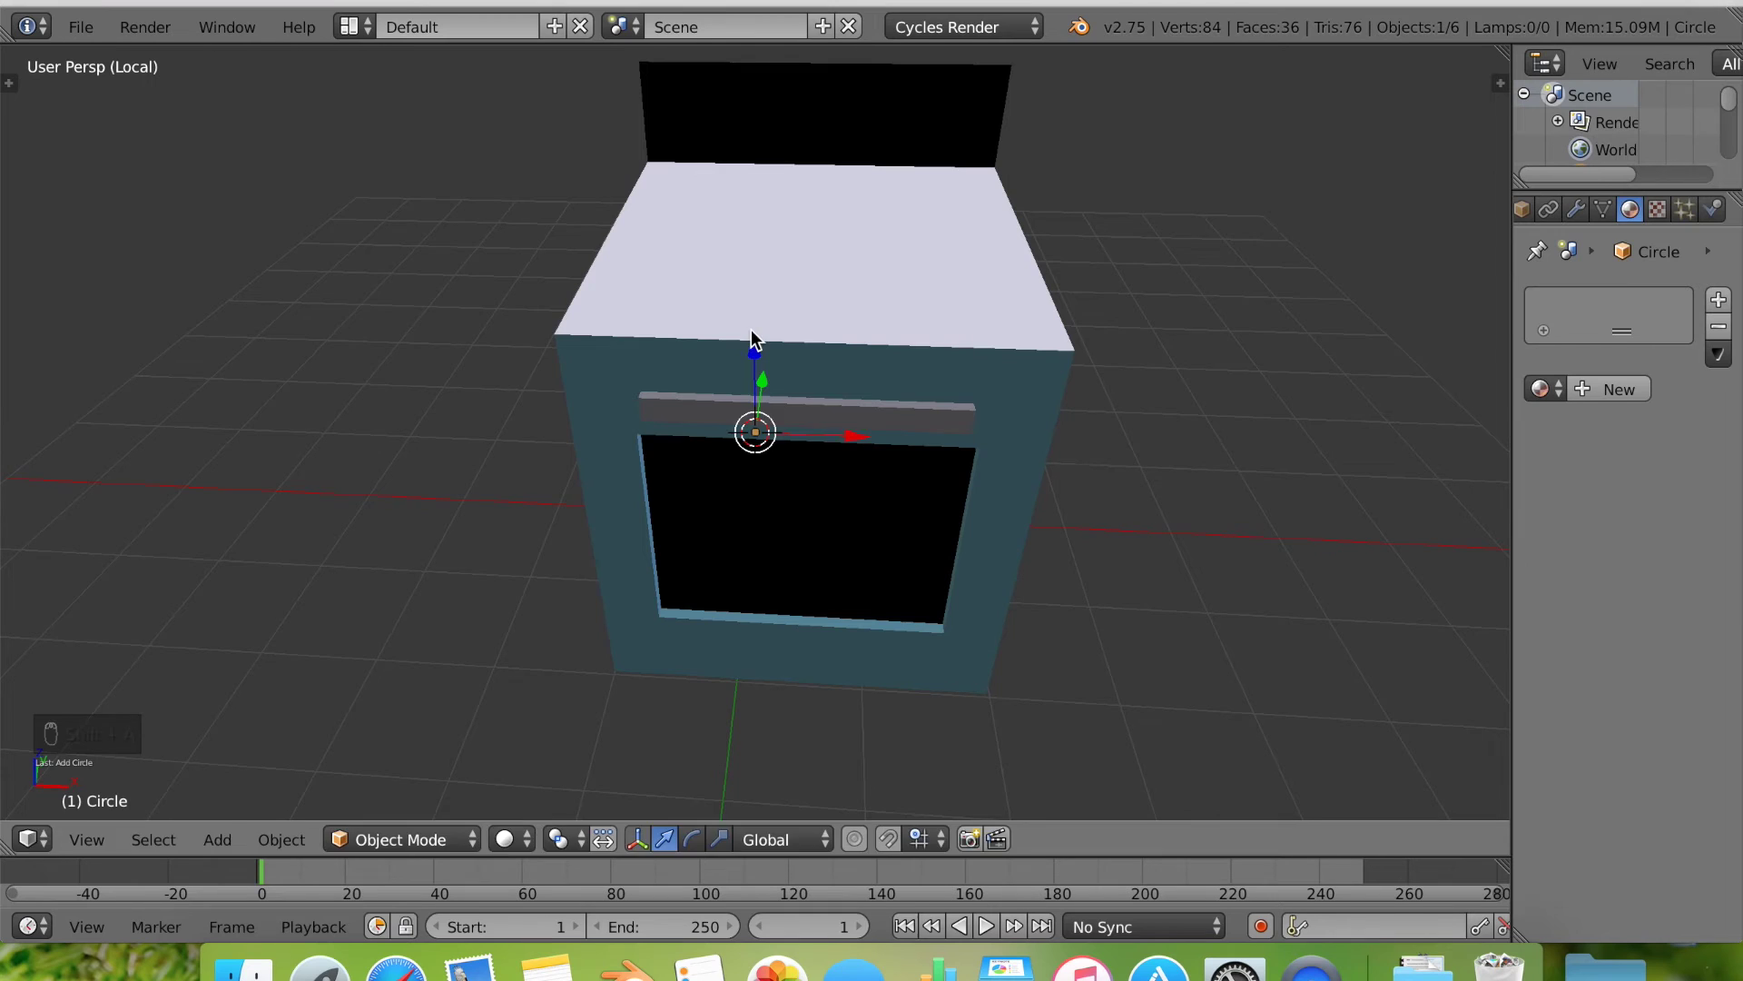
{"action": "left_click_drag", "start_coordinate": [753, 349], "coordinate": [759, 183]}
{"action": "left_click_drag", "start_coordinate": [753, 116], "coordinate": [726, 148]}
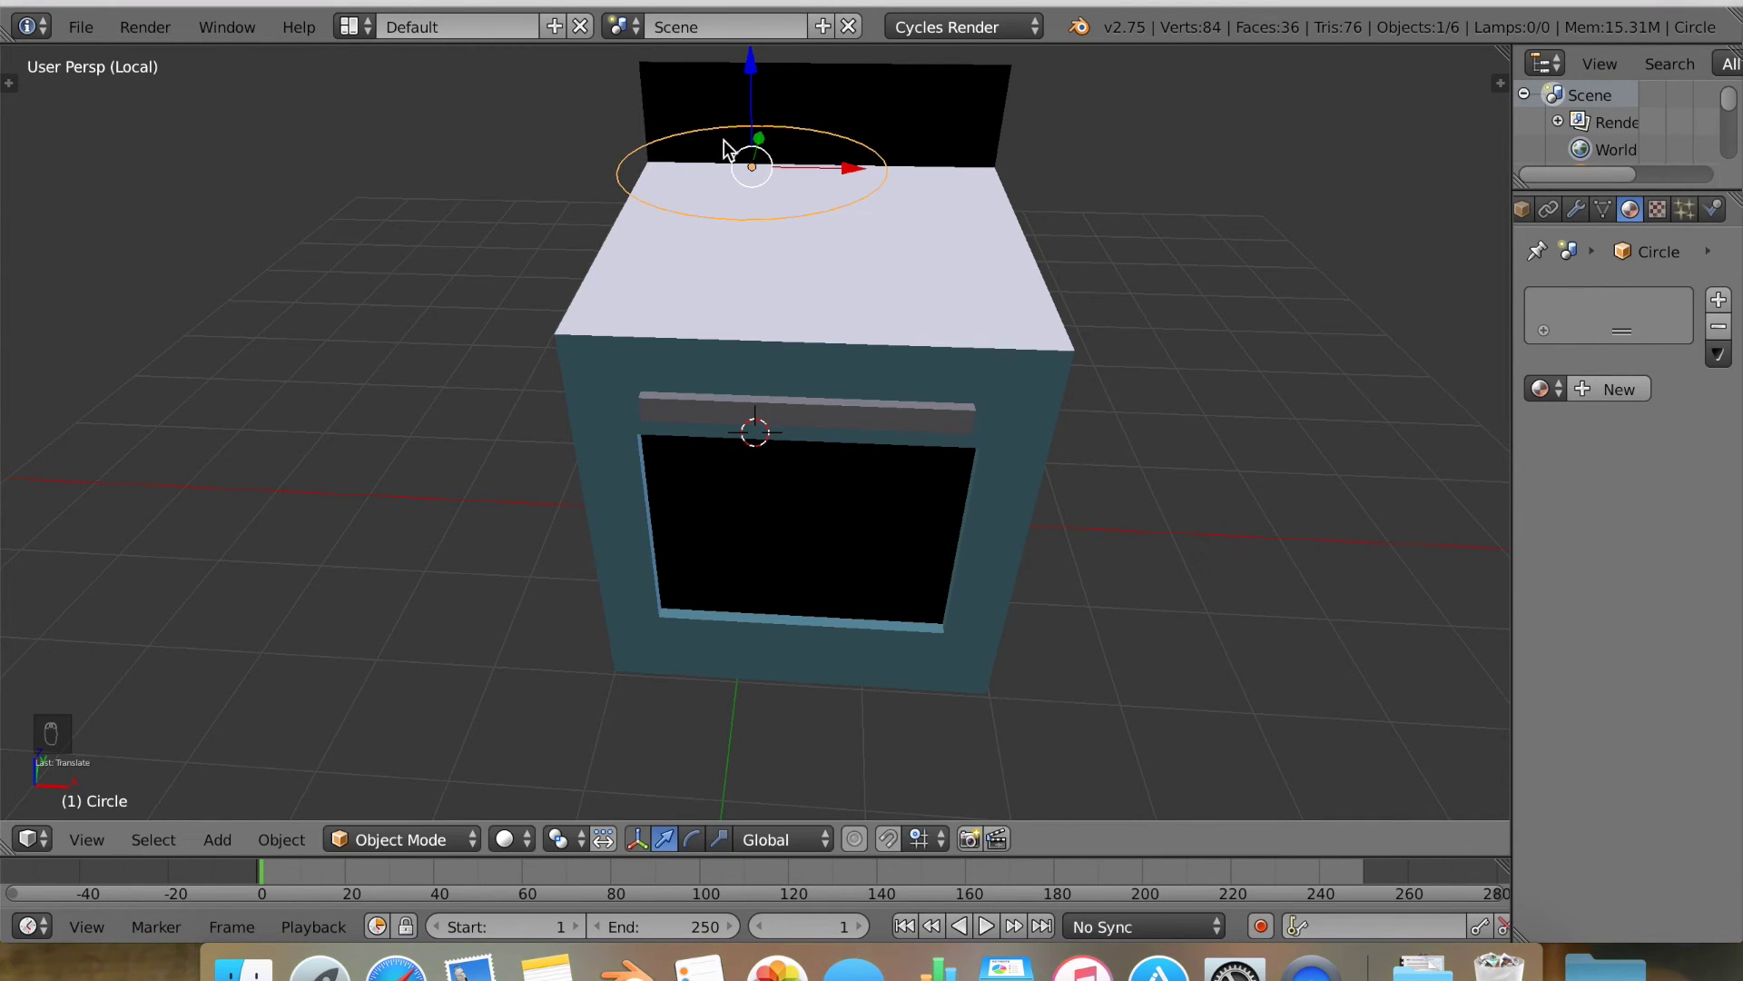
Give the circle a new material with a black diffuse colour and a matching black viewport colour.
{"action": "left_click", "coordinate": [1612, 386]}
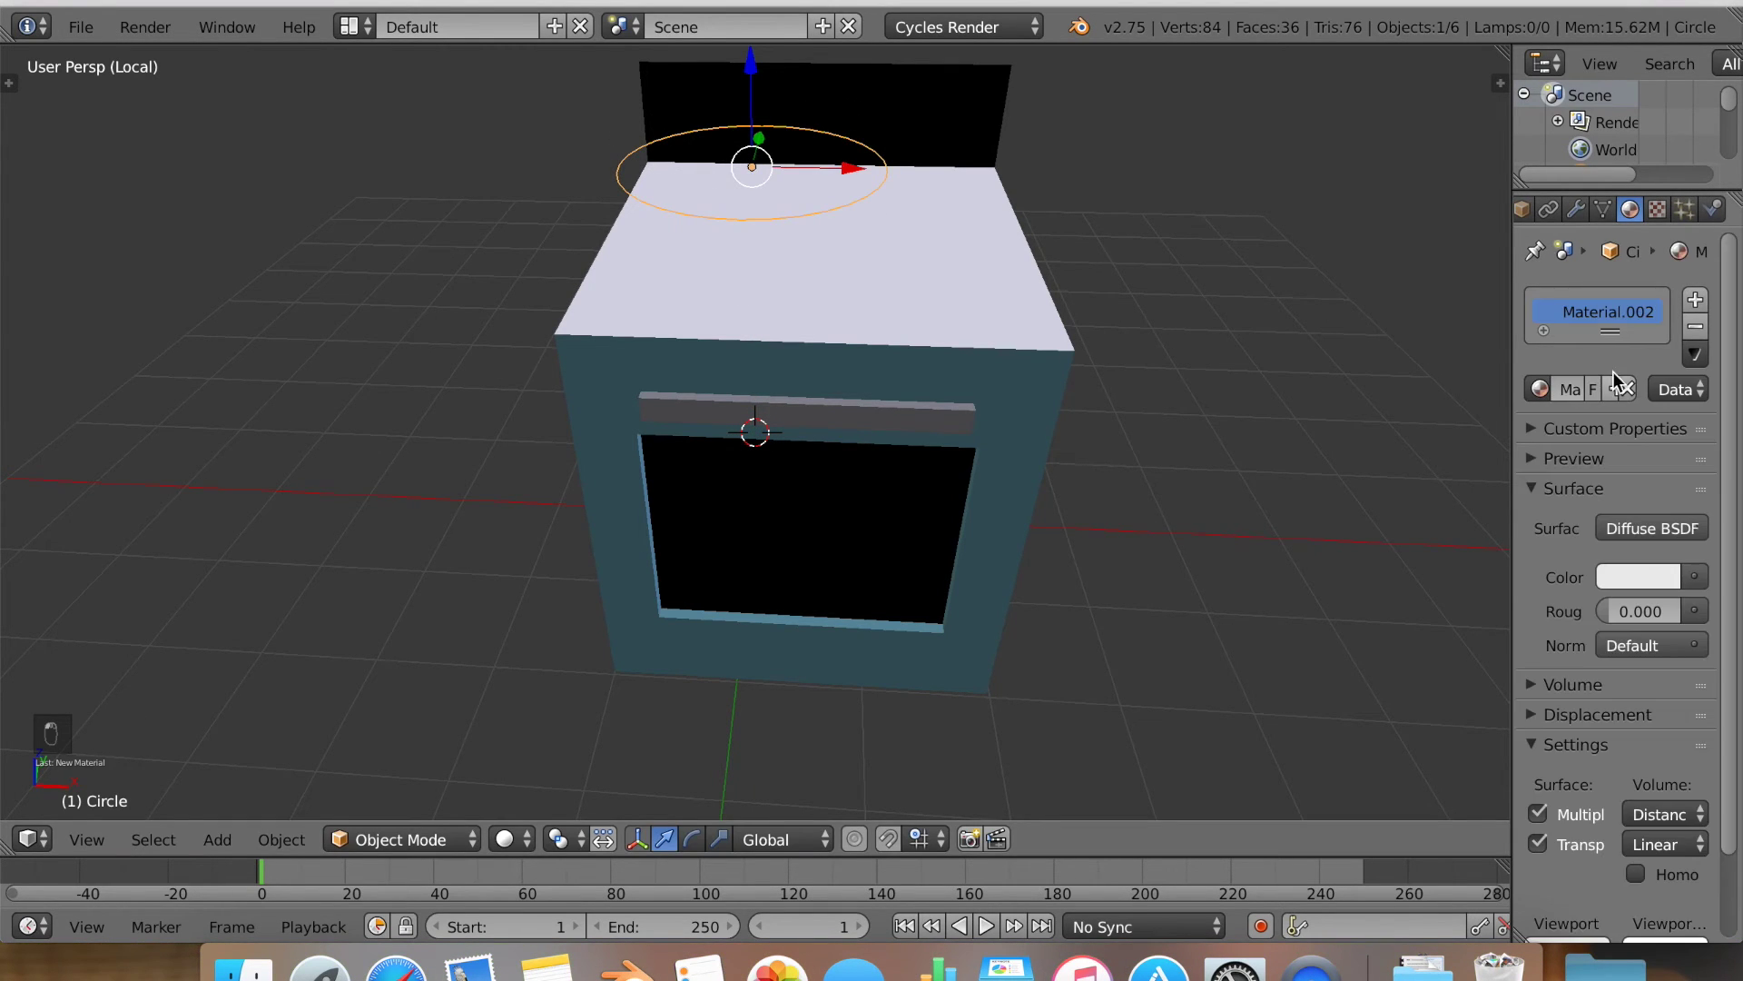
{"action": "left_click", "coordinate": [1658, 577]}
{"action": "left_click_drag", "start_coordinate": [1659, 202], "coordinate": [1659, 384]}
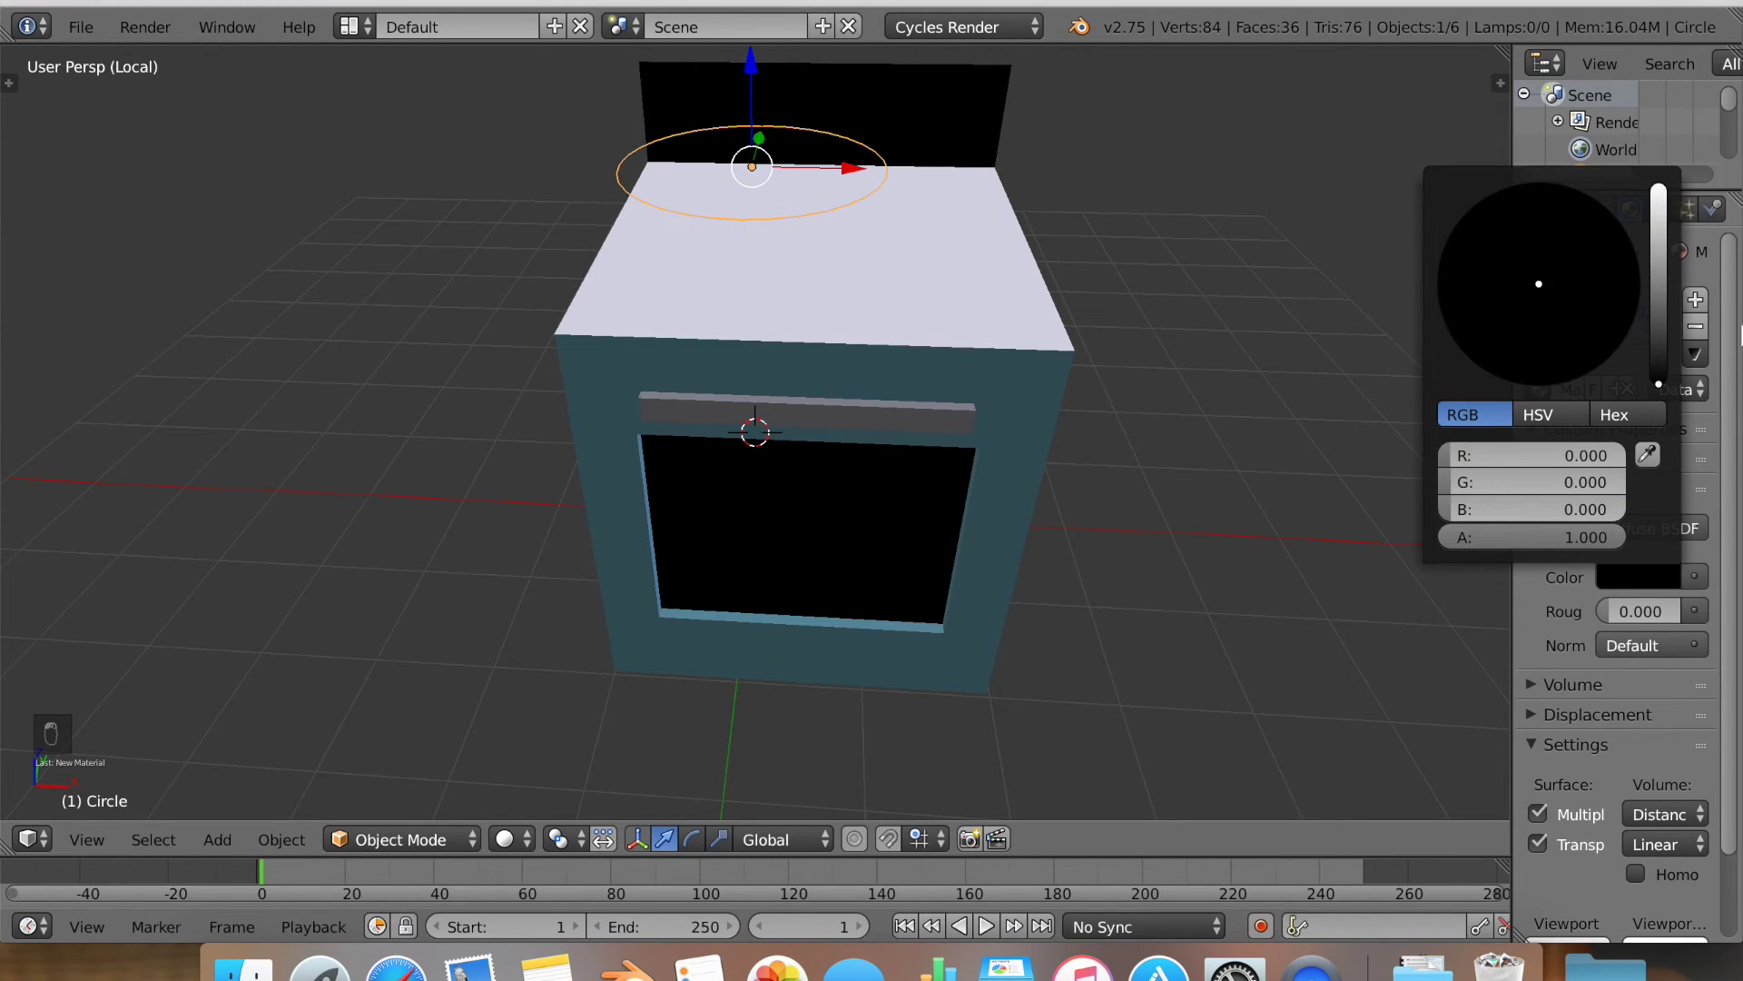
{"action": "scroll", "coordinate": [1738, 636], "scroll_direction": "down", "scroll_amount": 3}
{"action": "left_click", "coordinate": [1582, 853]}
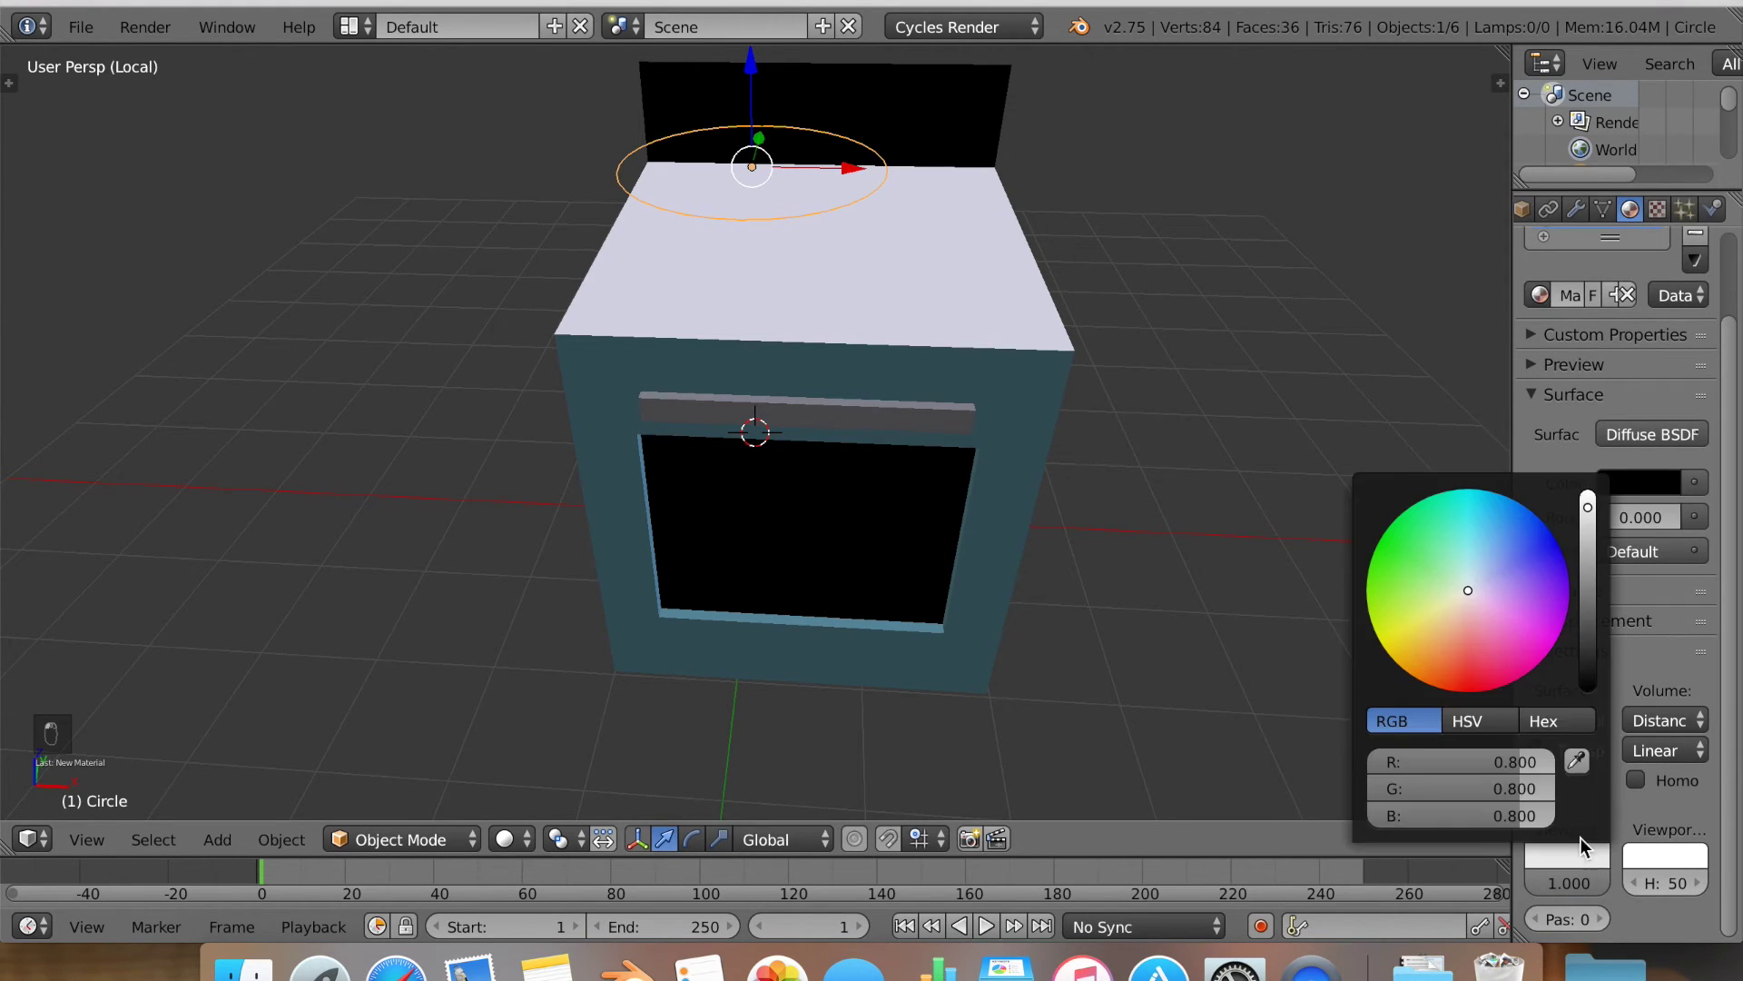
{"action": "left_click", "coordinate": [1578, 763]}
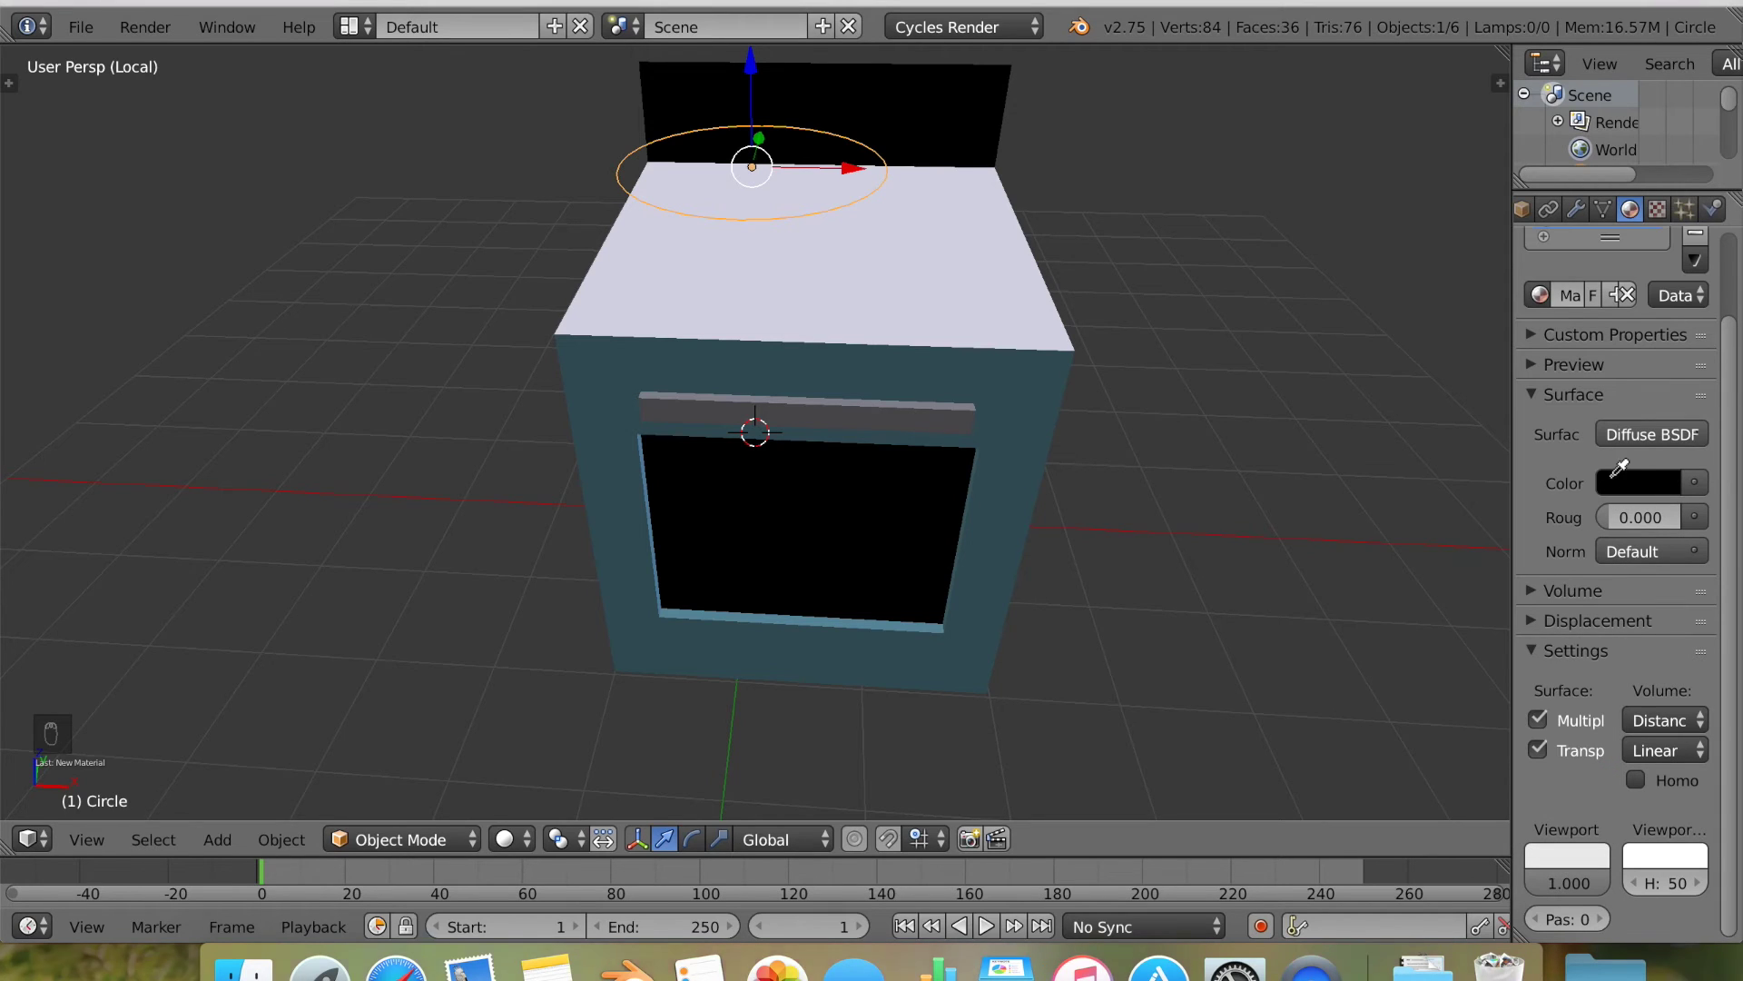
{"action": "left_click", "coordinate": [1639, 495]}
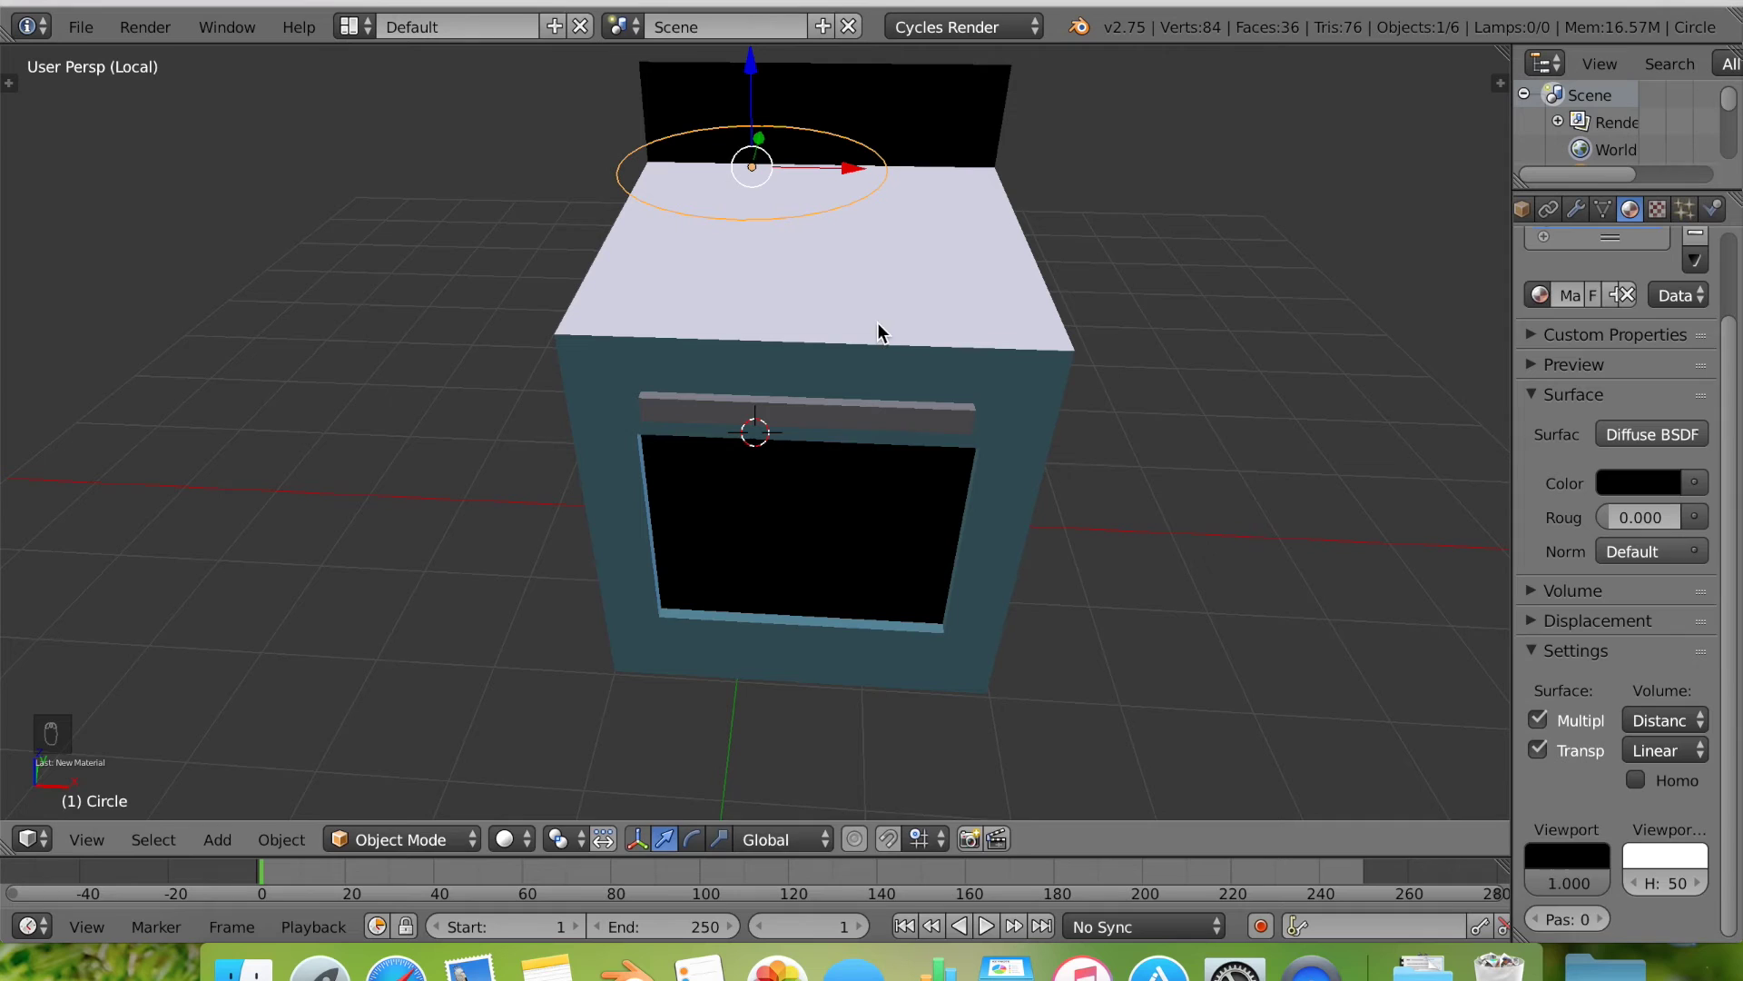
Fill the circle with a face in Edit Mode and assign the black material to it.
{"action": "key", "text": "Tab"}
{"action": "key", "text": "f"}
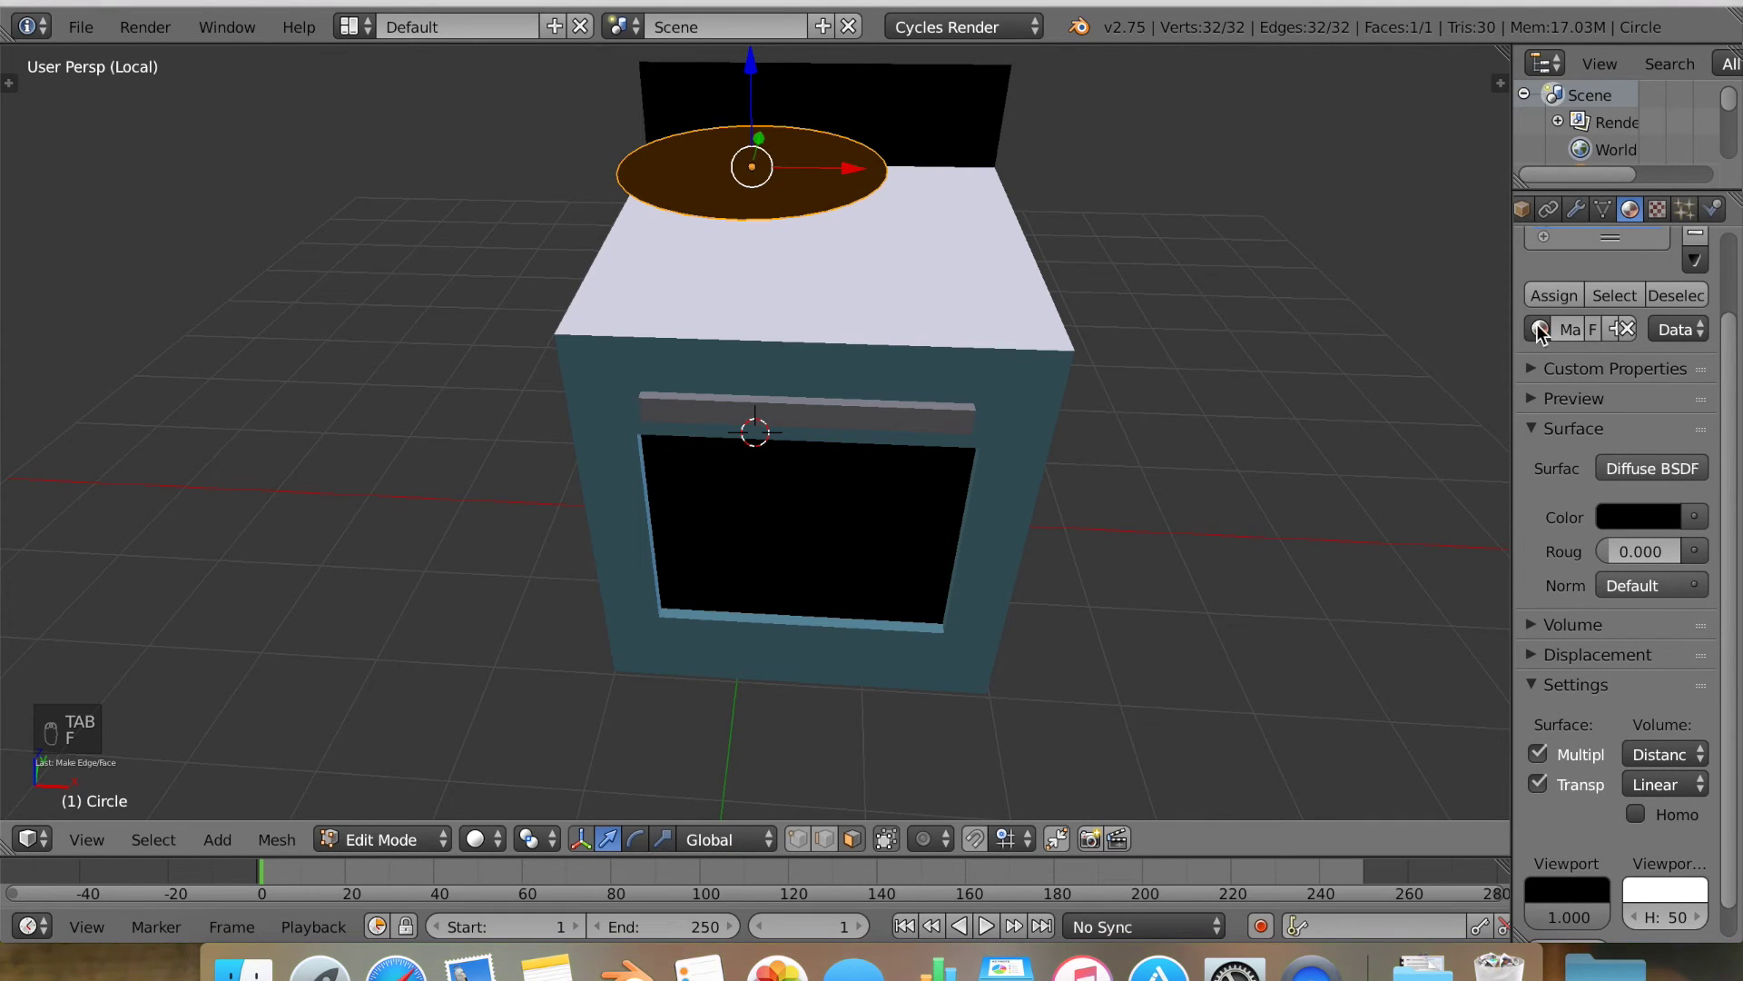
{"action": "left_click", "coordinate": [1553, 295]}
Lower the disc about 0.30 units along Z onto the oven top and scale it to about 0.56.
{"action": "middle_click_drag", "start_coordinate": [988, 381], "coordinate": [1067, 391]}
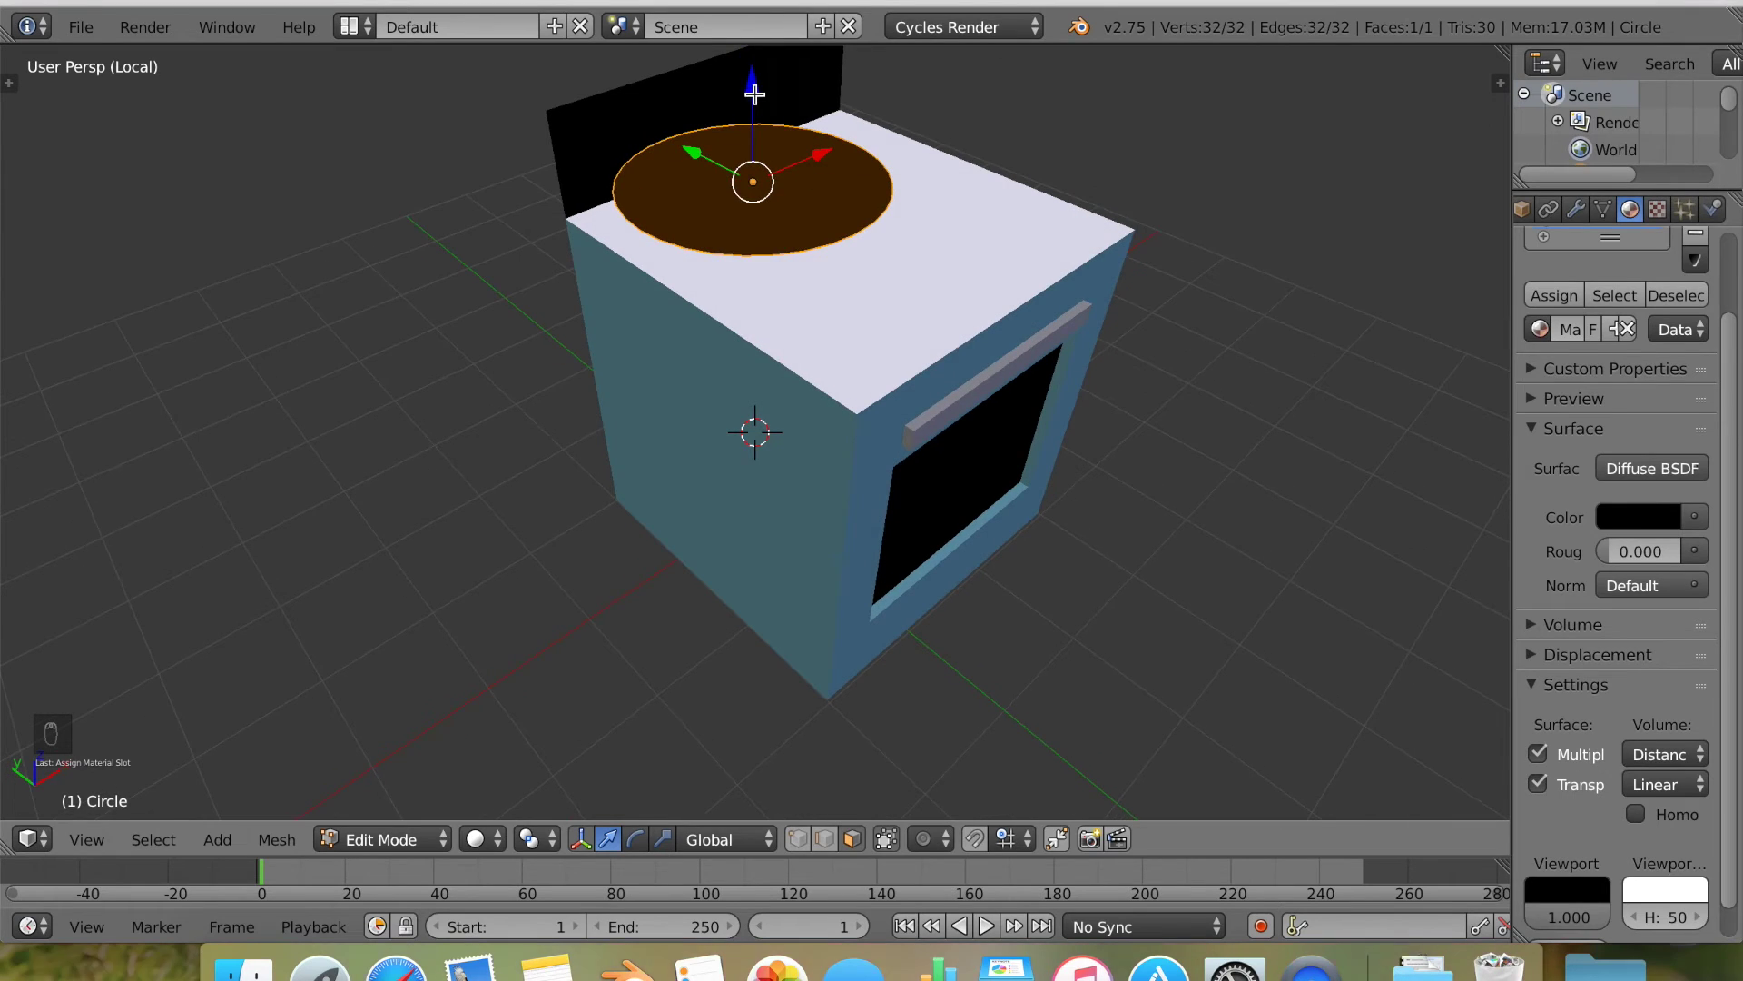
{"action": "key", "text": "g"}
{"action": "key", "text": "z"}
{"action": "left_click", "coordinate": [764, 128]}
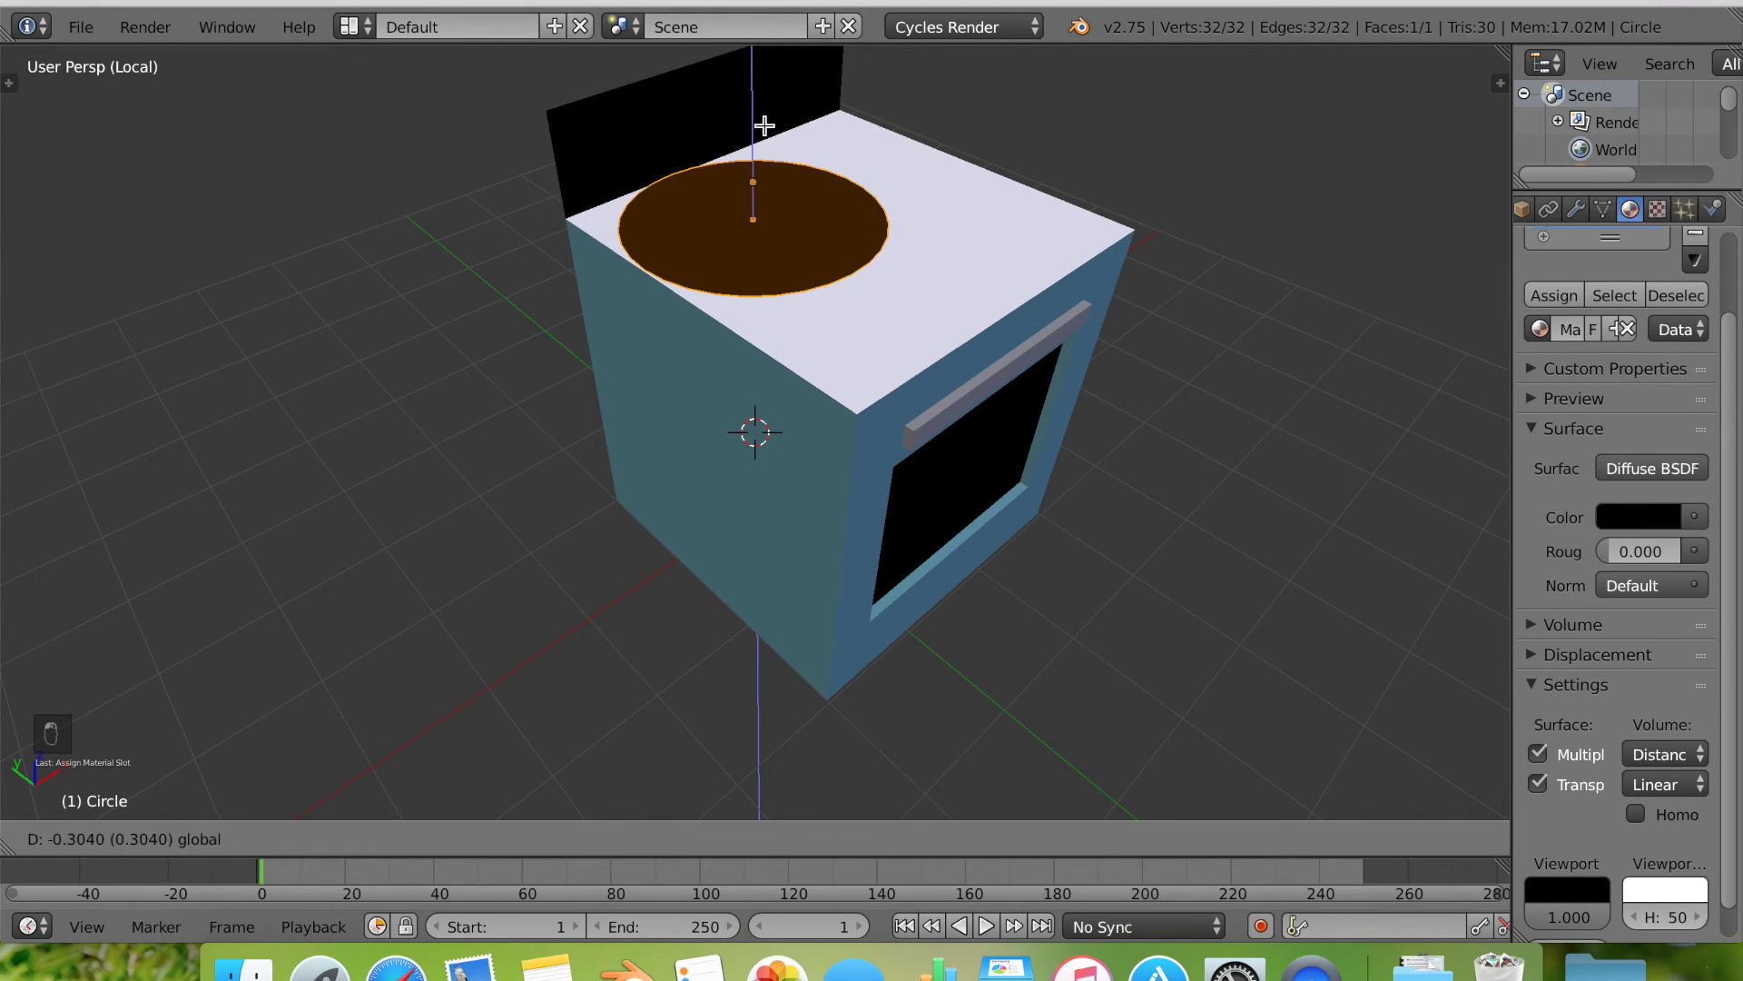
{"action": "key", "text": "s"}
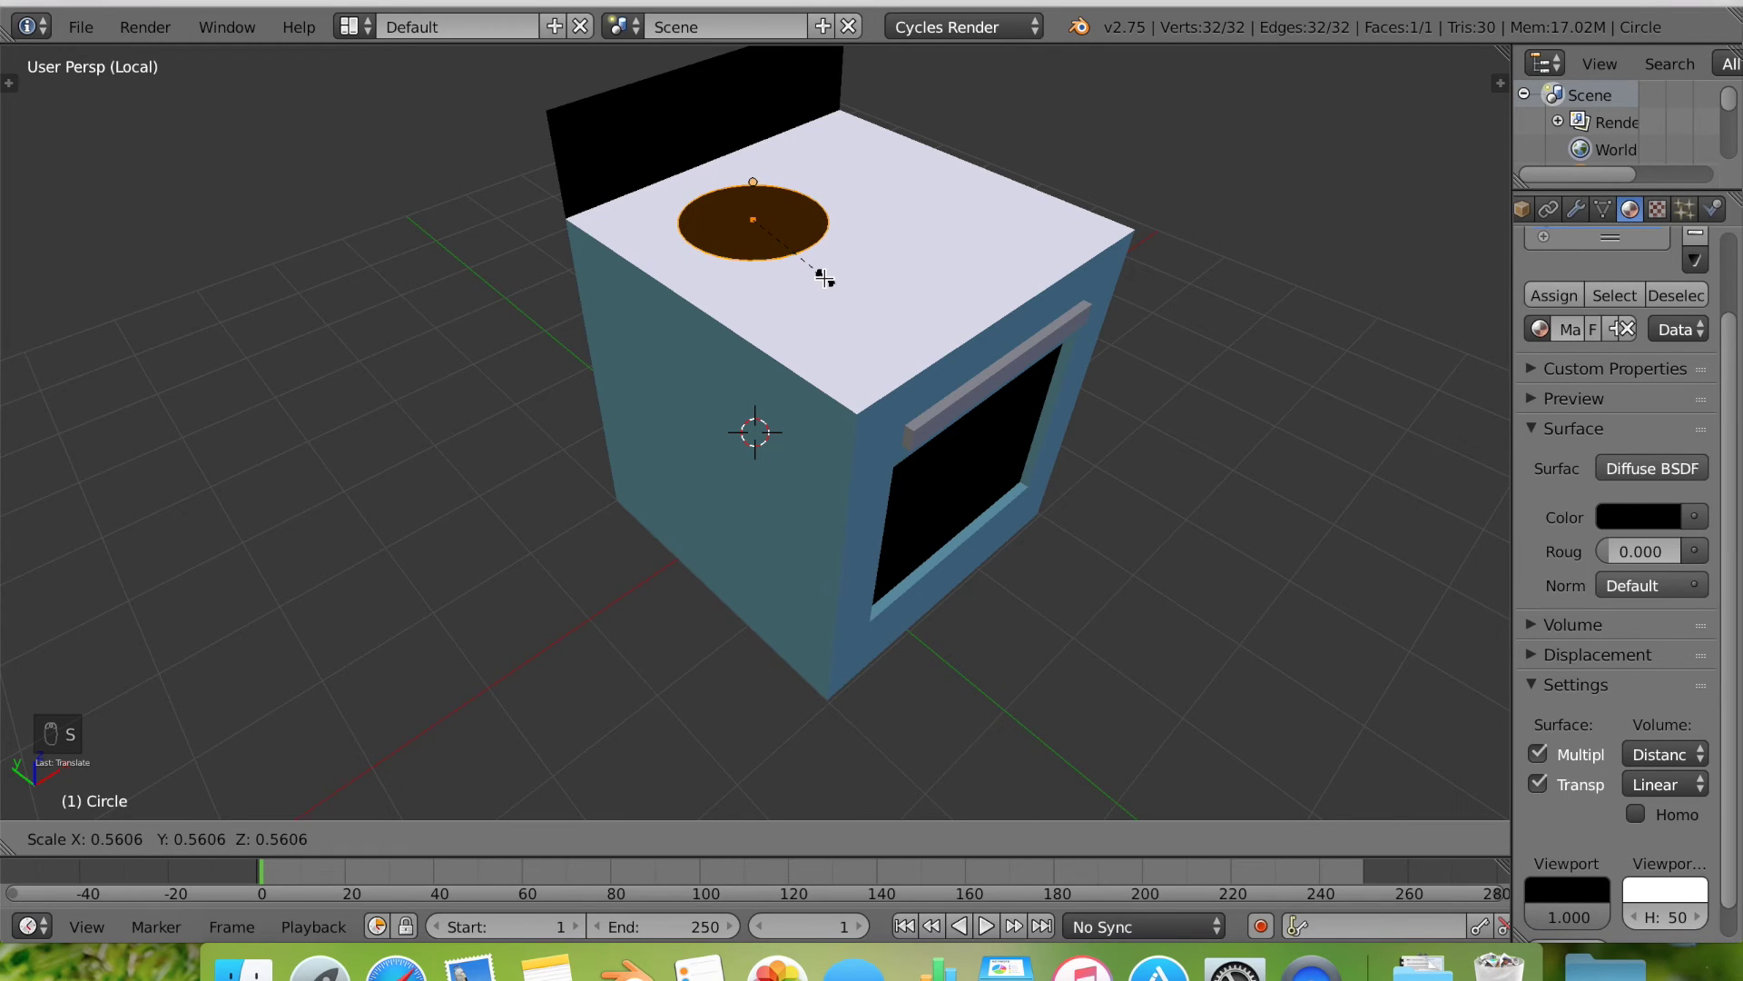
{"action": "left_click", "coordinate": [822, 277]}
Move the disc along Y and X to the front left corner of the oven top.
{"action": "left_click_drag", "start_coordinate": [703, 189], "coordinate": [1059, 351]}
{"action": "middle_click_drag", "start_coordinate": [1059, 350], "coordinate": [886, 338]}
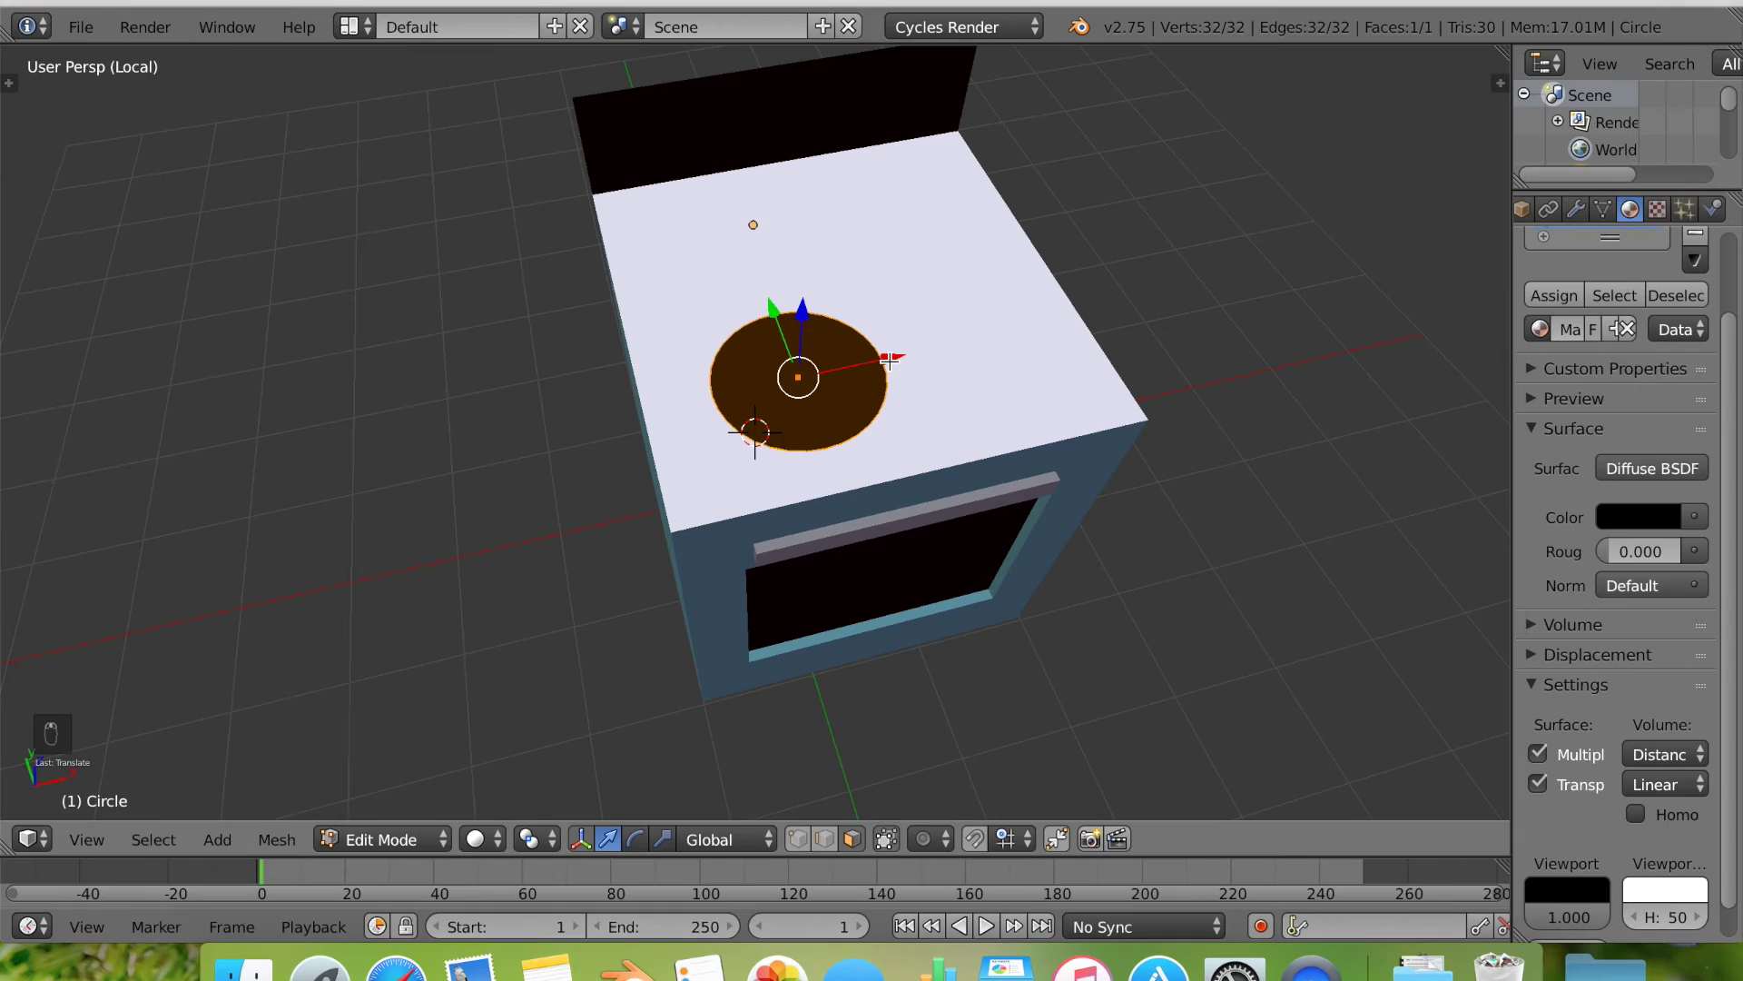
{"action": "left_click_drag", "start_coordinate": [889, 360], "coordinate": [817, 360]}
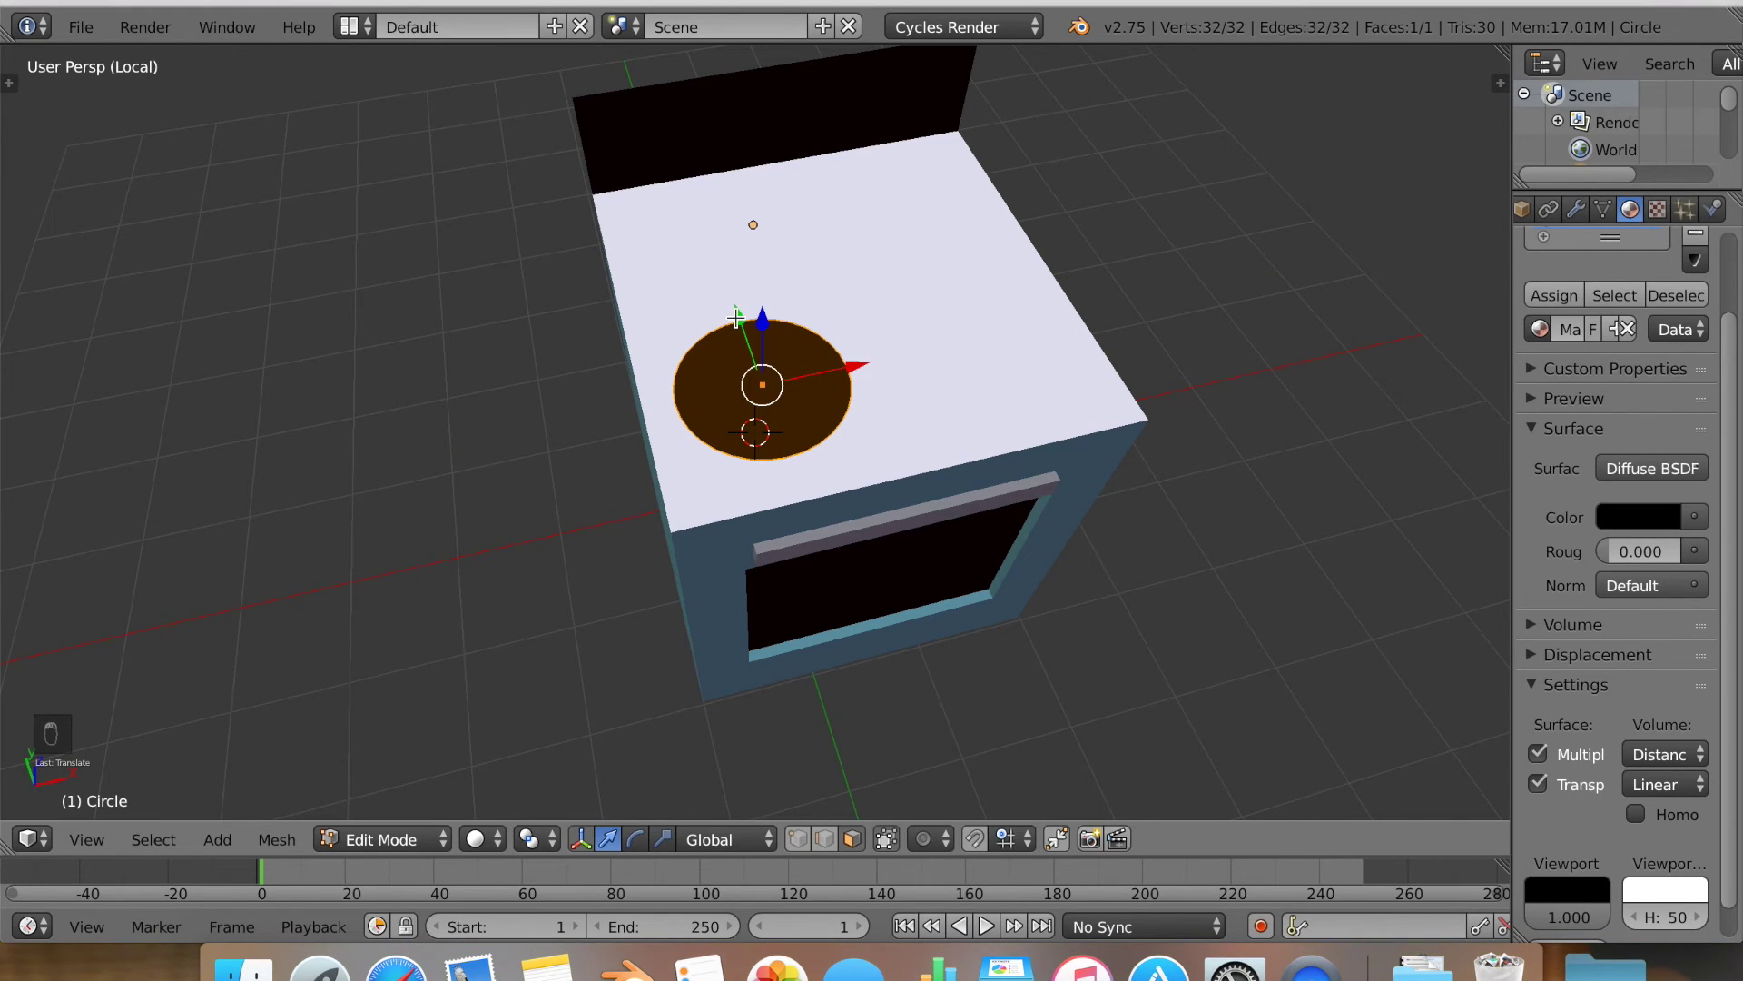
{"action": "left_click_drag", "start_coordinate": [736, 317], "coordinate": [738, 322]}
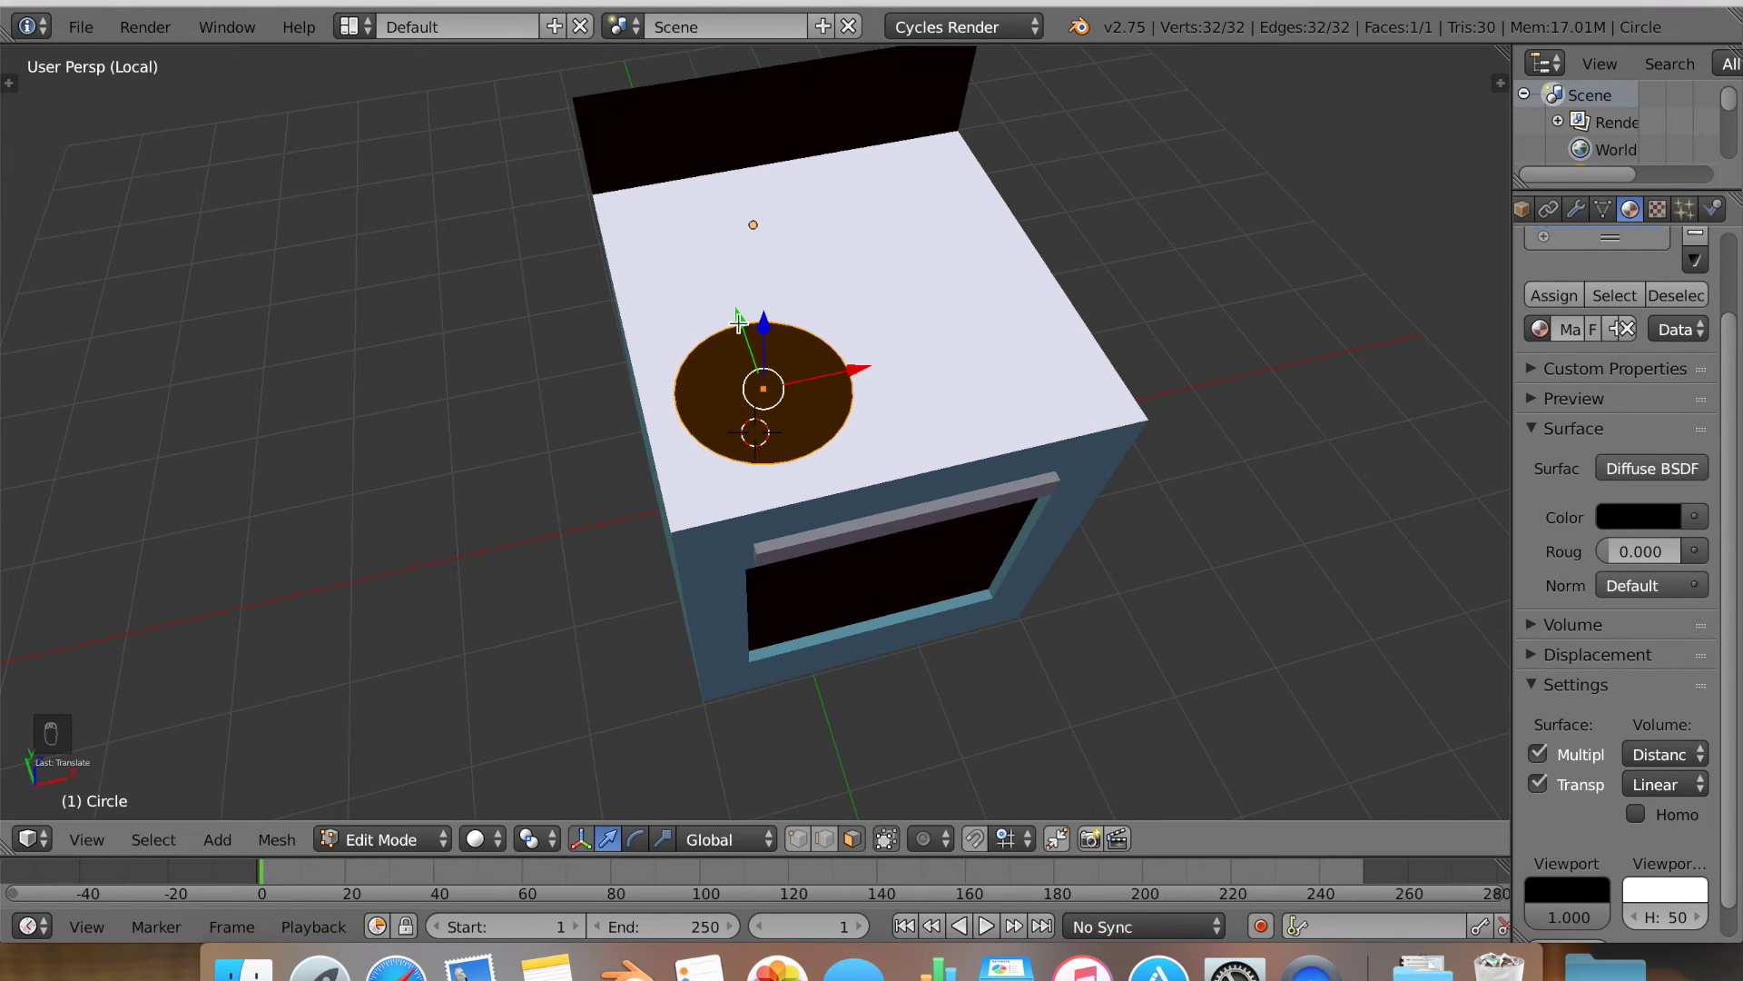
Duplicate the disc along X to the right side and move the copy along Y to the back right corner.
{"action": "key", "text": "shift+d"}
{"action": "key", "text": "x"}
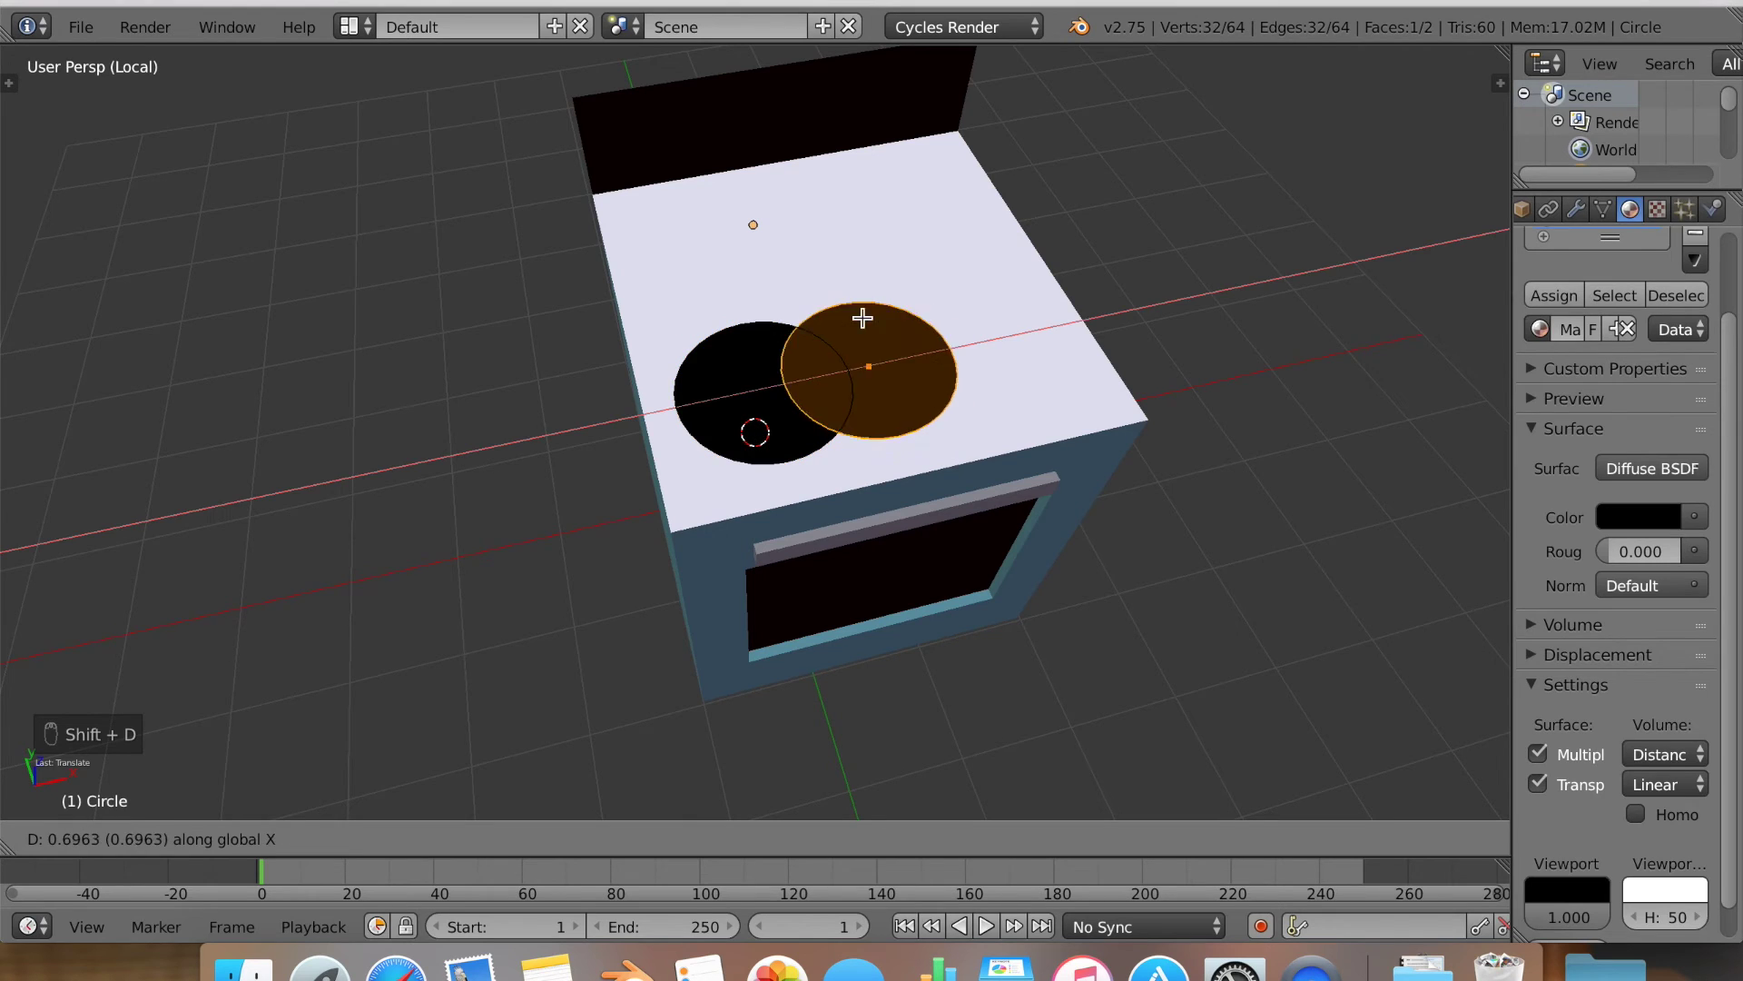
{"action": "left_click", "coordinate": [954, 313]}
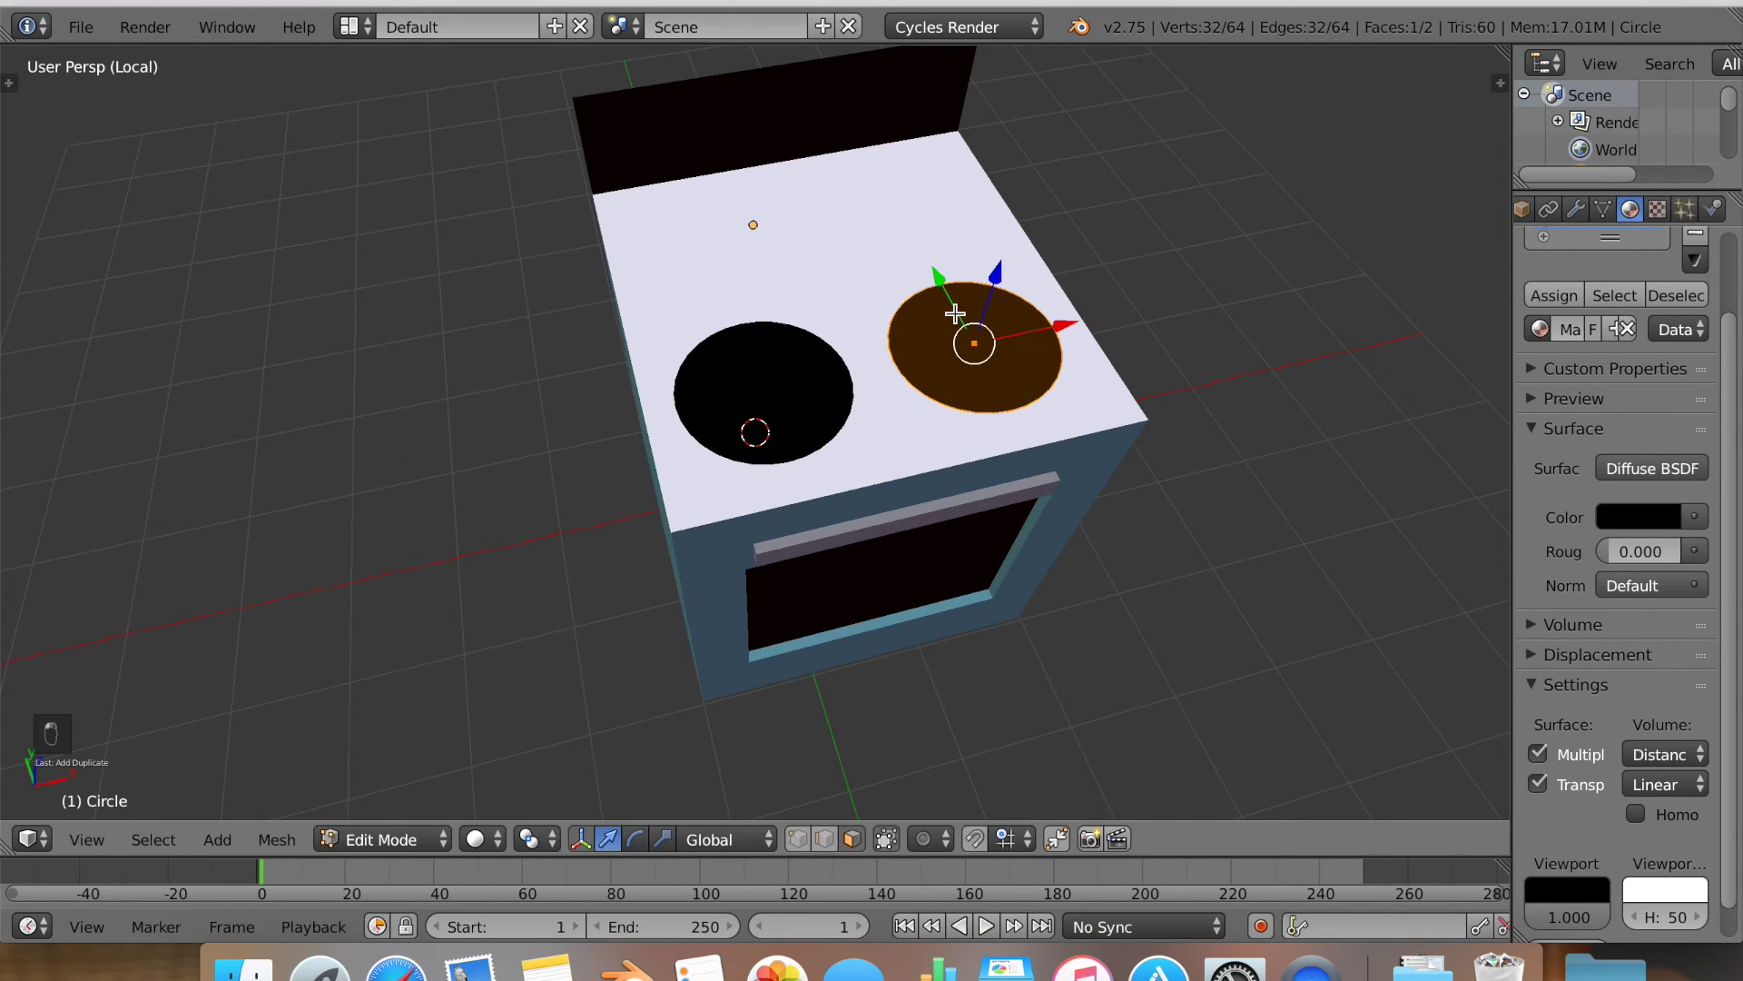
{"action": "left_click_drag", "start_coordinate": [942, 283], "coordinate": [893, 154]}
Duplicate the back right disc along X to the back left corner, shrink the copy to about three quarters size, and fine-tune its position.
{"action": "key", "text": "shift+d"}
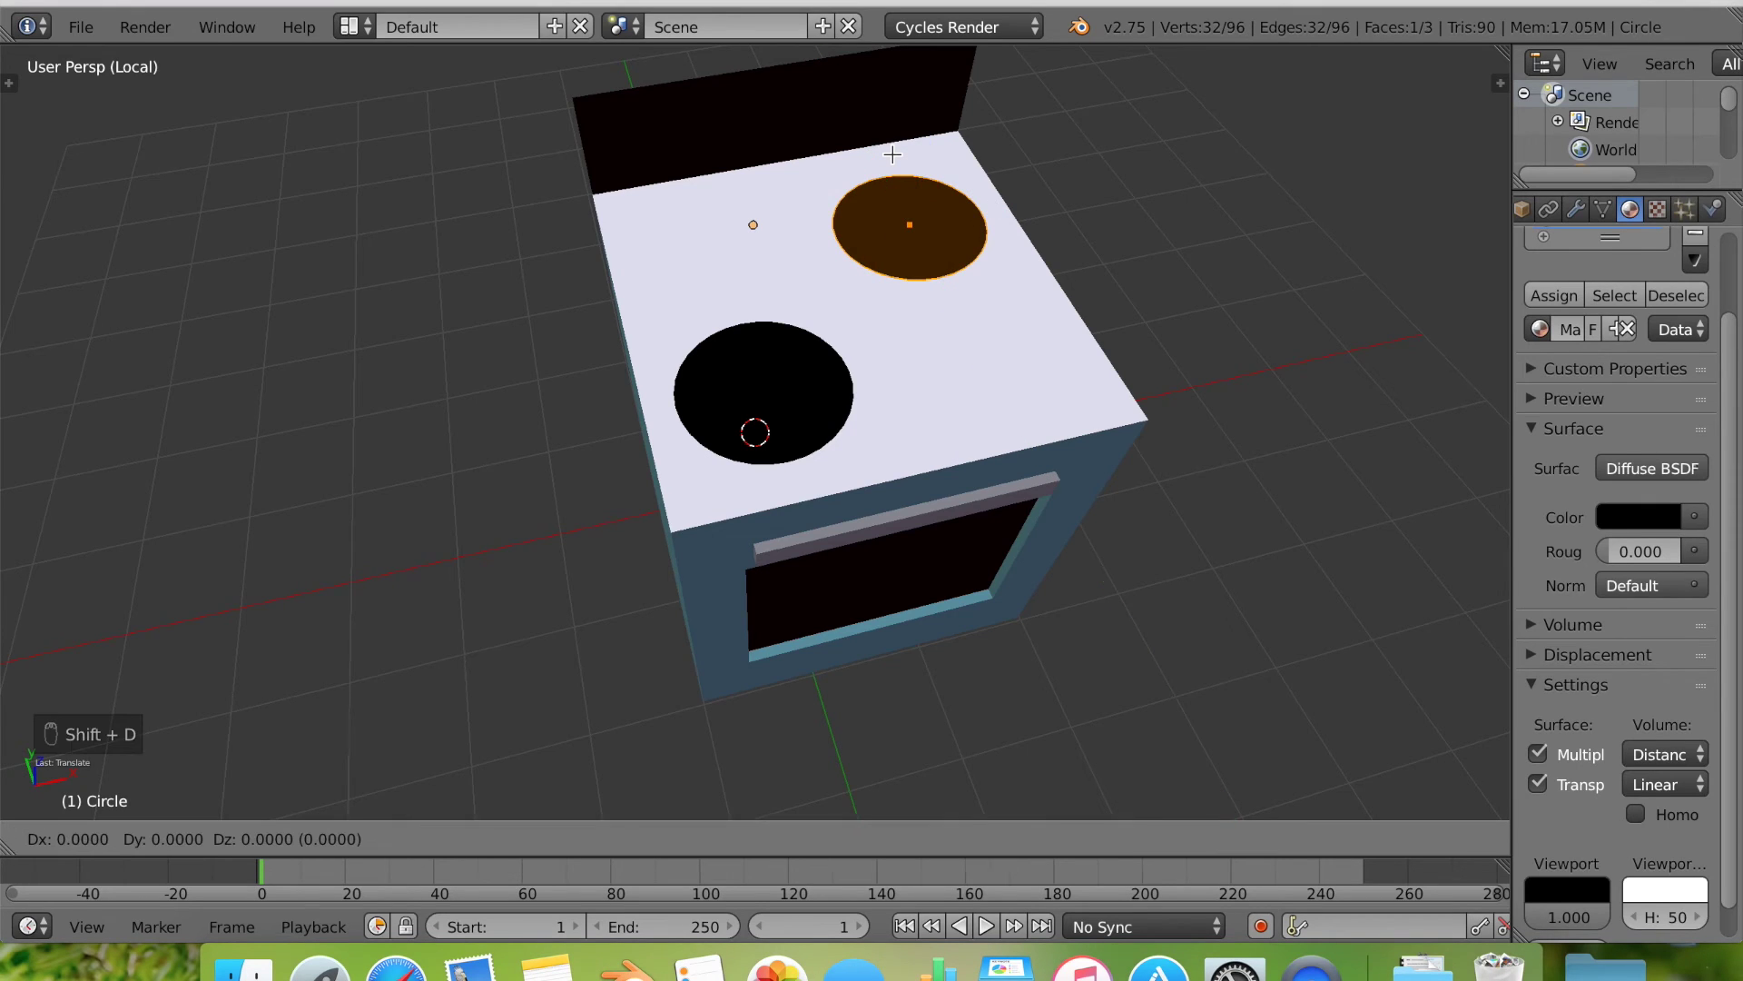
{"action": "key", "text": "x"}
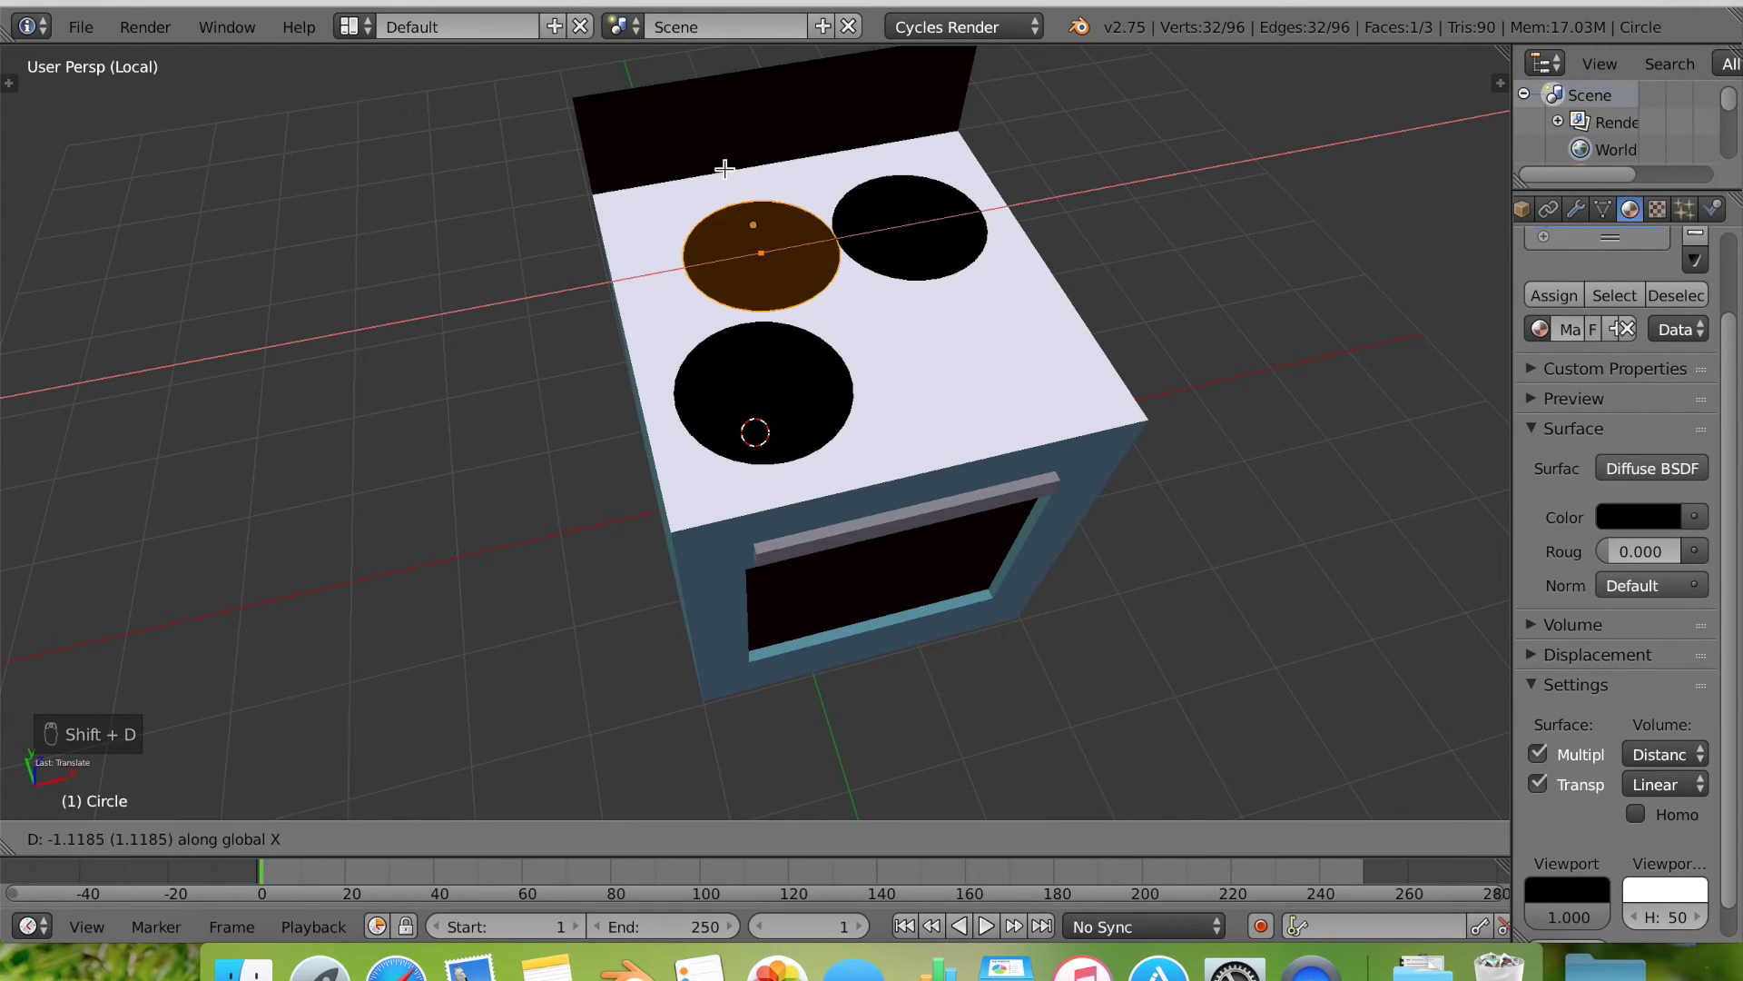
{"action": "left_click", "coordinate": [710, 166]}
{"action": "key", "text": "s"}
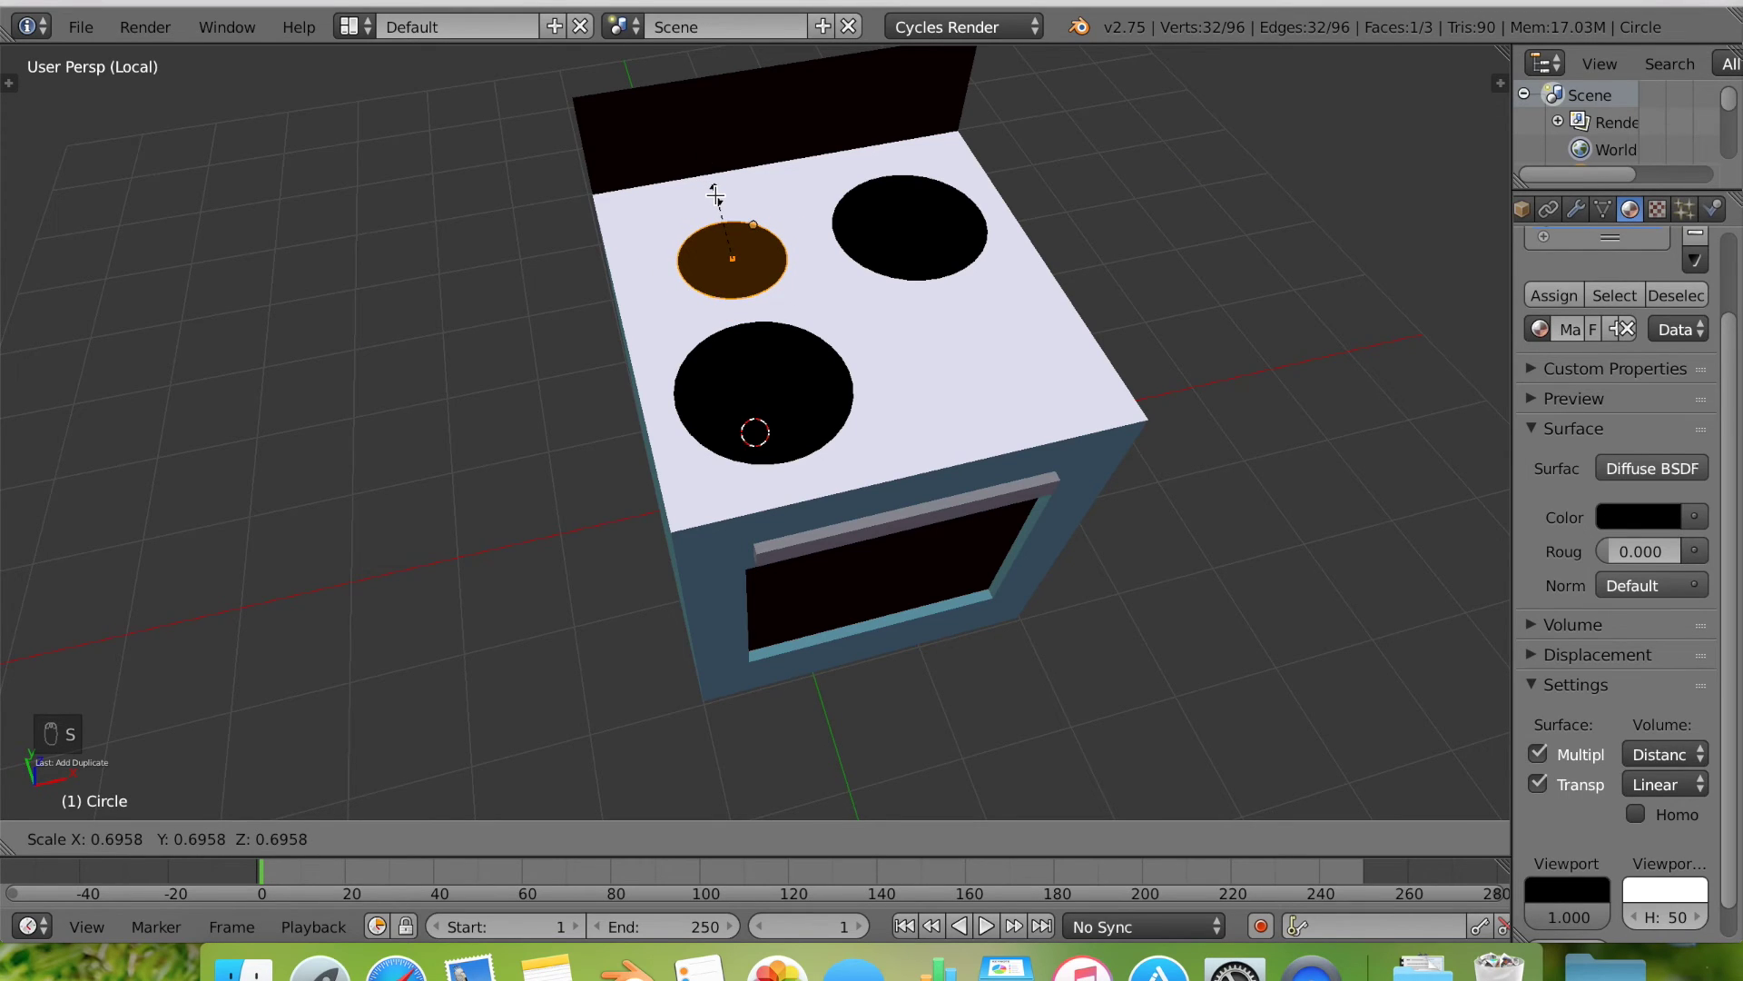
{"action": "left_click", "coordinate": [713, 186]}
{"action": "left_click_drag", "start_coordinate": [711, 193], "coordinate": [709, 188]}
{"action": "left_click_drag", "start_coordinate": [822, 238], "coordinate": [813, 239]}
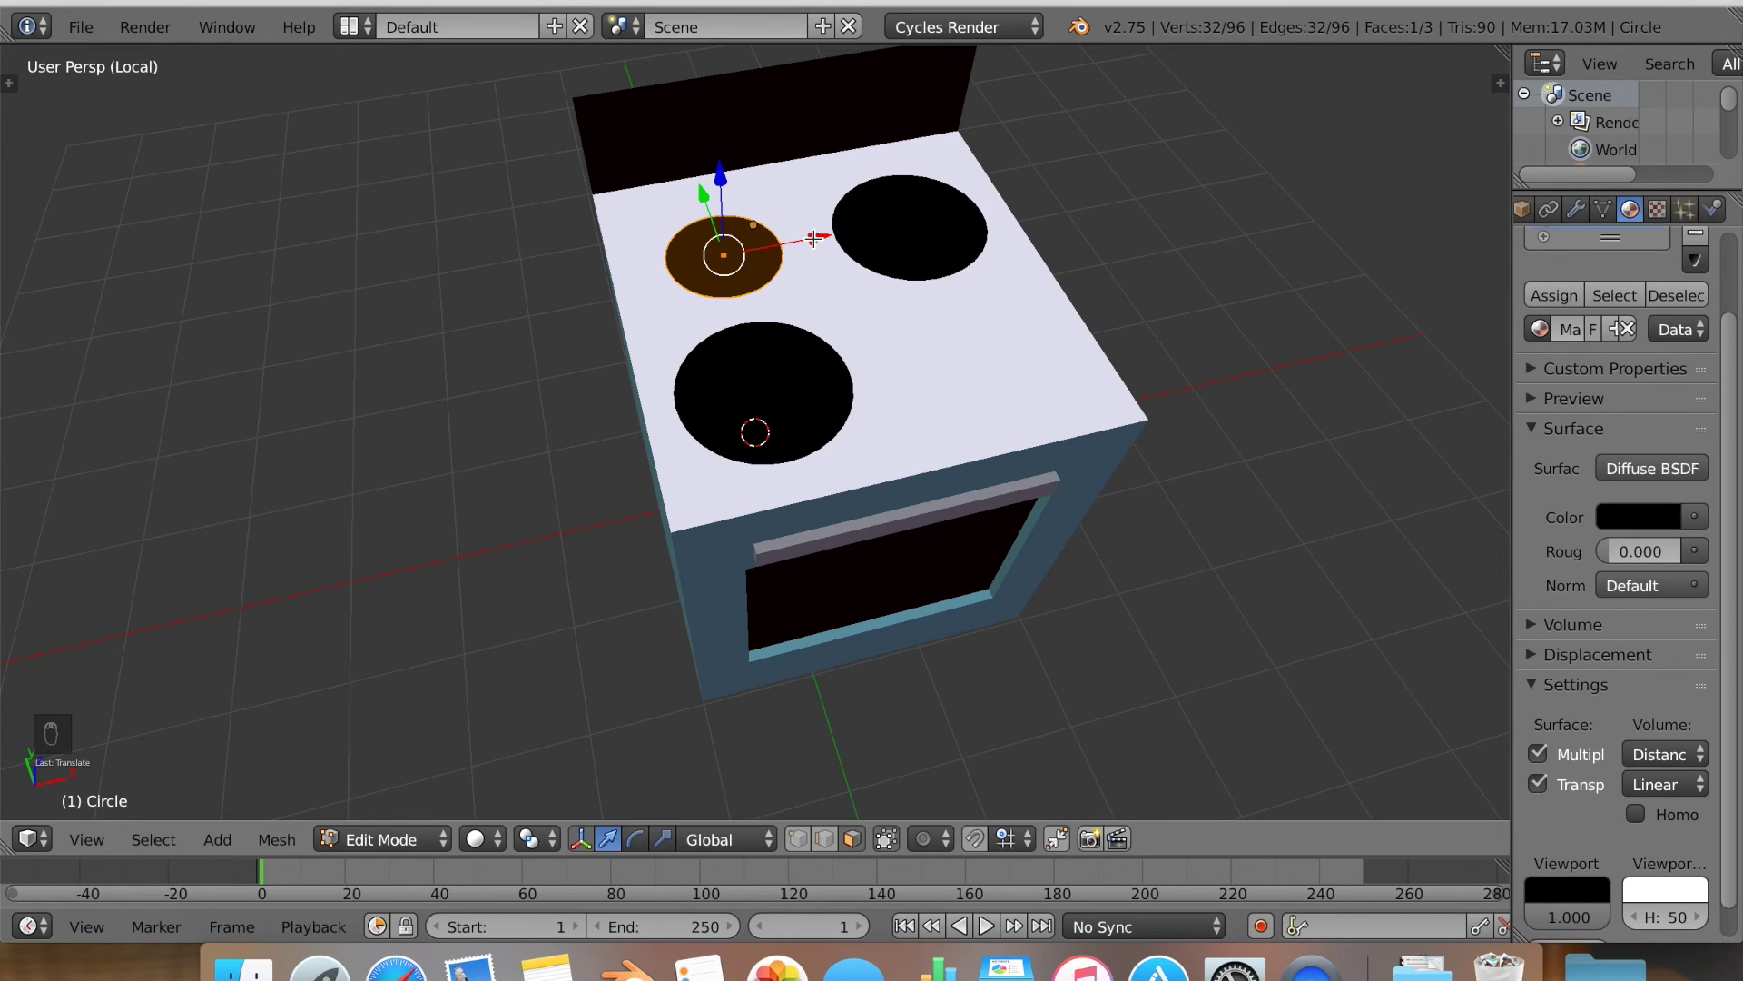
Duplicate the small disc along X to the right side and move the copy about 1.3 units along Y to the front right corner.
{"action": "key", "text": "shift+d"}
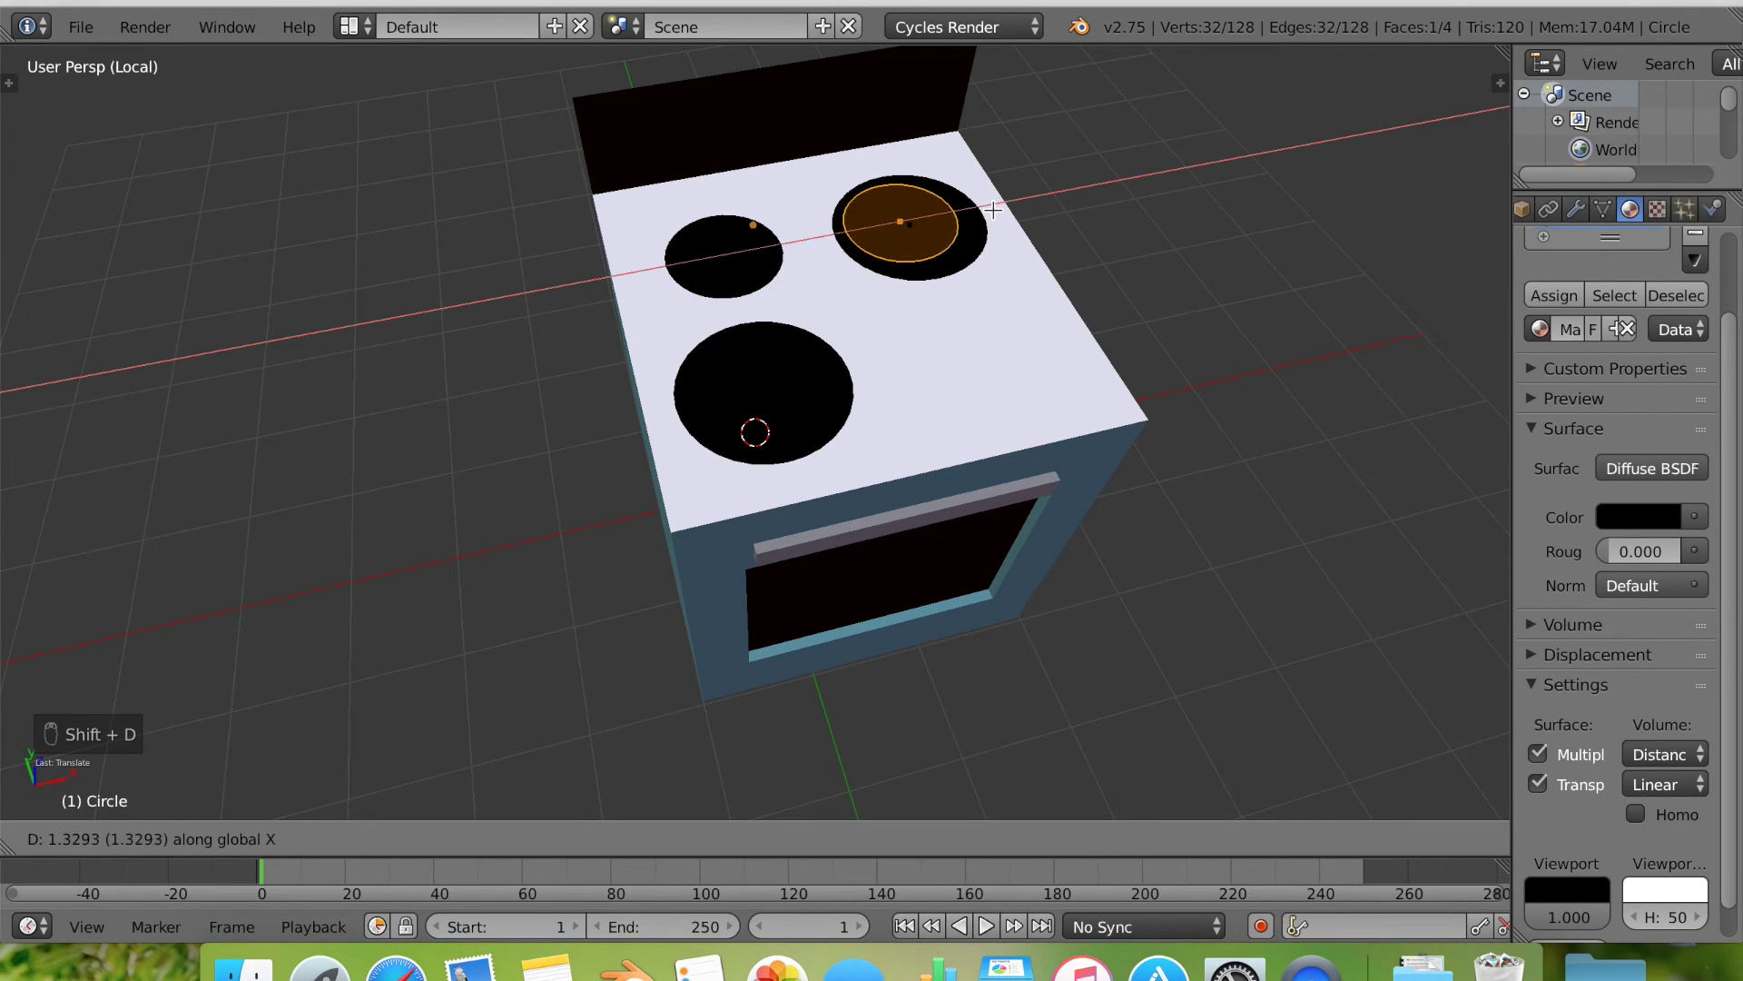
{"action": "left_click", "coordinate": [997, 208]}
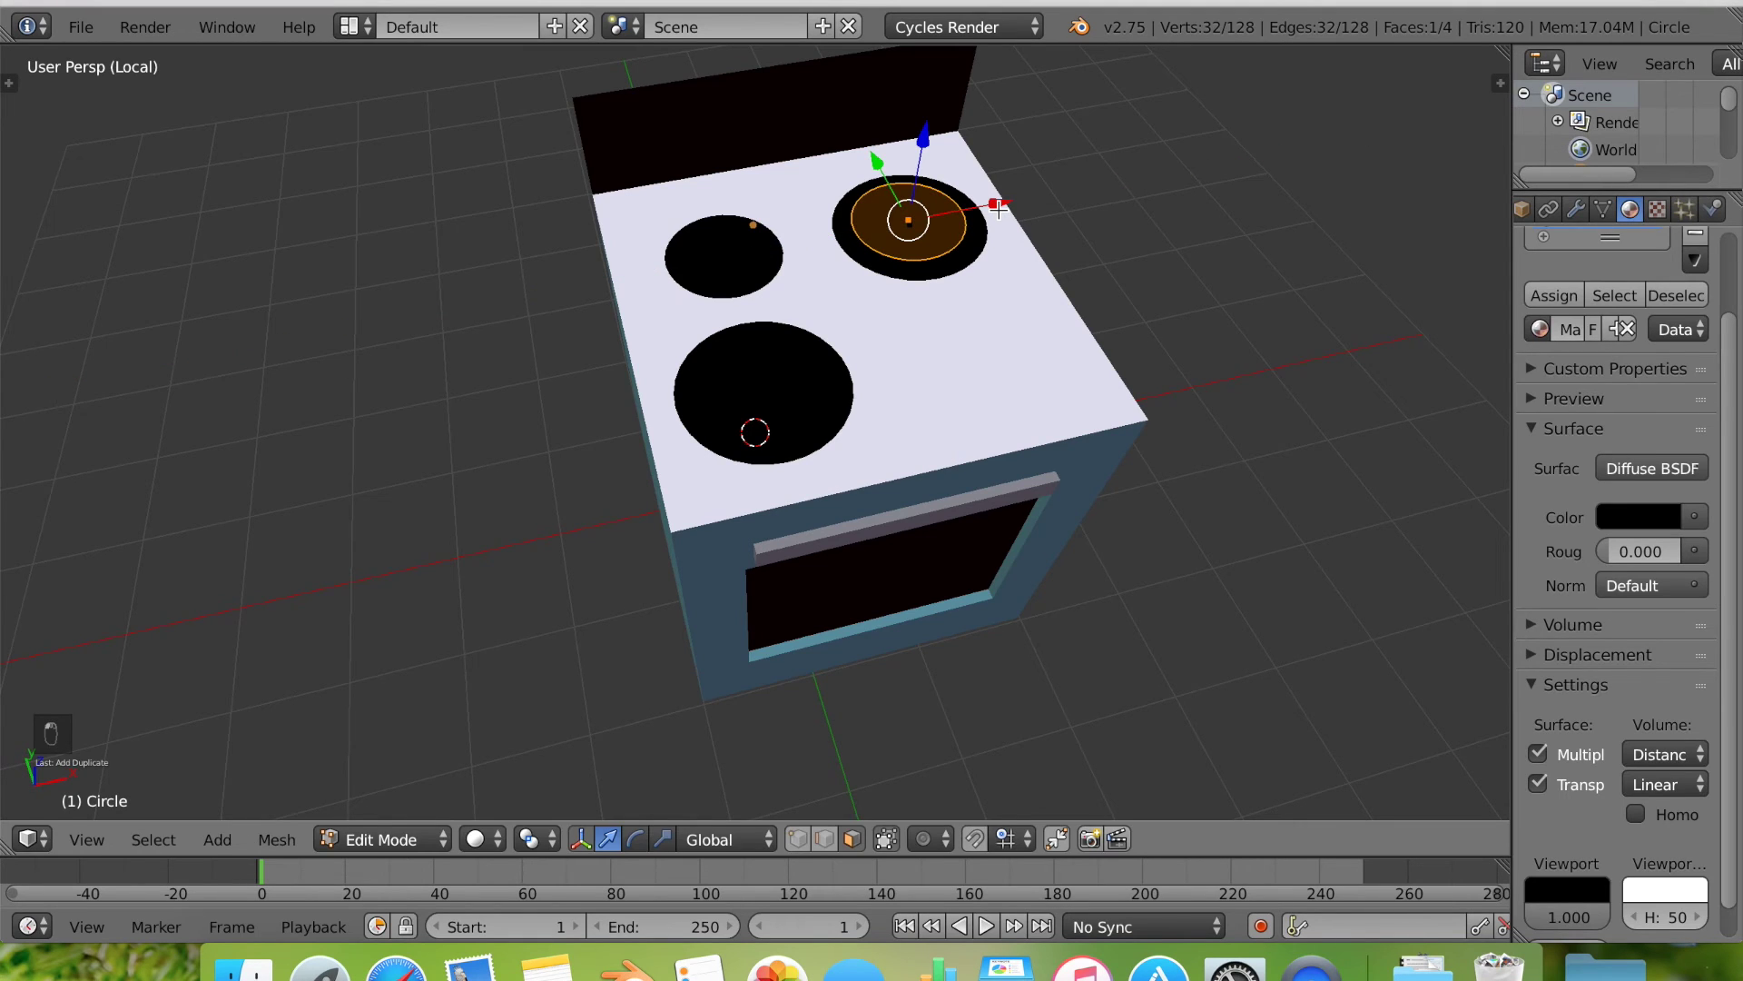
{"action": "key", "text": "g"}
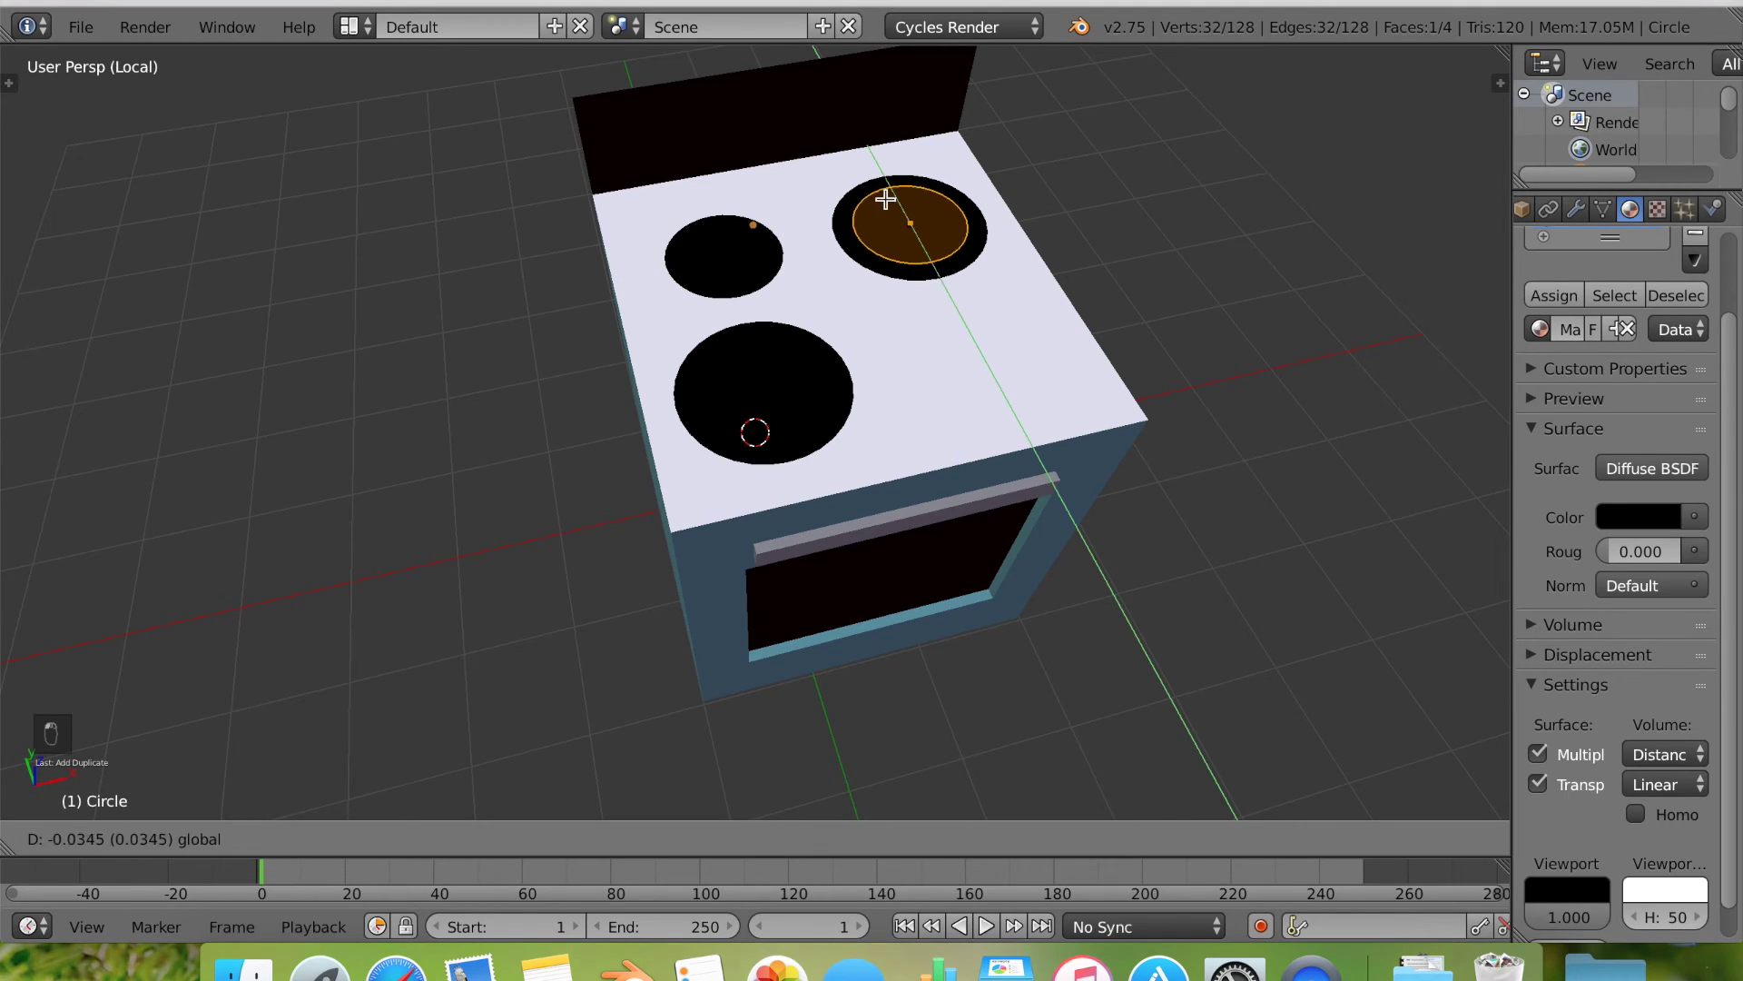
{"action": "key", "text": "y"}
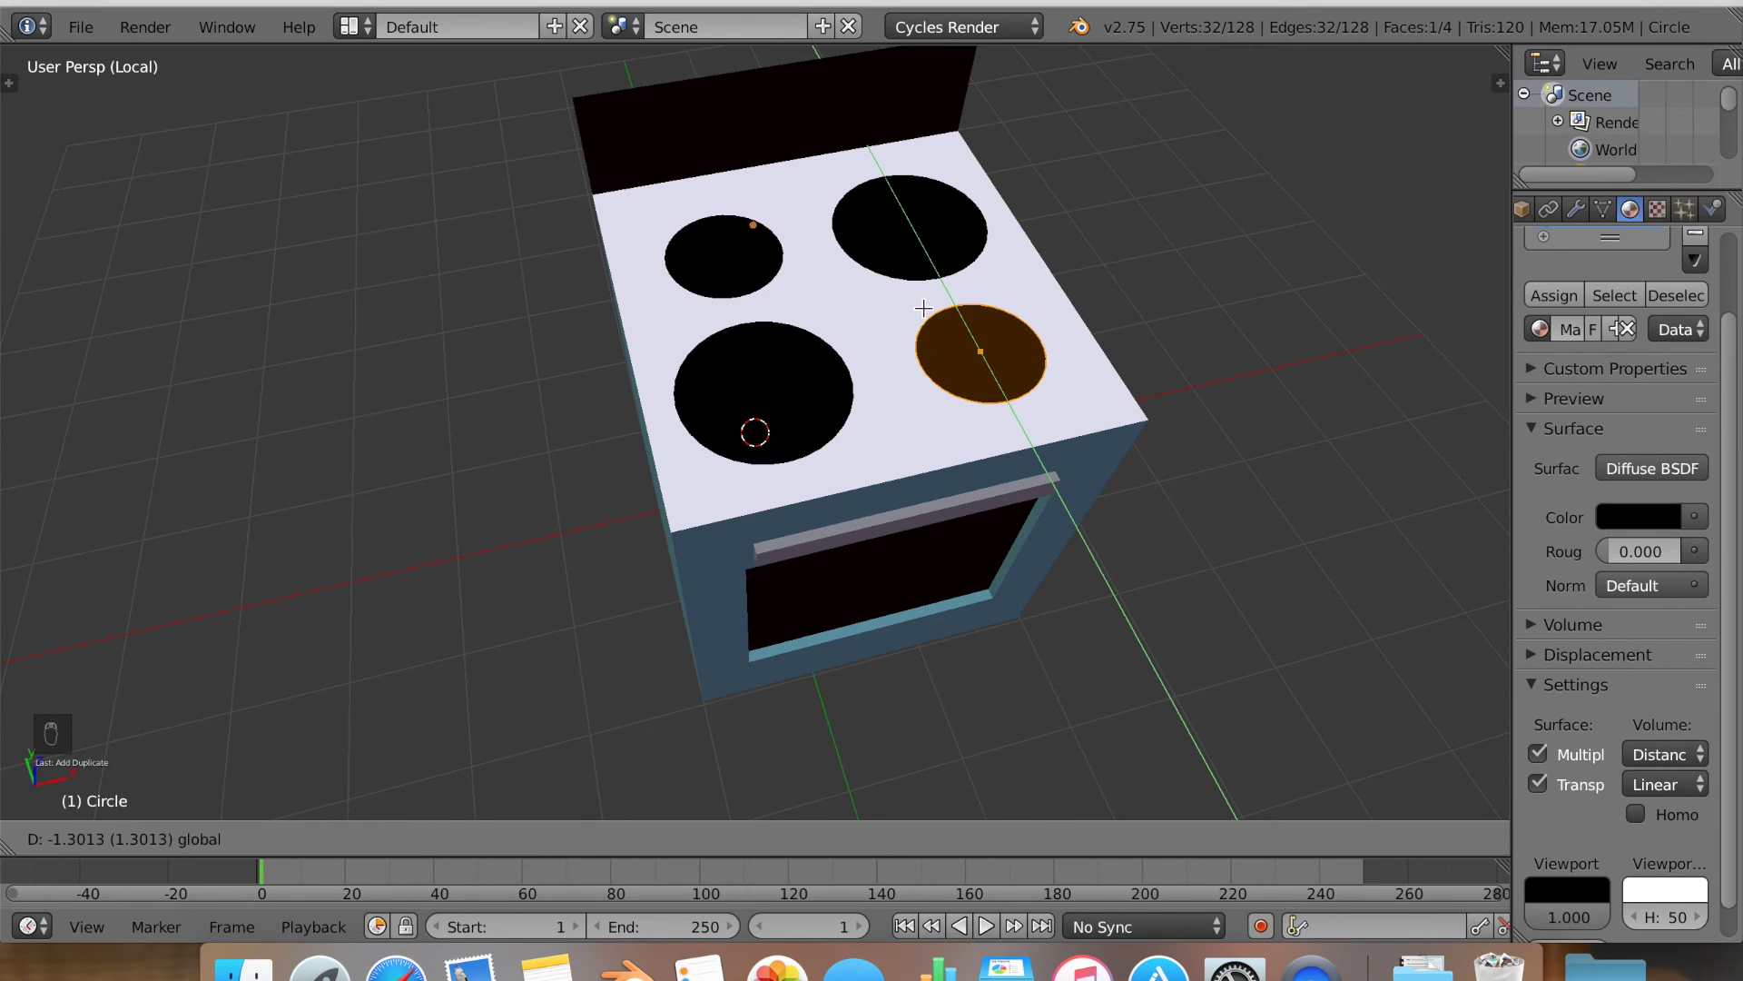
{"action": "left_click", "coordinate": [920, 301]}
Leave local view to show the whole room and return to Object Mode.
{"action": "middle_click_drag", "start_coordinate": [1191, 361], "coordinate": [1115, 317]}
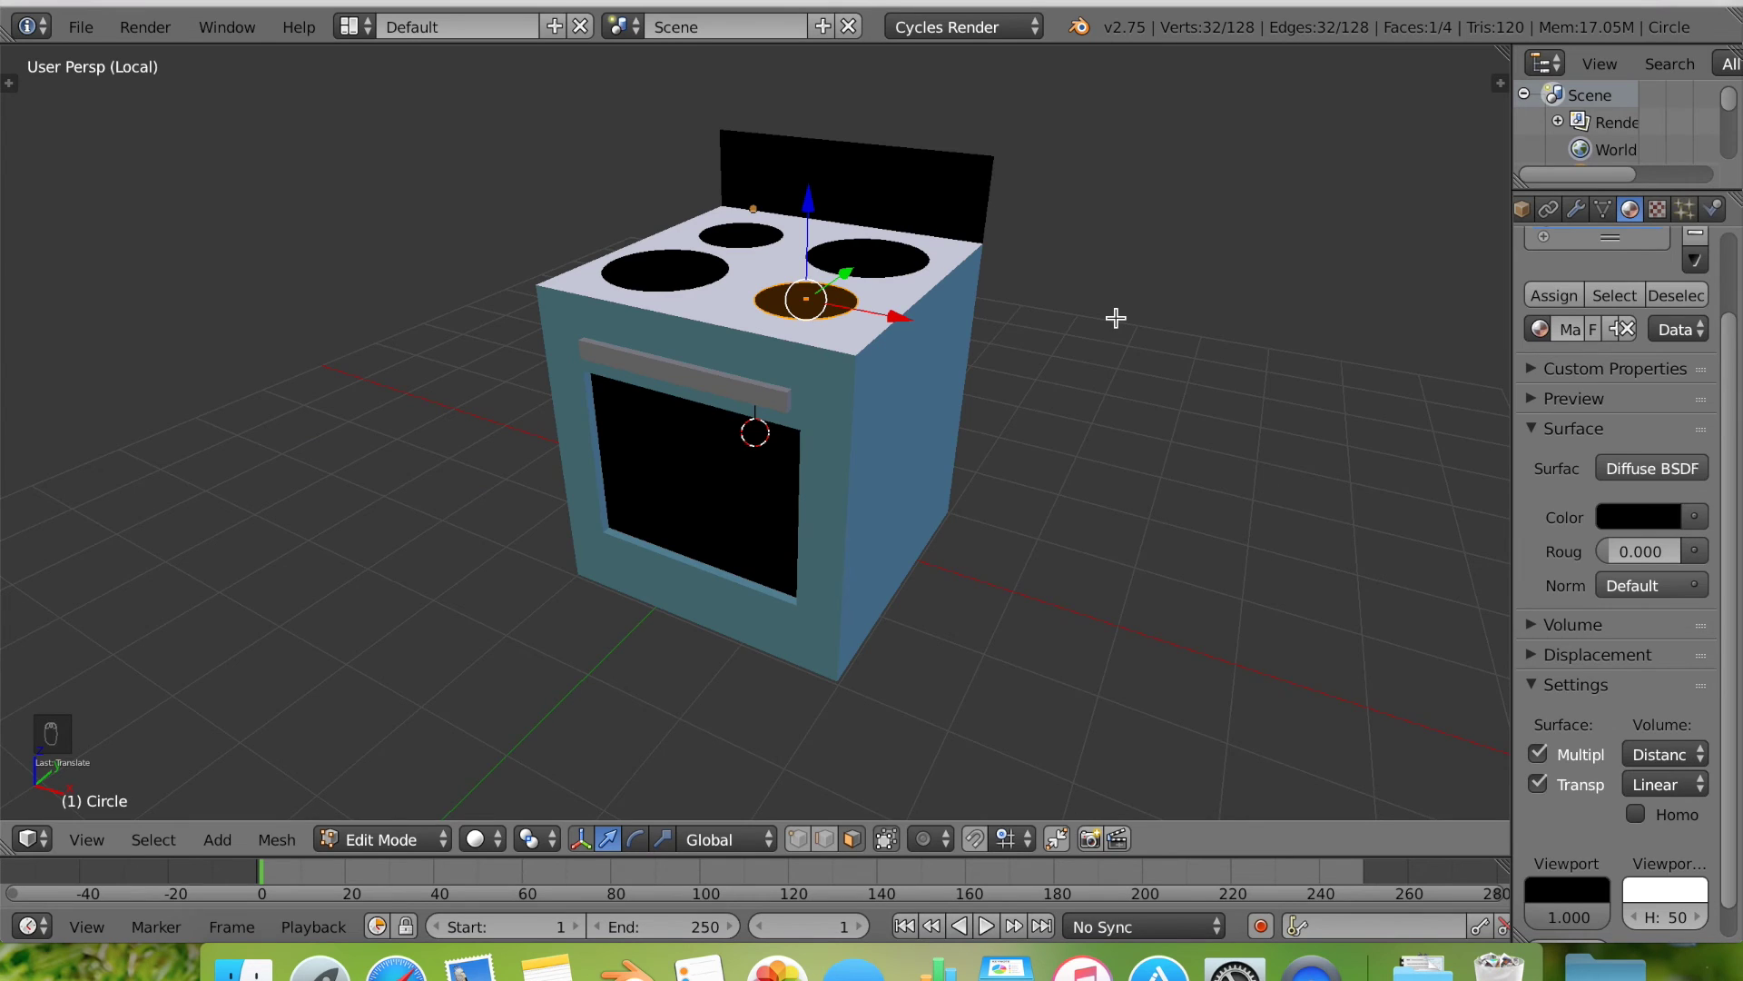
{"action": "key", "text": "KP_Divide"}
{"action": "middle_click_drag", "start_coordinate": [996, 445], "coordinate": [1024, 450]}
{"action": "key", "text": "Tab"}
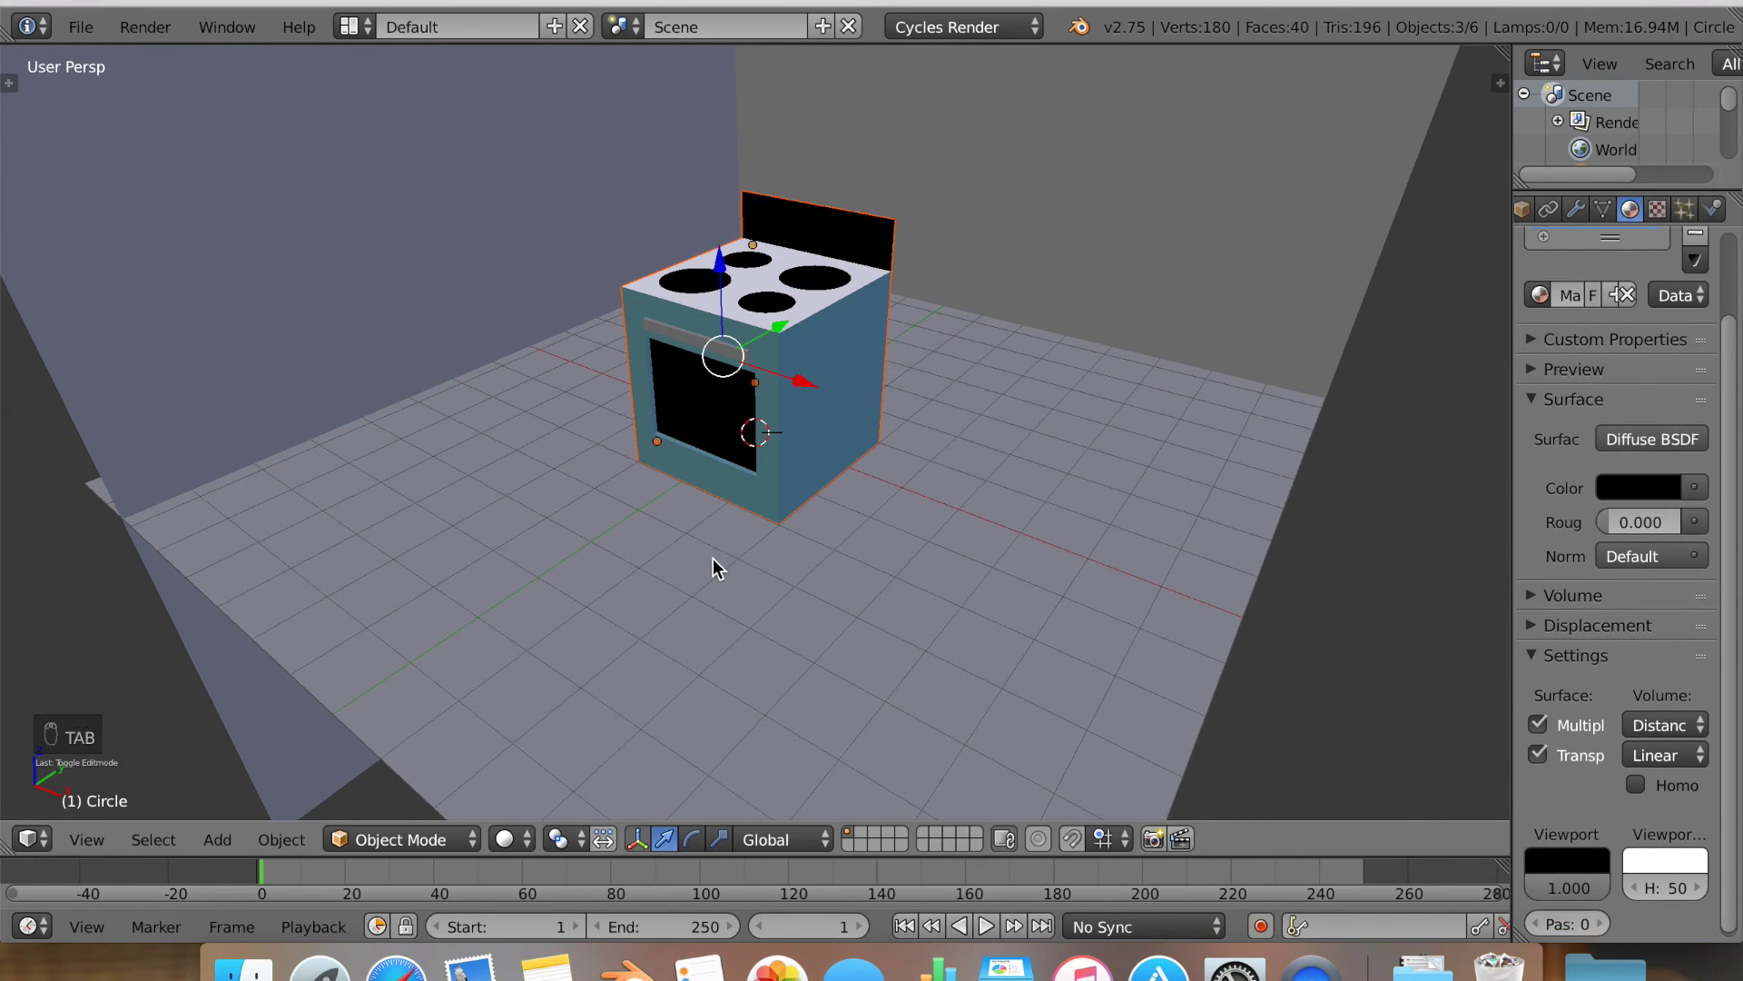
Add a Sun lamp to the room scene.
{"action": "key", "text": "shift+a"}
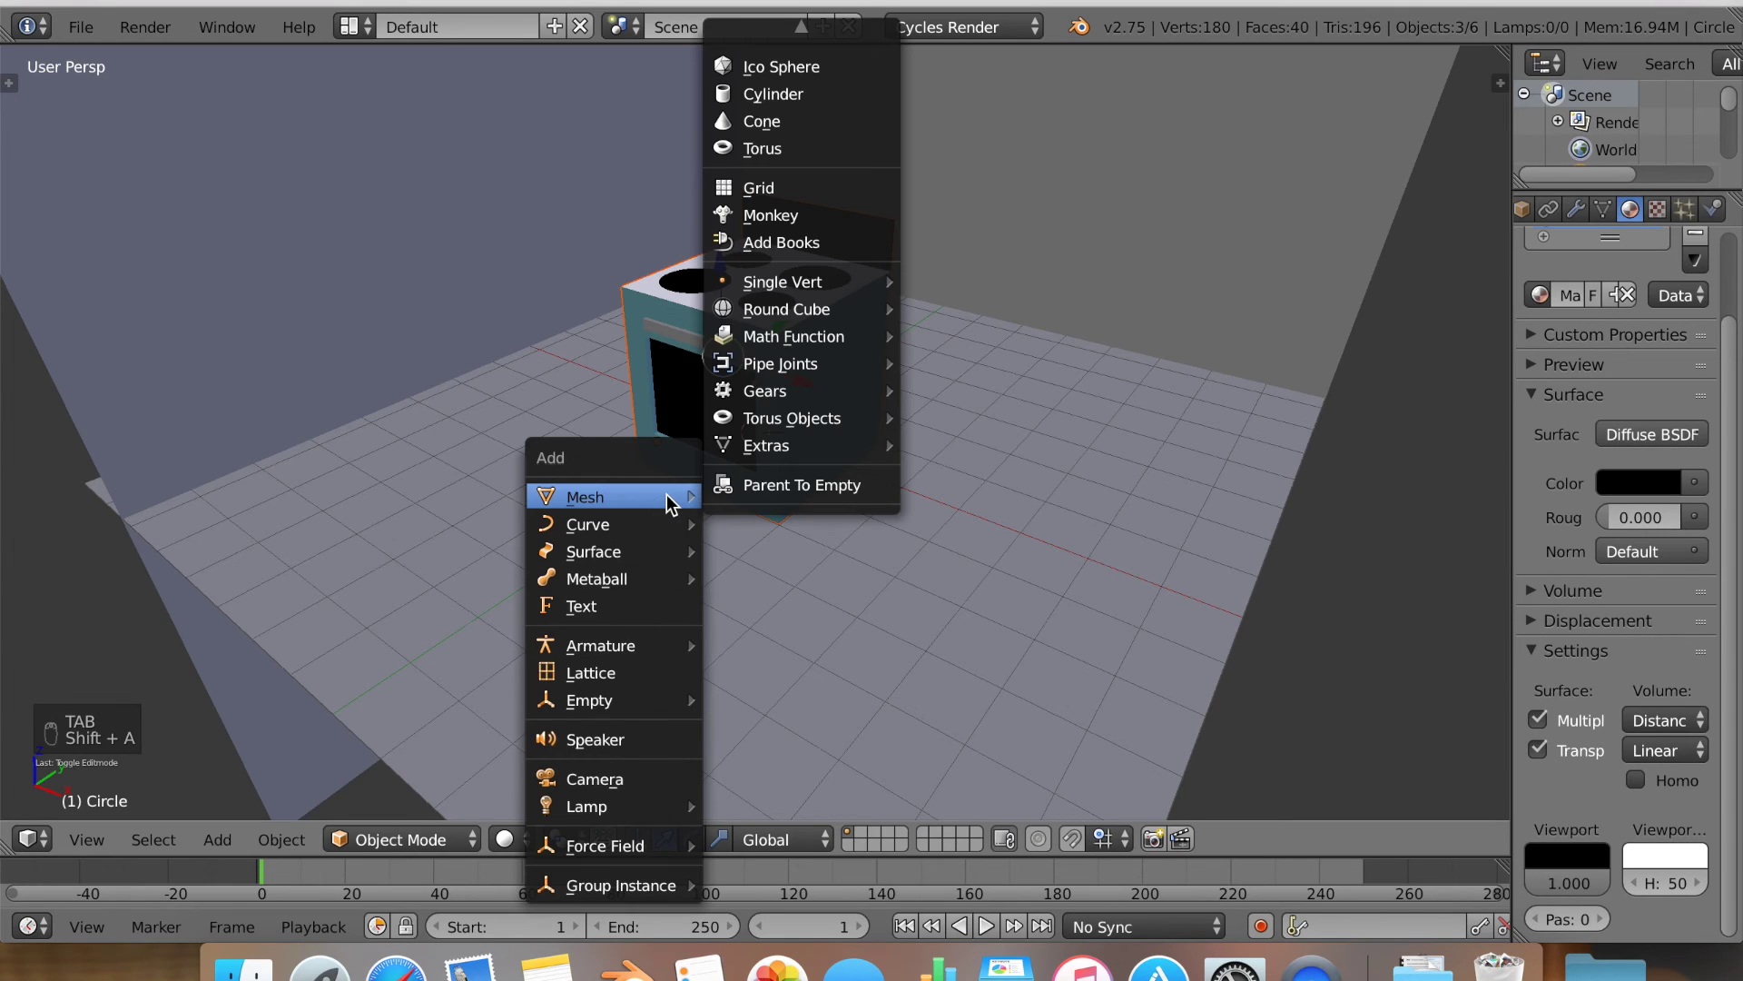
{"action": "mouse_move", "coordinate": [625, 811]}
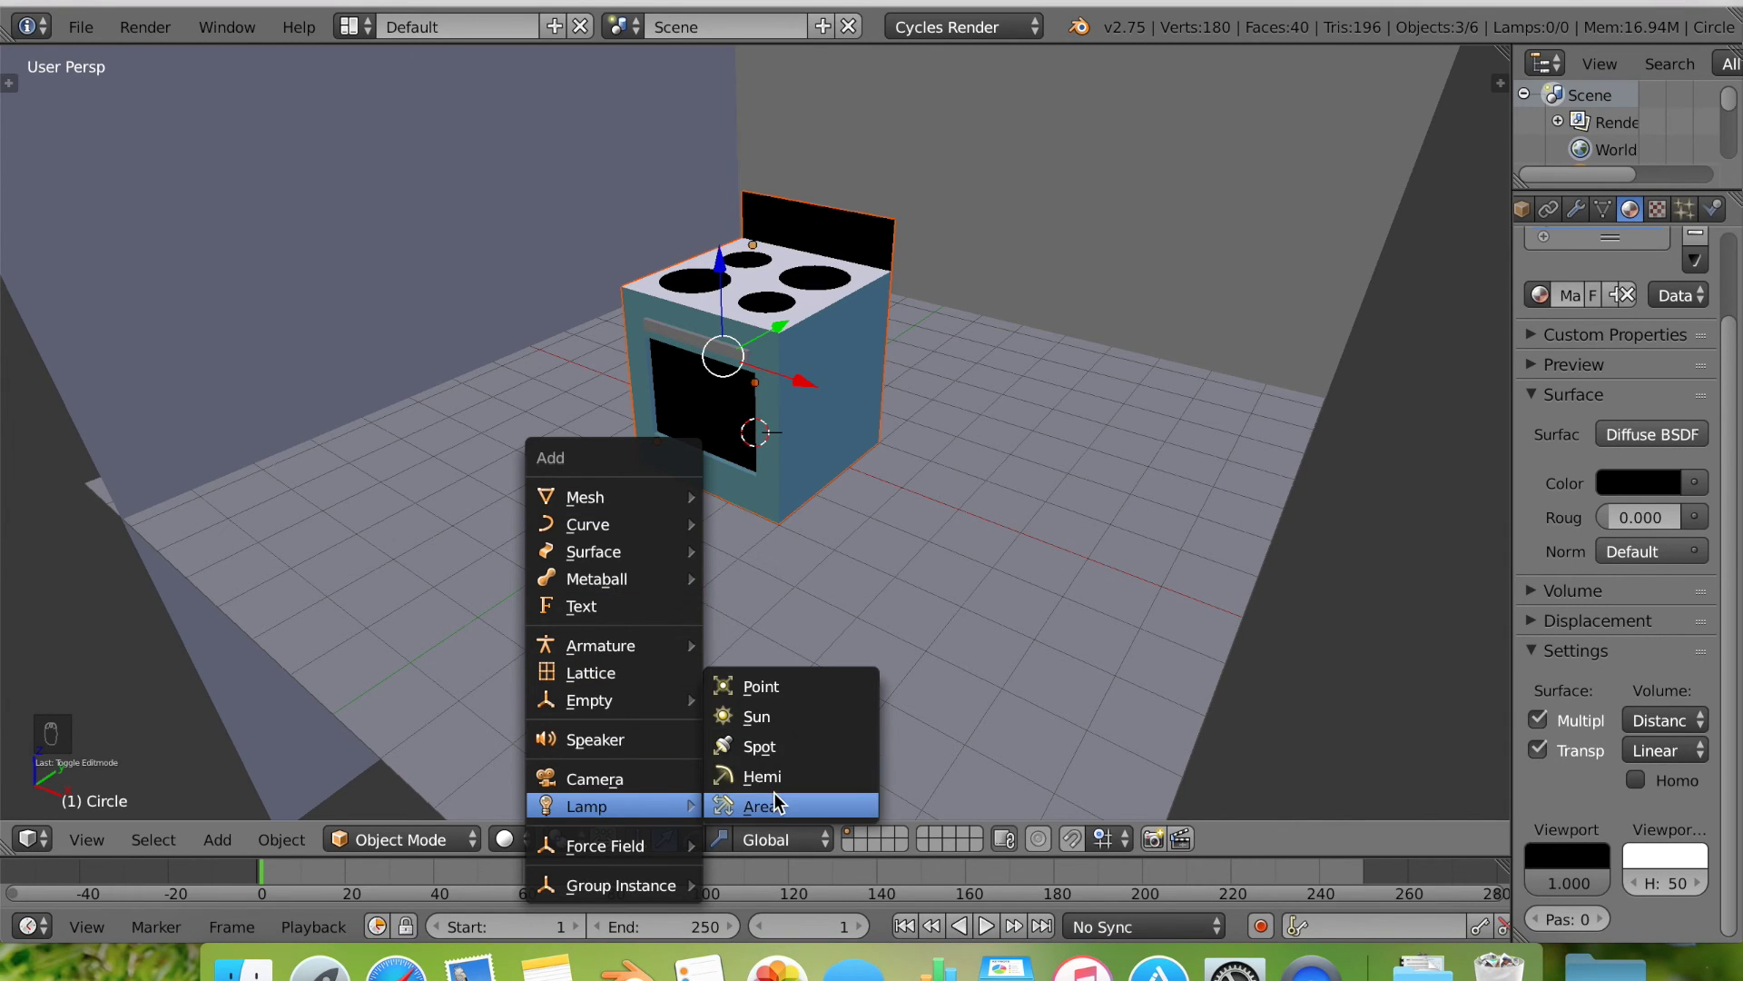
{"action": "left_click", "coordinate": [760, 727]}
{"action": "scroll", "coordinate": [795, 555], "scroll_direction": "up", "scroll_amount": 2}
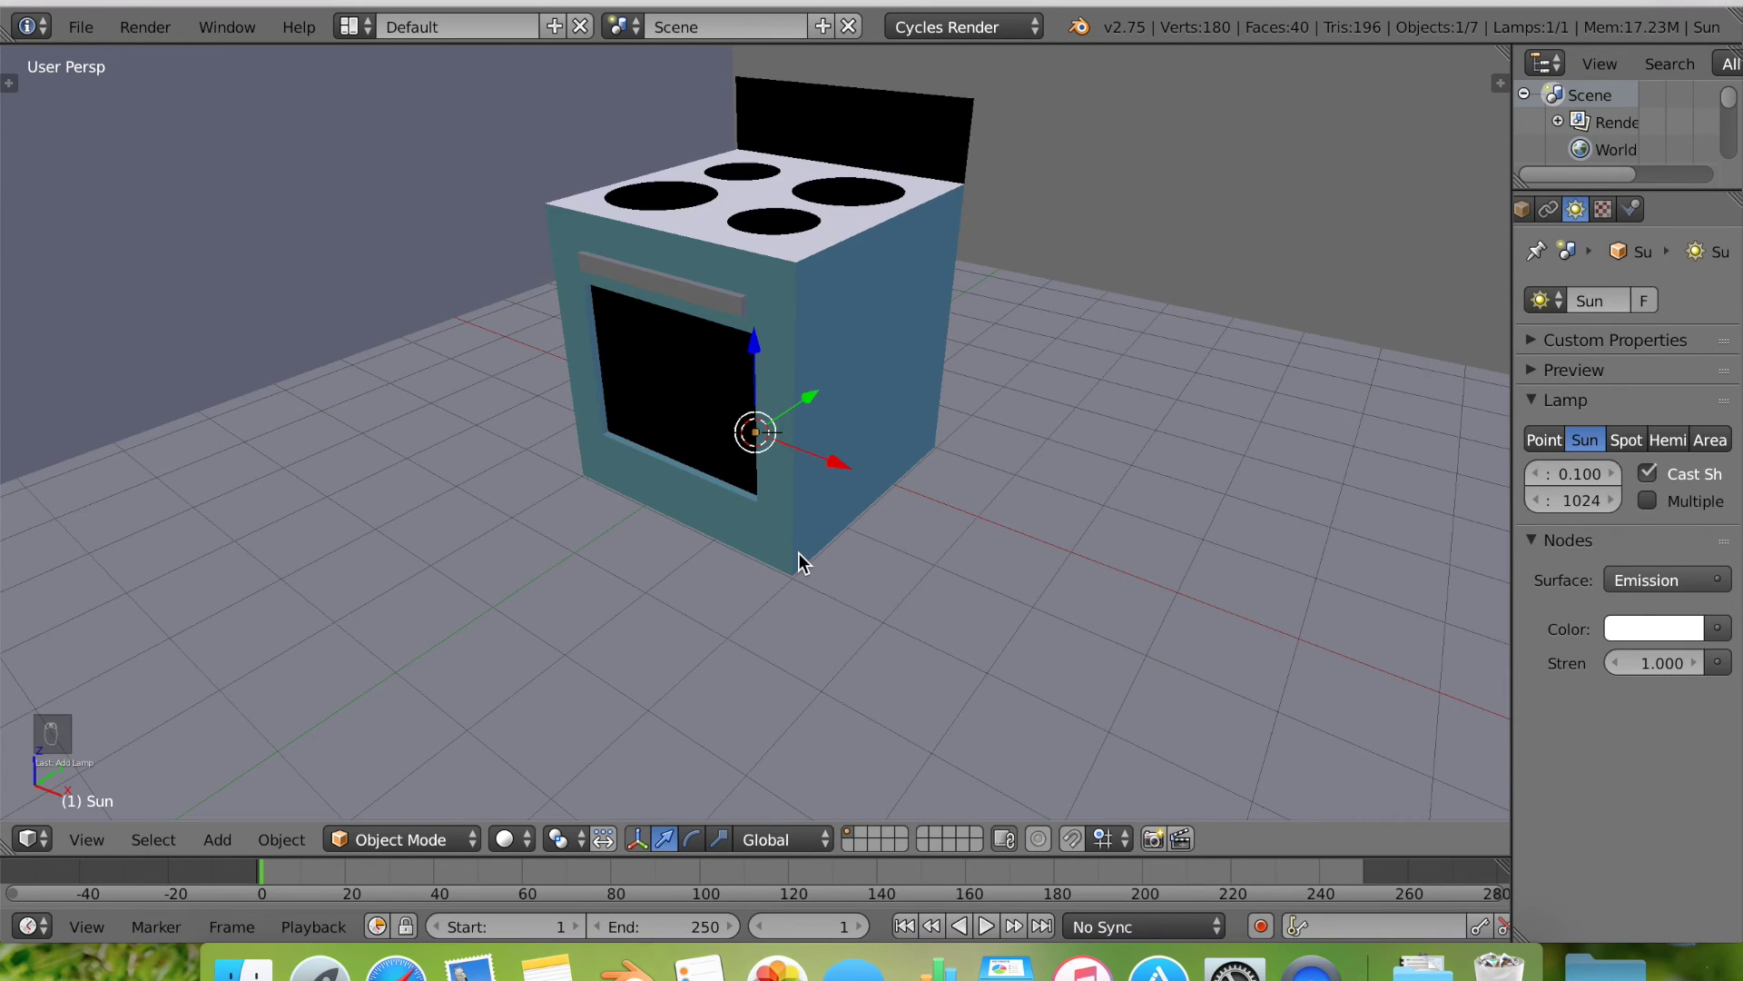
{"action": "scroll", "coordinate": [798, 552], "scroll_direction": "down", "scroll_amount": 5}
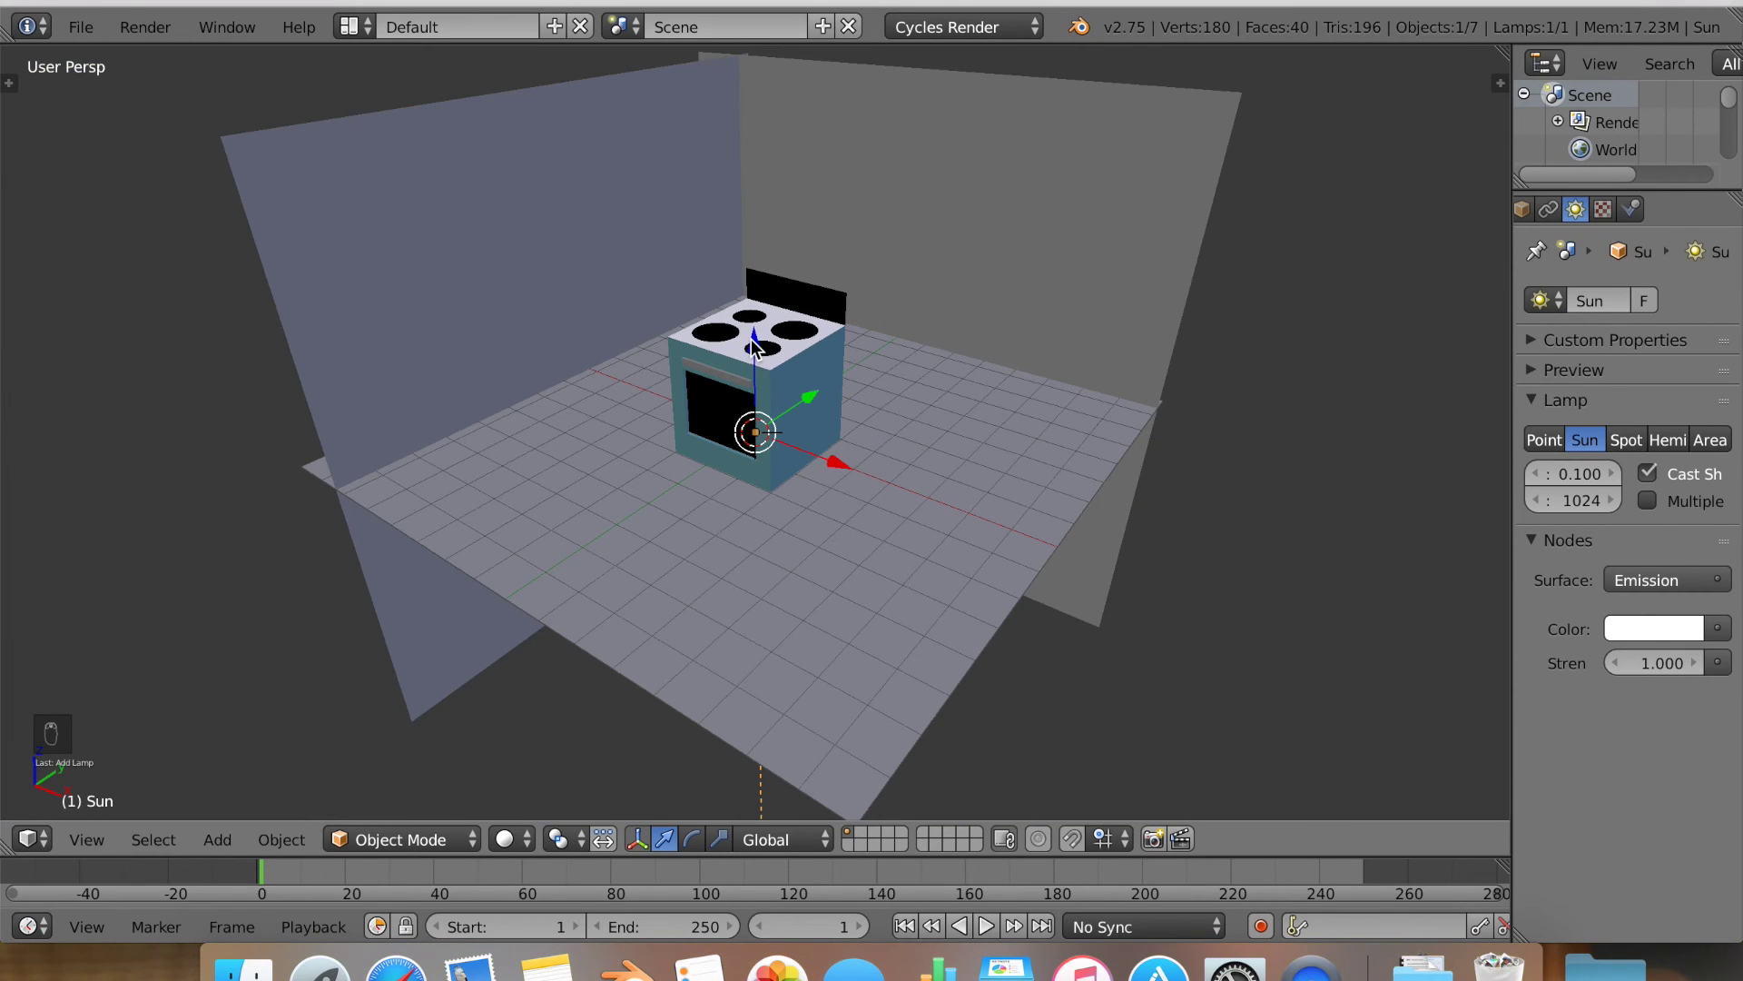
Raise the sun lamp high above the oven, shift it in positive X, and rotate it about 39 degrees to aim across the oven.
{"action": "left_click_drag", "start_coordinate": [750, 339], "coordinate": [750, 776]}
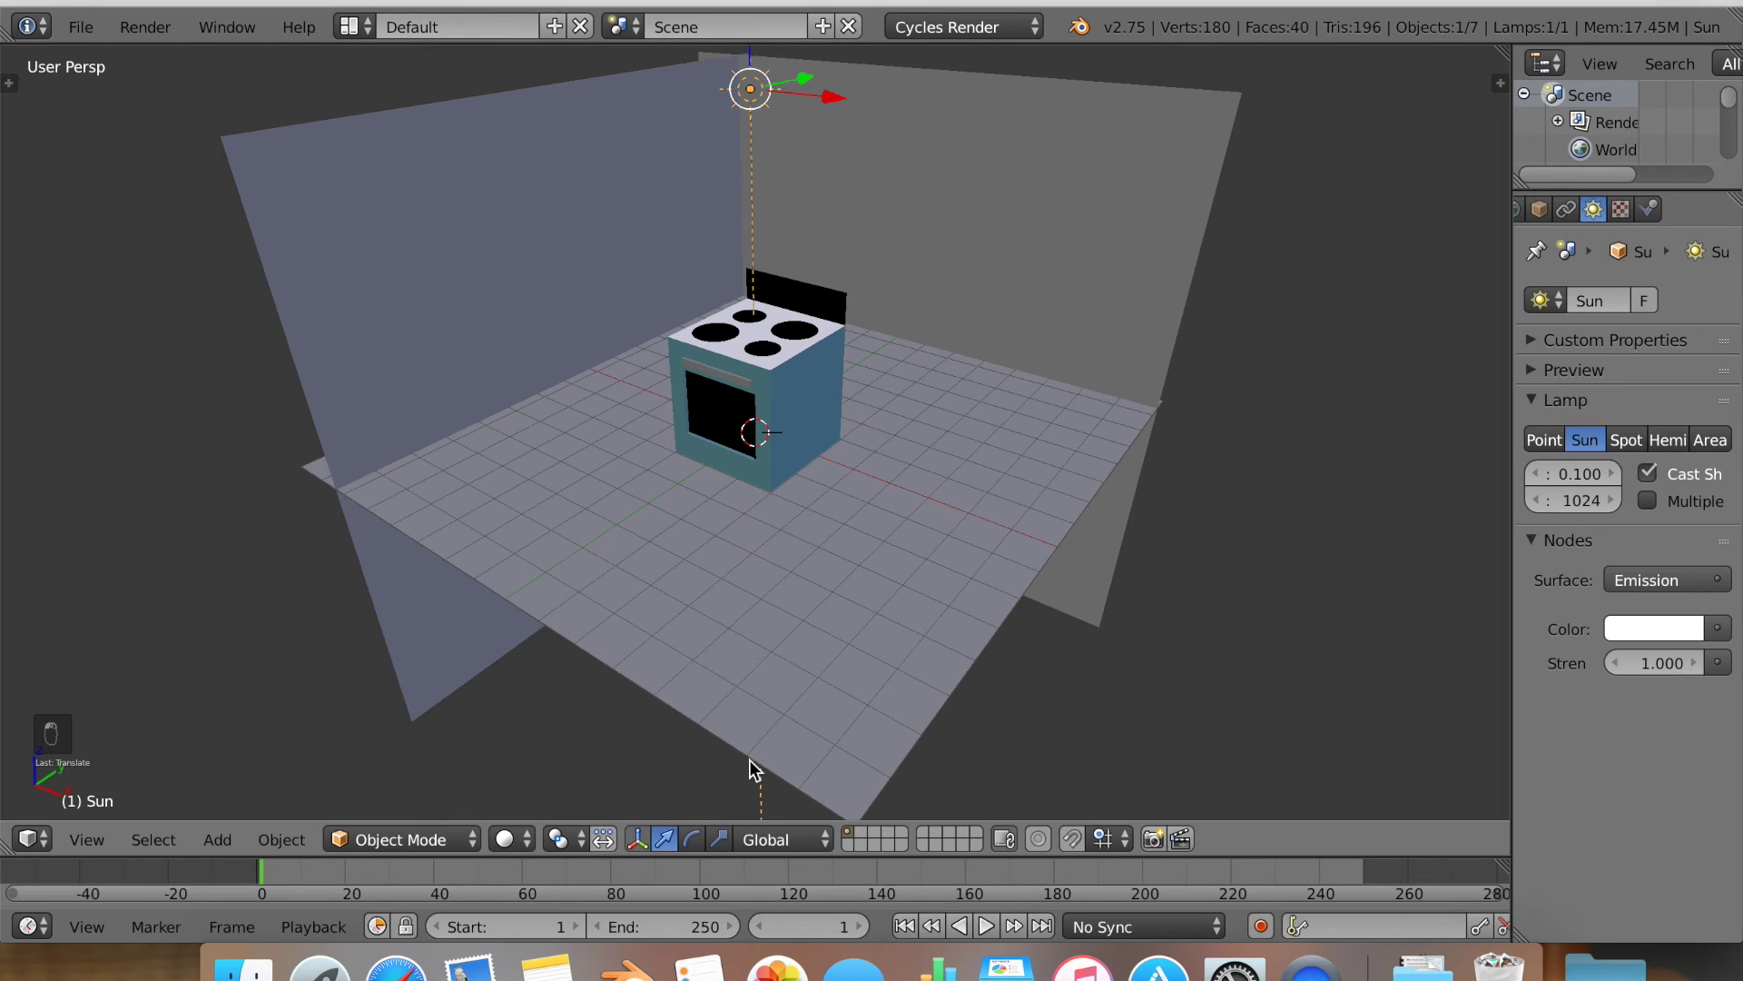
{"action": "left_click_drag", "start_coordinate": [836, 113], "coordinate": [979, 214]}
{"action": "key", "text": "r"}
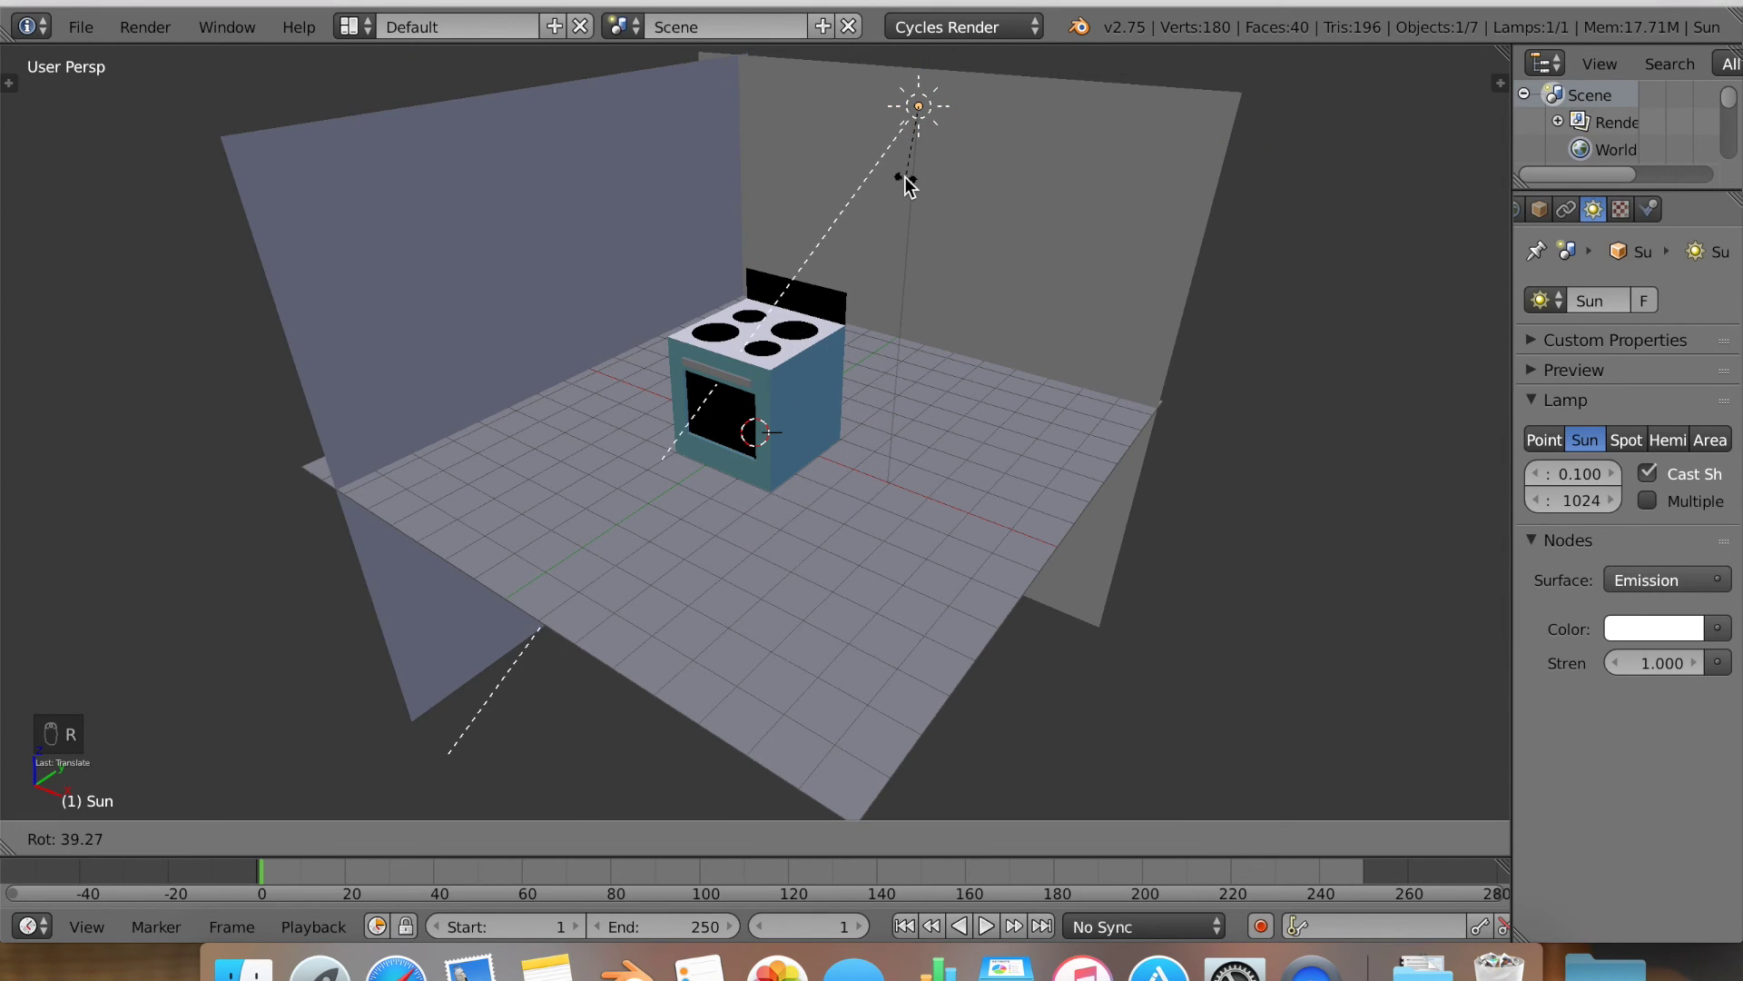
{"action": "left_click", "coordinate": [908, 184]}
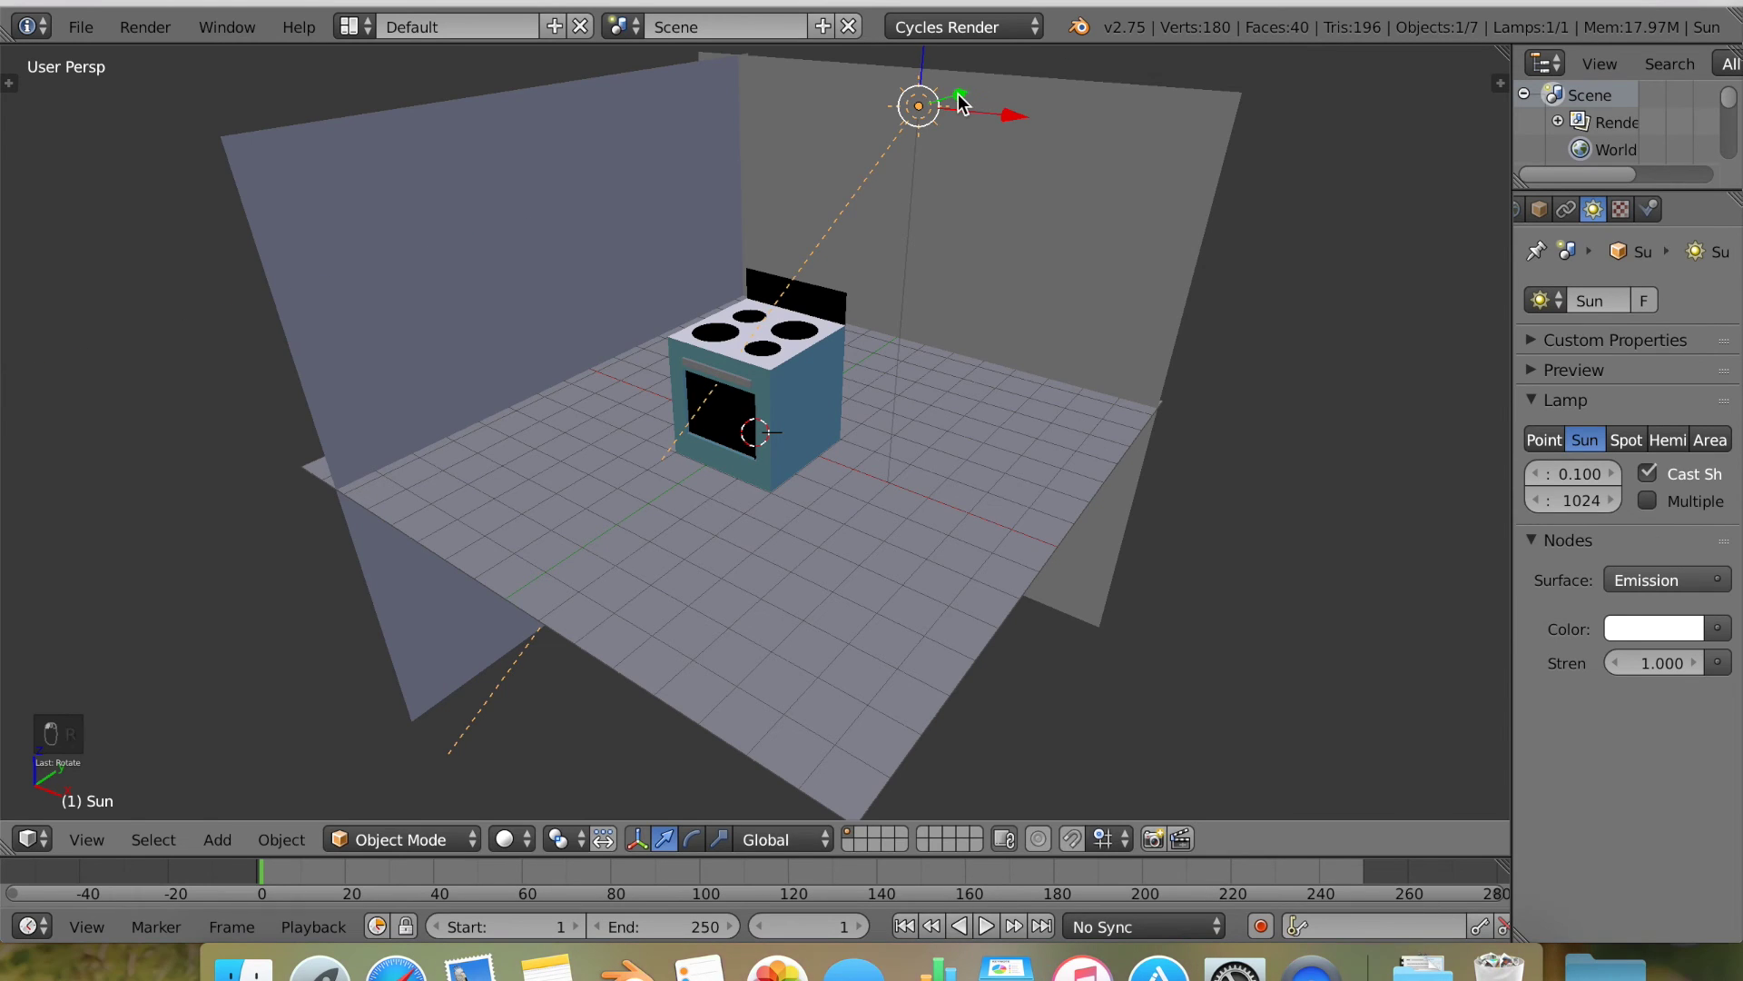
Move the sun lamp along Y towards the front of the room and rotate it by about -88 degrees.
{"action": "left_click_drag", "start_coordinate": [957, 94], "coordinate": [717, 215]}
{"action": "key", "text": "r"}
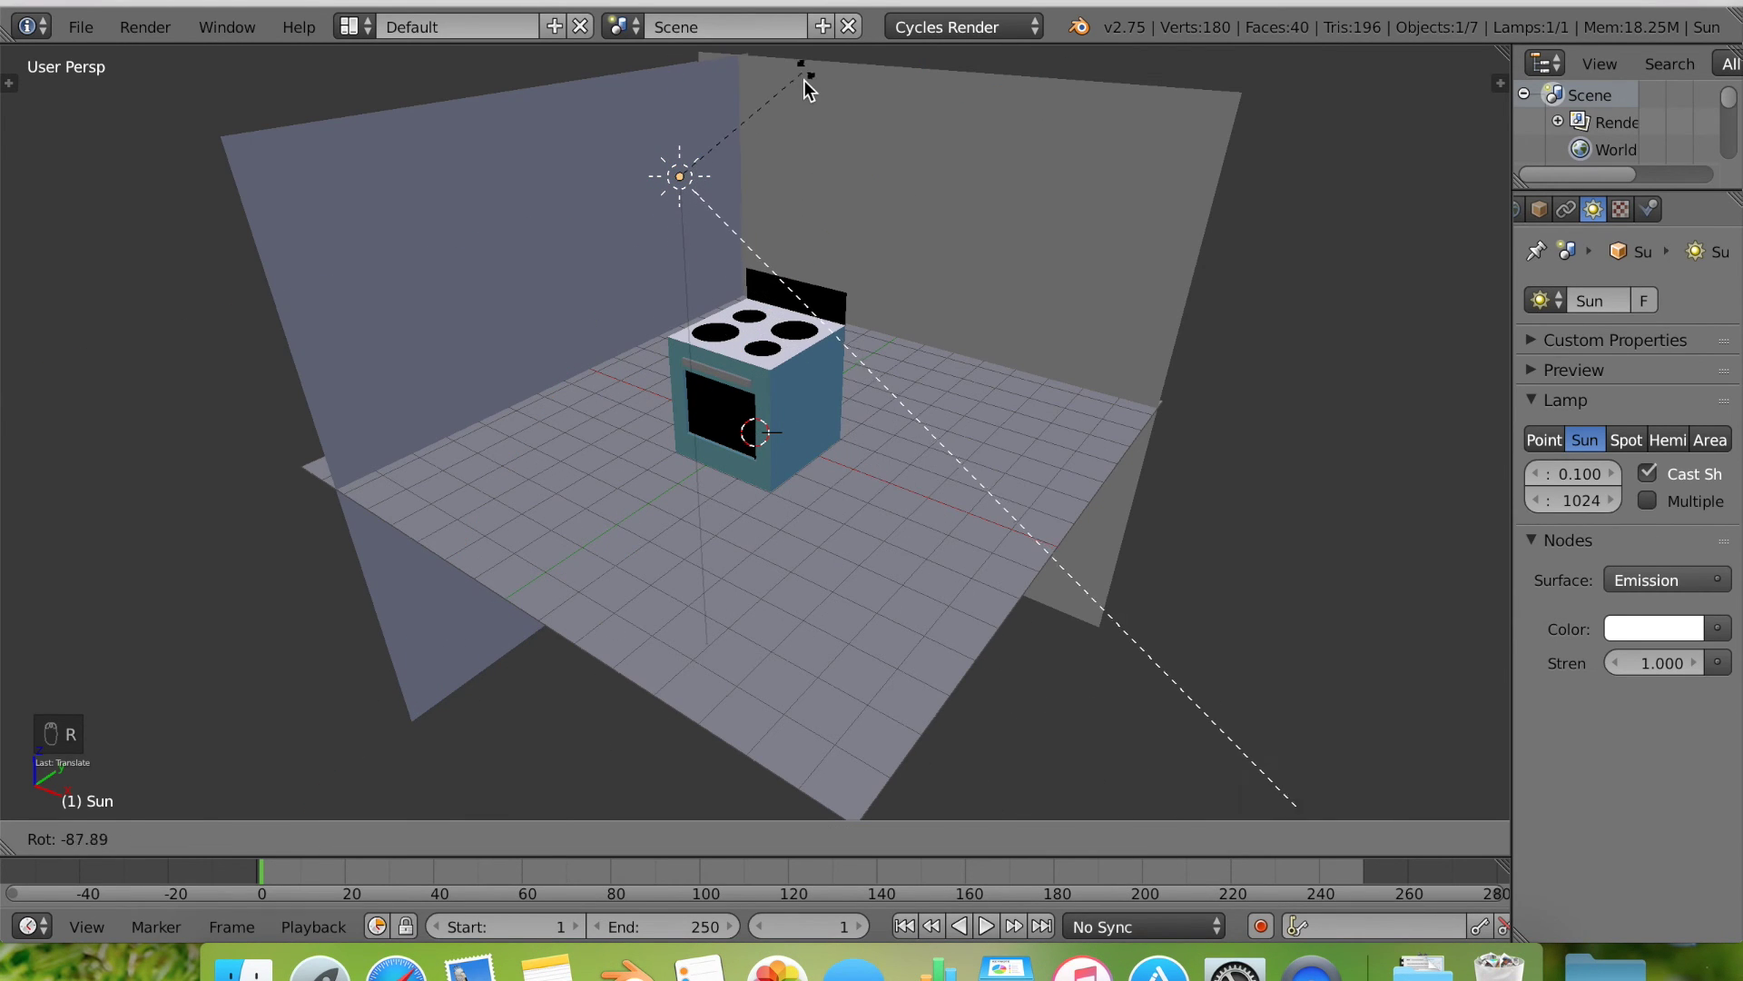
{"action": "left_click", "coordinate": [798, 90]}
Shift the sun lamp in negative X past the oven's front and raise it above the walls, keeping it aimed at the oven.
{"action": "left_click_drag", "start_coordinate": [757, 196], "coordinate": [724, 176]}
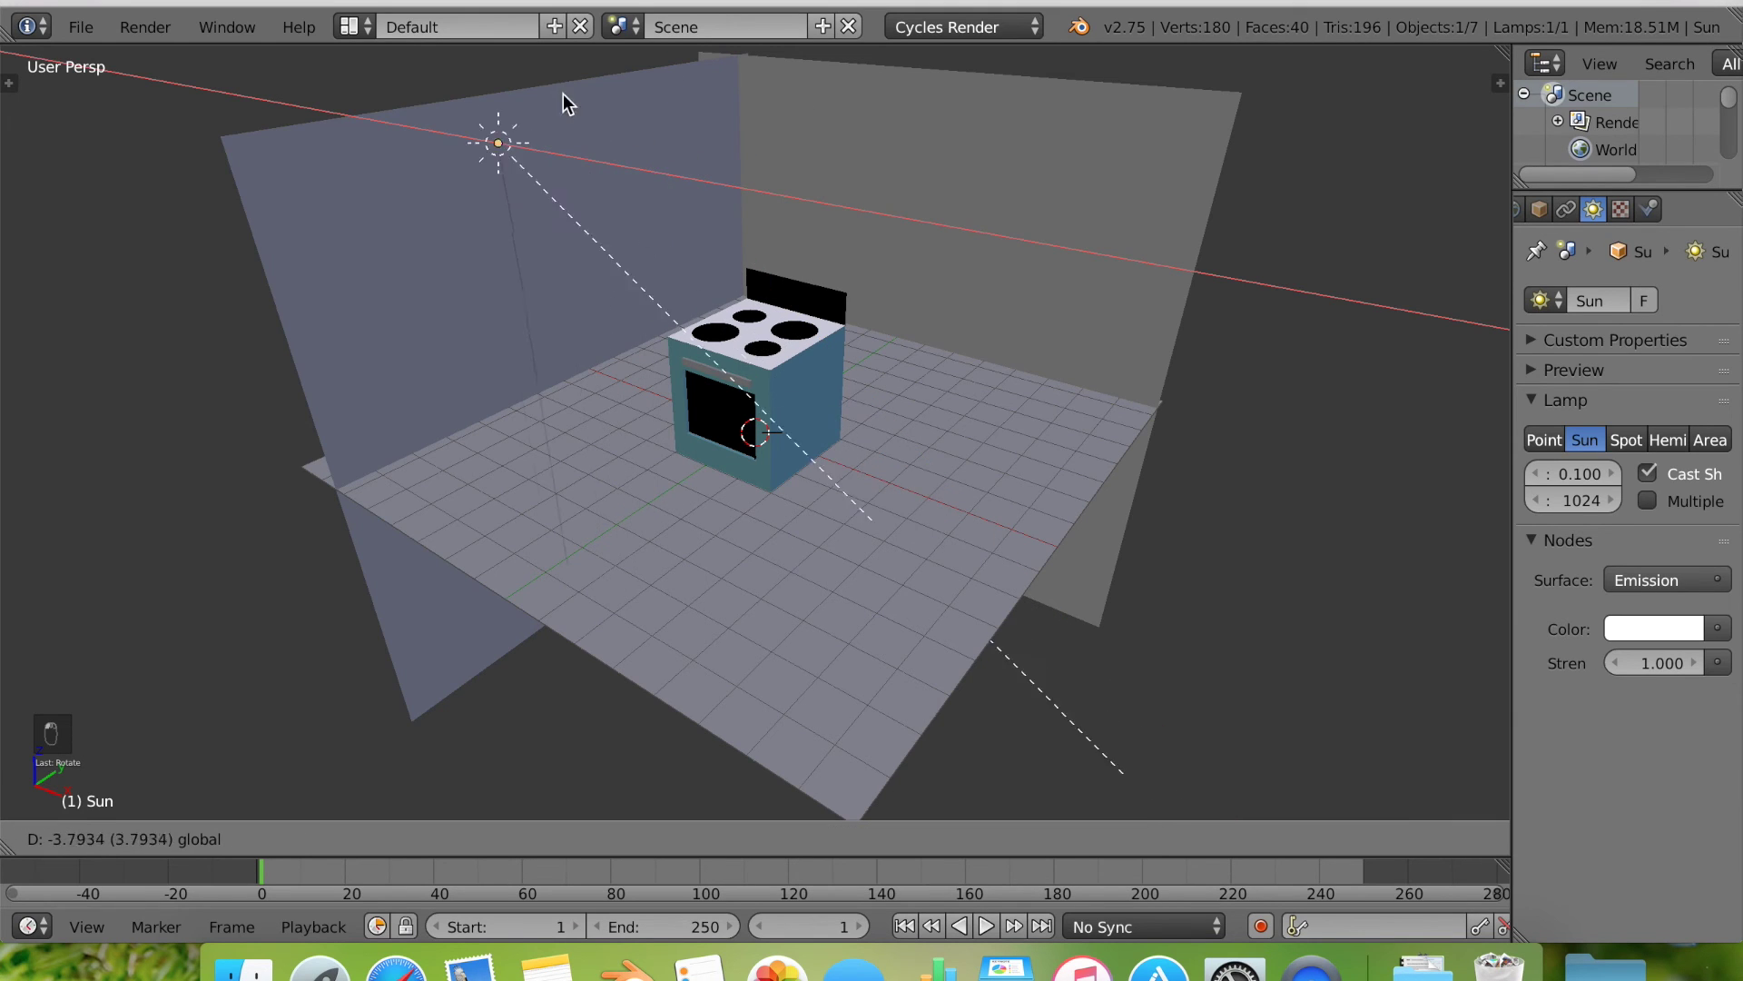
{"action": "left_click_drag", "start_coordinate": [494, 51], "coordinate": [482, 826]}
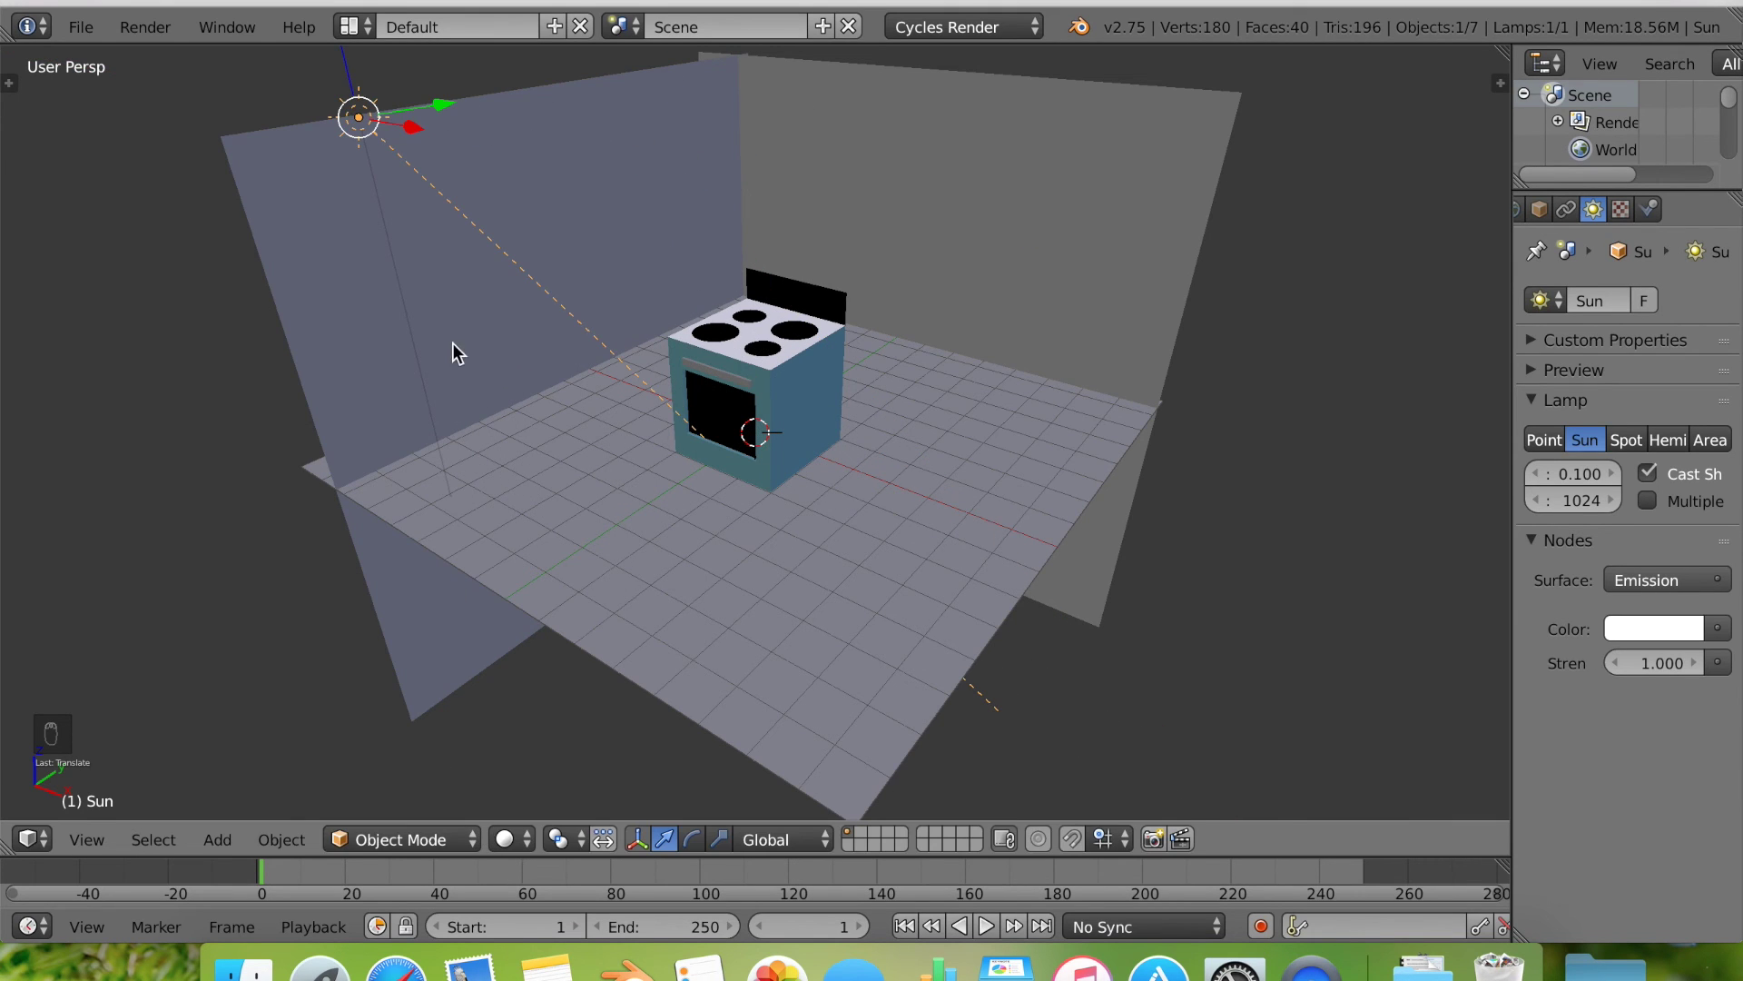
{"action": "left_click_drag", "start_coordinate": [352, 91], "coordinate": [347, 771]}
Add a camera to the scene and turn on Lock Camera to View.
{"action": "key", "text": "shift+a"}
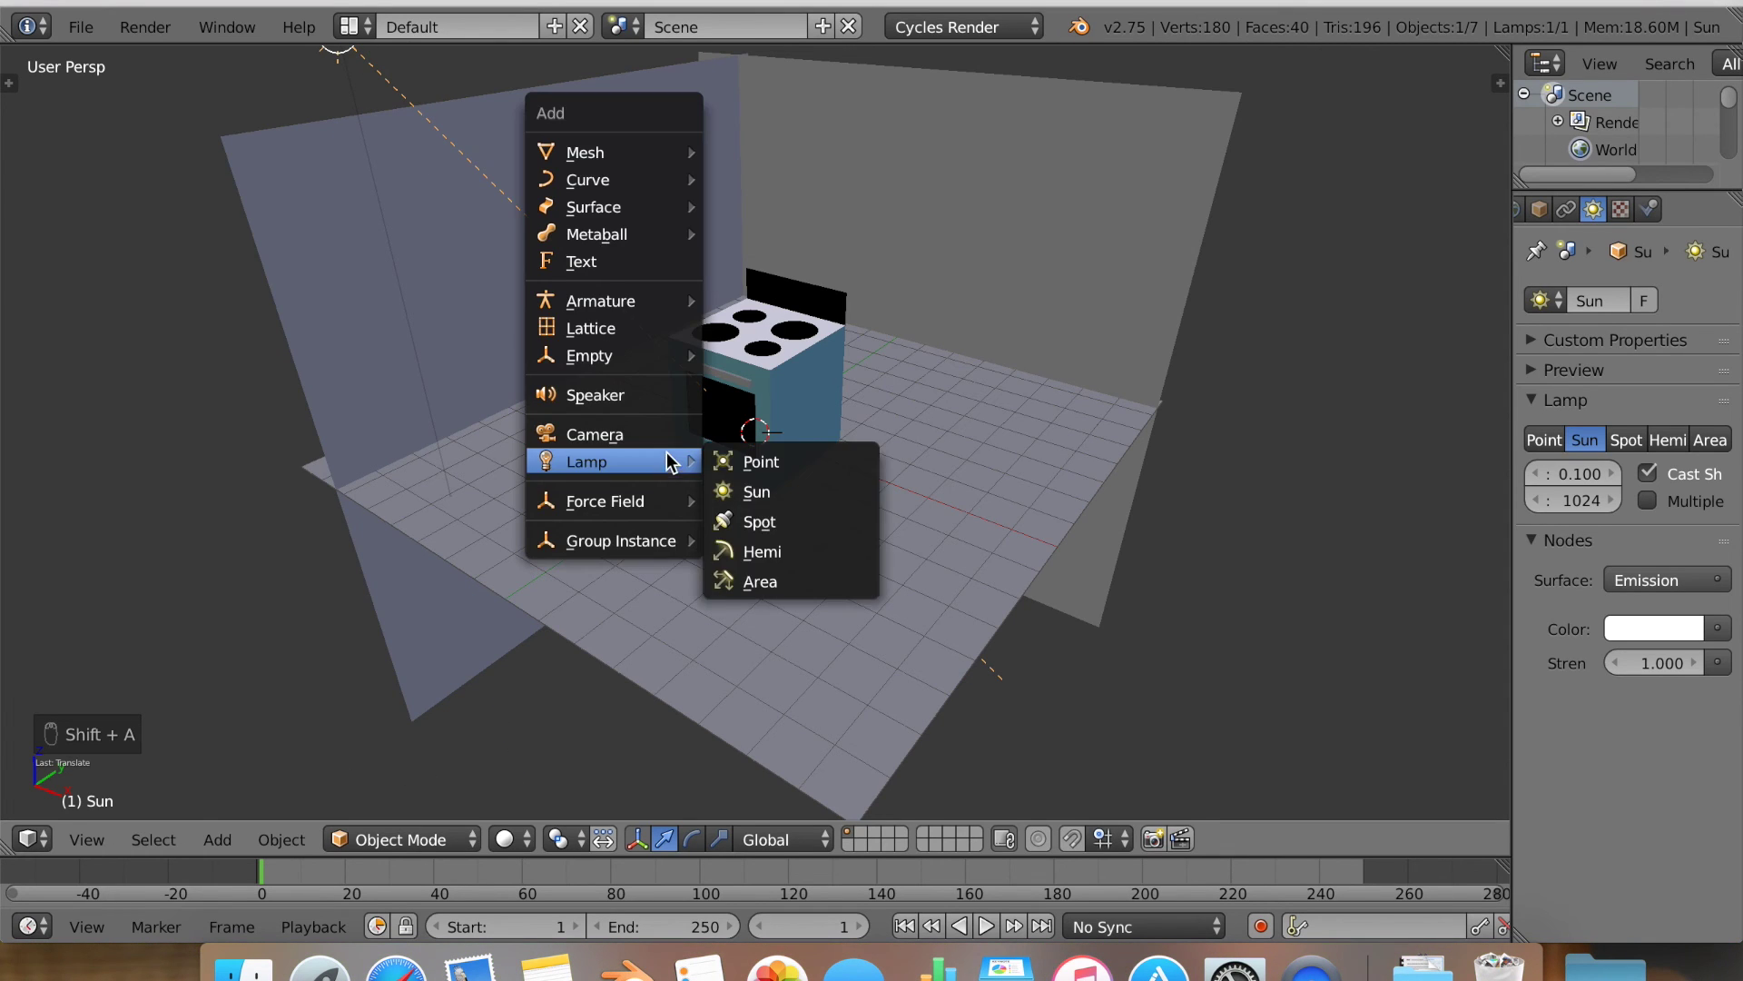
{"action": "mouse_move", "coordinate": [614, 444]}
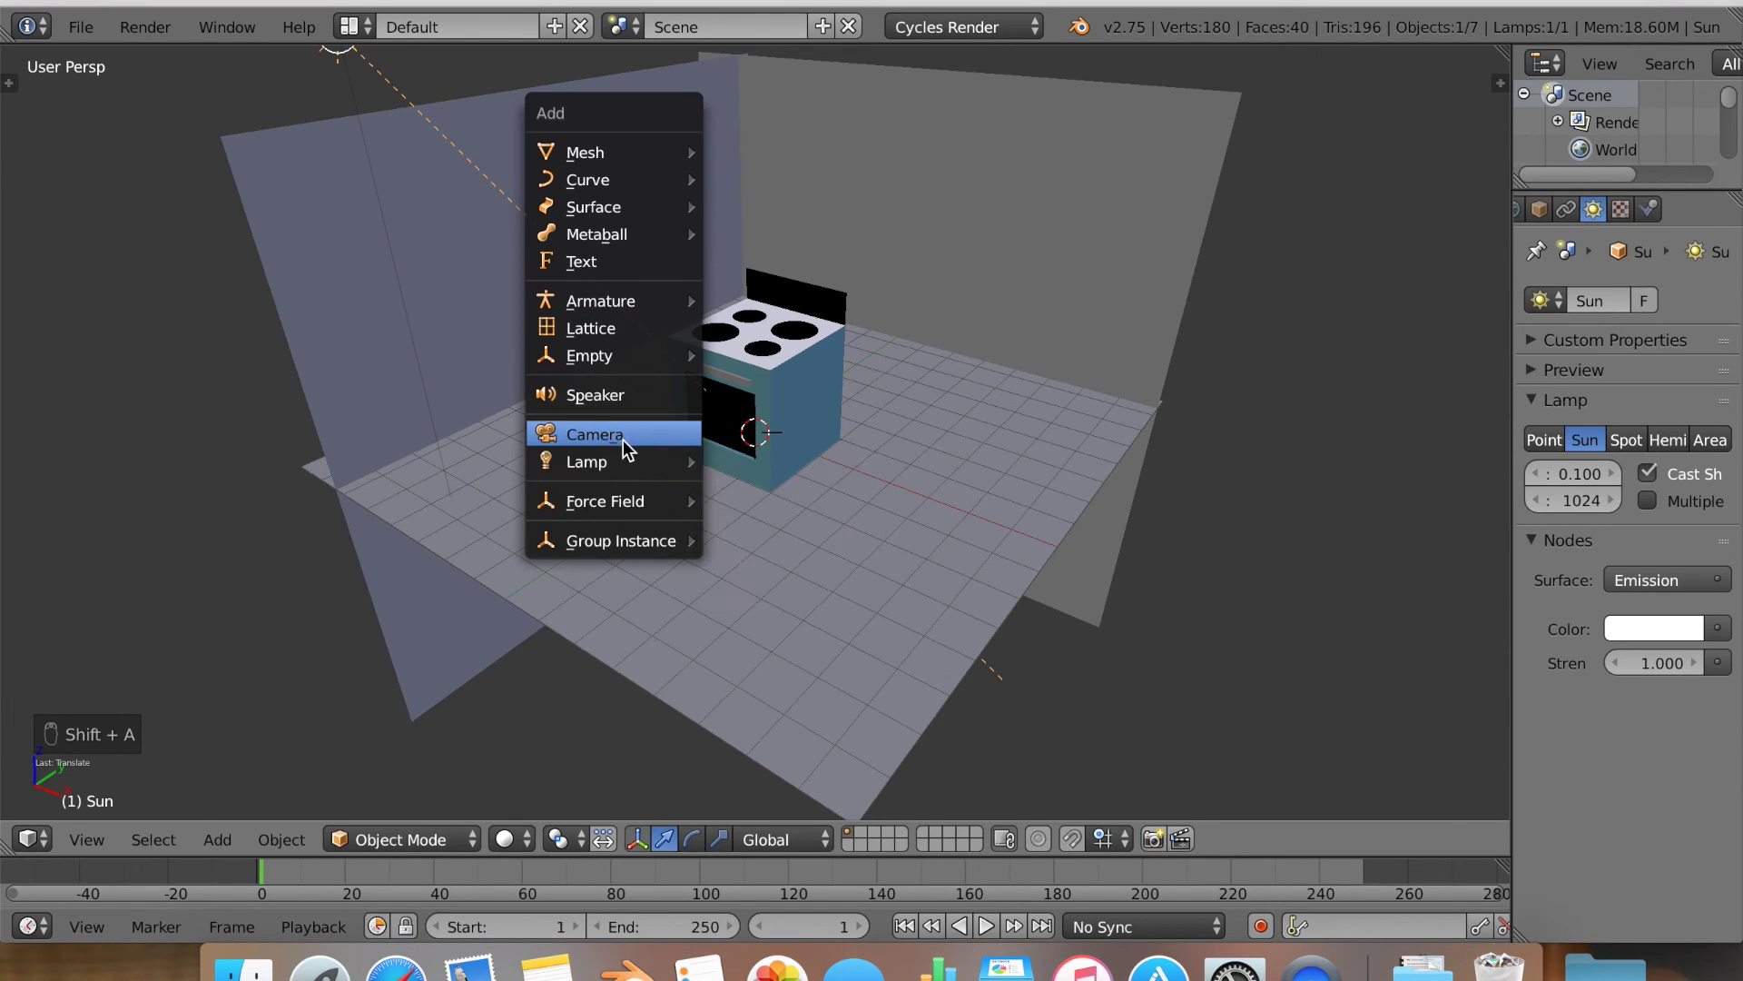
{"action": "left_click", "coordinate": [623, 437]}
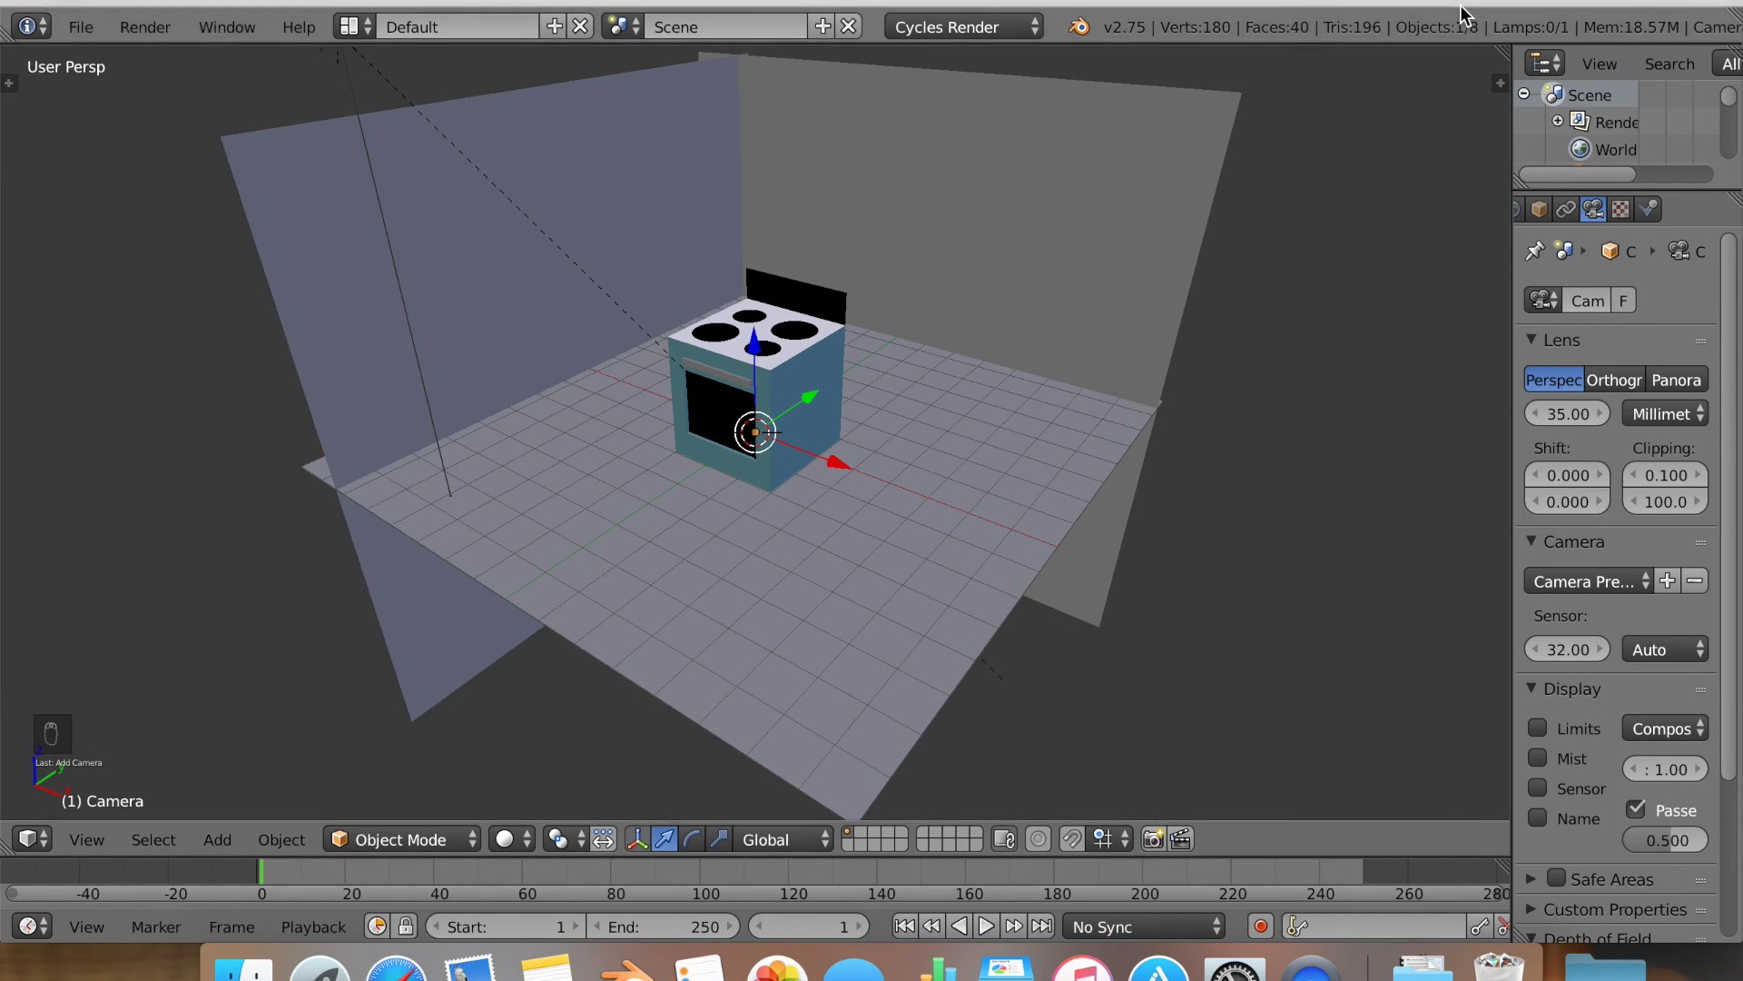
{"action": "left_click", "coordinate": [1503, 82]}
{"action": "left_click", "coordinate": [1381, 356]}
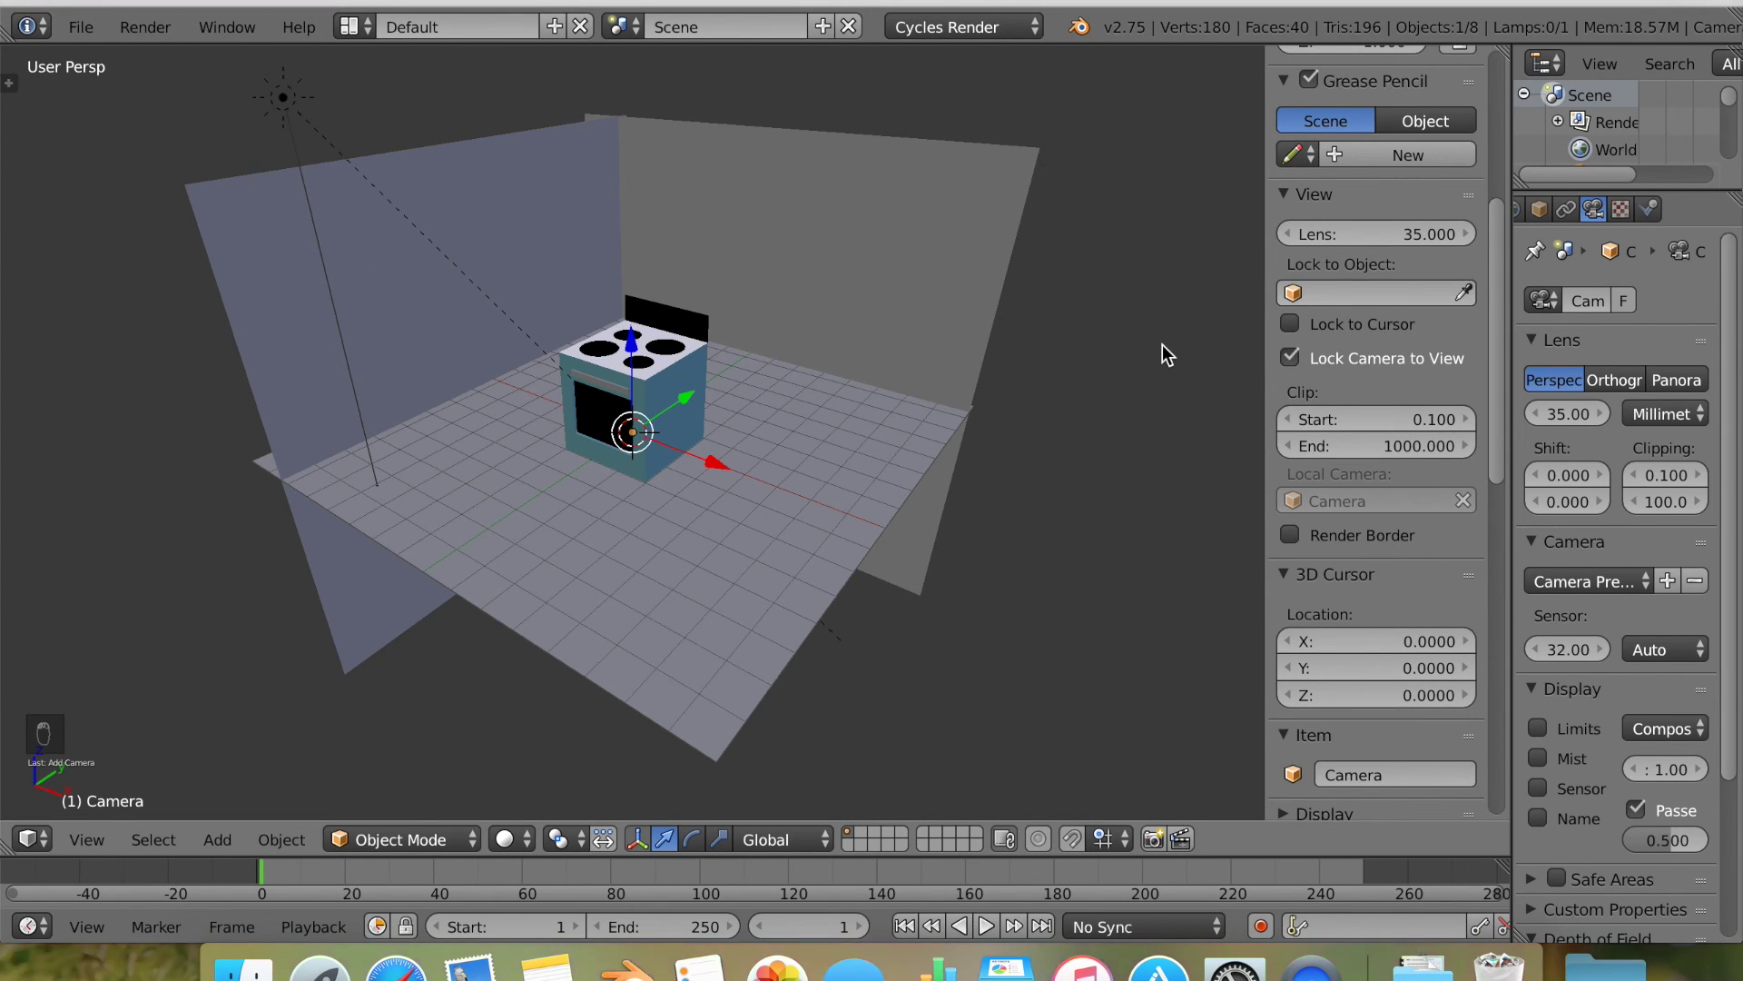
Align the camera to the current view and bring it closer so the whole oven fills the middle of the frame.
{"action": "key", "text": "ctrl+alt+KP_0"}
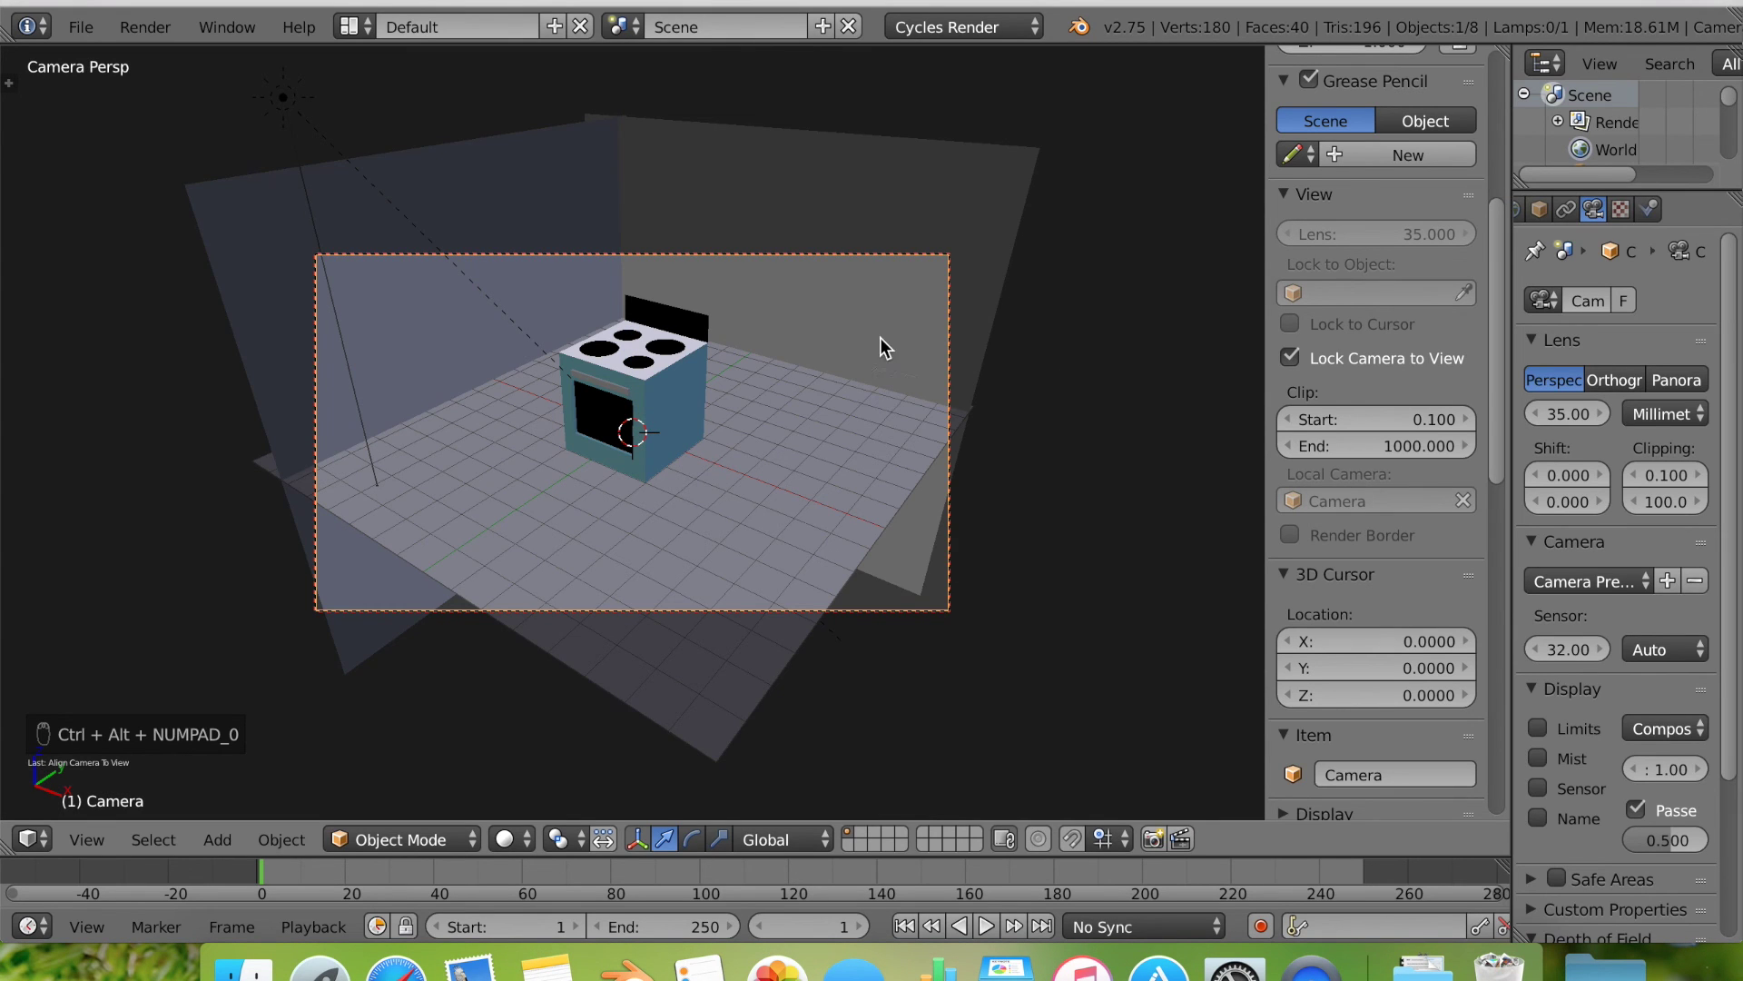
{"action": "scroll", "coordinate": [844, 357], "scroll_direction": "up", "scroll_amount": 4}
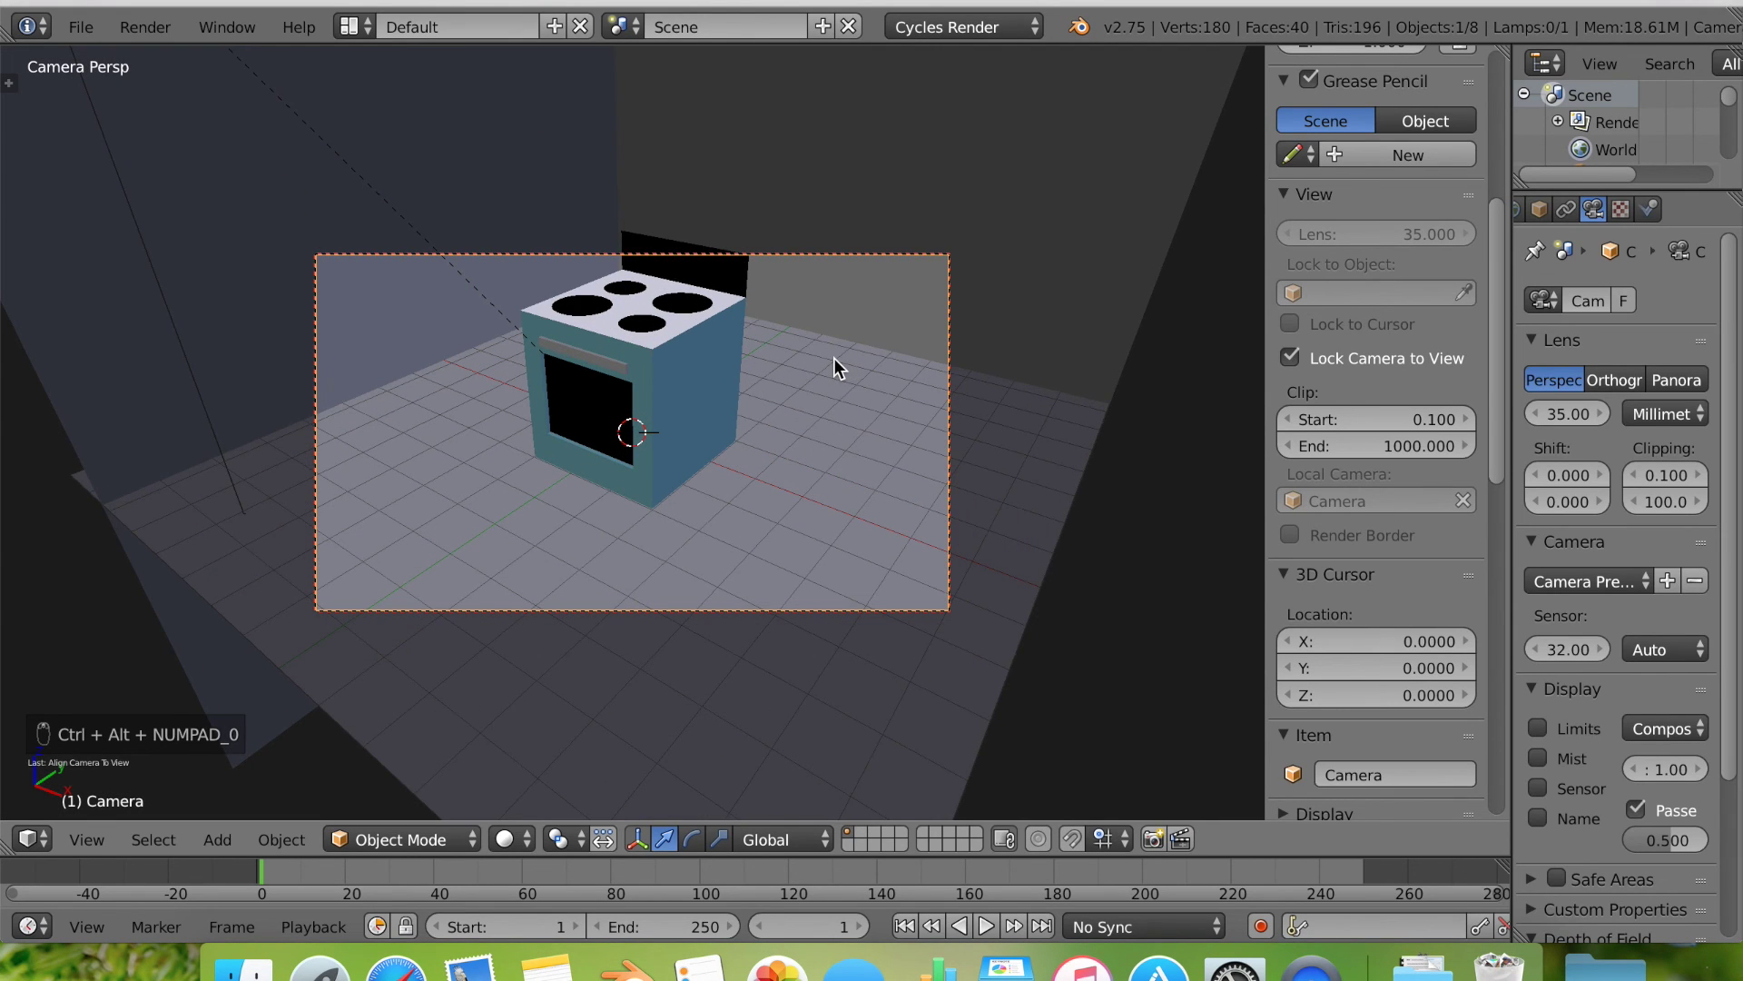
{"action": "scroll", "coordinate": [834, 358], "scroll_direction": "up", "scroll_amount": 3}
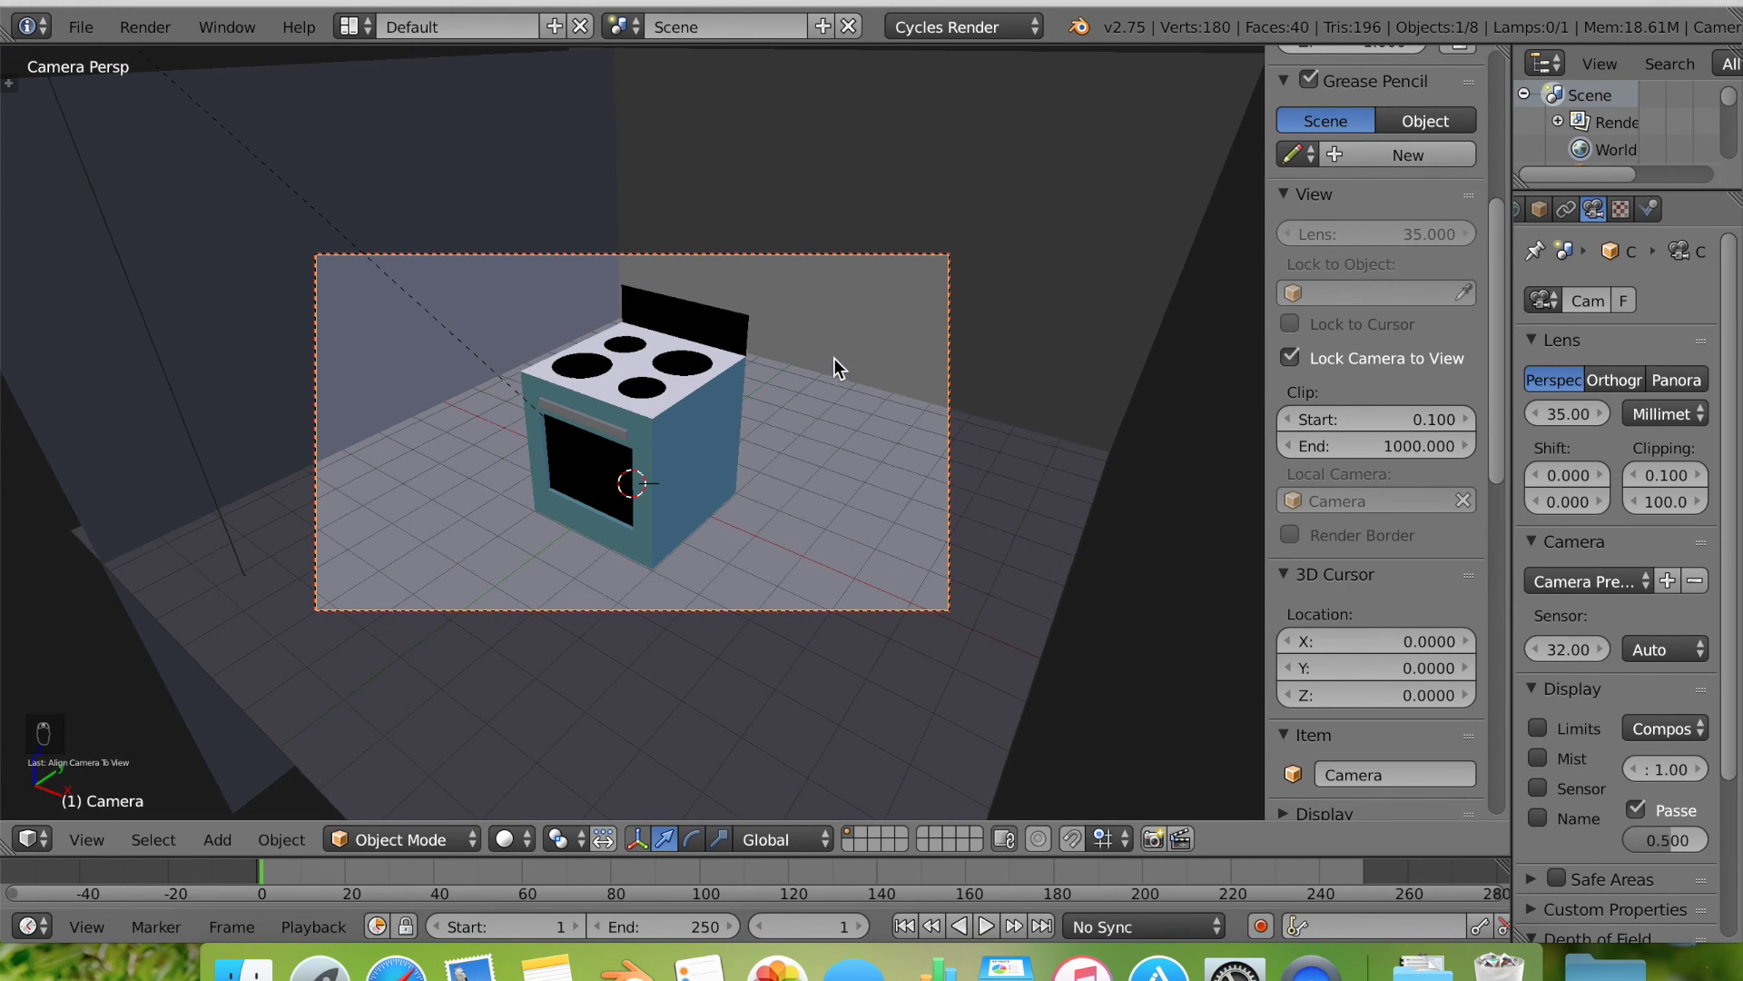
Switch the viewport shading to Rendered and orbit the camera to a slightly lower angle on the oven.
{"action": "left_click", "coordinate": [505, 839]}
{"action": "left_click", "coordinate": [555, 661]}
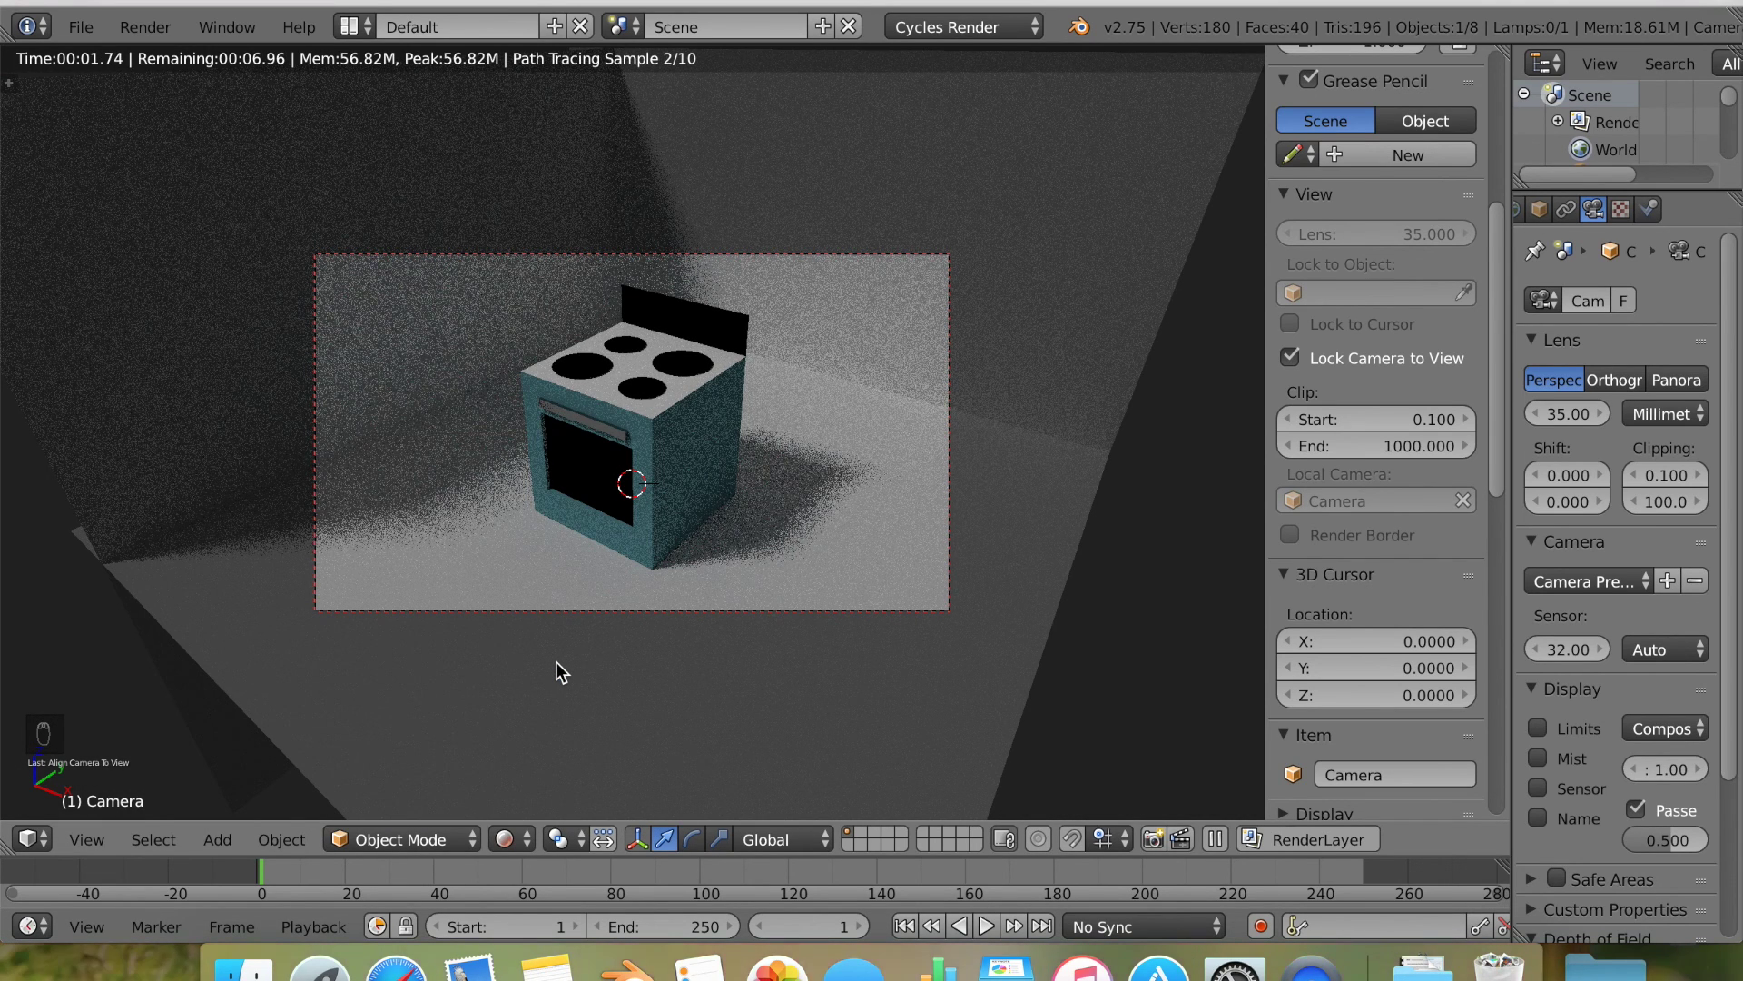
{"action": "middle_click_drag", "start_coordinate": [553, 656], "coordinate": [553, 639]}
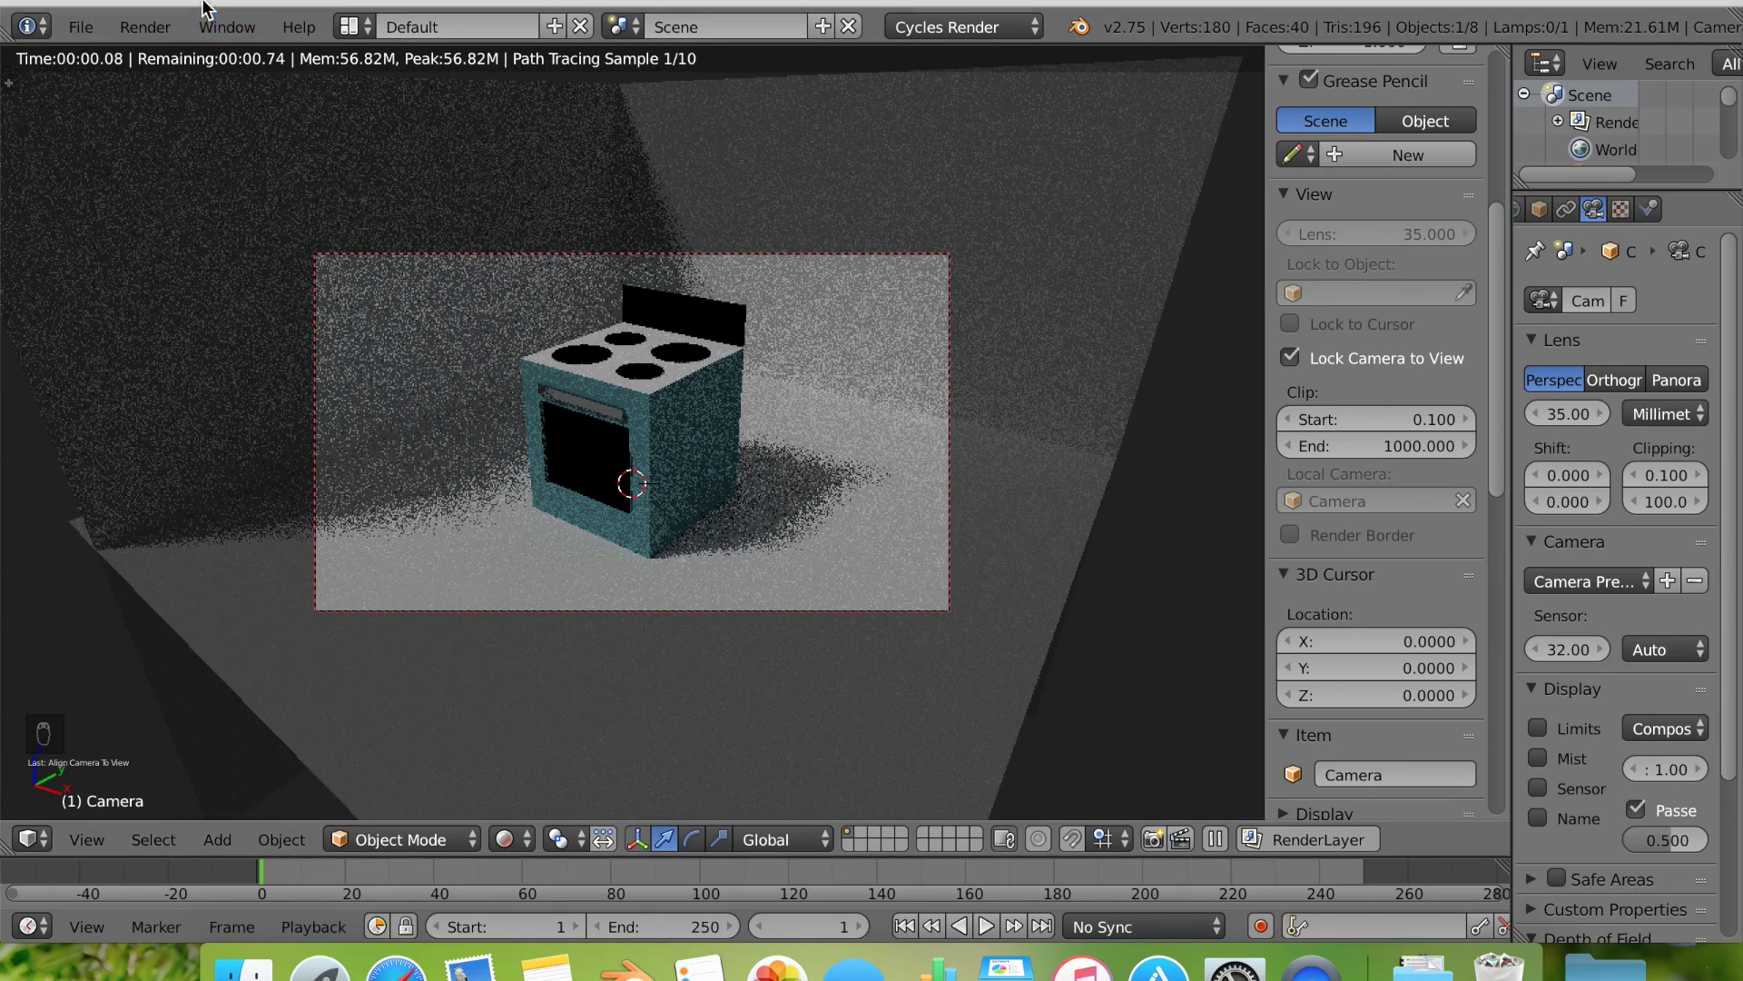
Set the render sampling to 1000 samples and start rendering the image.
{"action": "scroll", "coordinate": [1616, 210], "scroll_direction": "up", "scroll_amount": 3}
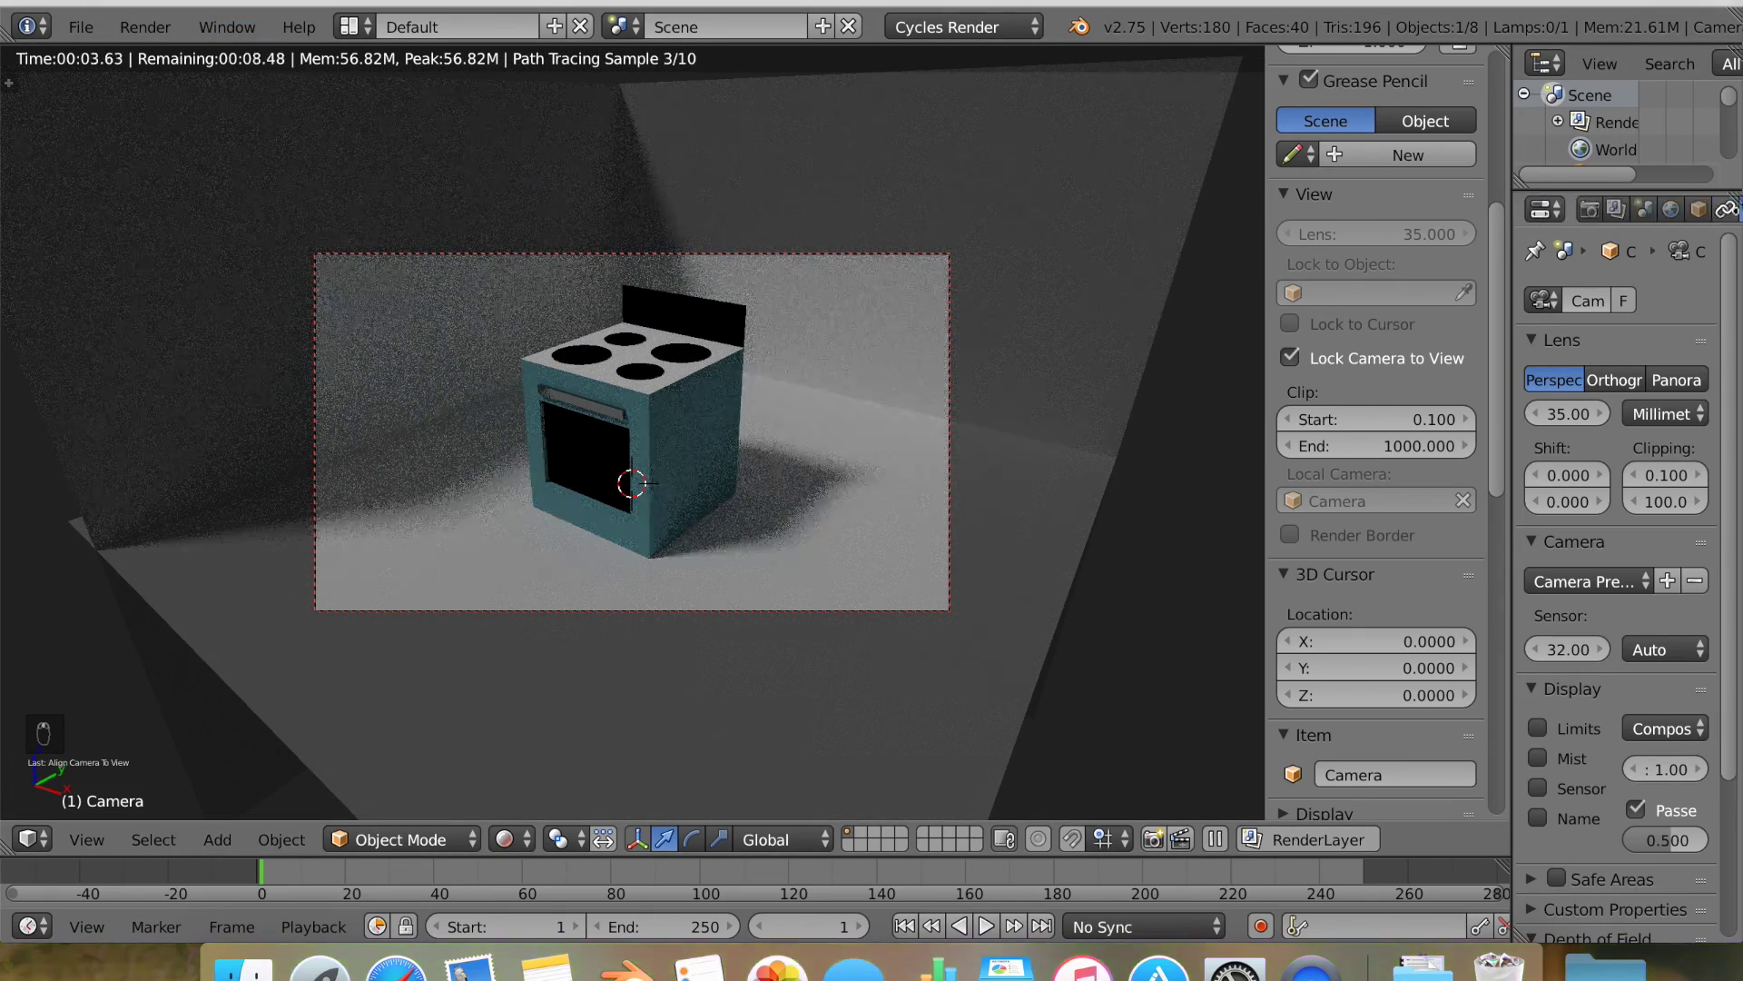
{"action": "left_click", "coordinate": [1589, 210]}
{"action": "scroll", "coordinate": [1637, 570], "scroll_direction": "down", "scroll_amount": 10}
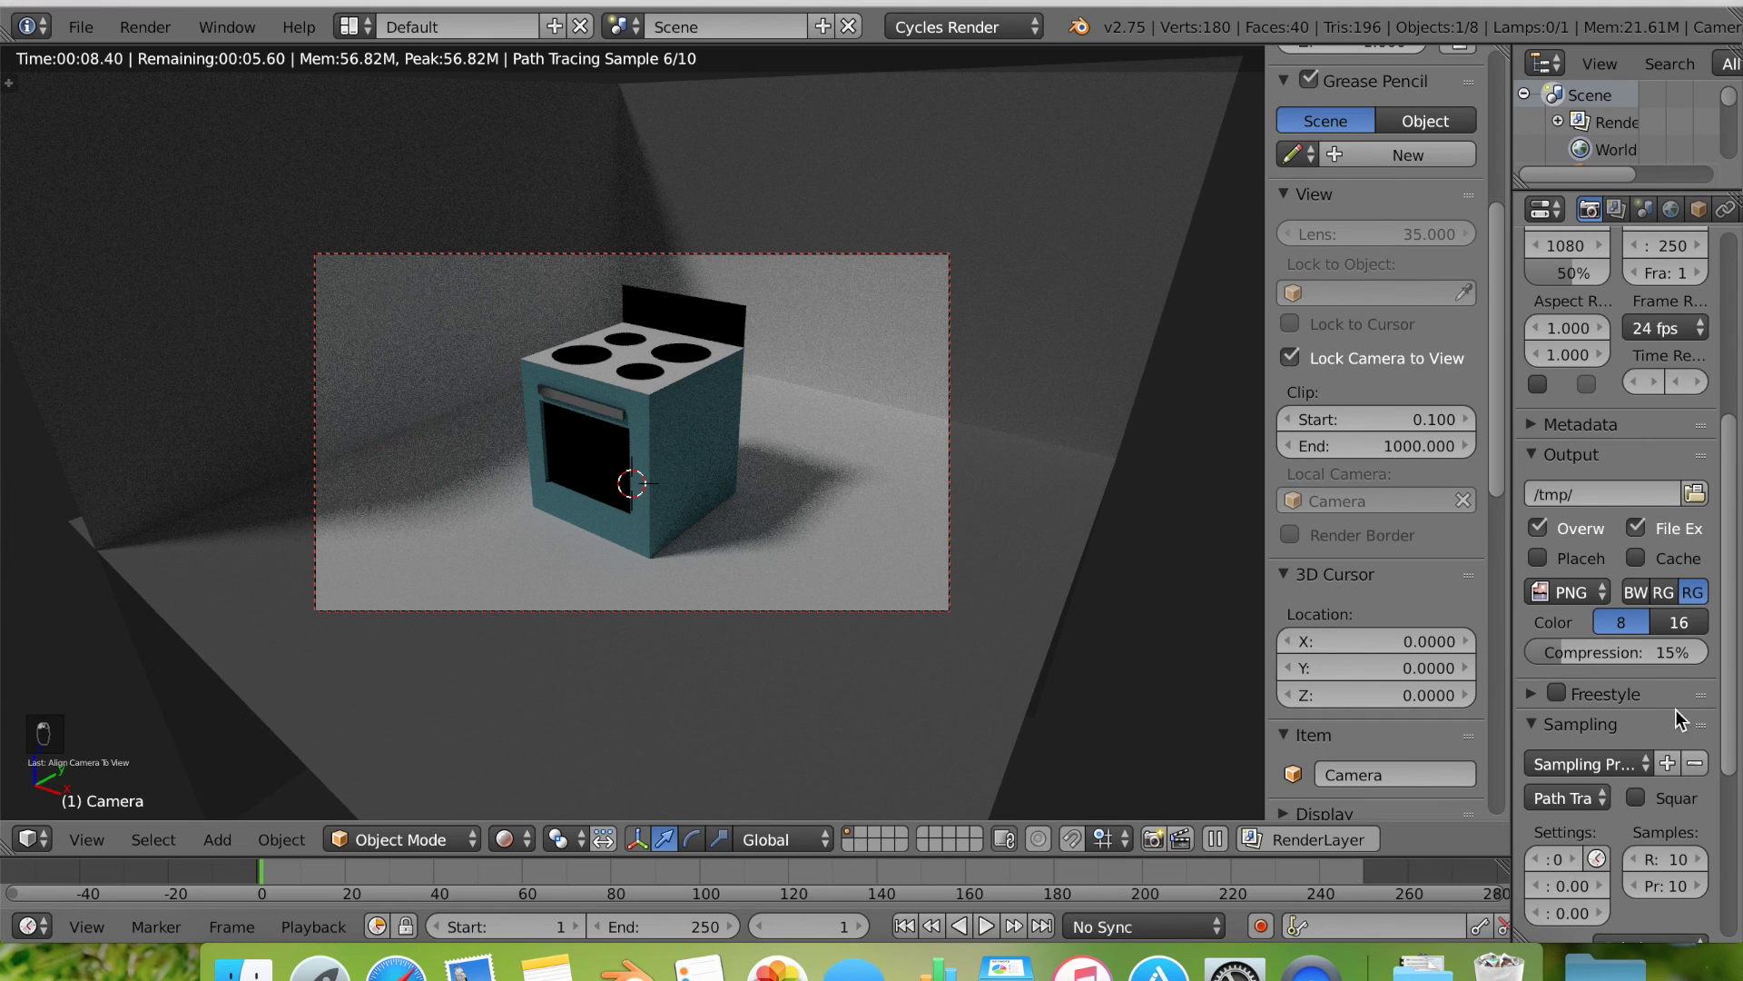
{"action": "double_click", "coordinate": [1670, 859]}
{"action": "type", "text": "000"}
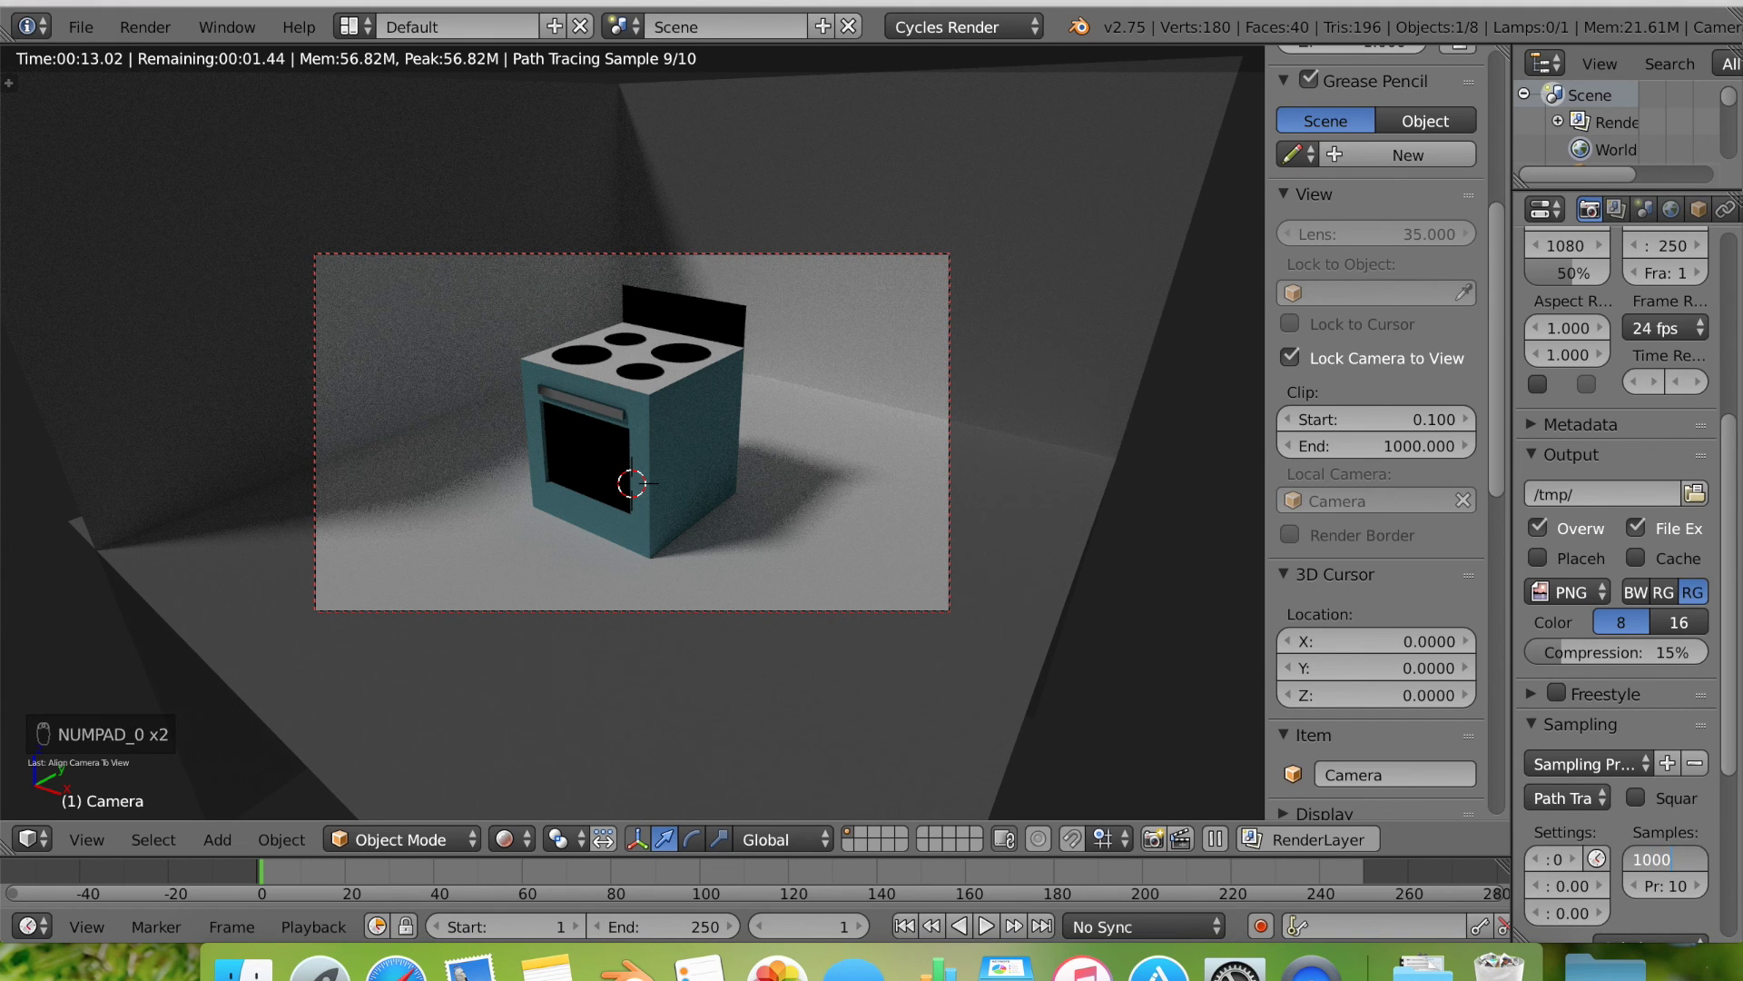
{"action": "key", "text": "Return"}
{"action": "left_click", "coordinate": [164, 27]}
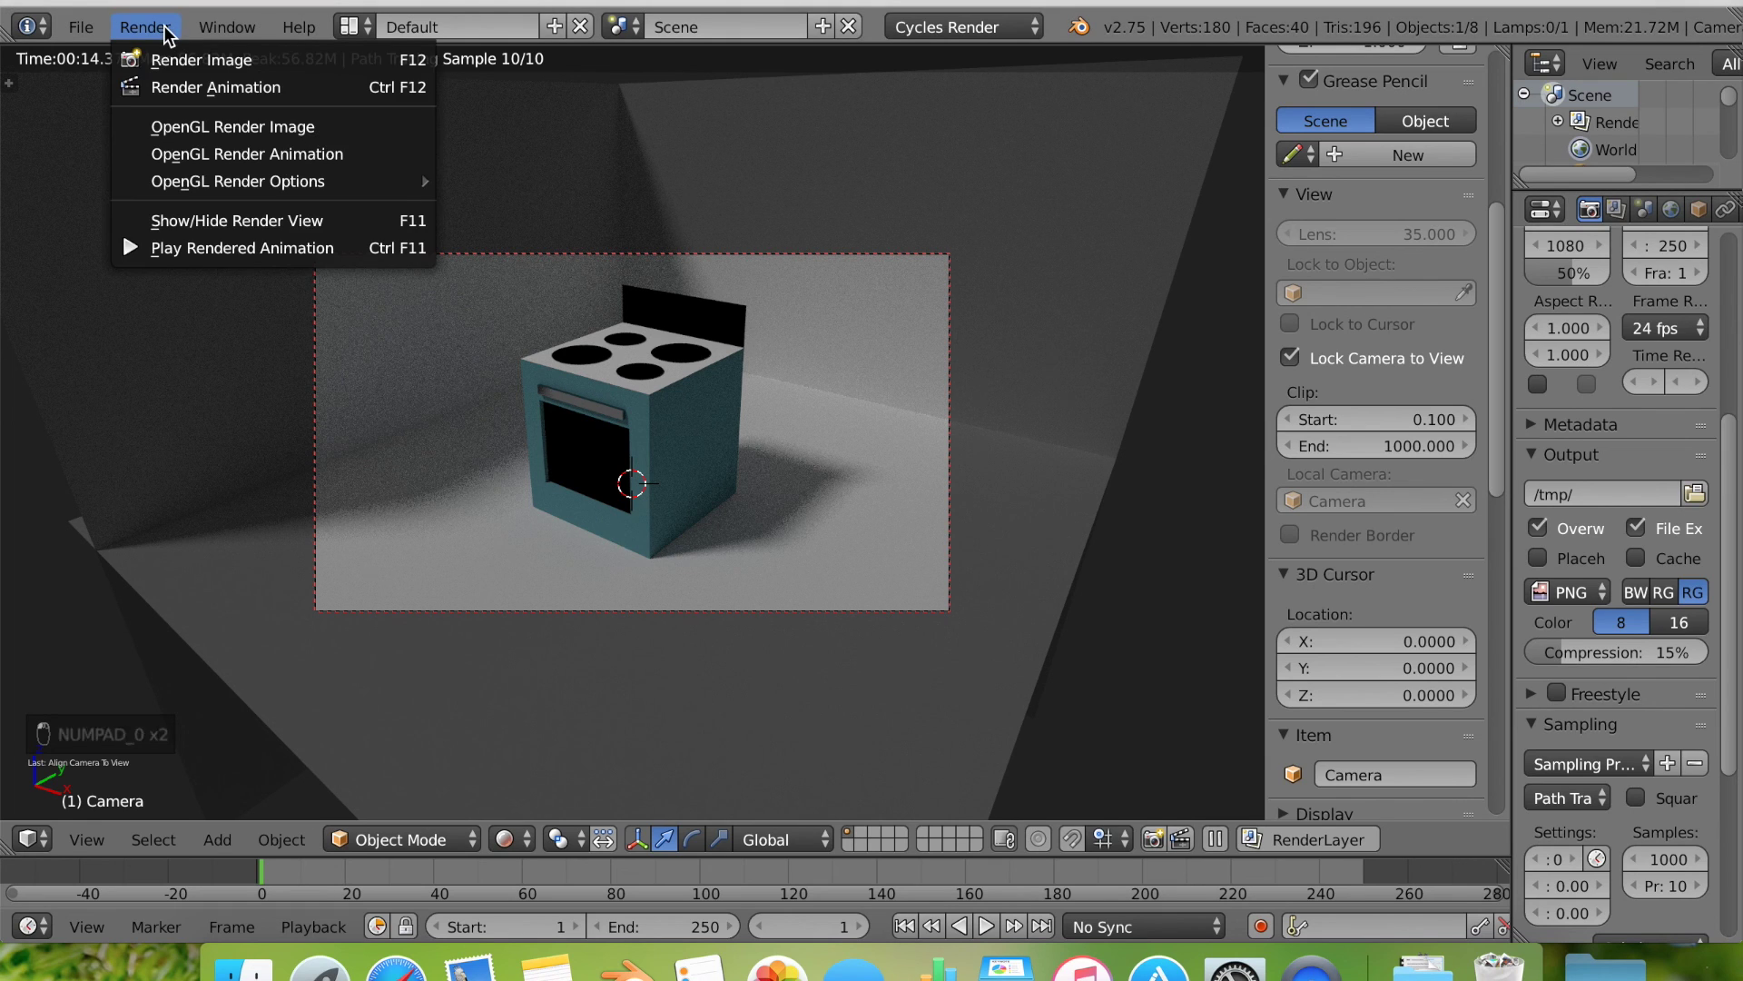
{"action": "left_click", "coordinate": [176, 58]}
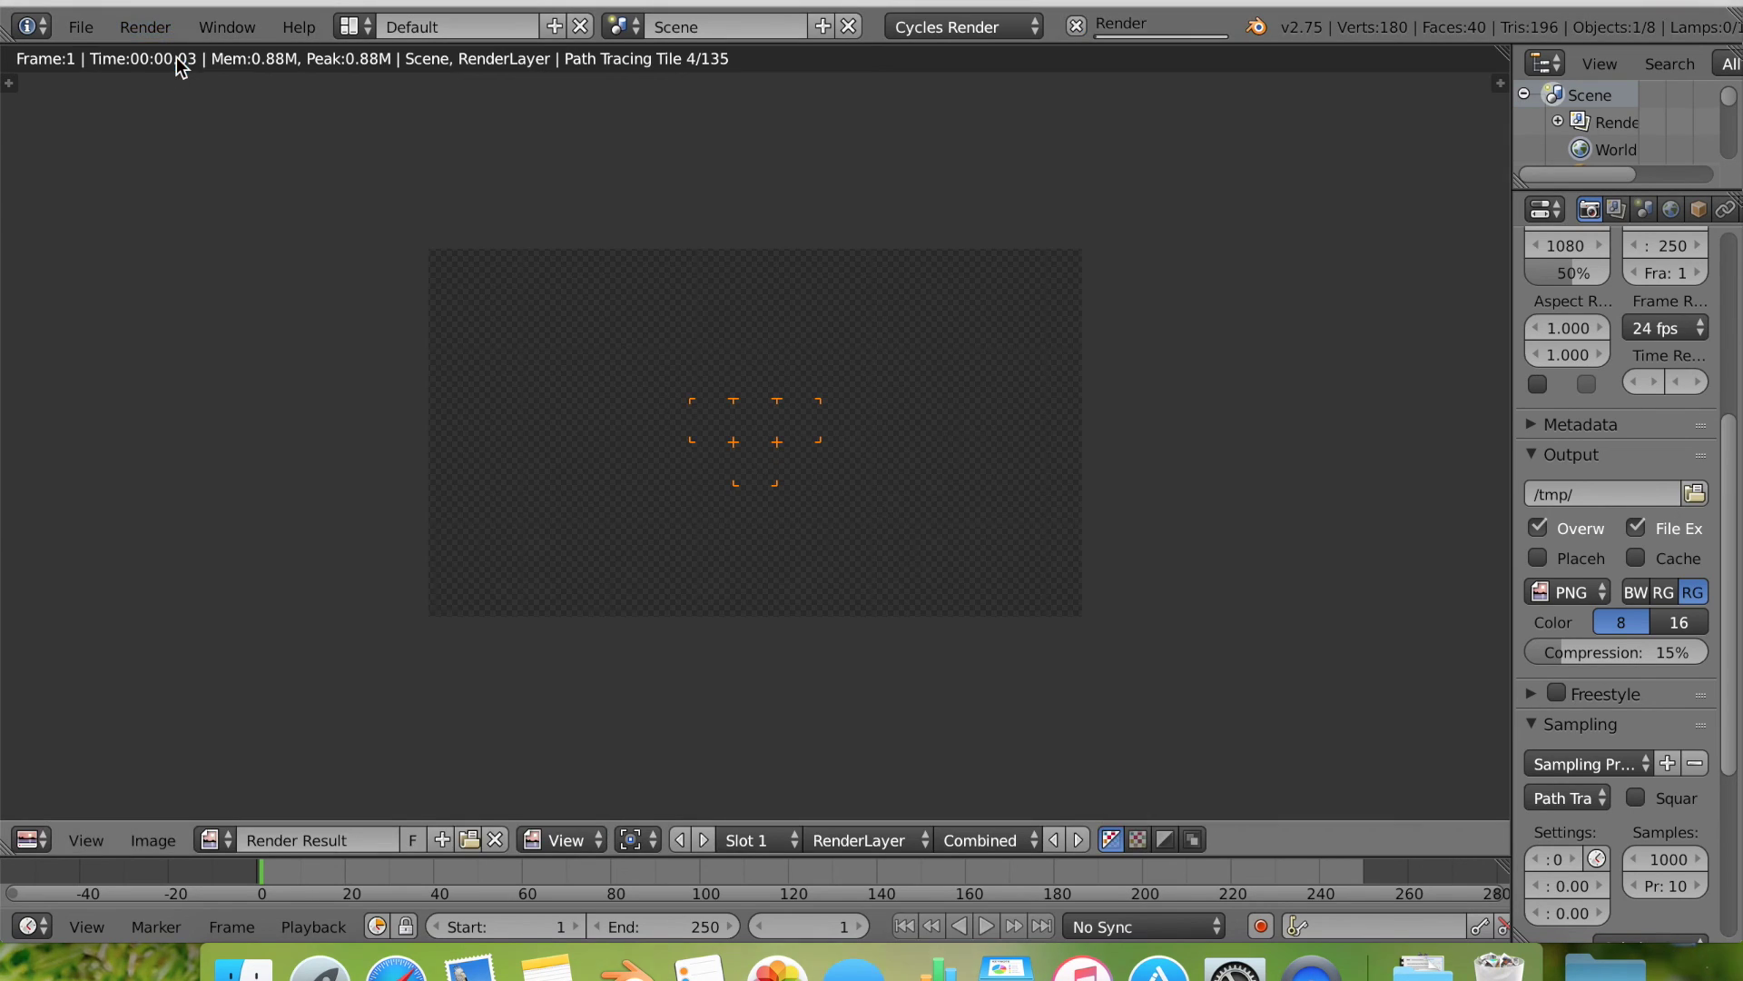